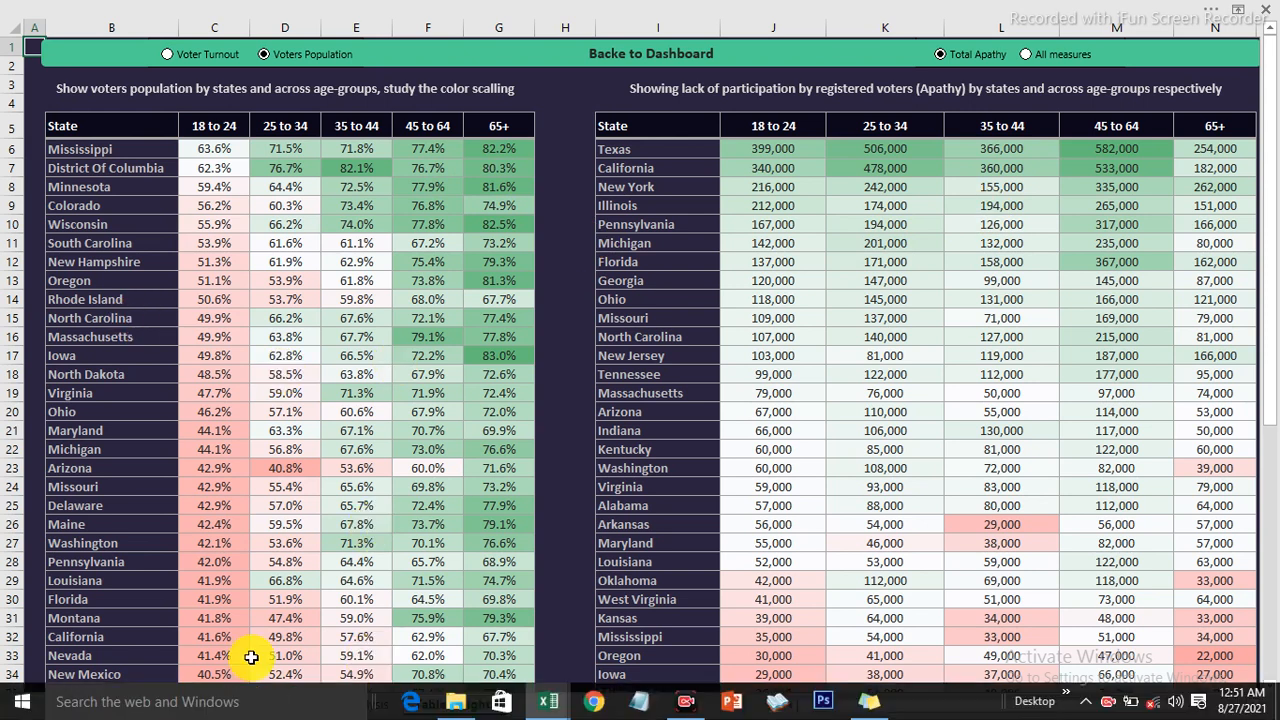
# Open the Data sheet from the Dashboard and examine the Total Population, Citizen Population, Registered Voters and Confirmed Voters columns.
pyautogui.click(255, 703)
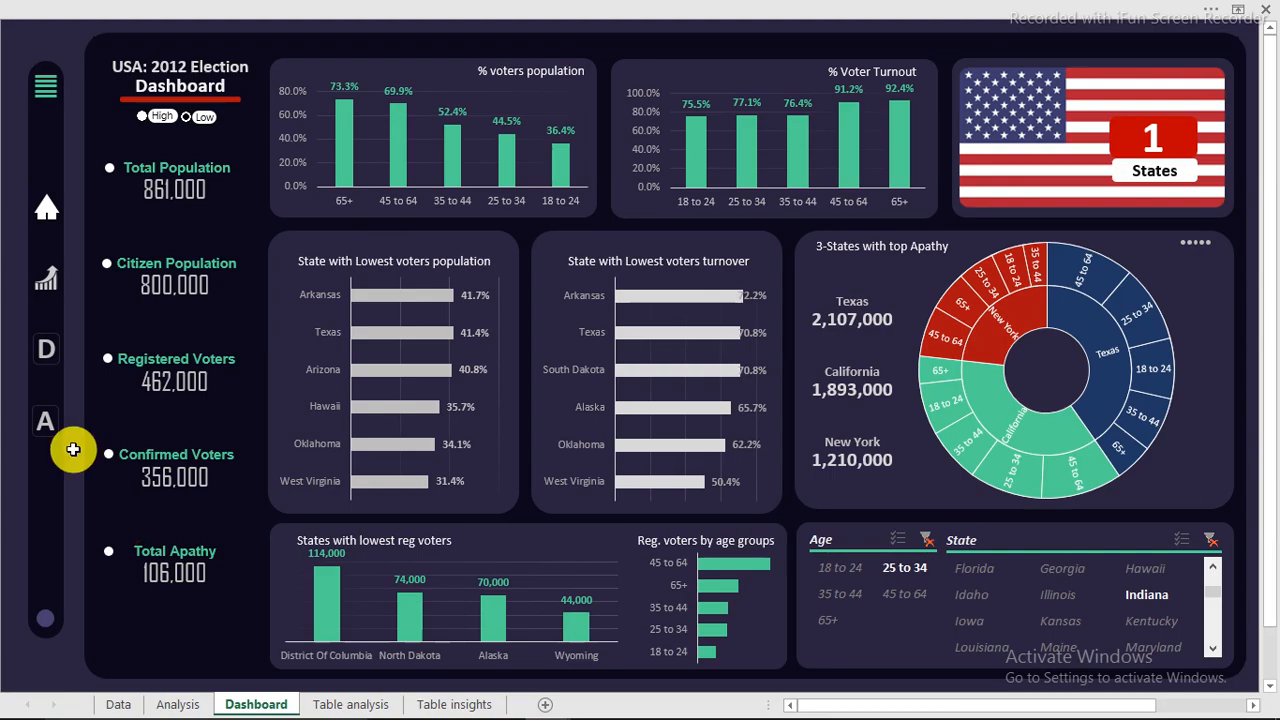
pyautogui.click(40, 352)
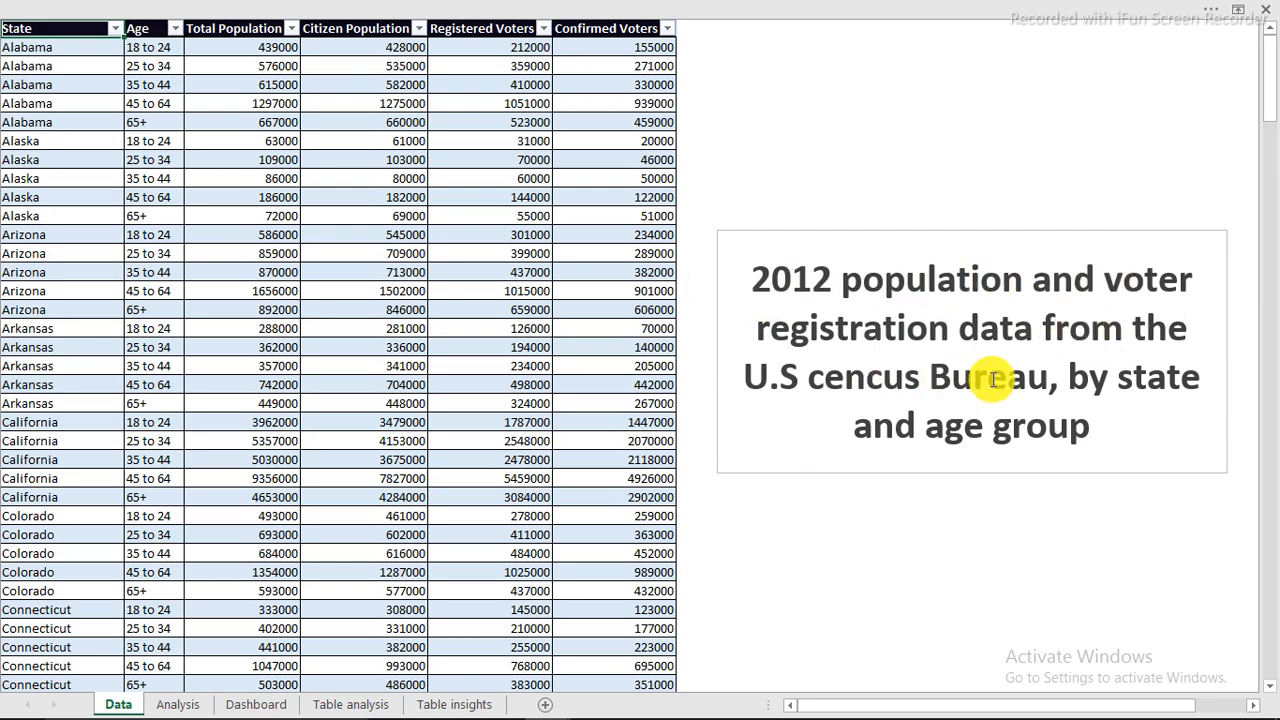
pyautogui.click(248, 30)
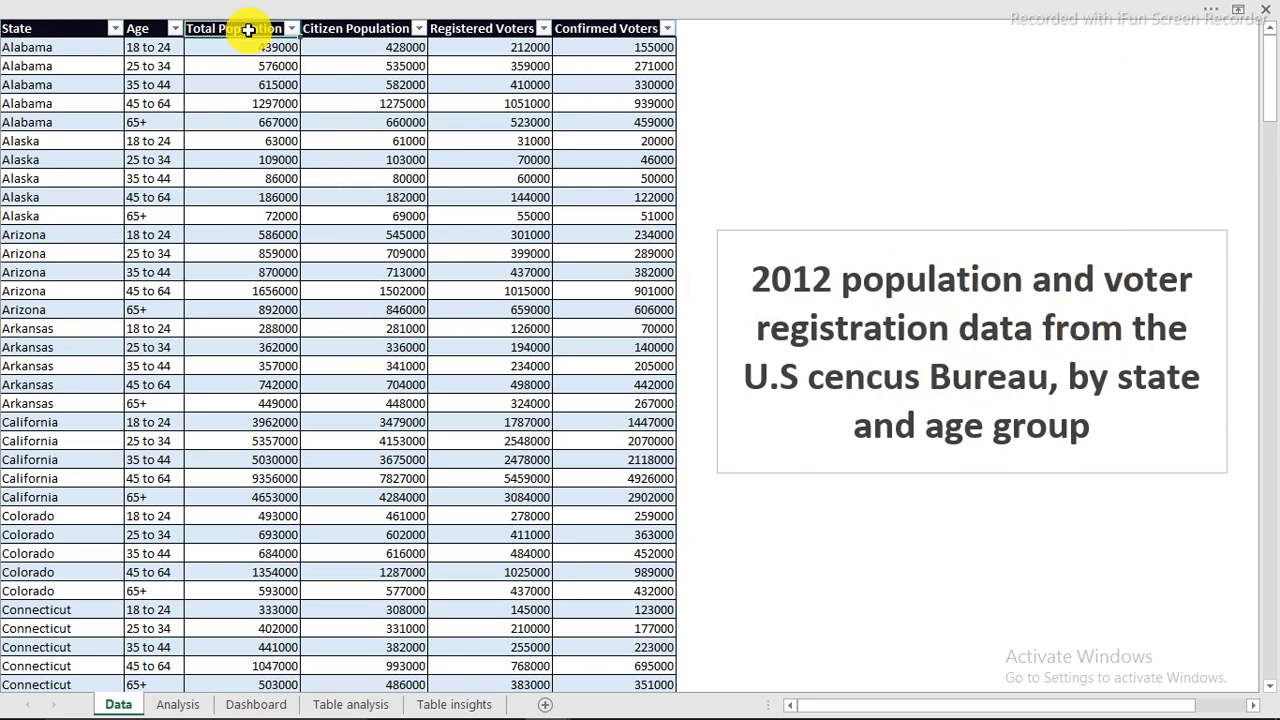
pyautogui.moveTo(256, 30); pyautogui.dragTo(600, 460)
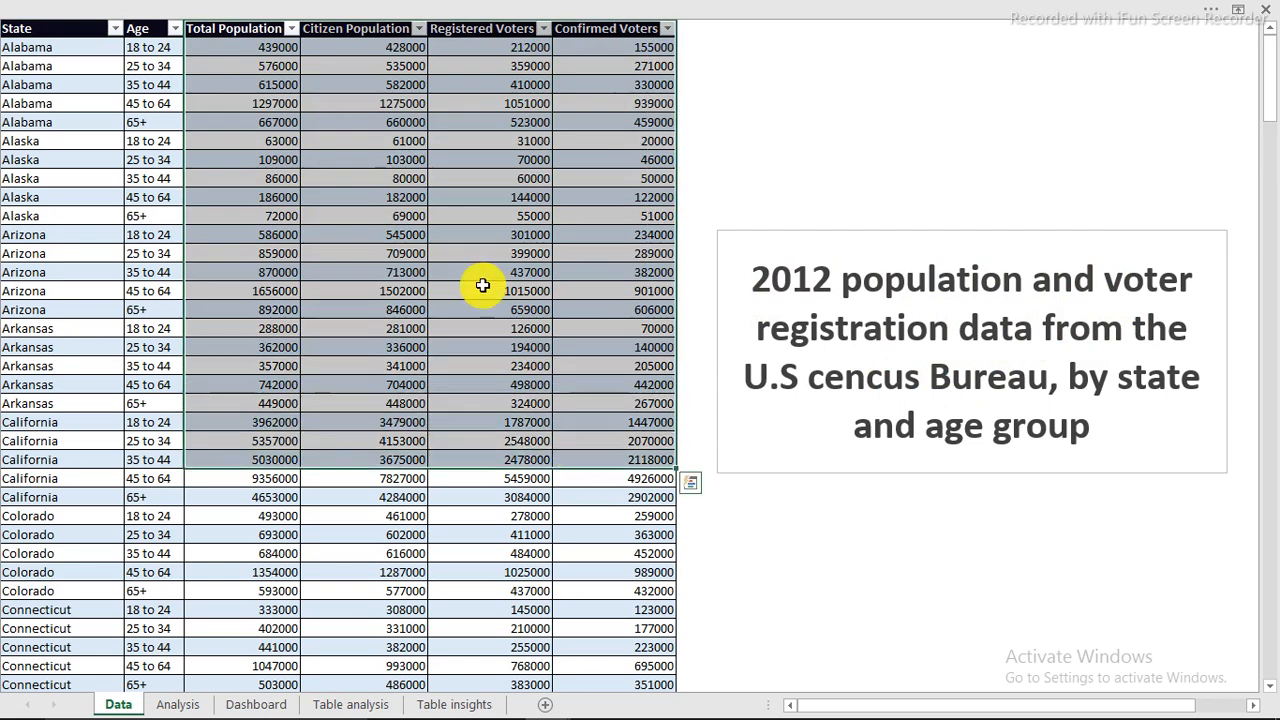
pyautogui.click(366, 104)
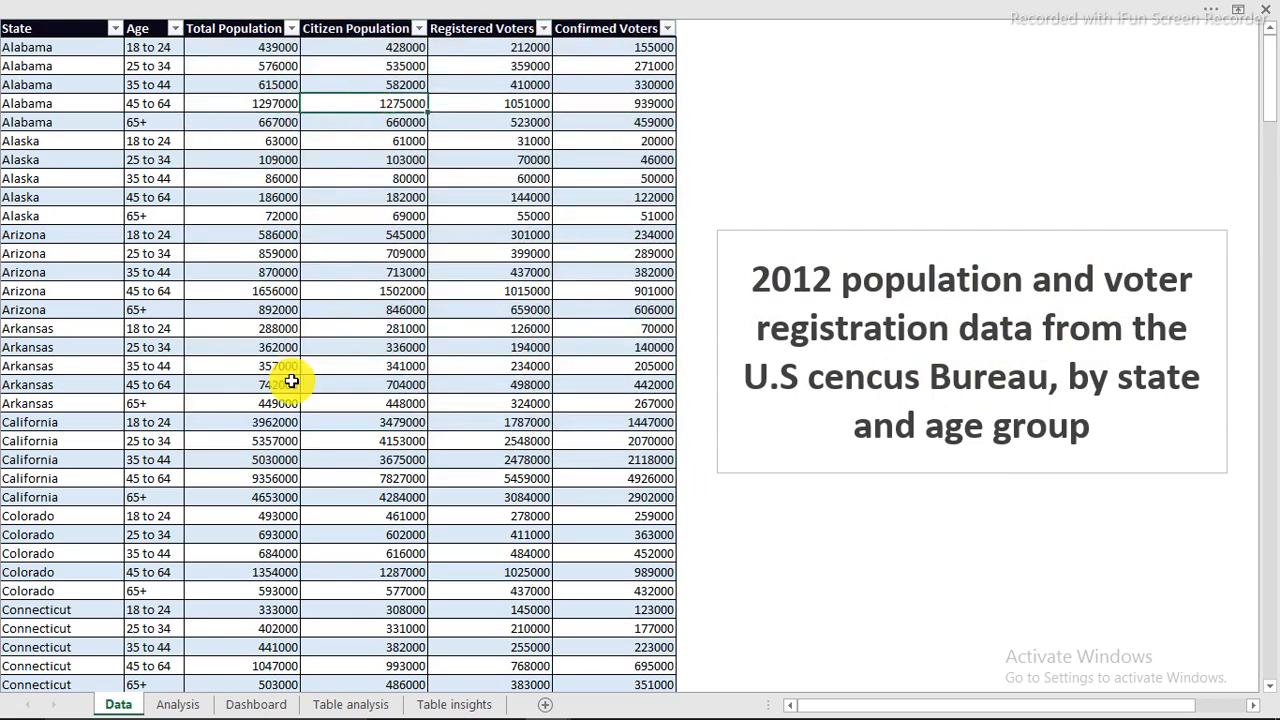
# Clear the Age and State slicer filters on the Dashboard and open the Analysis sheet.
pyautogui.click(257, 705)
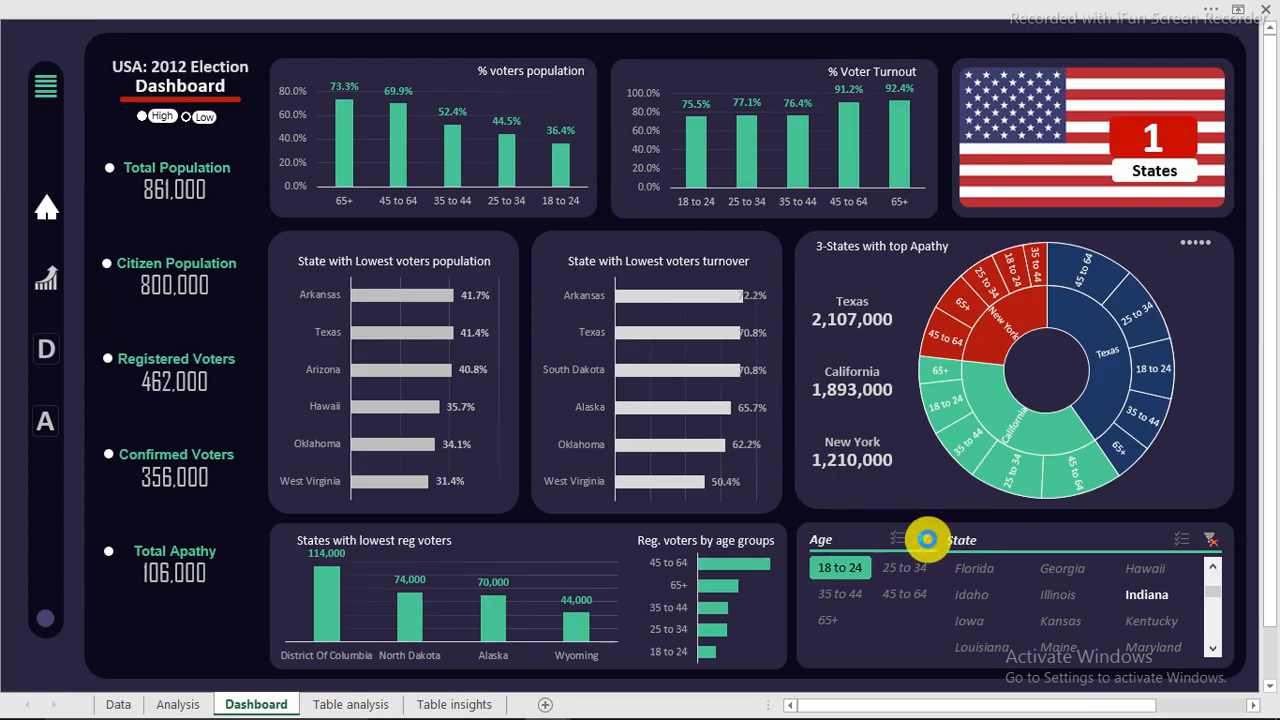
pyautogui.click(926, 540)
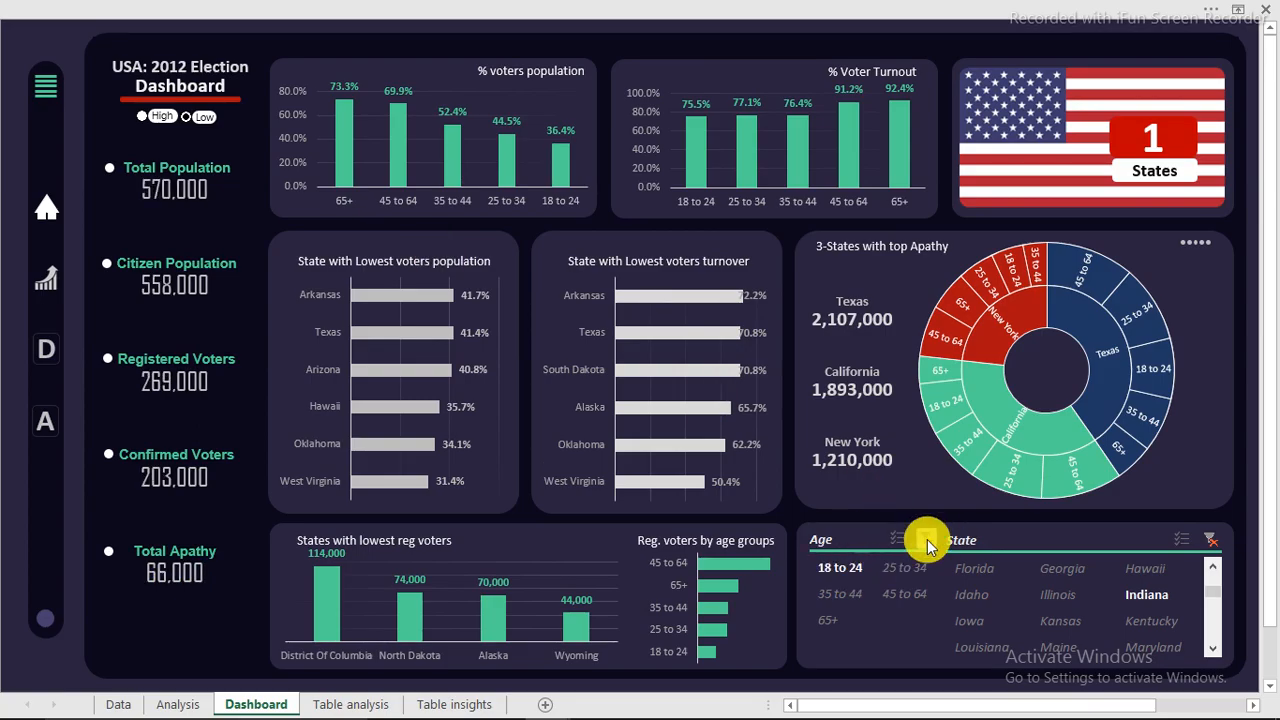
pyautogui.click(1213, 541)
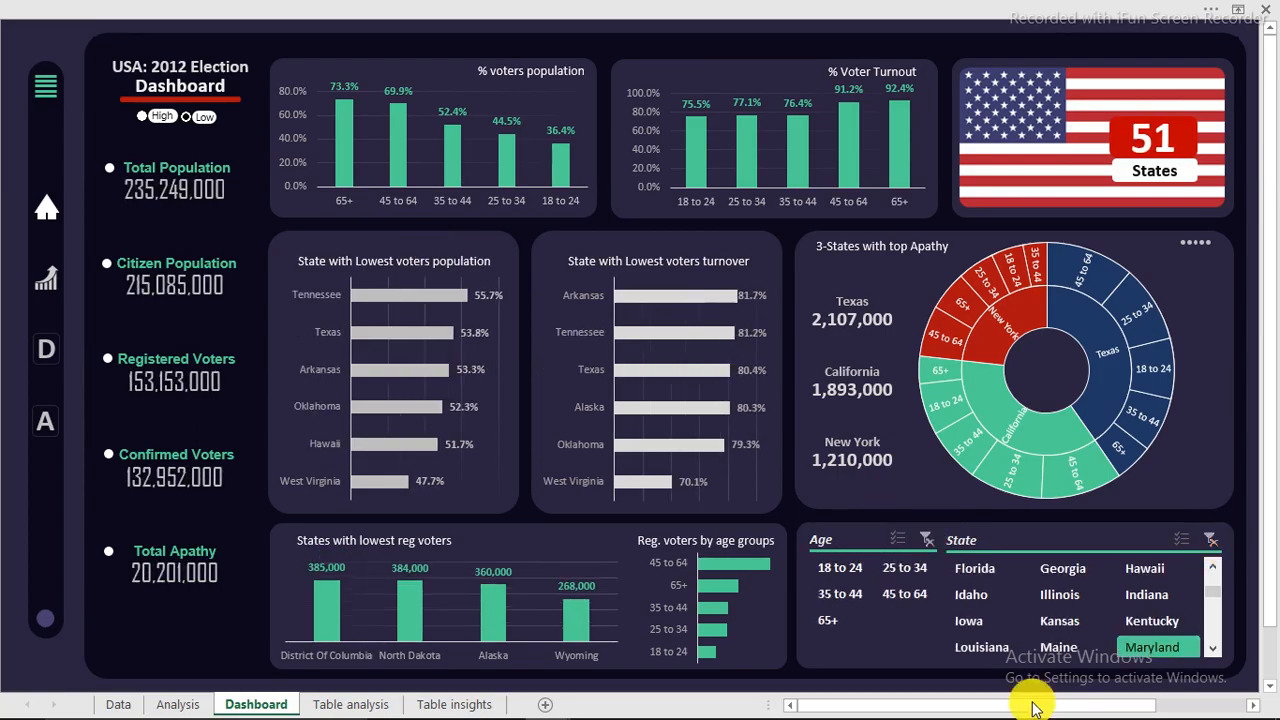
pyautogui.click(45, 421)
pyautogui.moveTo(820, 705); pyautogui.dragTo(731, 694)
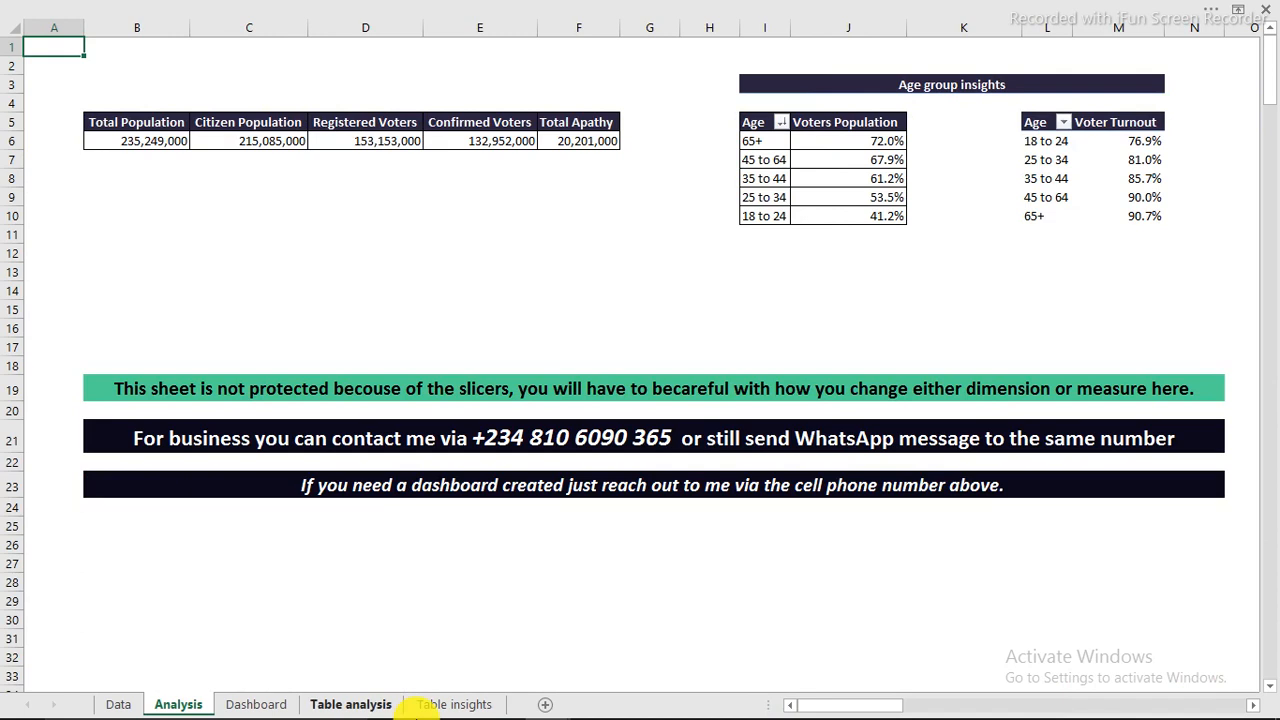
# Switch to the youtube lesson workbook and look over its Table insight and Table analysis sheets.
pyautogui.moveTo(550, 703)
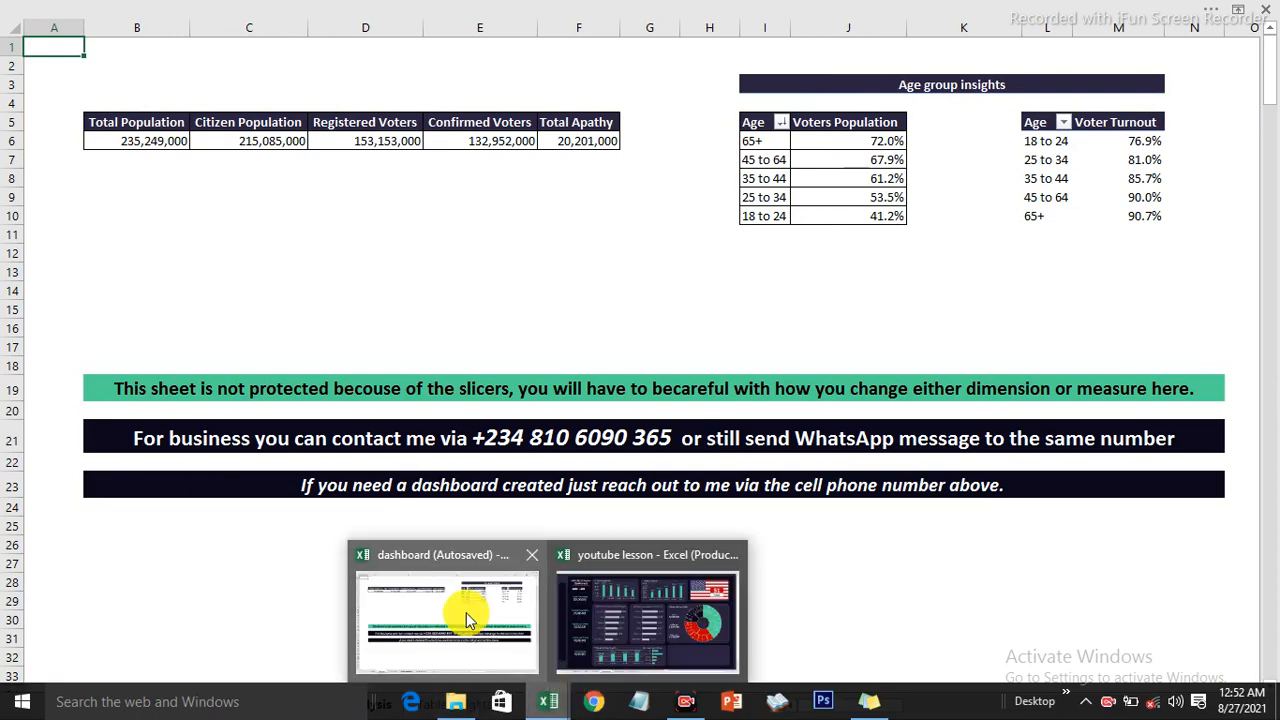
pyautogui.click(607, 613)
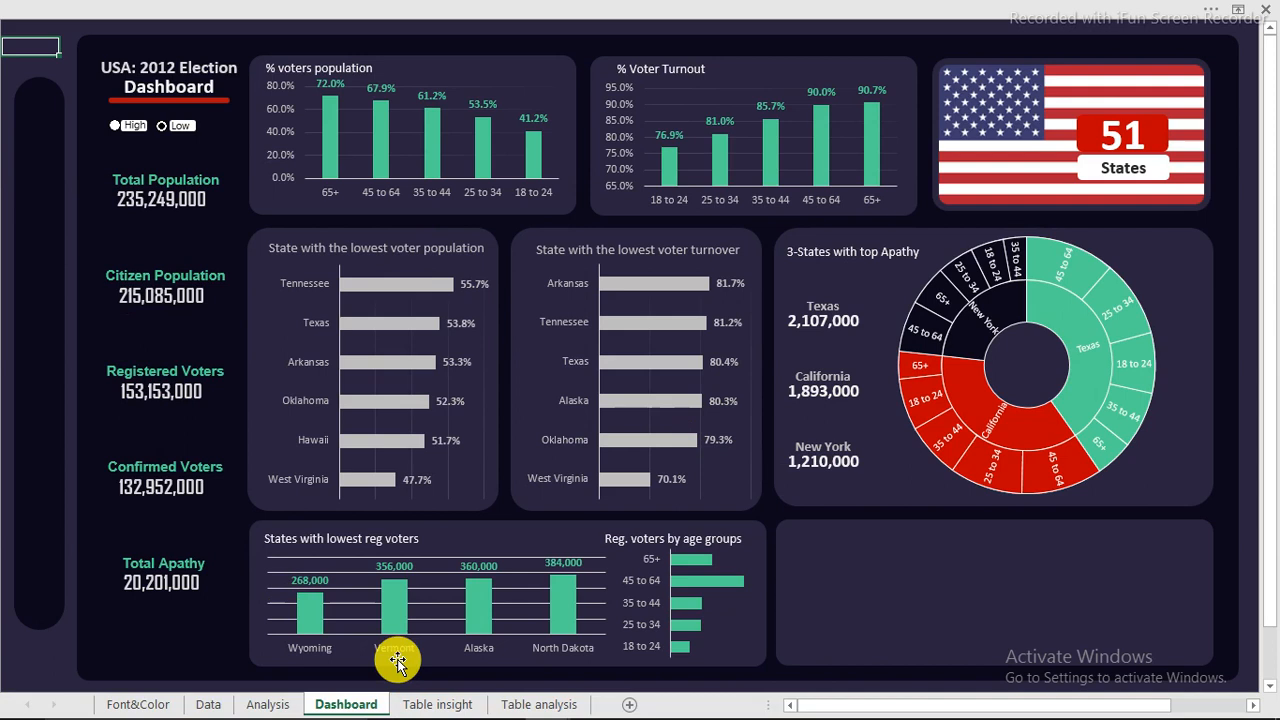
pyautogui.click(450, 706)
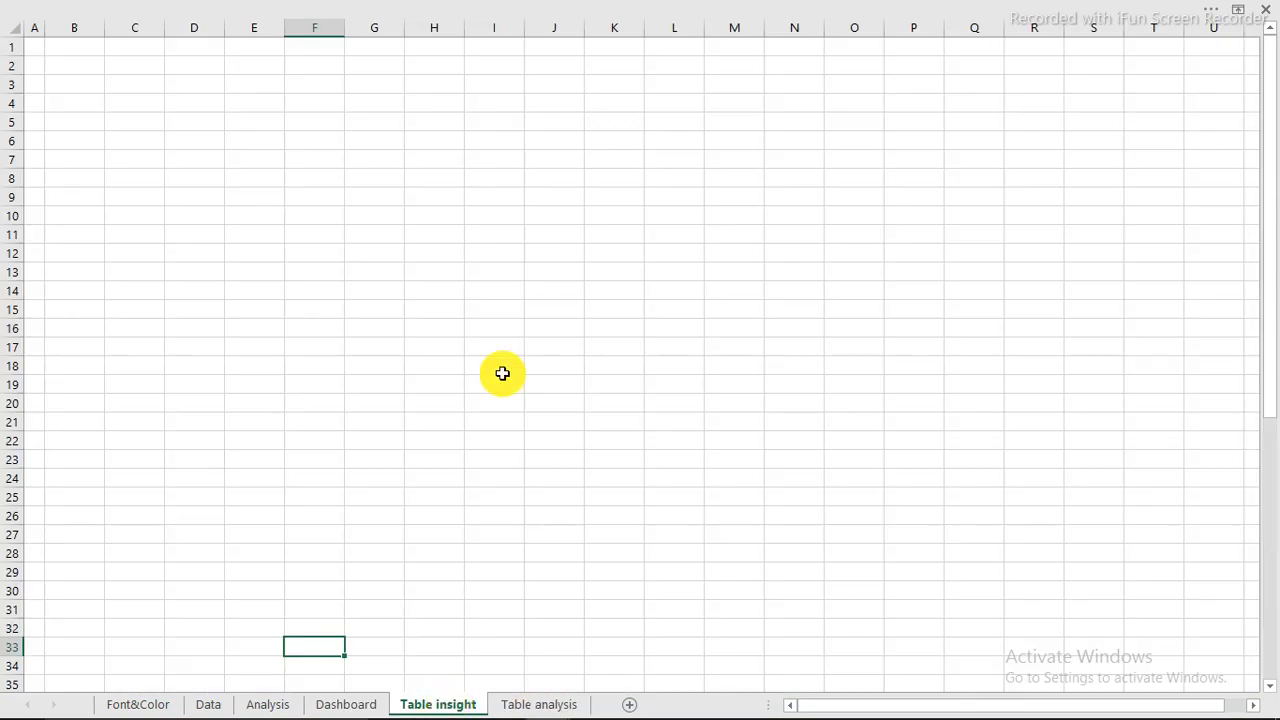
pyautogui.click(537, 705)
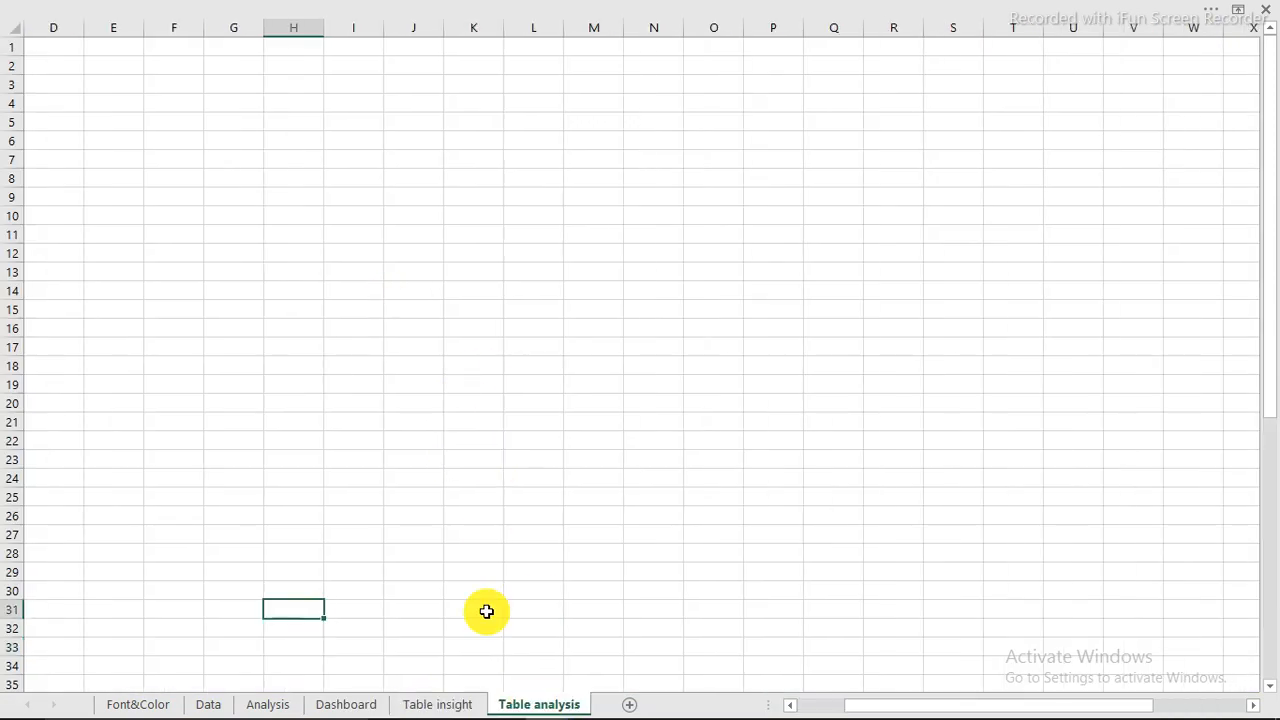
pyautogui.click(432, 707)
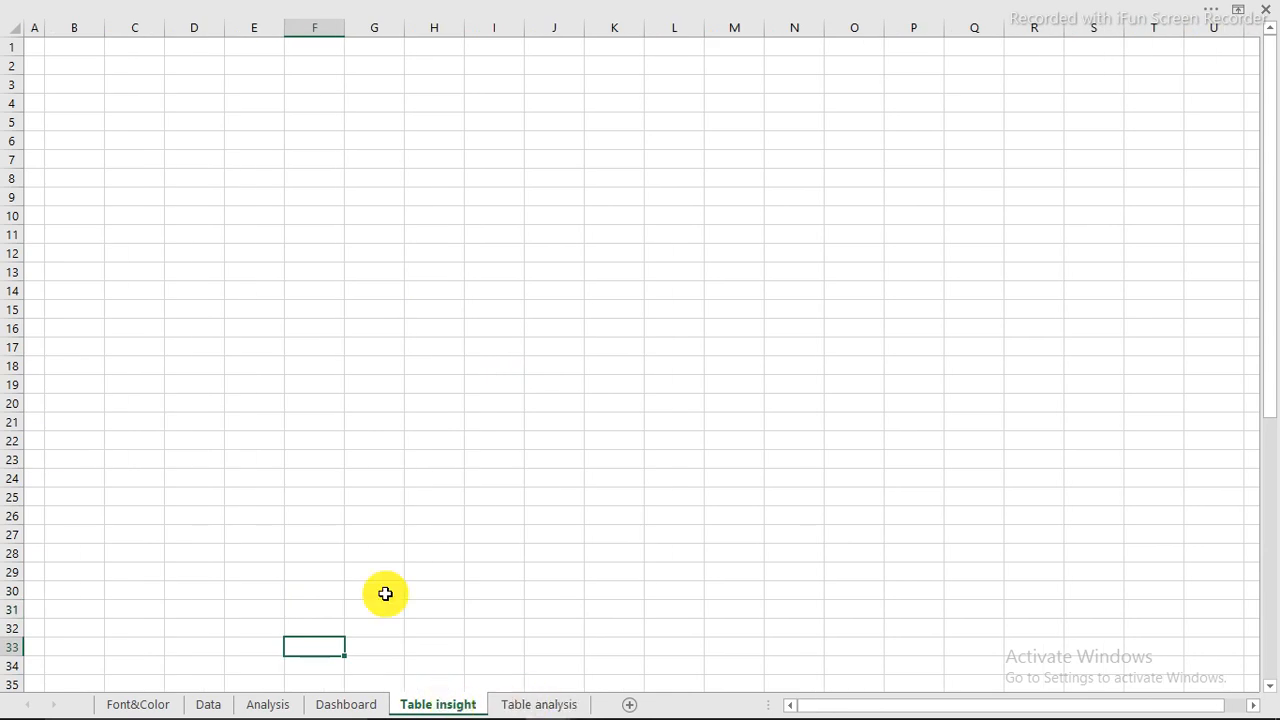
pyautogui.click(205, 8)
pyautogui.click(229, 278)
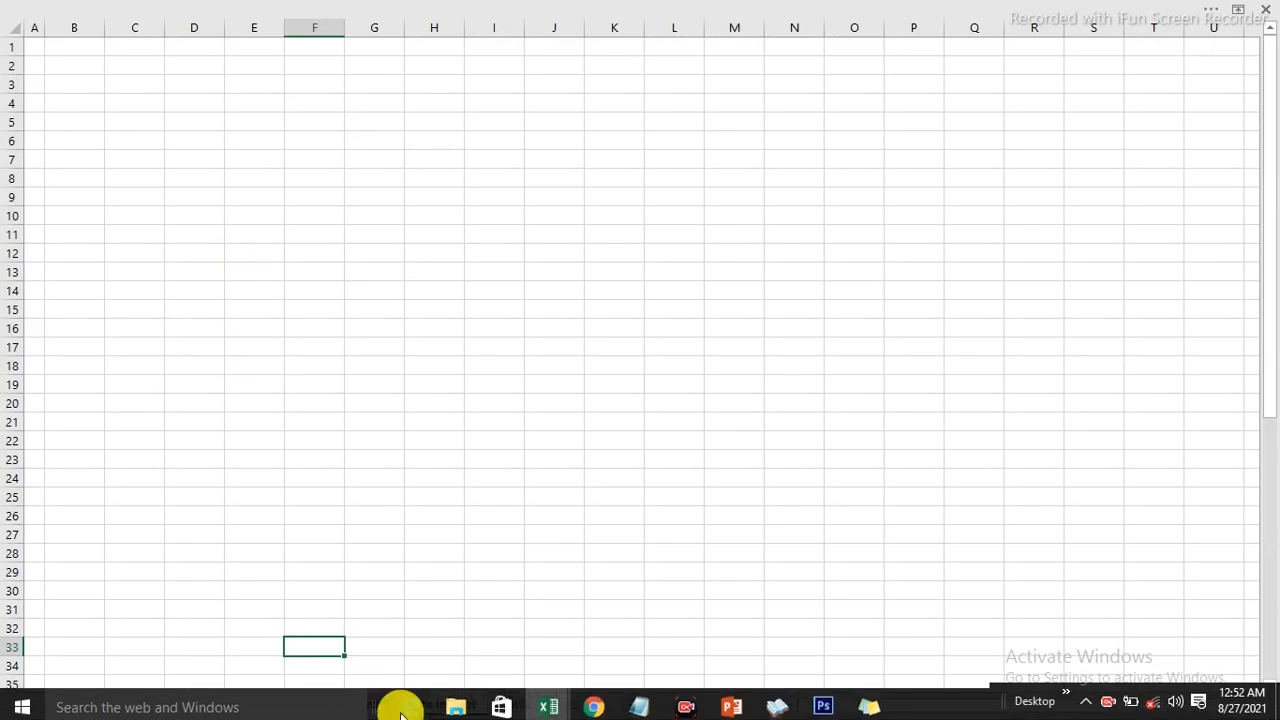
# Return to the finished dashboard workbook and examine the Voter Turnout table on the Table insights sheet down to its last state.
pyautogui.moveTo(560, 705)
pyautogui.click(500, 634)
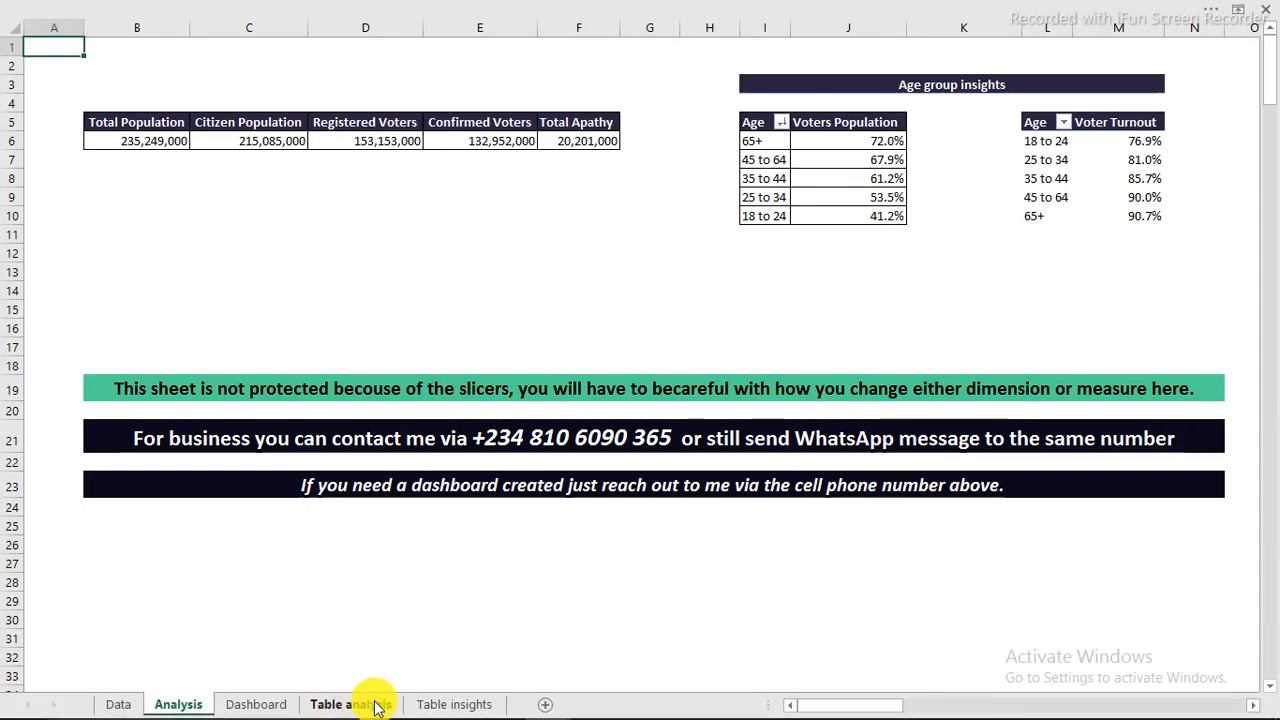
pyautogui.click(455, 704)
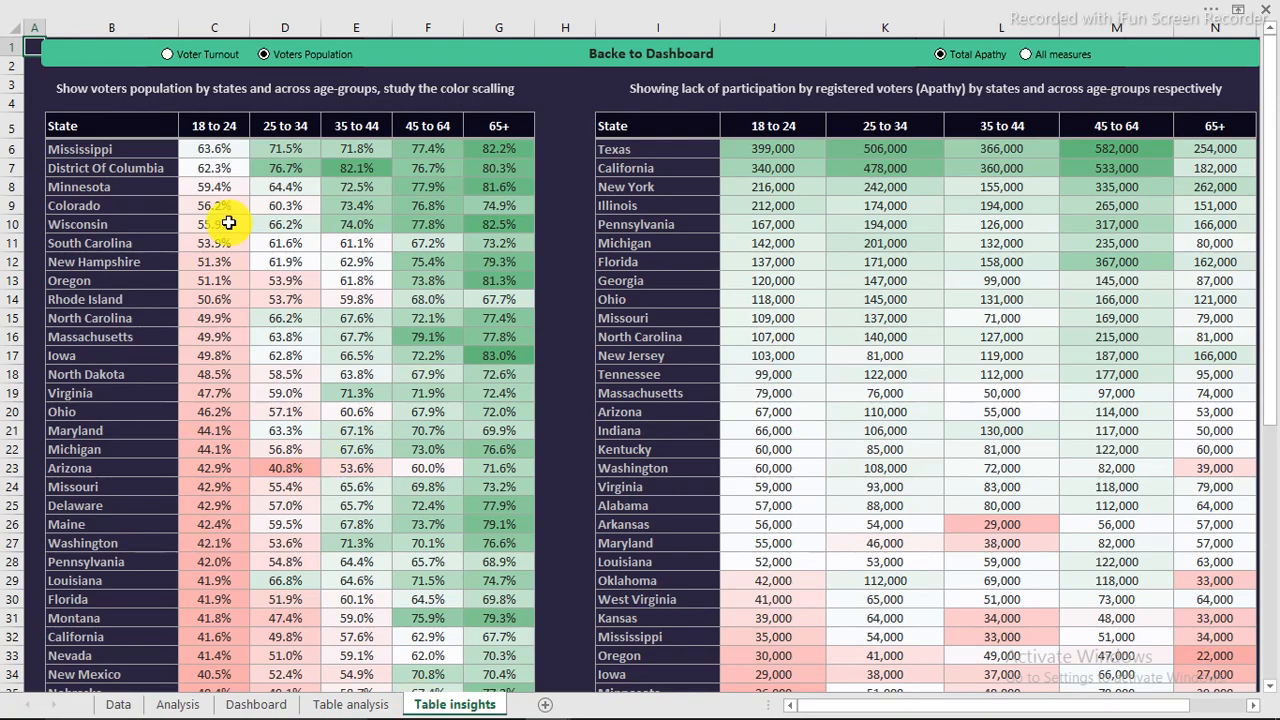
pyautogui.click(170, 56)
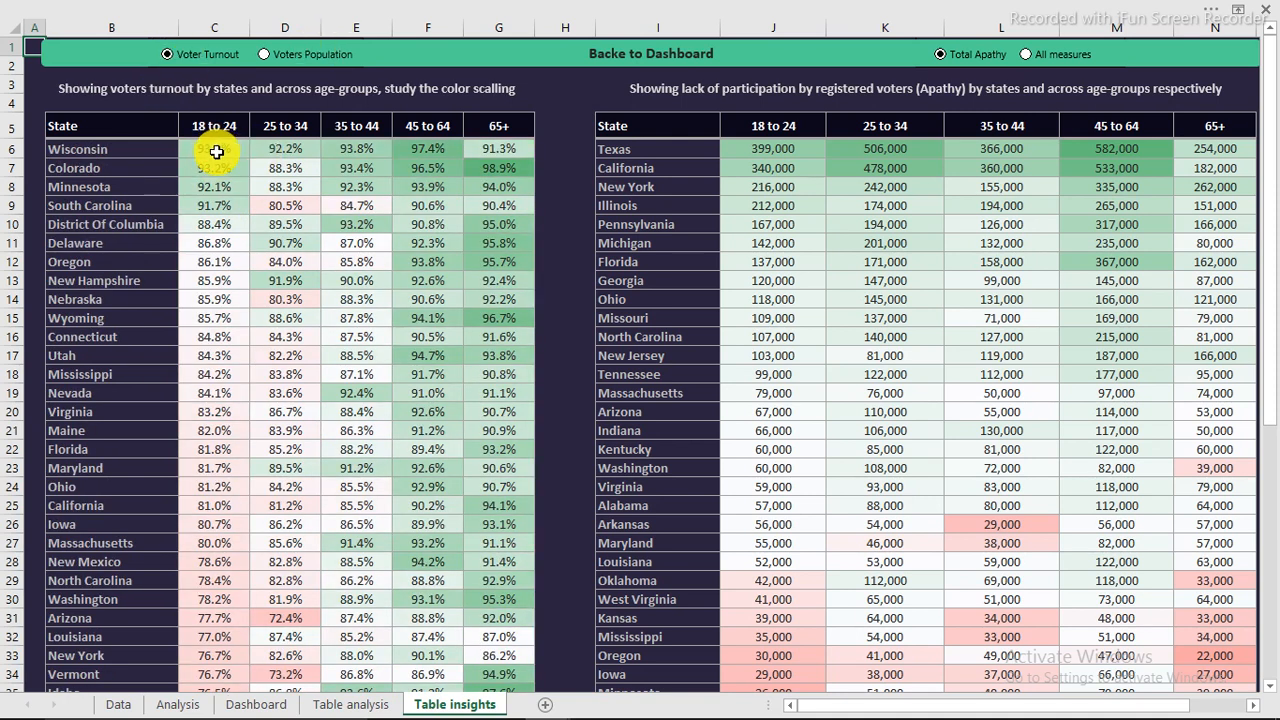
pyautogui.scroll(-1, 257, 300)
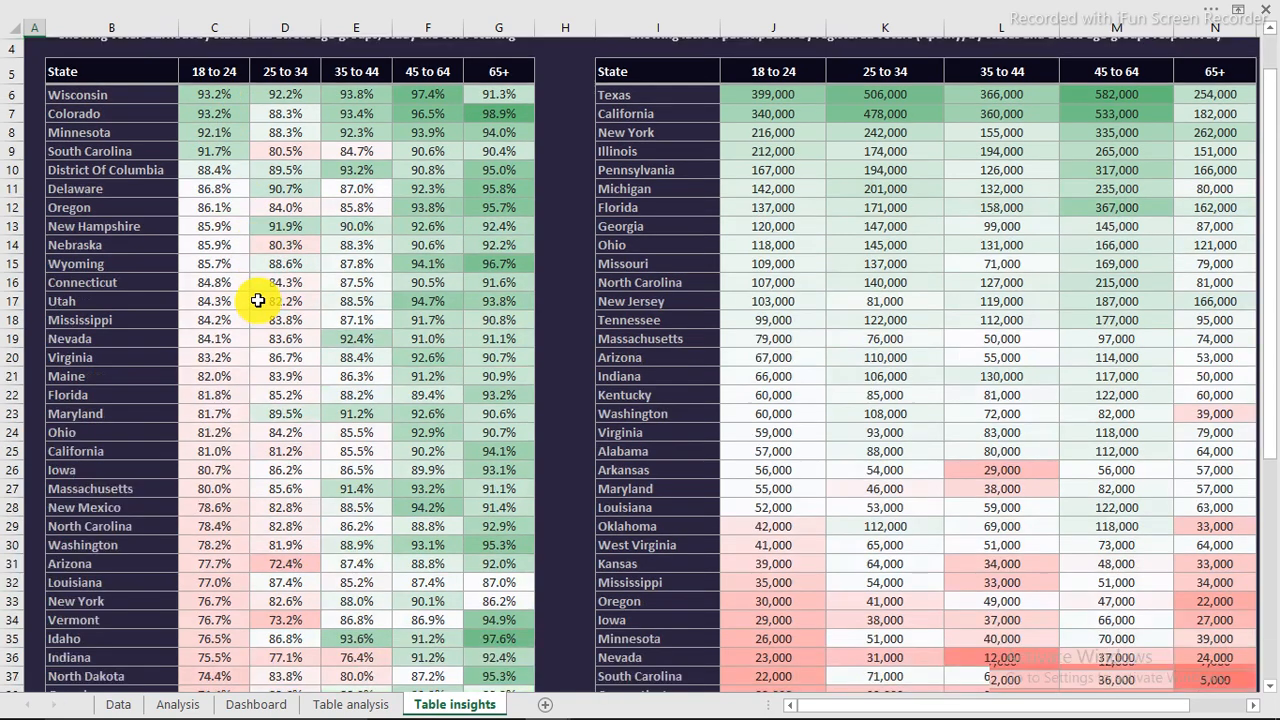
pyautogui.scroll(-8, 258, 300)
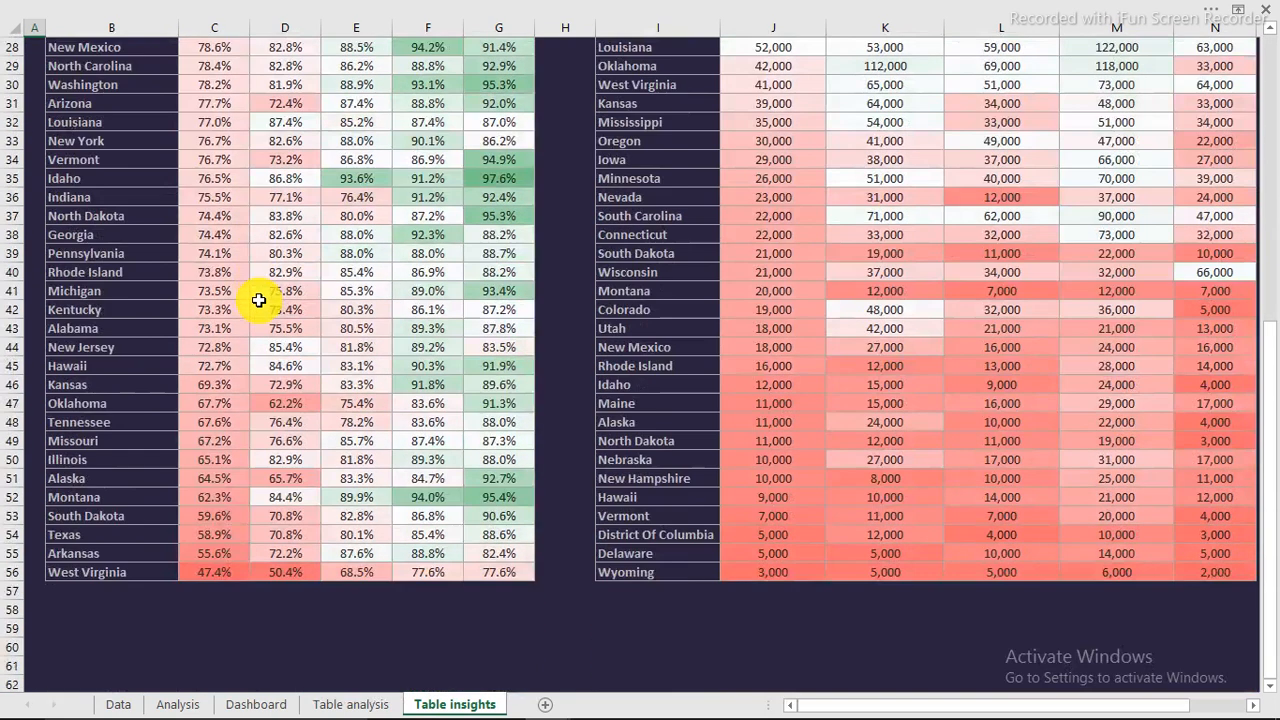
pyautogui.scroll(9, 258, 300)
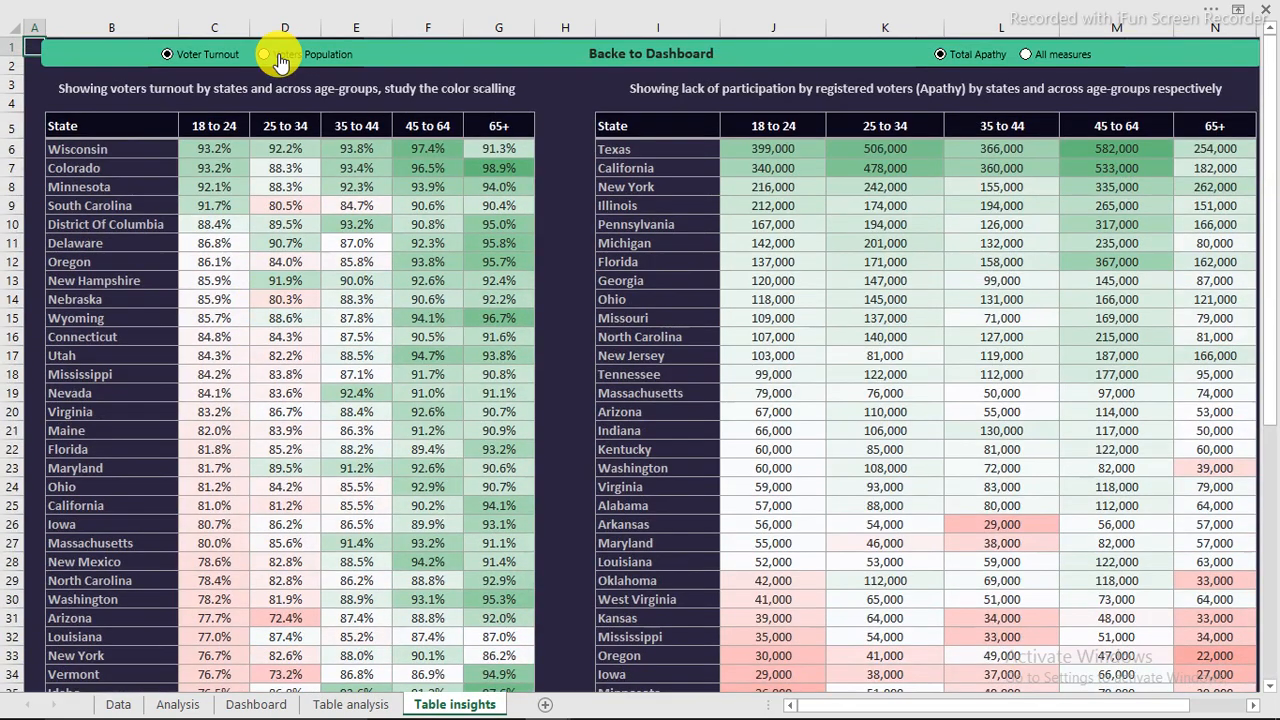
# Compare the Voters Population and Voter Turnout views on Table insights, and switch the Total Apathy table to All measures.
pyautogui.click(279, 58)
pyautogui.scroll(-2, 400, 237)
pyautogui.scroll(2, 400, 237)
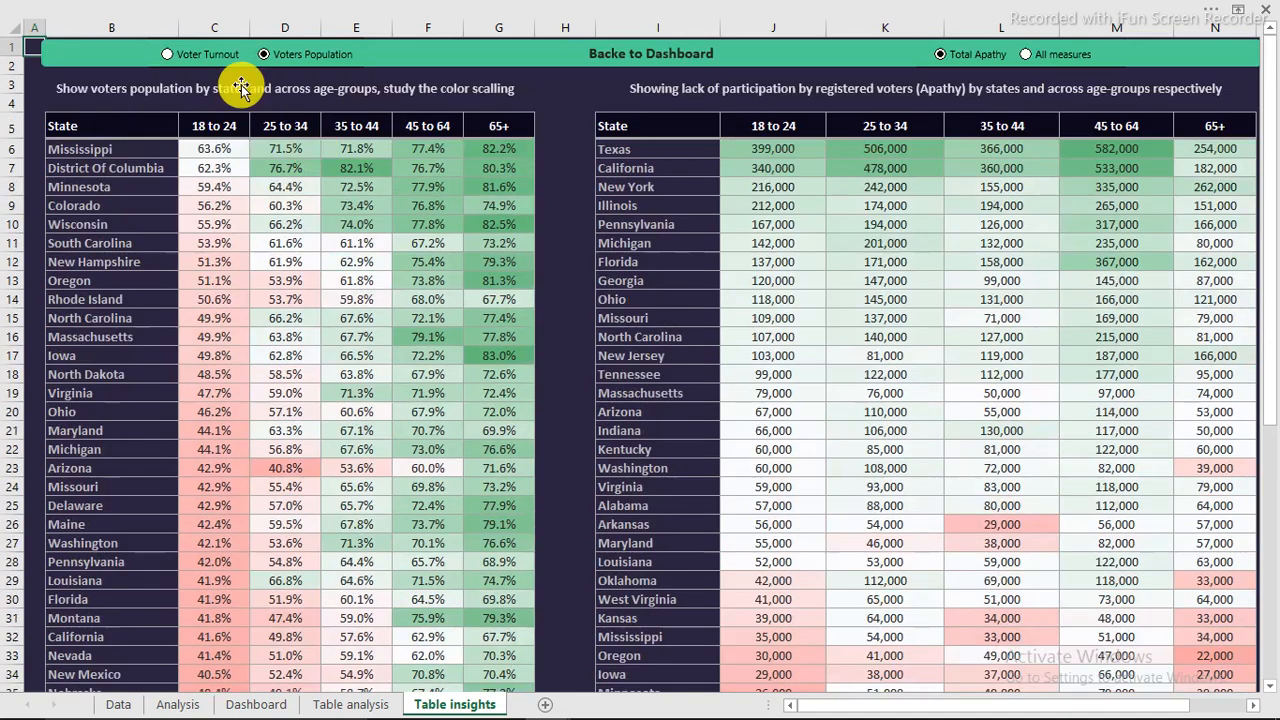
pyautogui.click(170, 55)
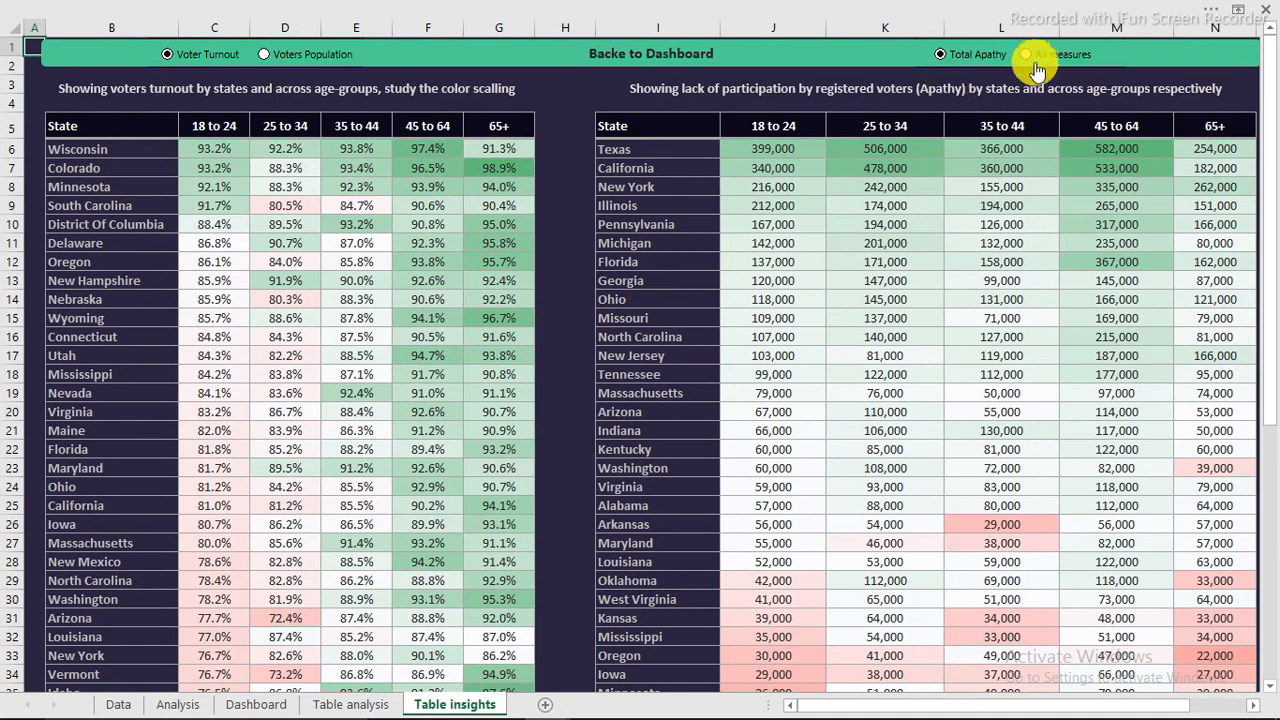
pyautogui.click(1028, 56)
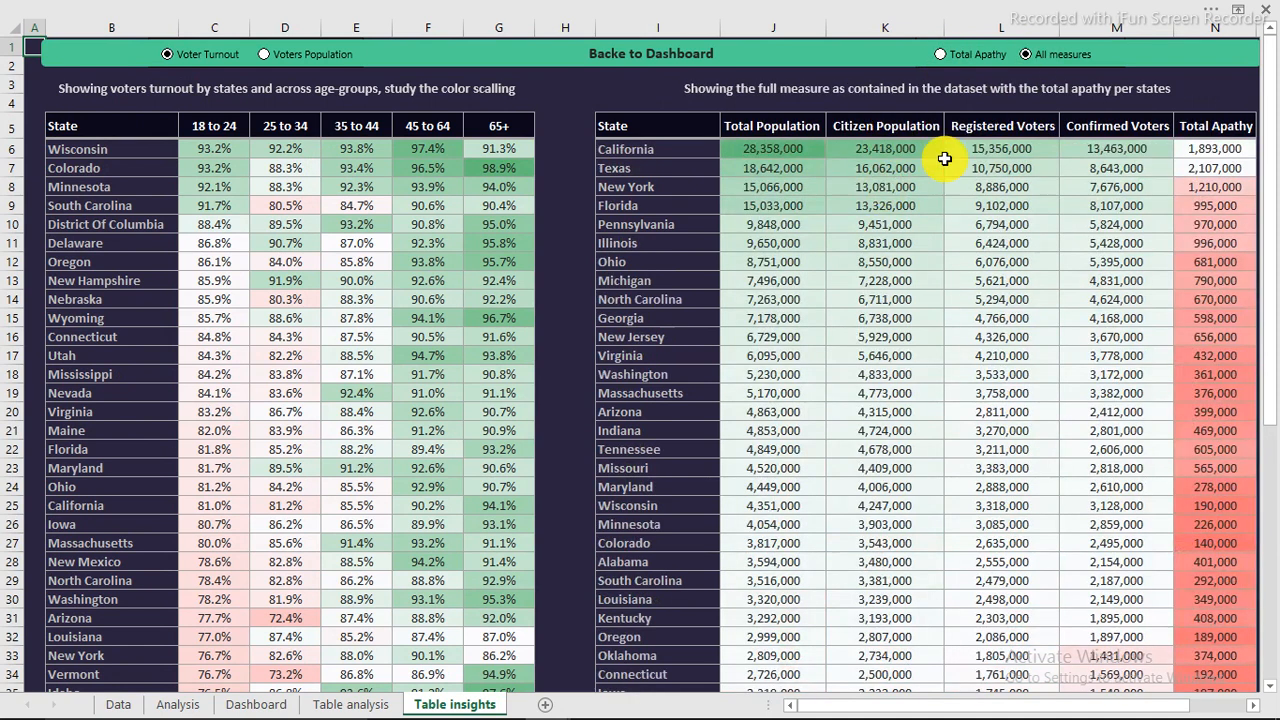
pyautogui.click(777, 150)
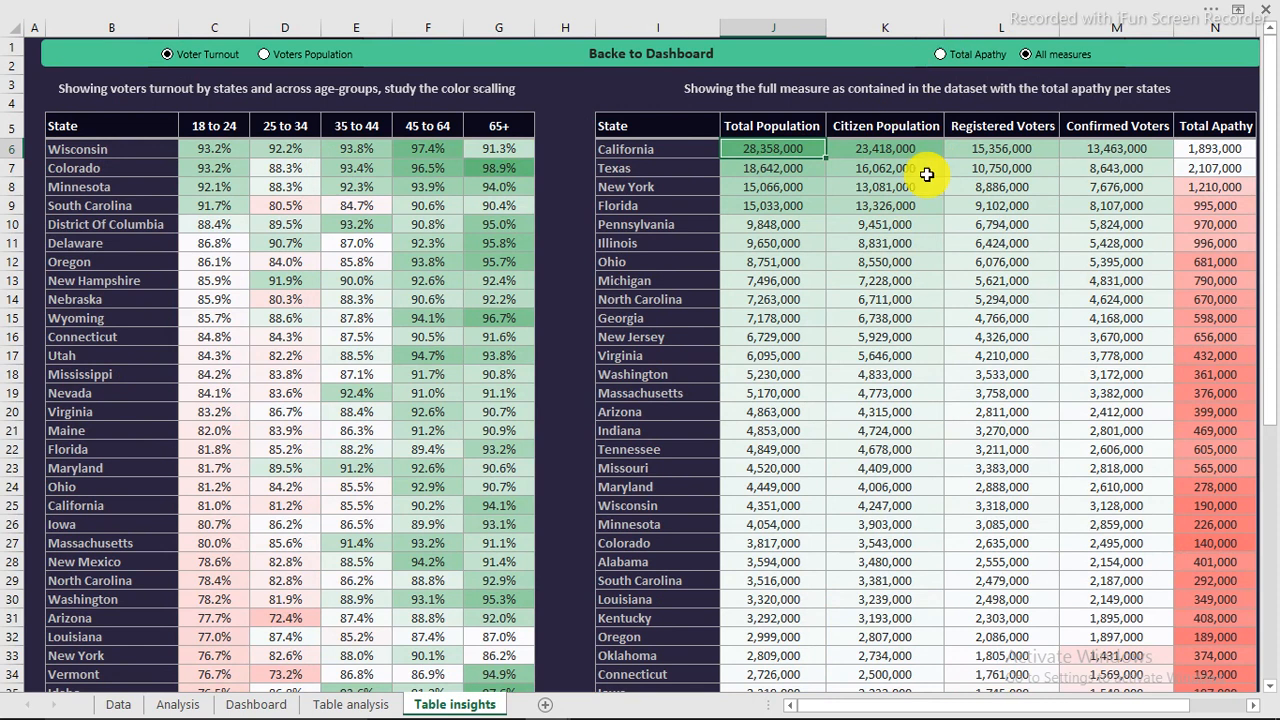
# In the youtube lesson workbook, draw a rounded rectangle banner from column B to U across the top rows of Table insight.
pyautogui.moveTo(557, 690)
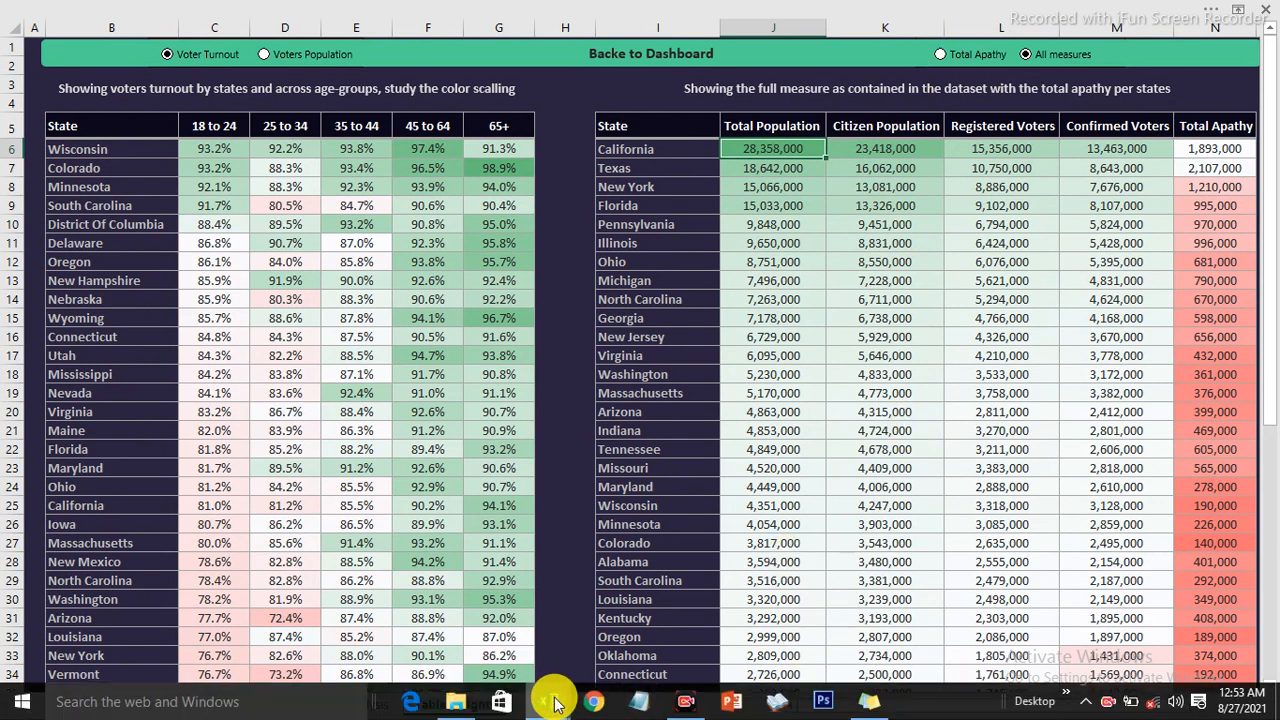
pyautogui.click(650, 635)
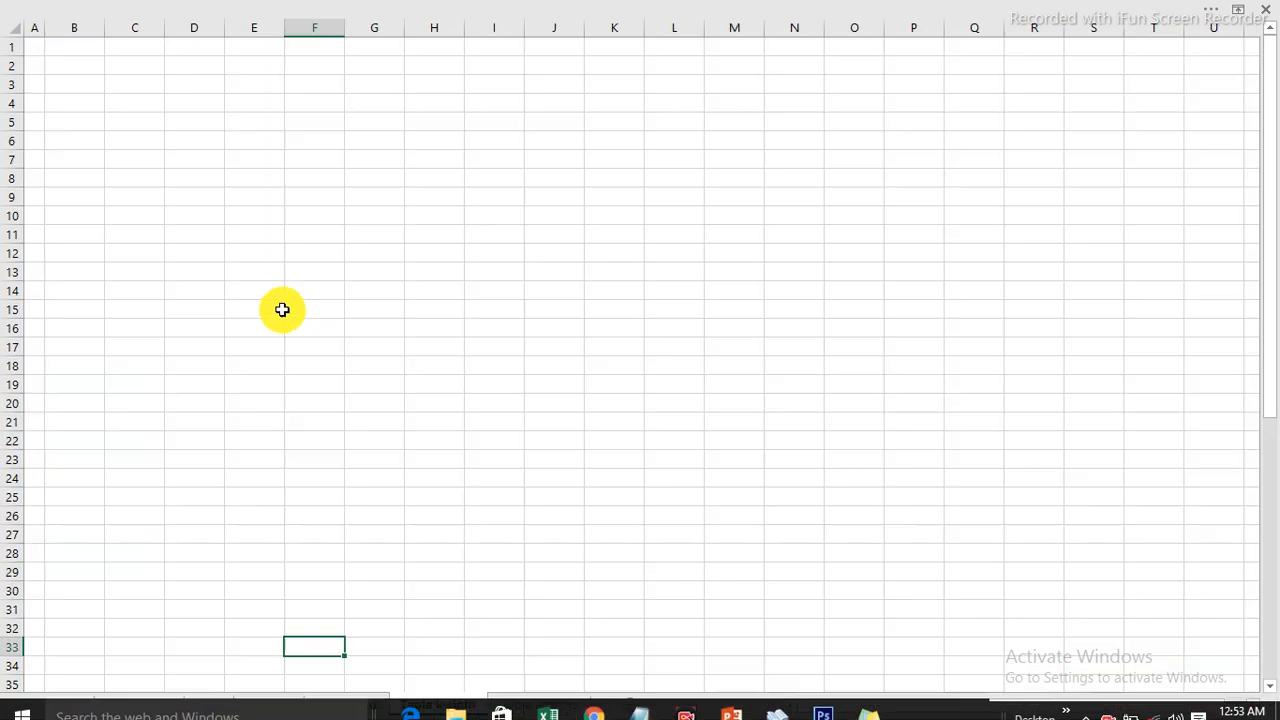
pyautogui.click(258, 12)
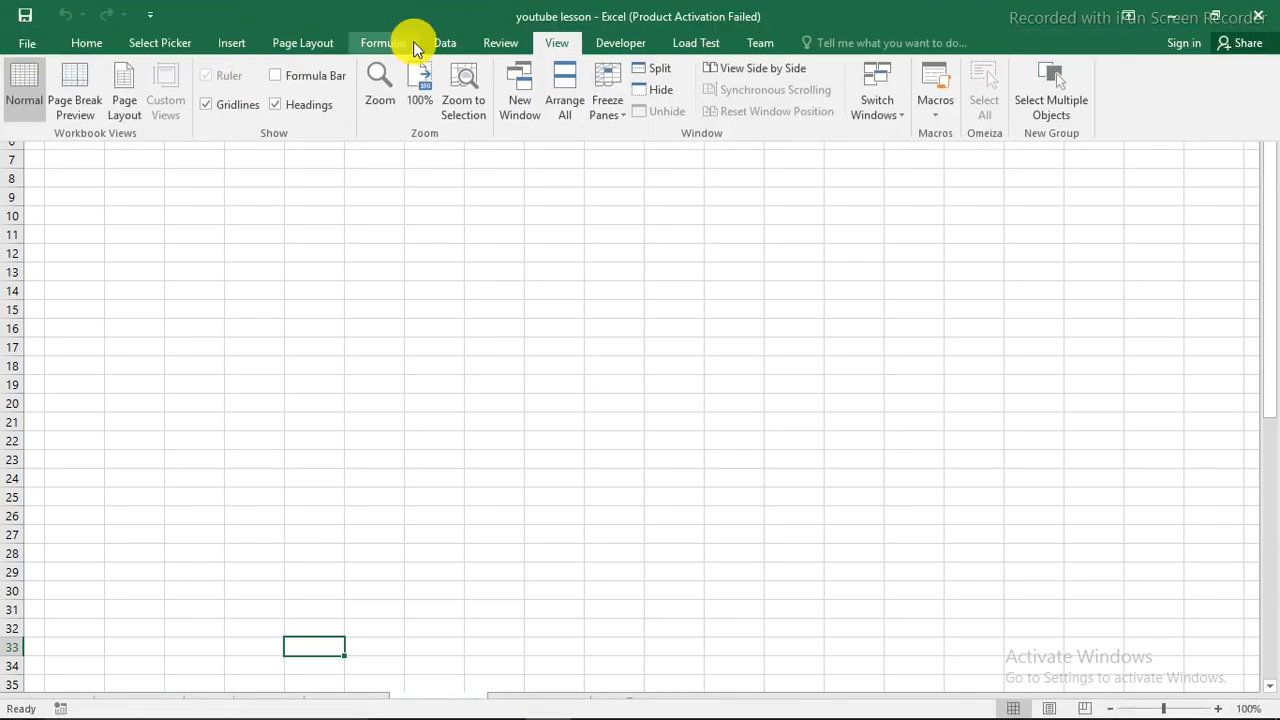
pyautogui.click(226, 45)
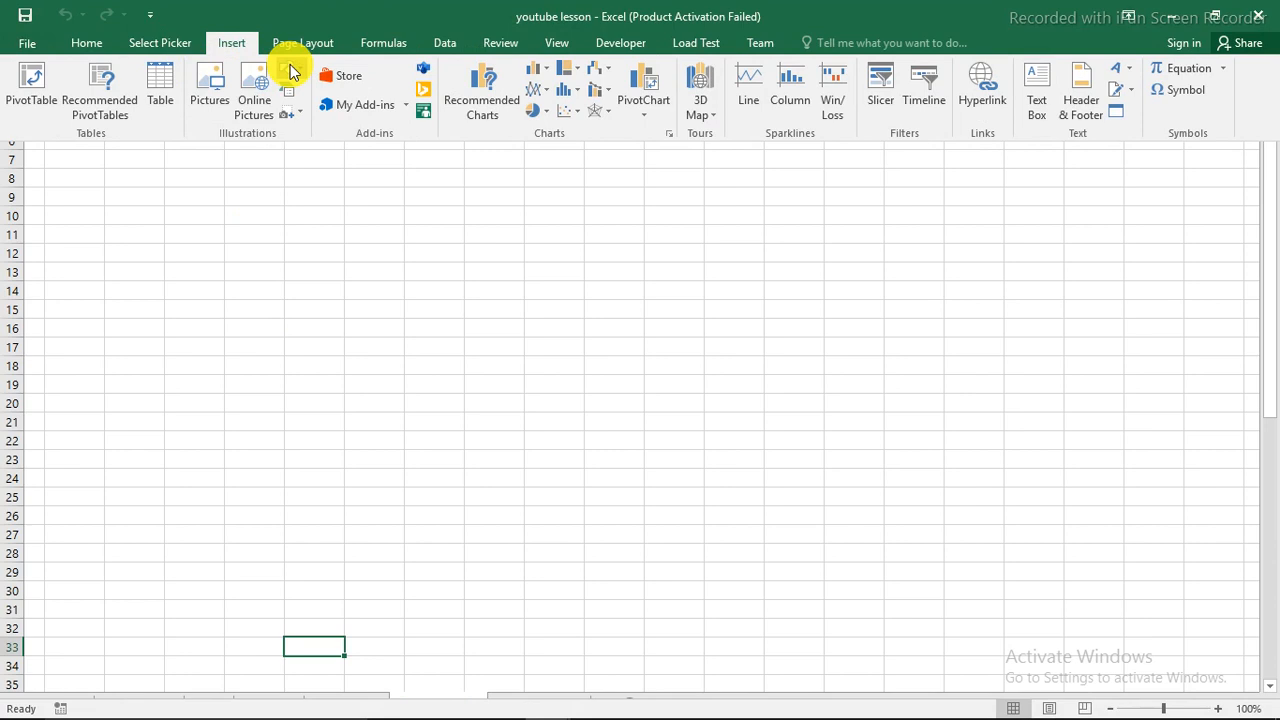
pyautogui.click(290, 72)
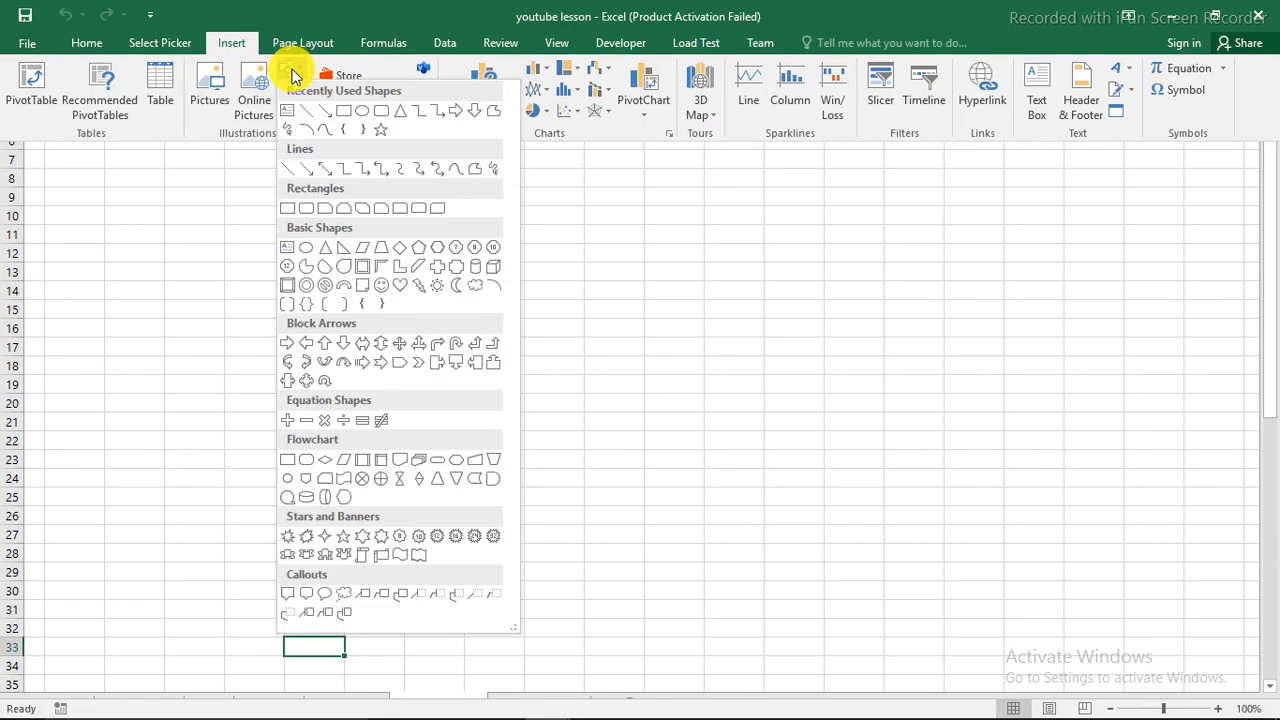
pyautogui.click(381, 113)
pyautogui.moveTo(107, 44)
pyautogui.mouseDown()
pyautogui.moveTo(1009, 94)
pyautogui.moveTo(1231, 77)
pyautogui.moveTo(1244, 90)
pyautogui.mouseUp()
pyautogui.moveTo(1156, 56); pyautogui.dragTo(1148, 48)
pyautogui.moveTo(94, 60); pyautogui.dragTo(69, 60)
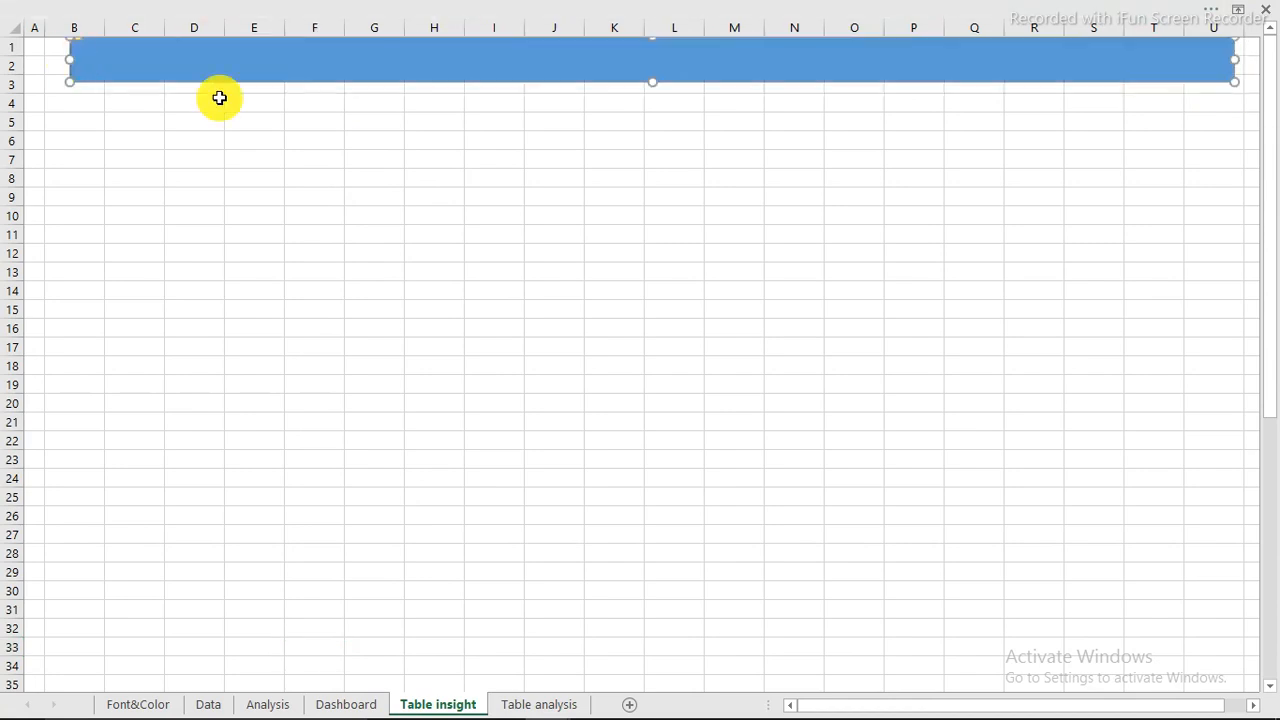
# Format the banner shape with no line and a solid fill in the recently used green.
pyautogui.rightClick(362, 56)
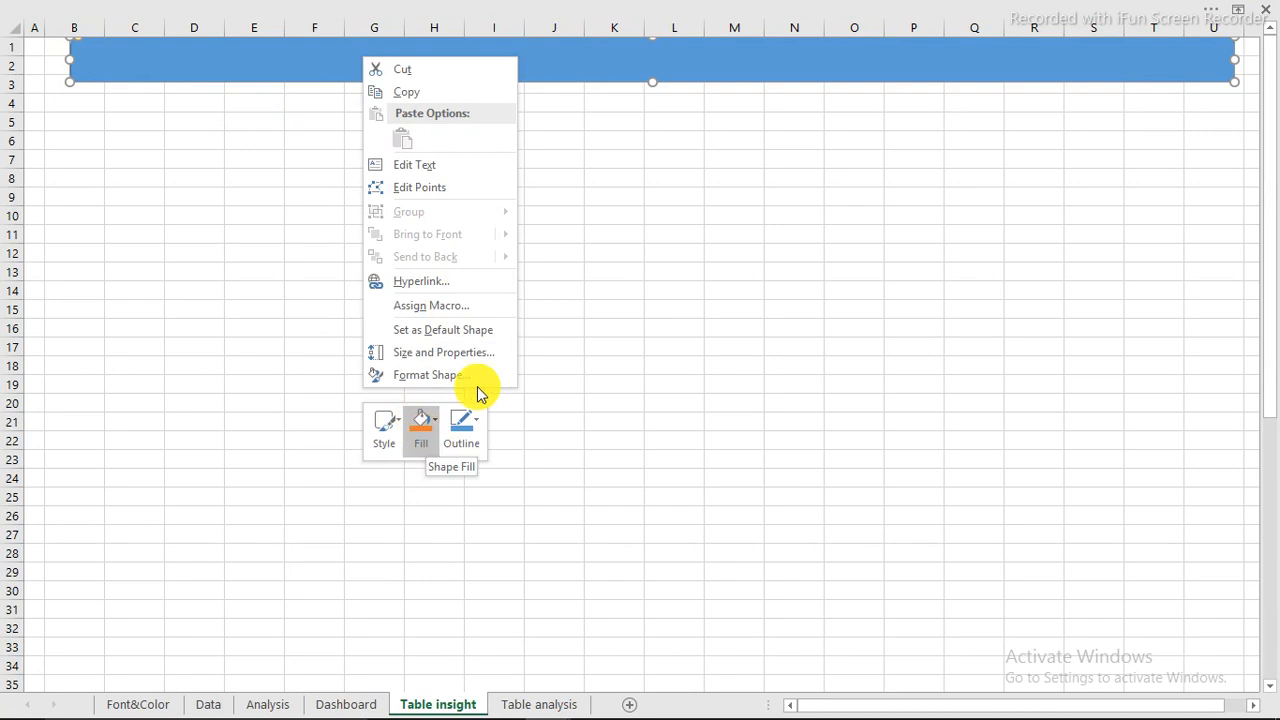
pyautogui.click(450, 376)
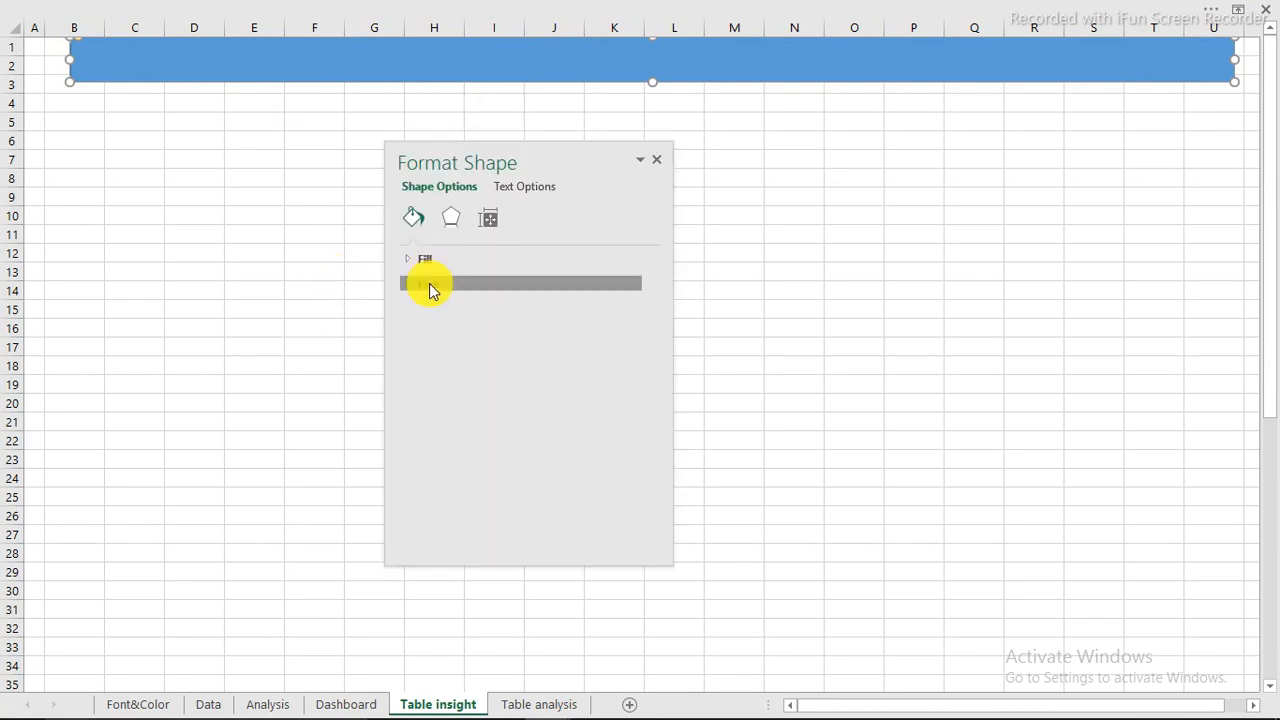
pyautogui.click(430, 284)
pyautogui.click(430, 312)
pyautogui.click(424, 259)
pyautogui.click(632, 403)
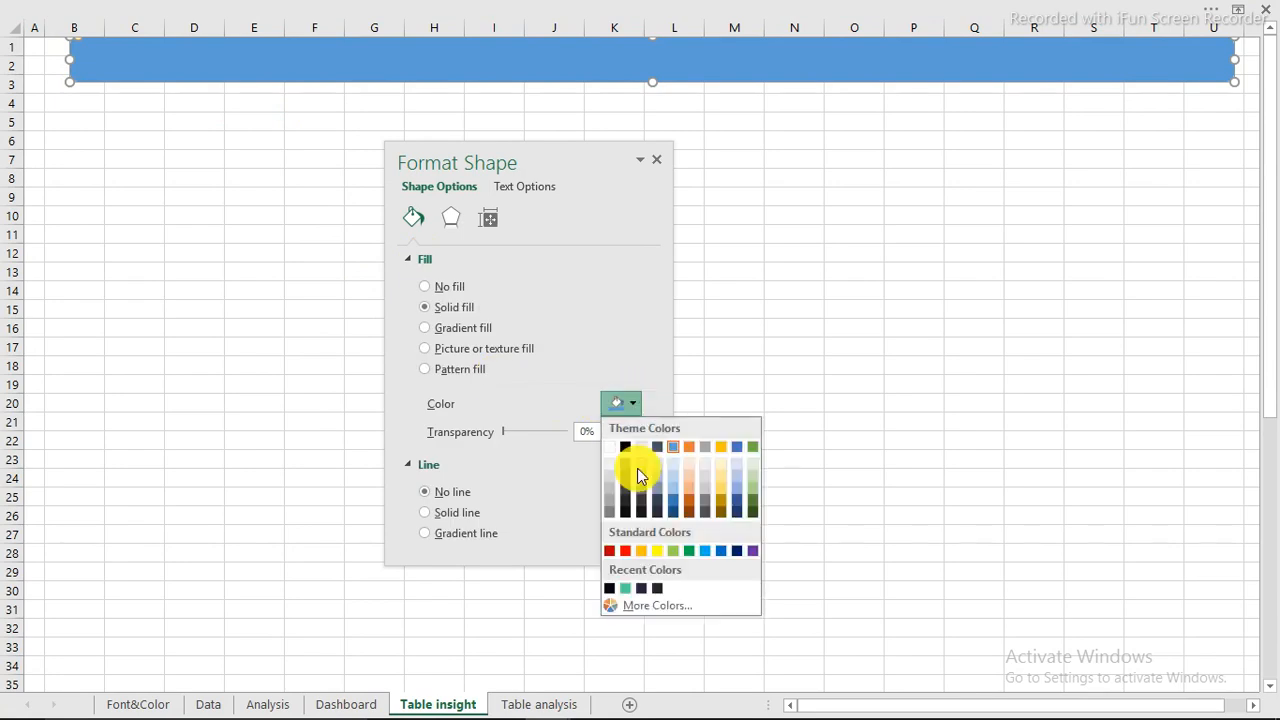
pyautogui.click(625, 590)
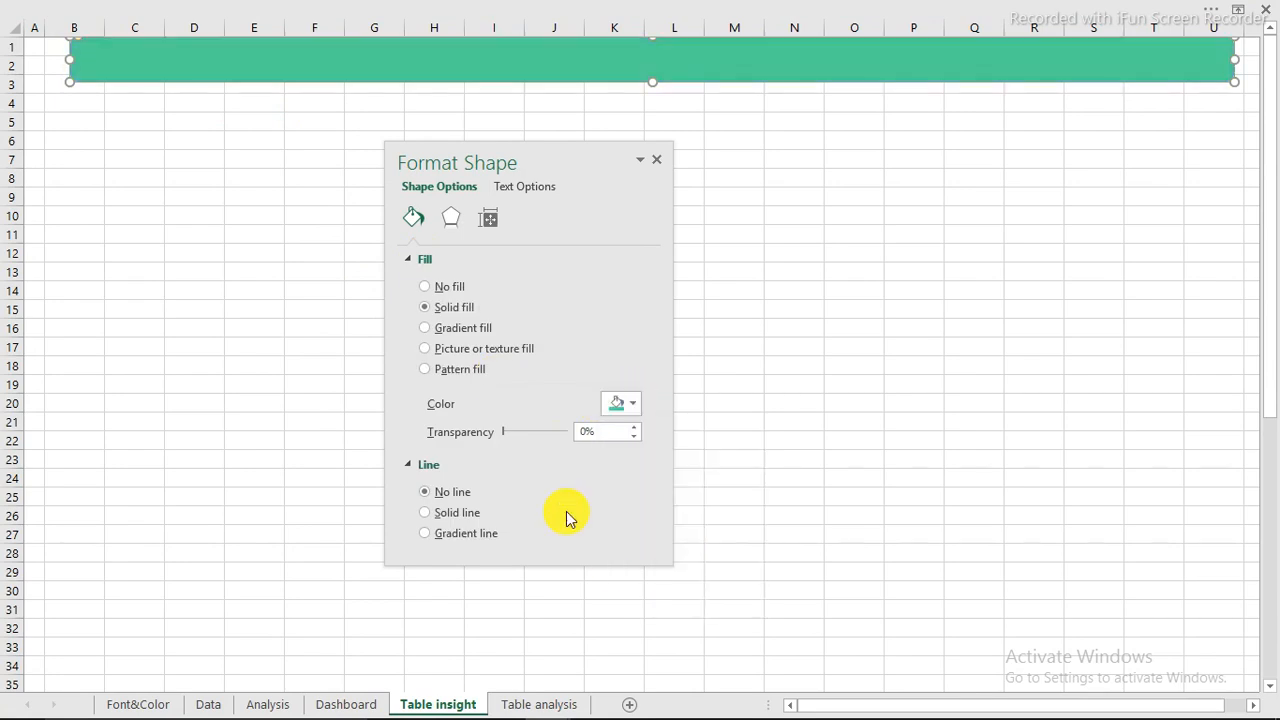
# Close the shape formatting settings and reselect the green banner on Table insight.
pyautogui.click(657, 160)
pyautogui.click(365, 139)
pyautogui.click(419, 53)
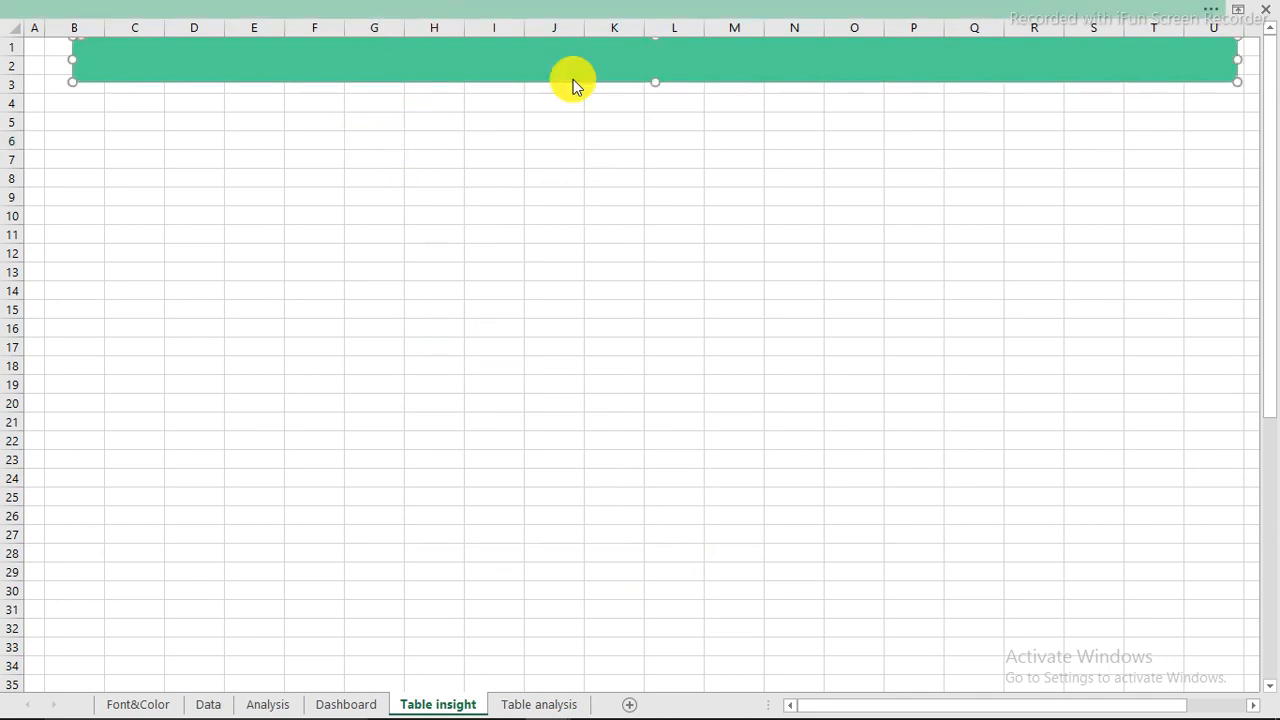
# Check the Developer entry in the ribbon customization options and leave them without saving changes.
pyautogui.click(615, 9)
pyautogui.click(620, 43)
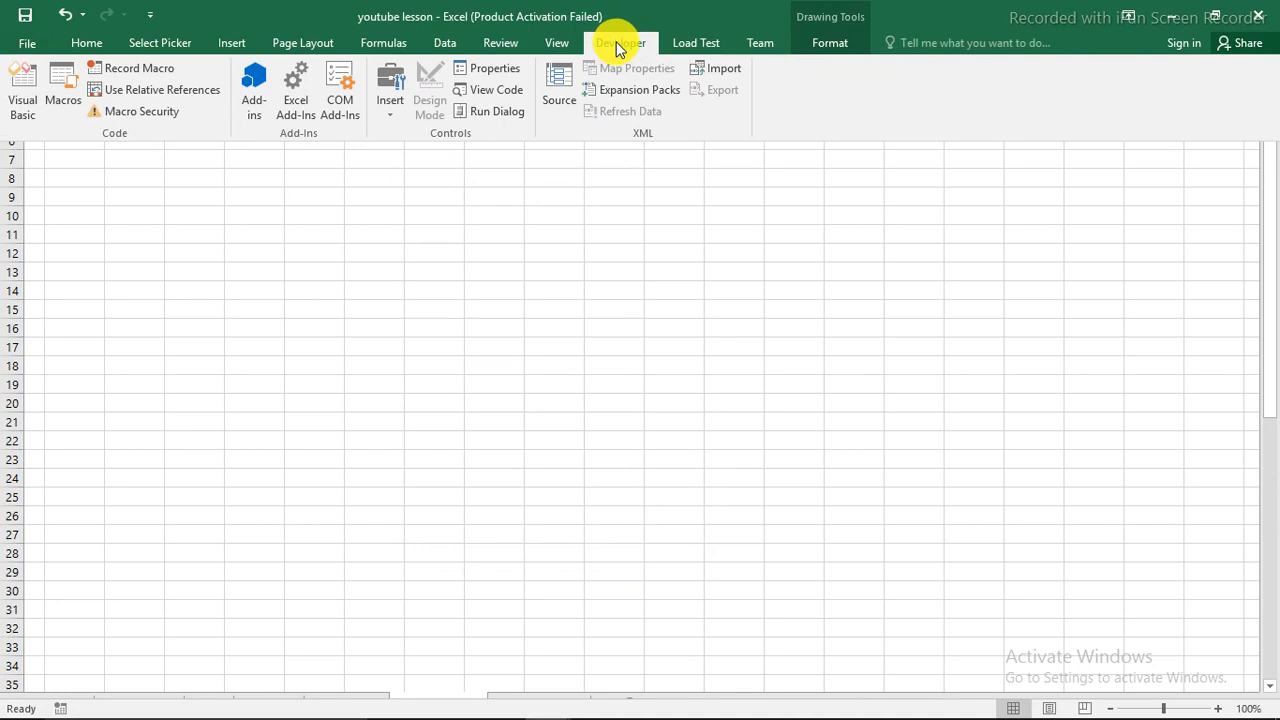
pyautogui.rightClick(617, 47)
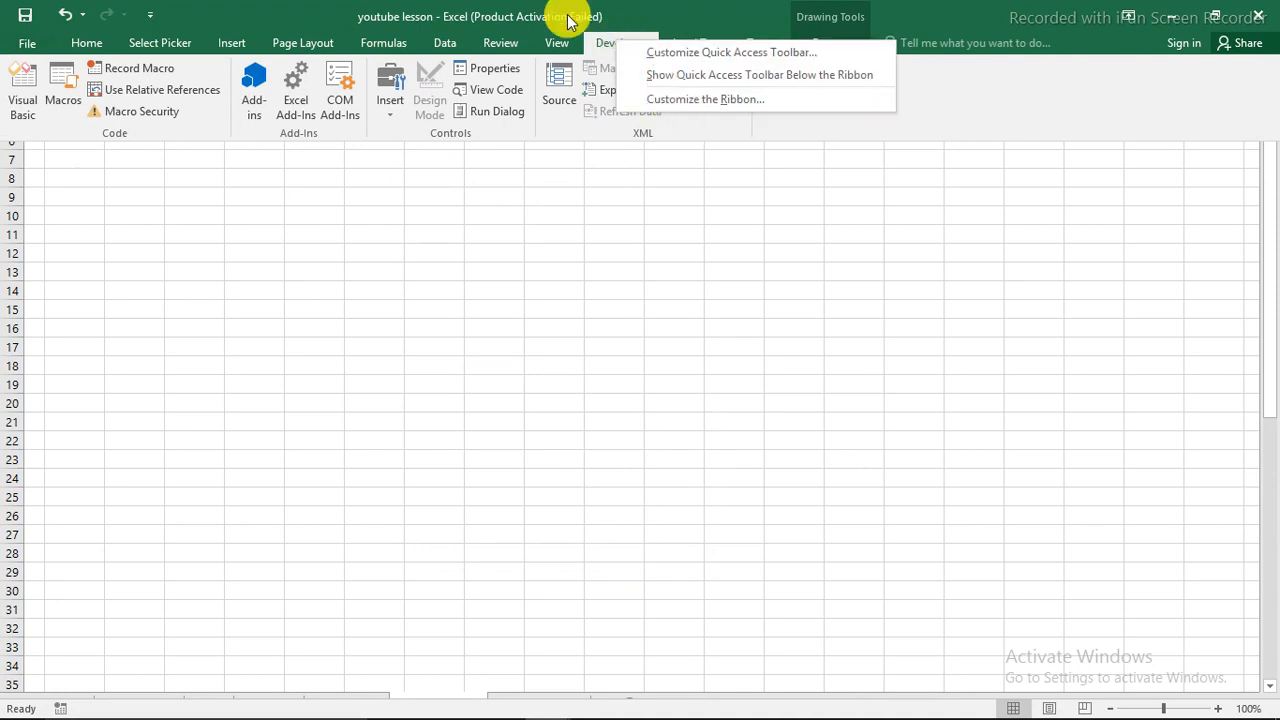
pyautogui.rightClick(597, 36)
pyautogui.click(642, 90)
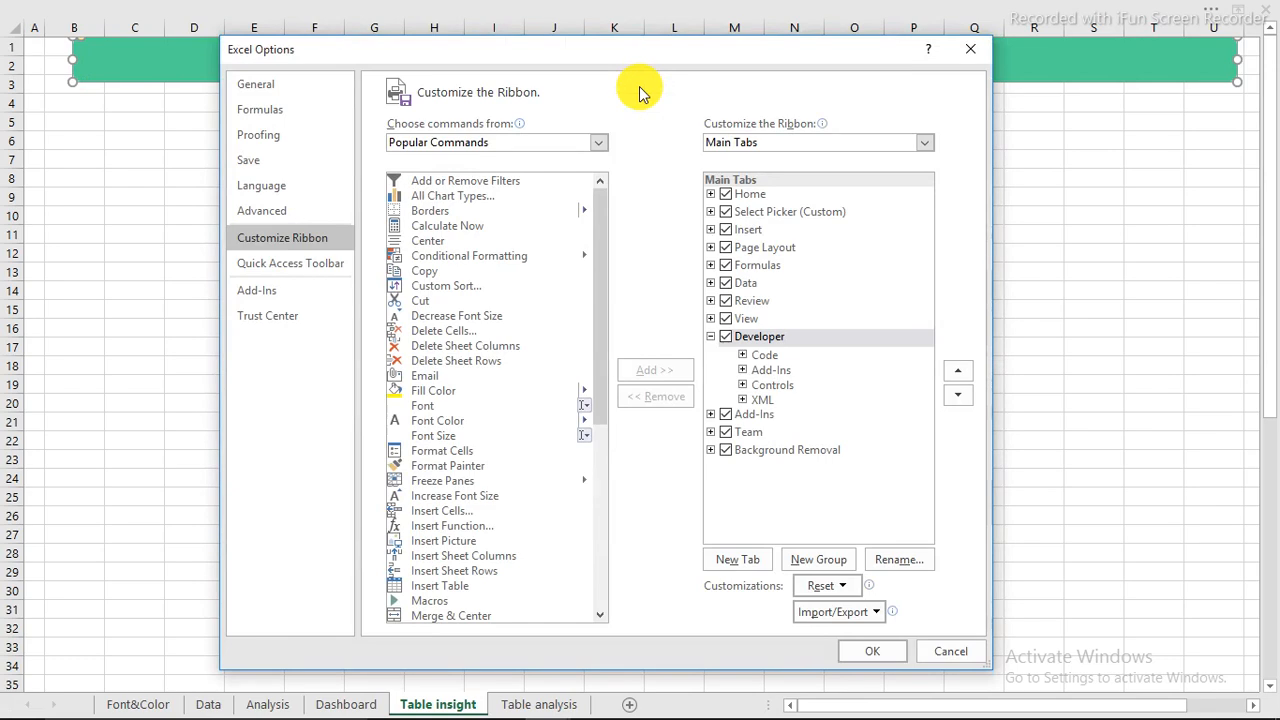
pyautogui.click(726, 337)
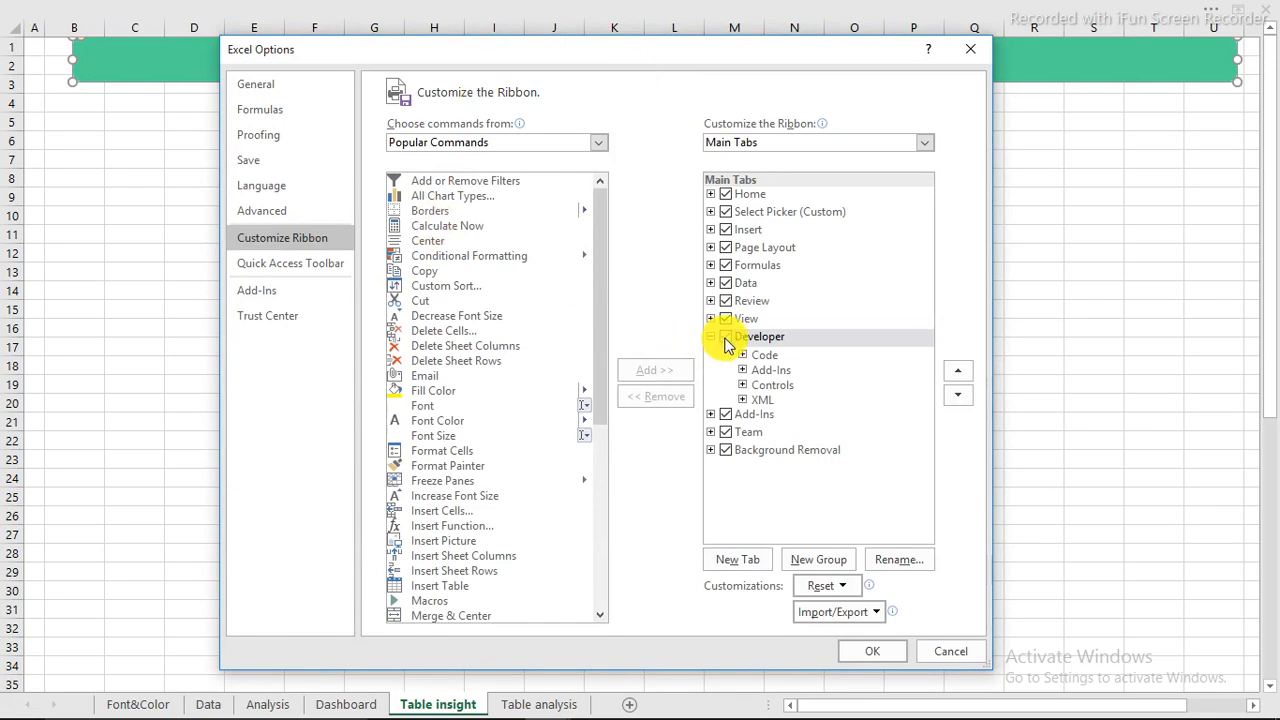
pyautogui.click(726, 337)
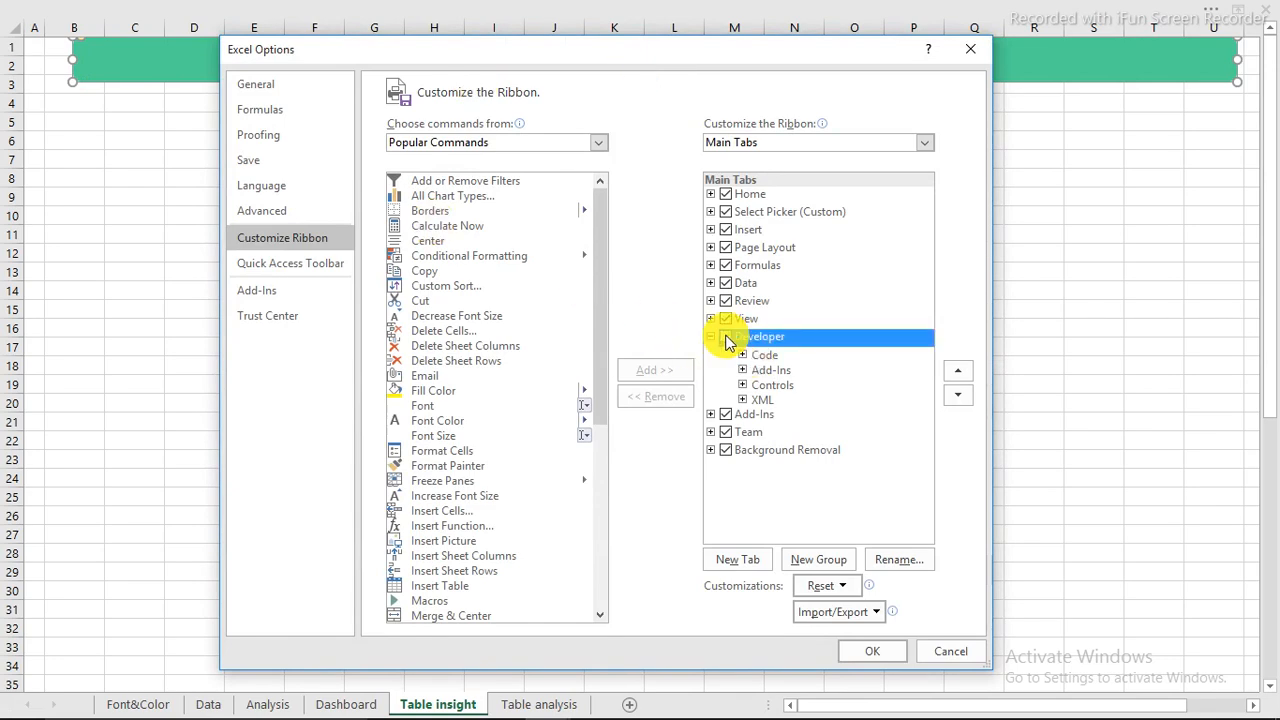
pyautogui.click(940, 652)
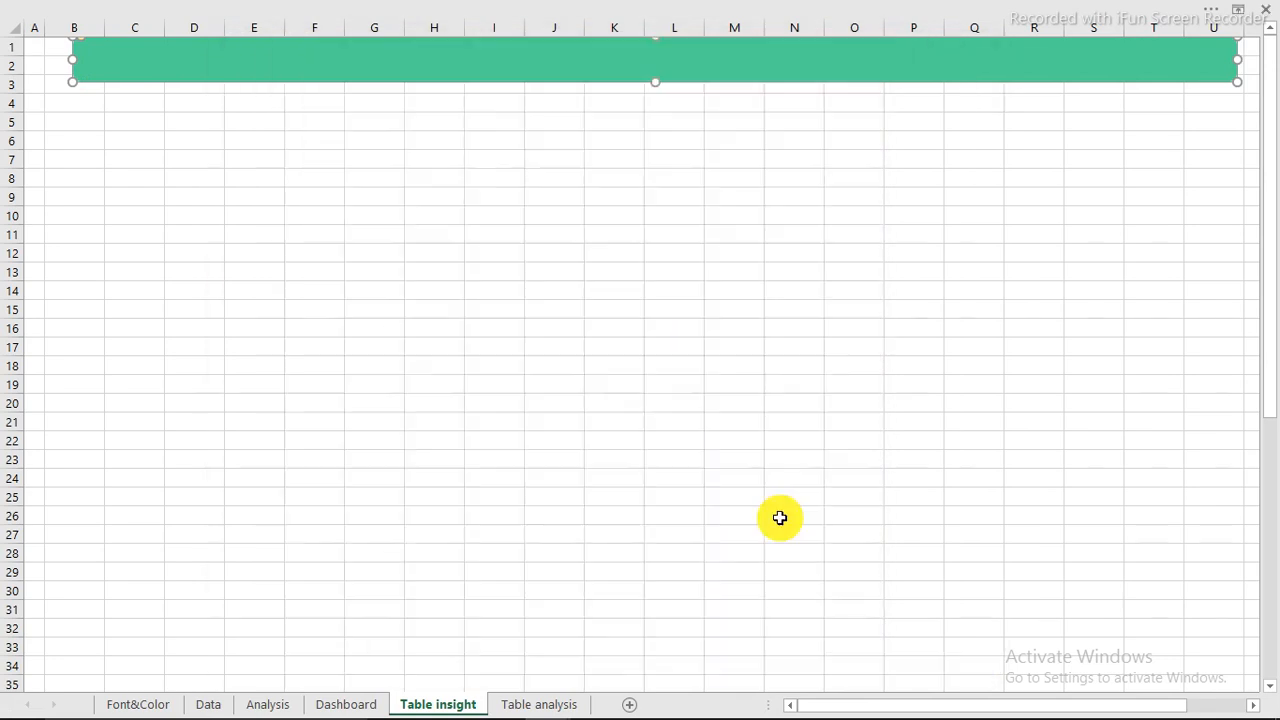
# Insert an option button form control on the green banner around columns D to E and place a copy directly beside it.
pyautogui.click(491, 11)
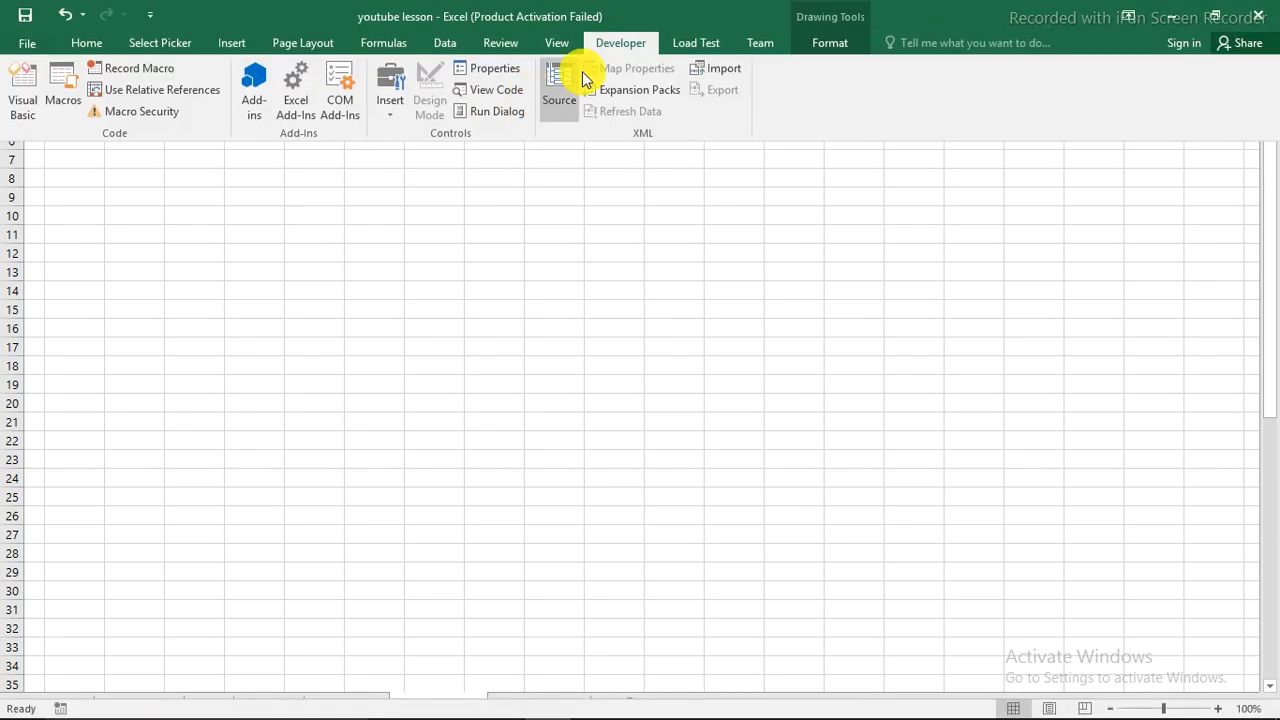
pyautogui.click(385, 112)
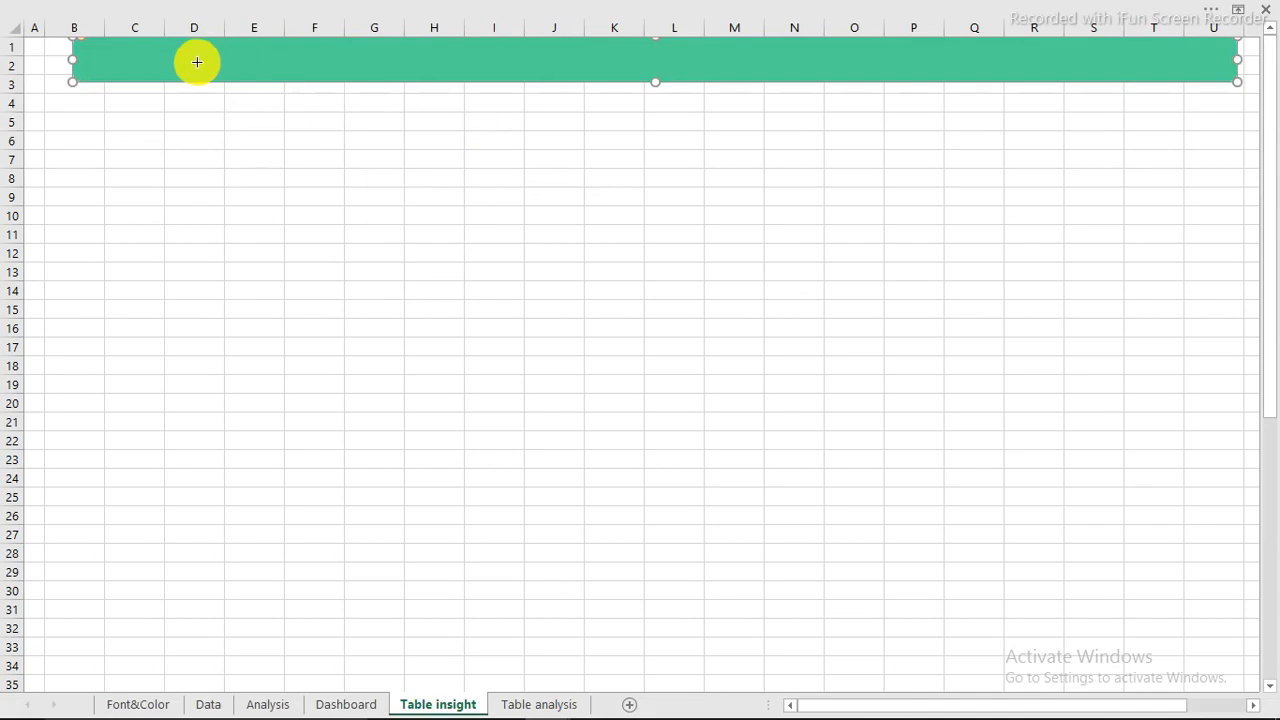
pyautogui.click(196, 61)
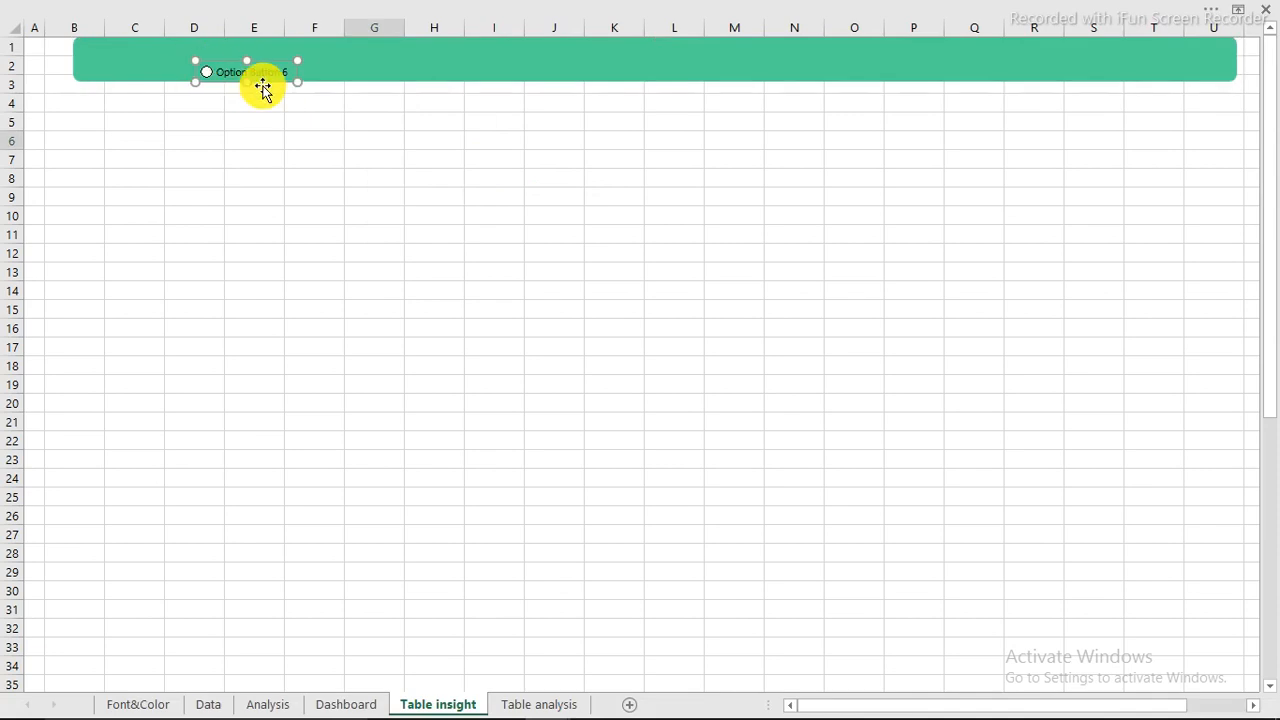
pyautogui.moveTo(261, 80); pyautogui.dragTo(234, 72)
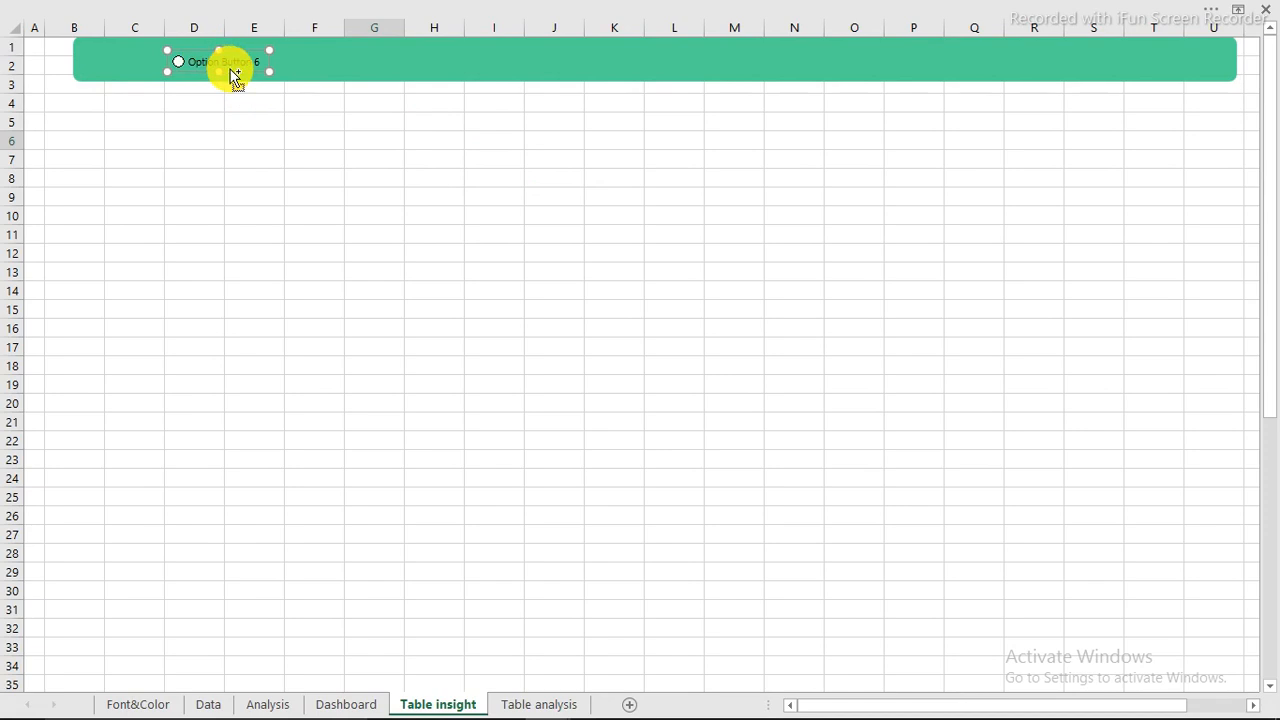
pyautogui.moveTo(232, 72); pyautogui.dragTo(327, 67)
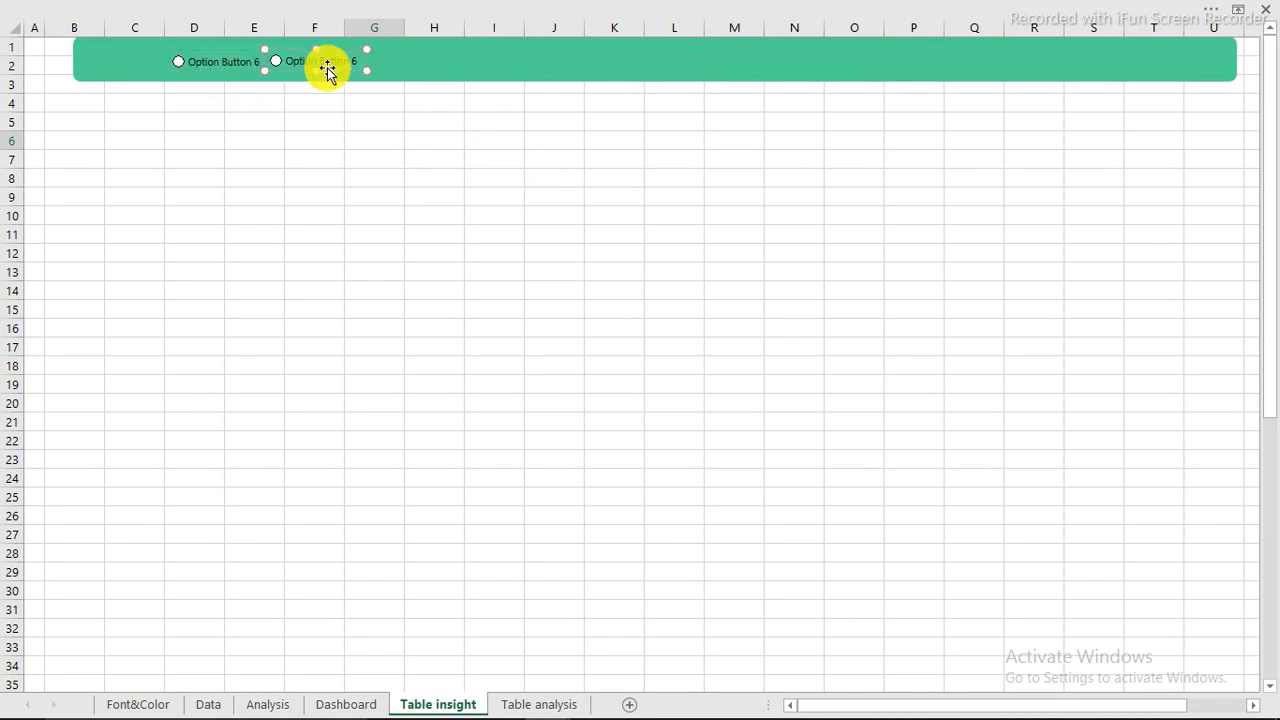
# Change the label of the first option button on the banner to Turnout.
pyautogui.rightClick(212, 61)
pyautogui.click(199, 60)
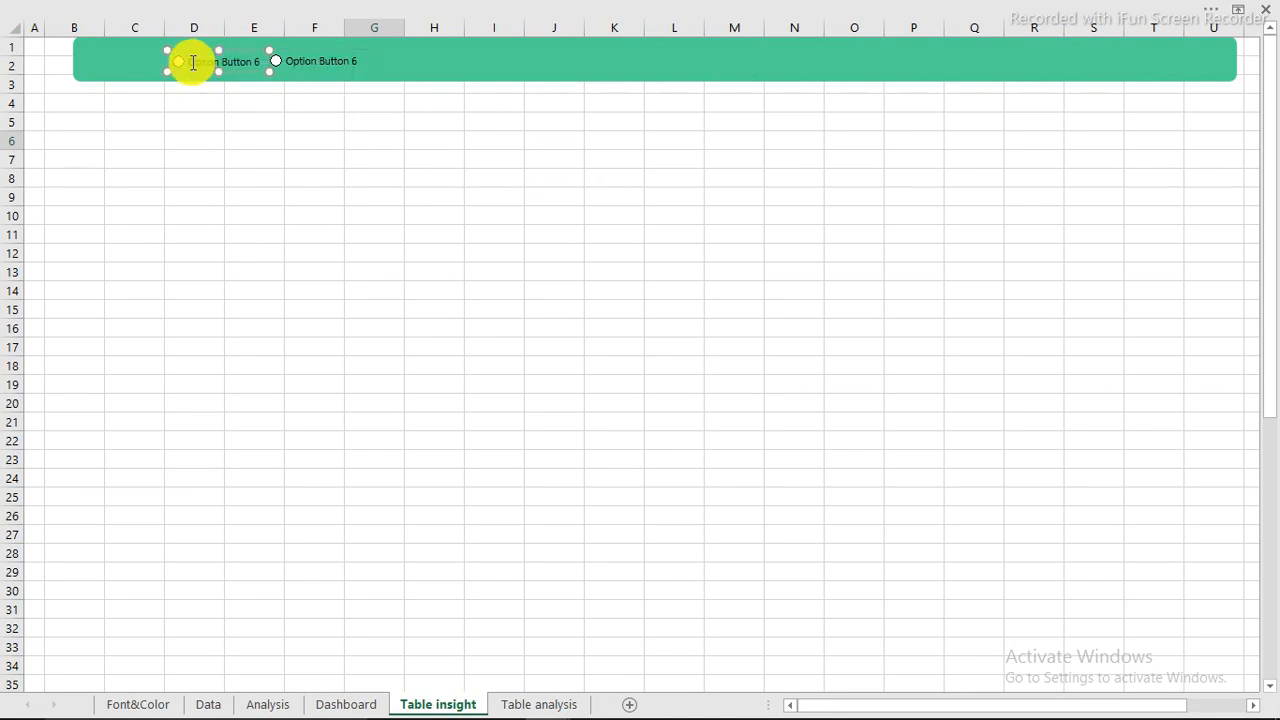
pyautogui.moveTo(193, 62); pyautogui.dragTo(285, 66)
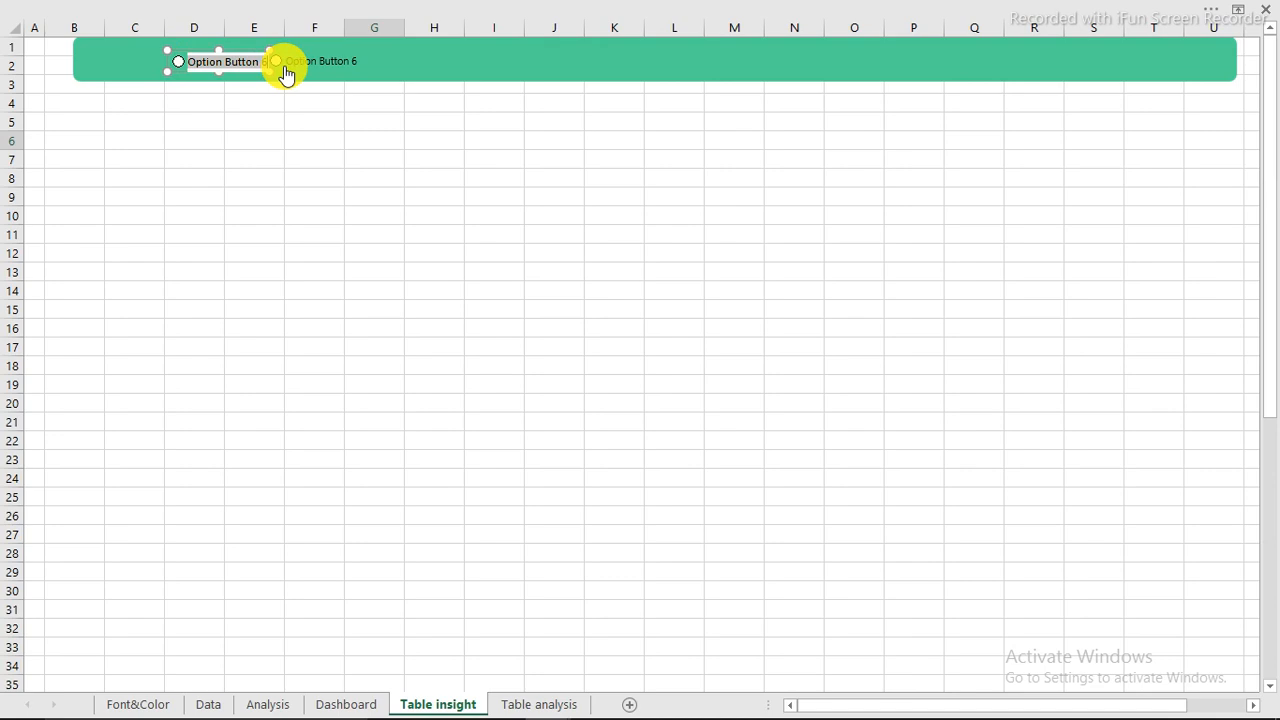
pyautogui.write('Turnout')
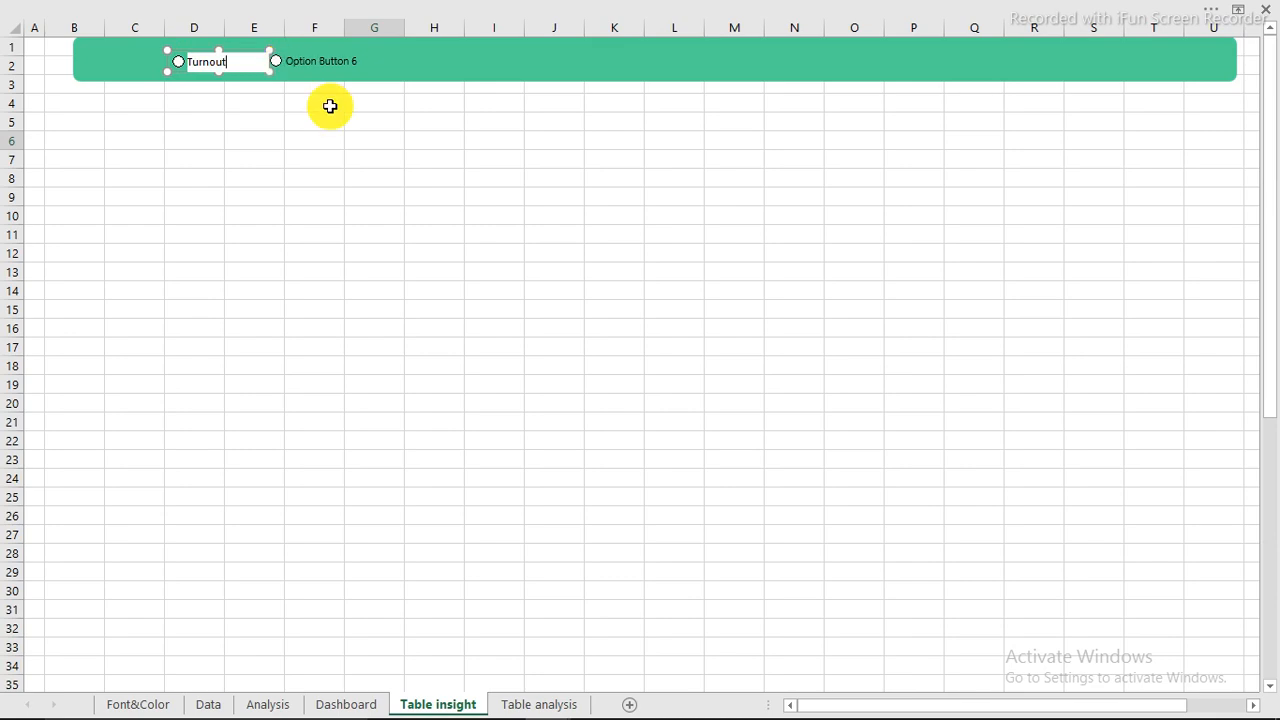
pyautogui.click(329, 106)
# Change the label of the second option button on the banner to Voter population.
pyautogui.rightClick(300, 63)
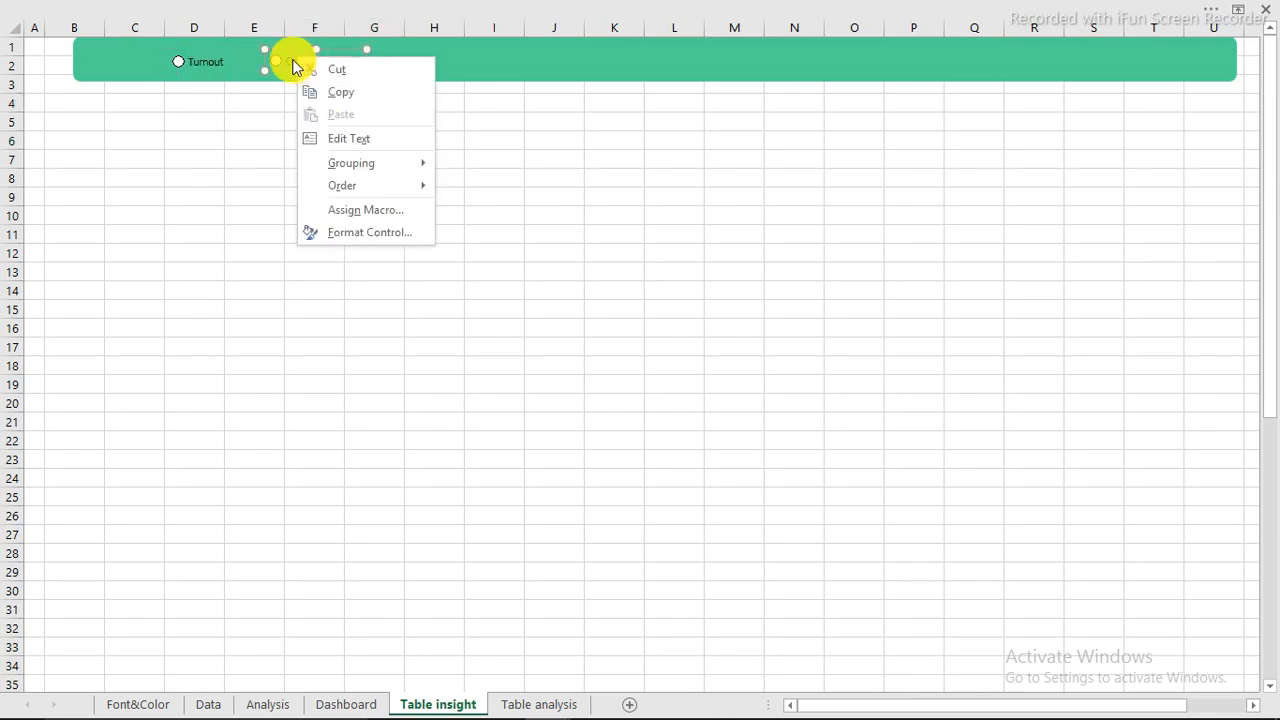
pyautogui.click(290, 60)
pyautogui.moveTo(287, 60); pyautogui.dragTo(387, 82)
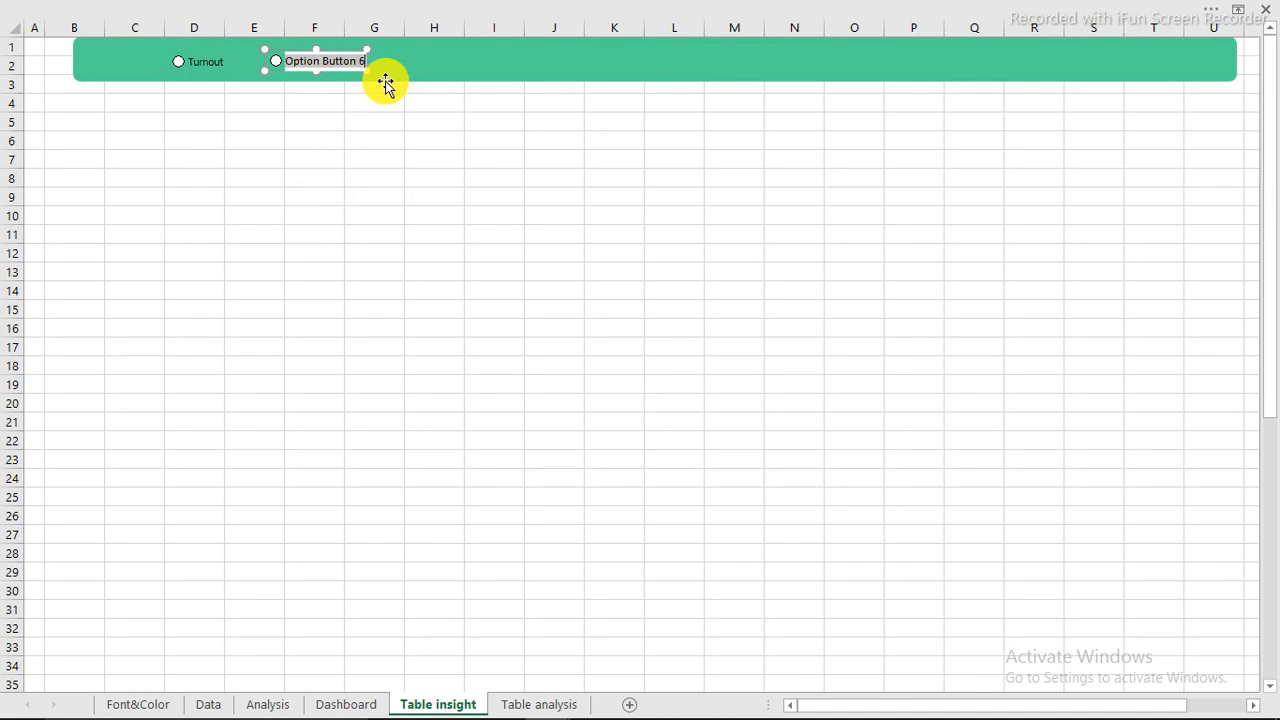
pyautogui.write('V')
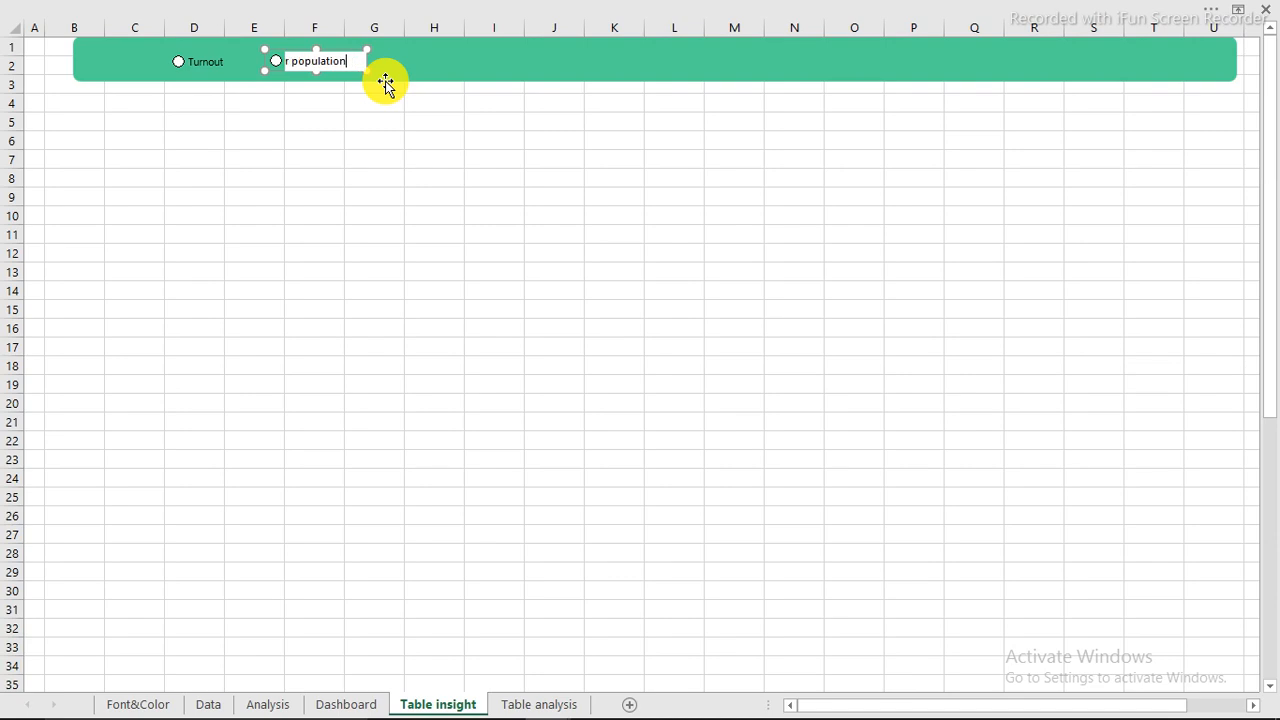
pyautogui.click(367, 122)
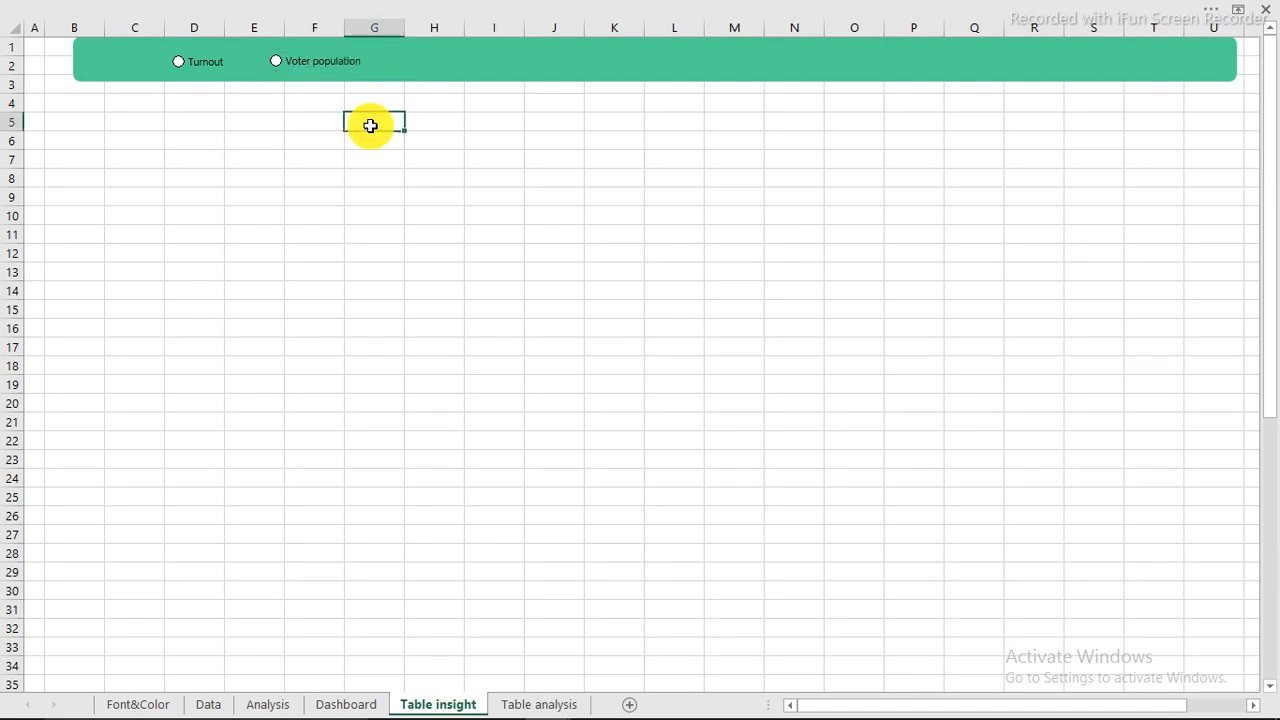
# Test switching between the two option buttons on the banner, ending with Turnout selected.
pyautogui.click(200, 70)
pyautogui.click(290, 72)
pyautogui.click(182, 64)
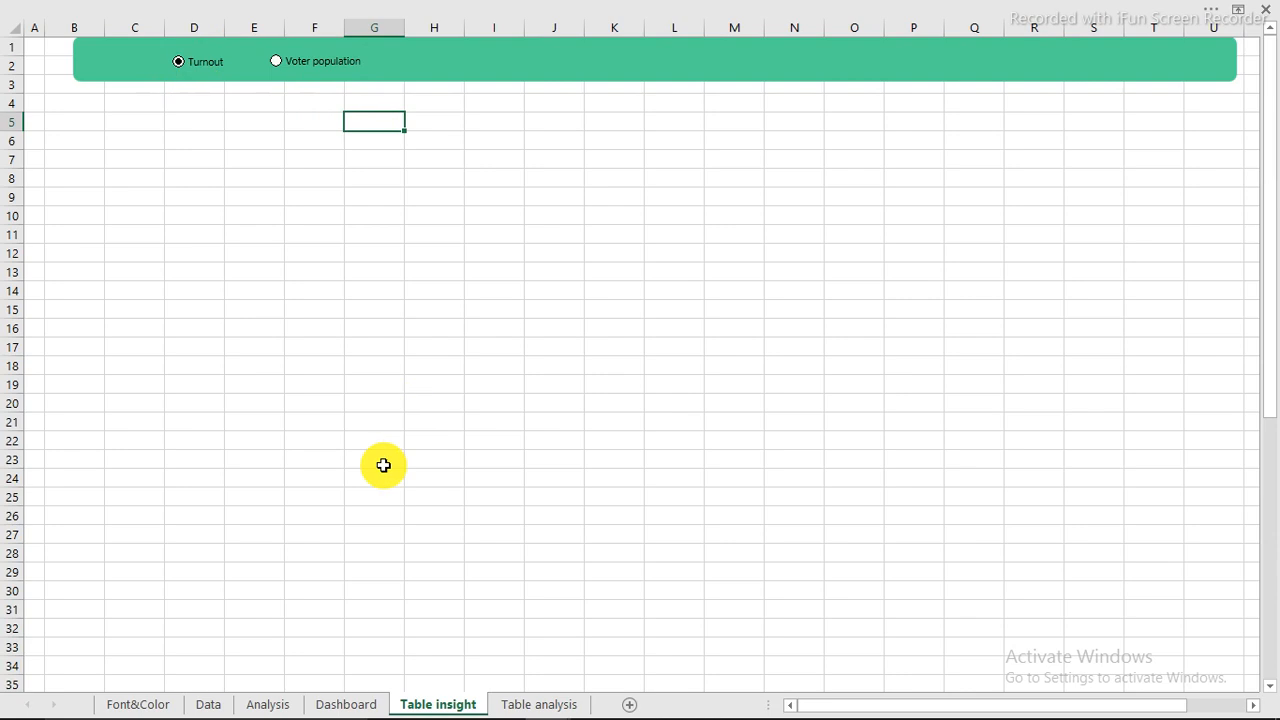
# Create a PivotTable from Table1 on the Data sheet, placed at cell F6 of the existing Table analysis sheet.
pyautogui.click(532, 706)
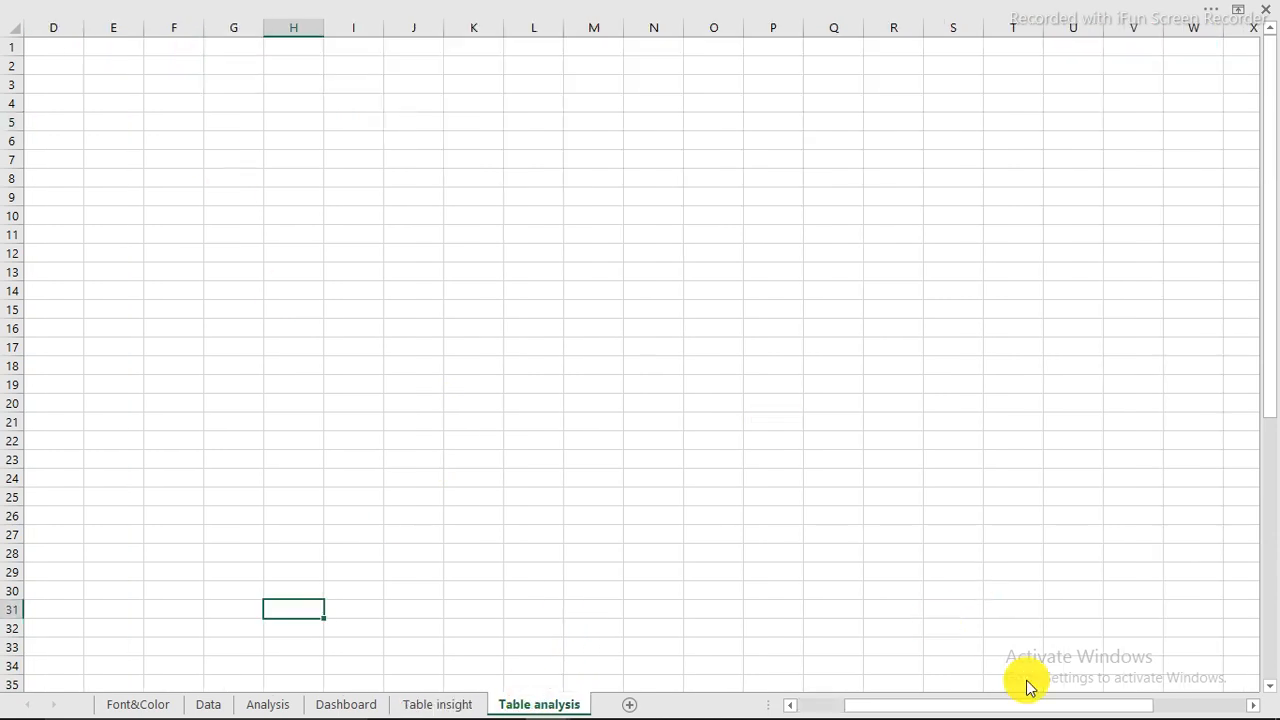
pyautogui.click(190, 212)
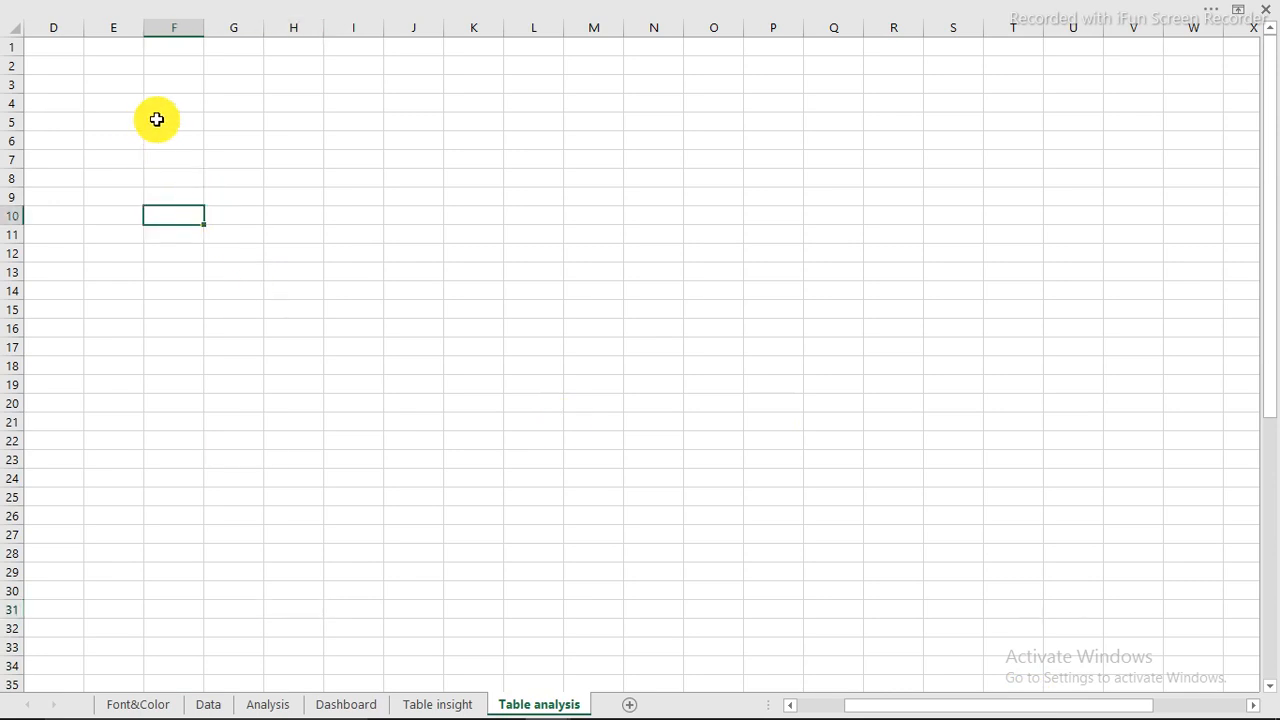
pyautogui.click(208, 704)
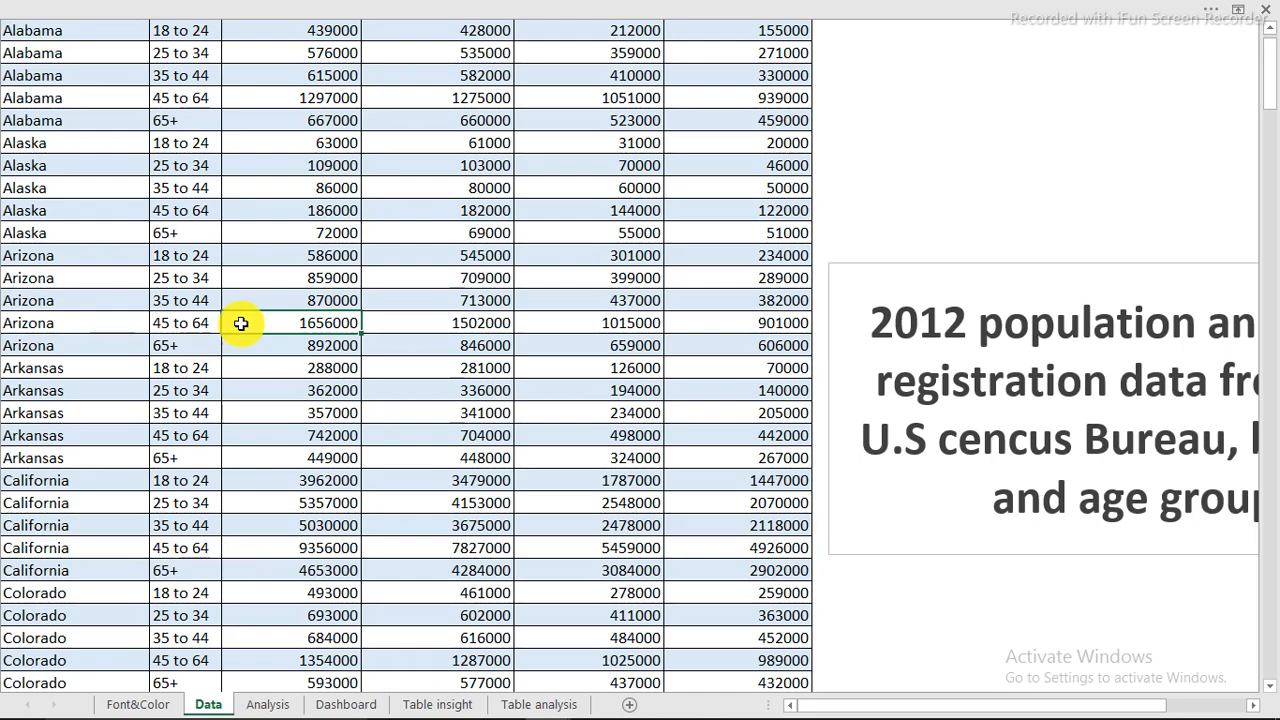
pyautogui.click(251, 233)
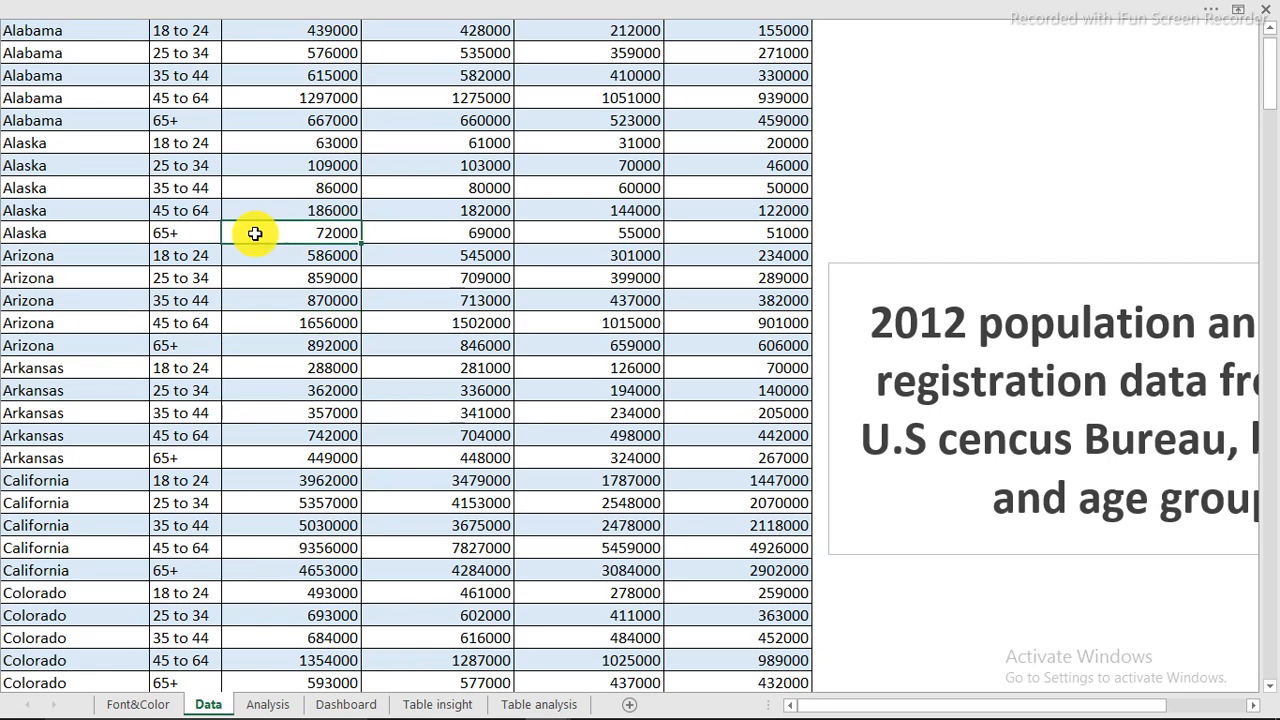
pyautogui.click(266, 17)
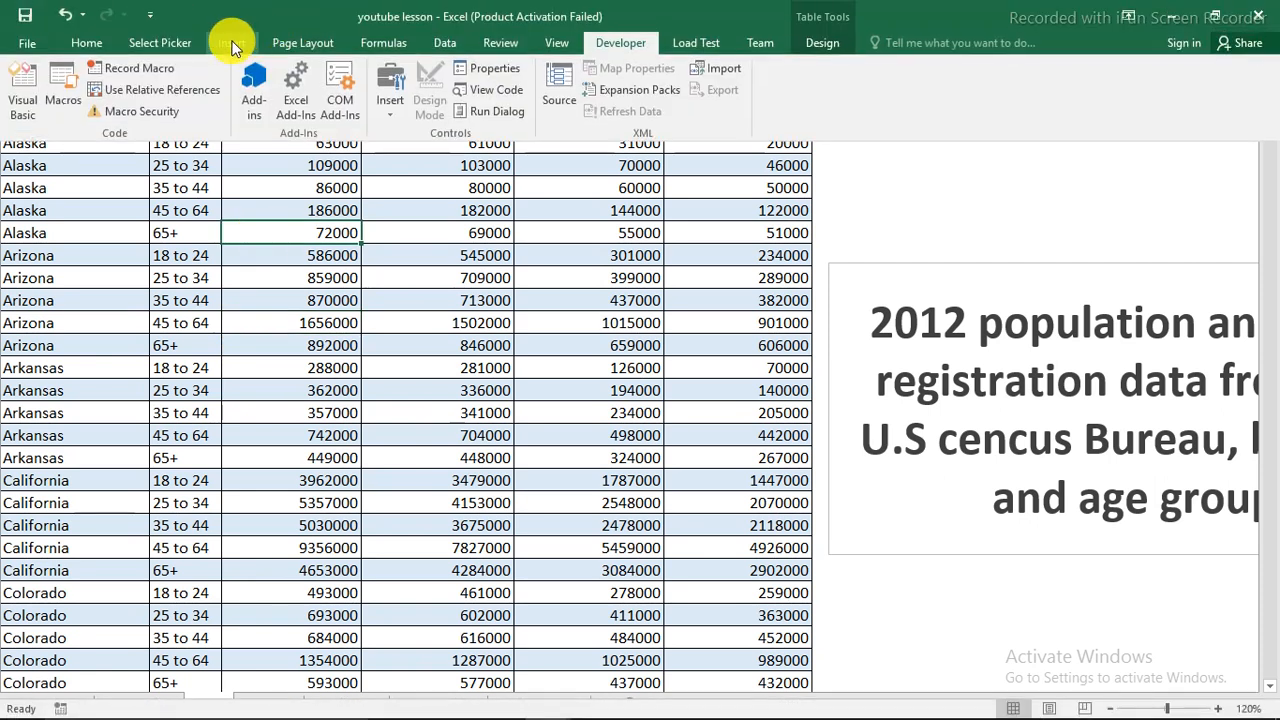
pyautogui.click(231, 43)
pyautogui.click(23, 77)
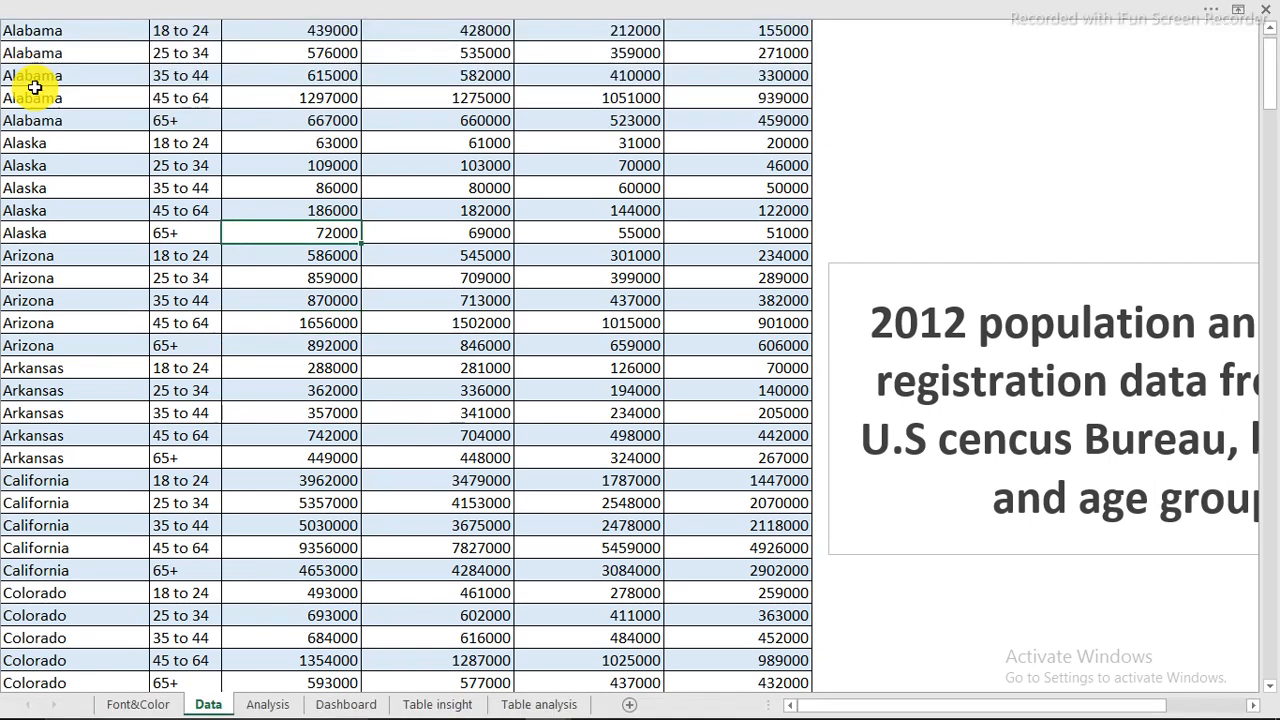
pyautogui.click(416, 508)
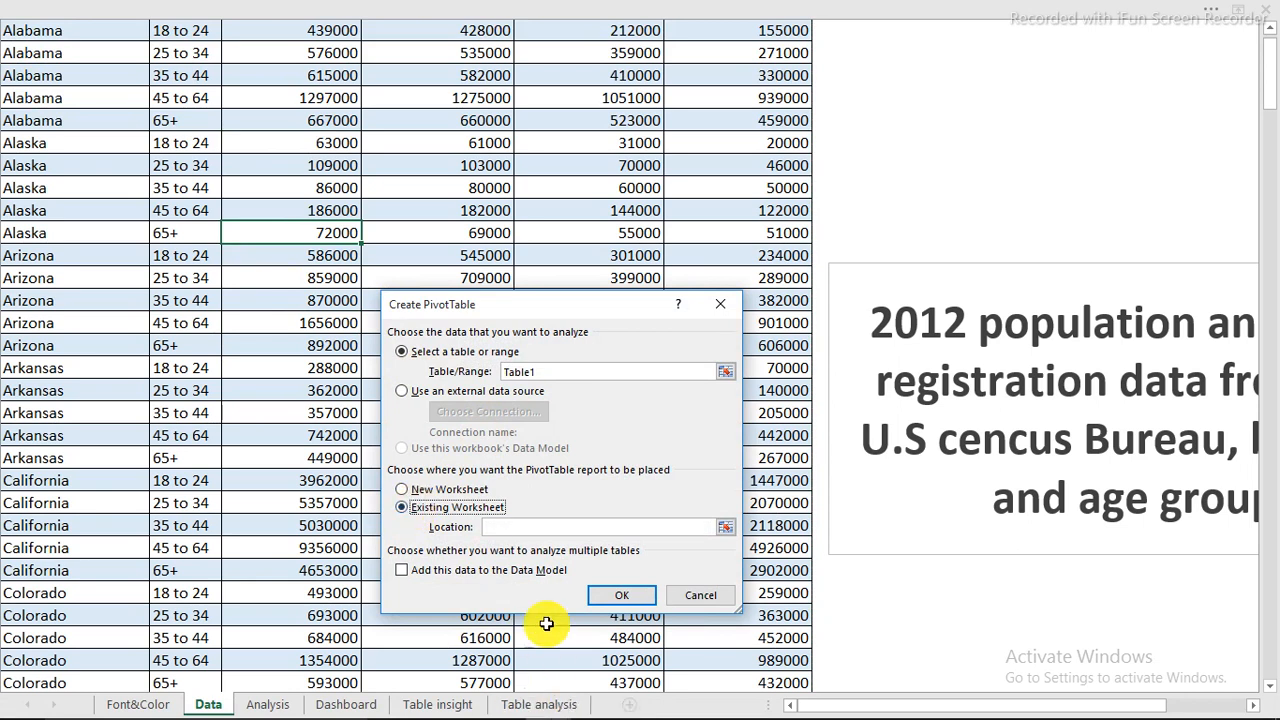
pyautogui.click(535, 704)
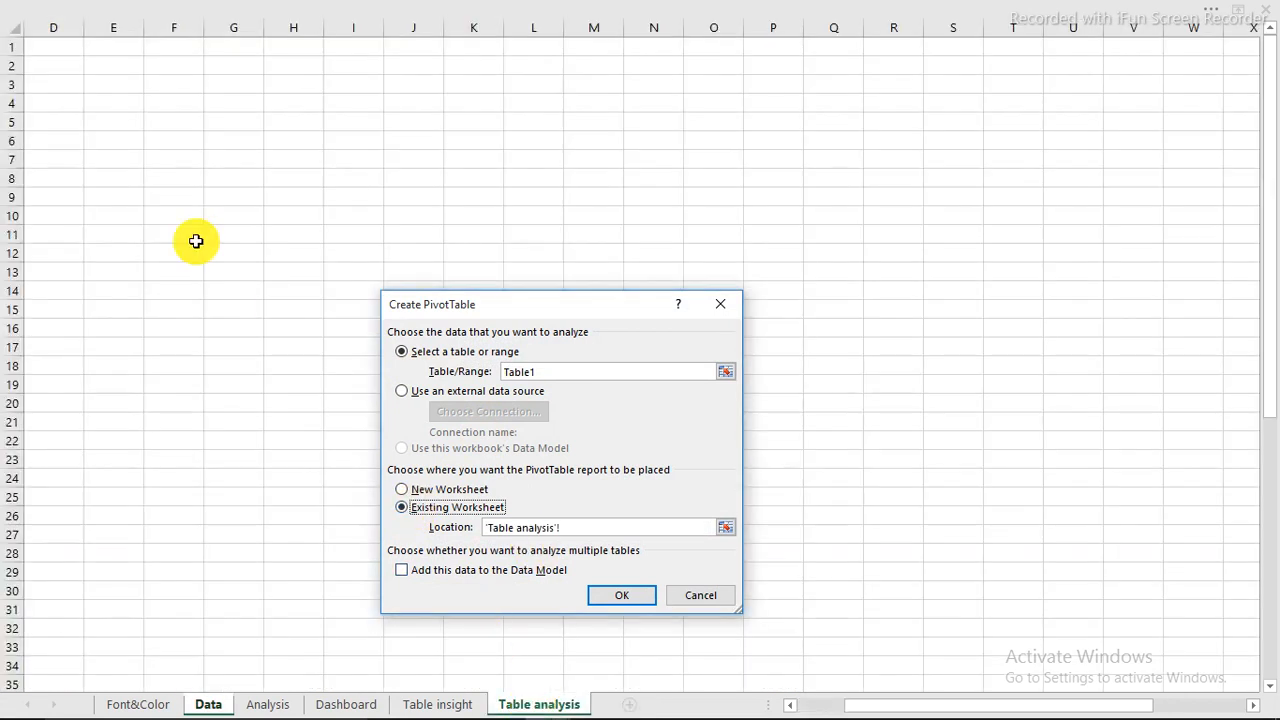
pyautogui.click(174, 140)
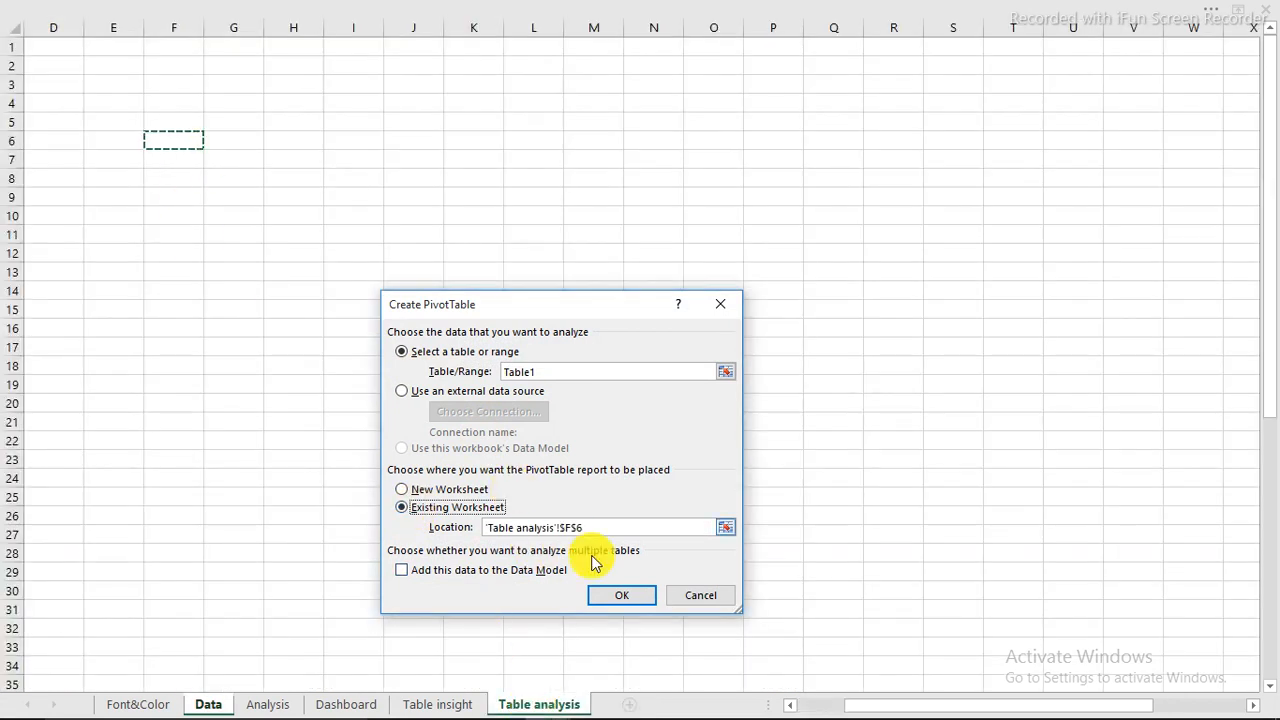
pyautogui.click(622, 596)
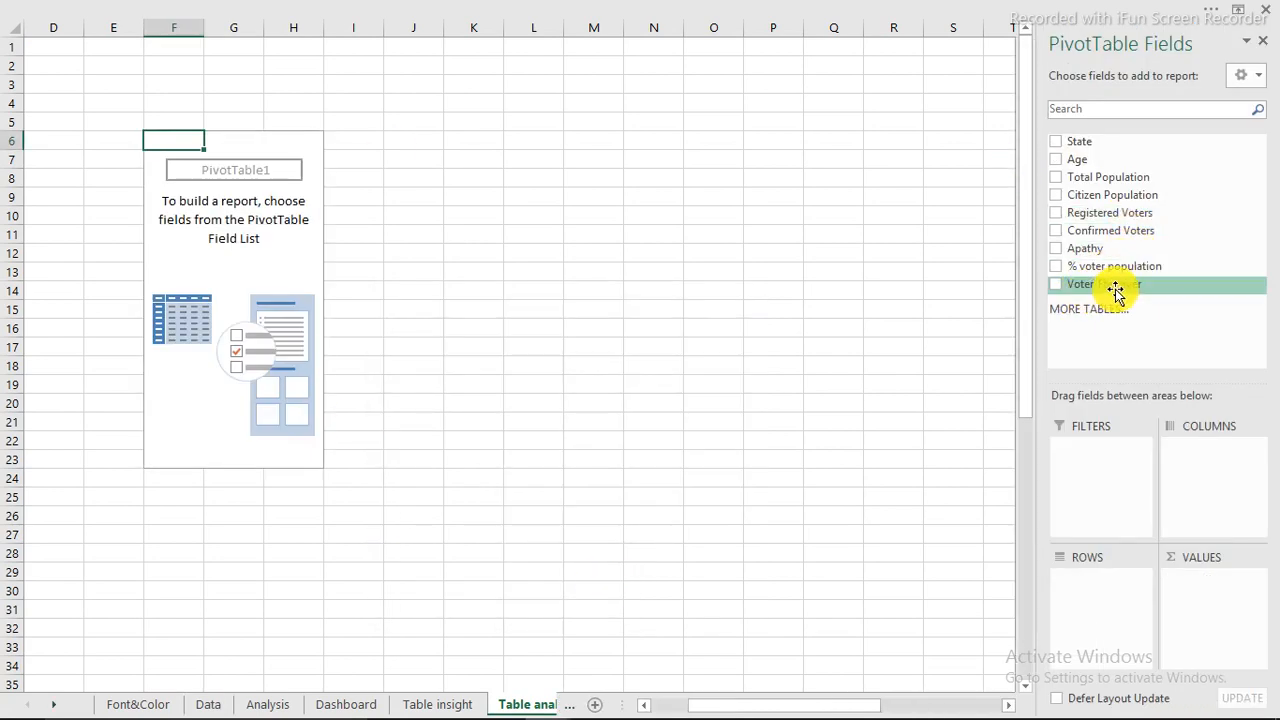
# Review the population and voter columns on the Data sheet and return to the empty PivotTable on Table analysis.
pyautogui.click(207, 704)
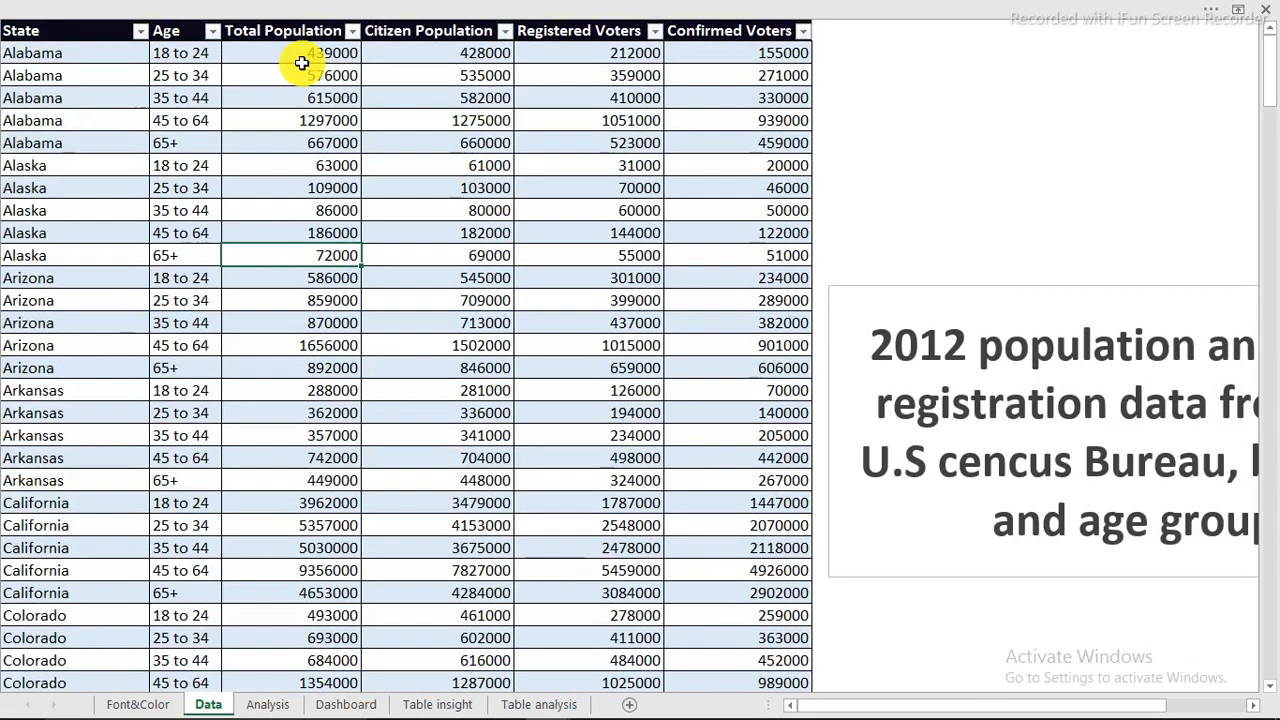
pyautogui.moveTo(297, 41); pyautogui.dragTo(740, 234)
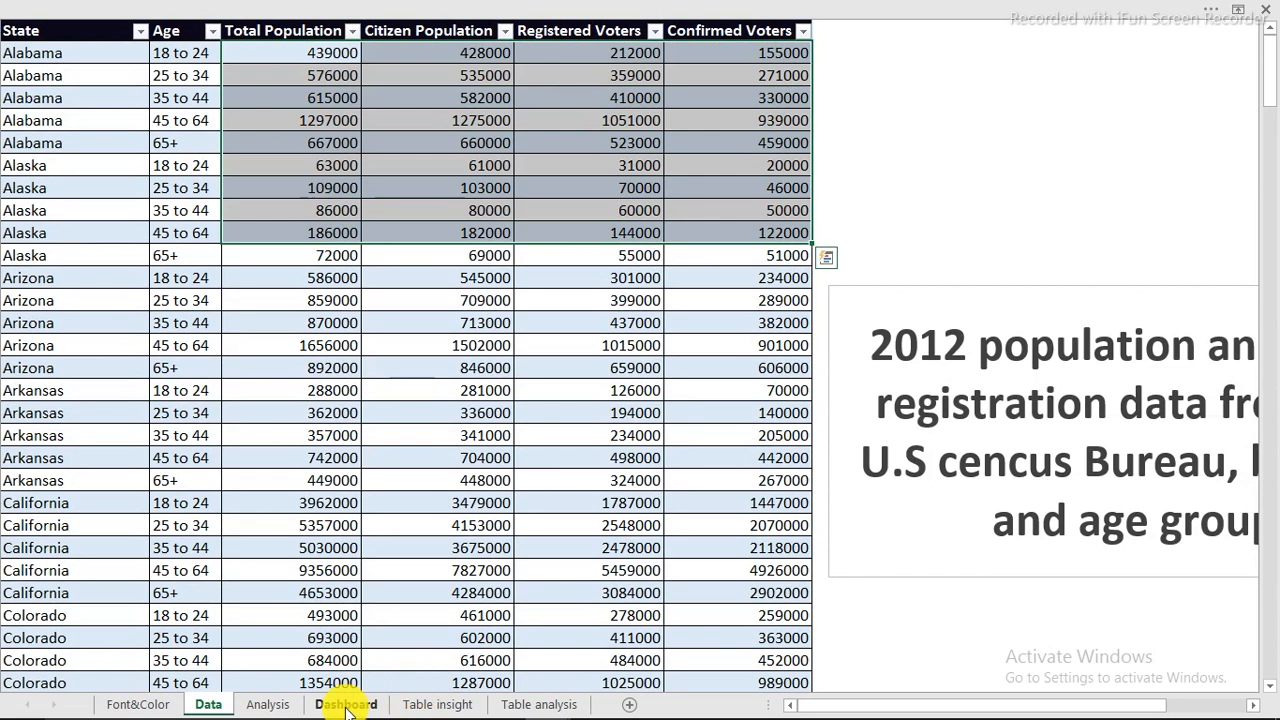
pyautogui.click(525, 704)
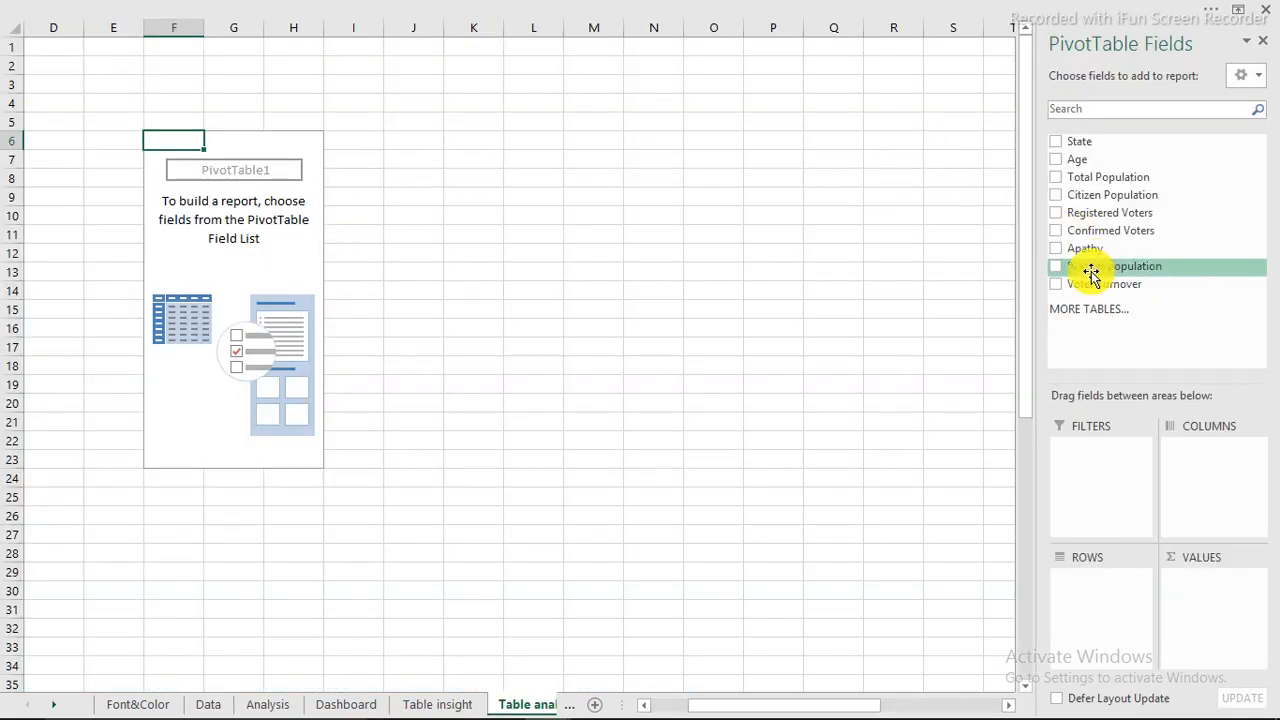
# Build the PivotTable with State as rows, Age as columns and Voter Turnover as values.
pyautogui.moveTo(1077, 137); pyautogui.dragTo(1109, 589)
pyautogui.moveTo(1077, 162); pyautogui.dragTo(1230, 473)
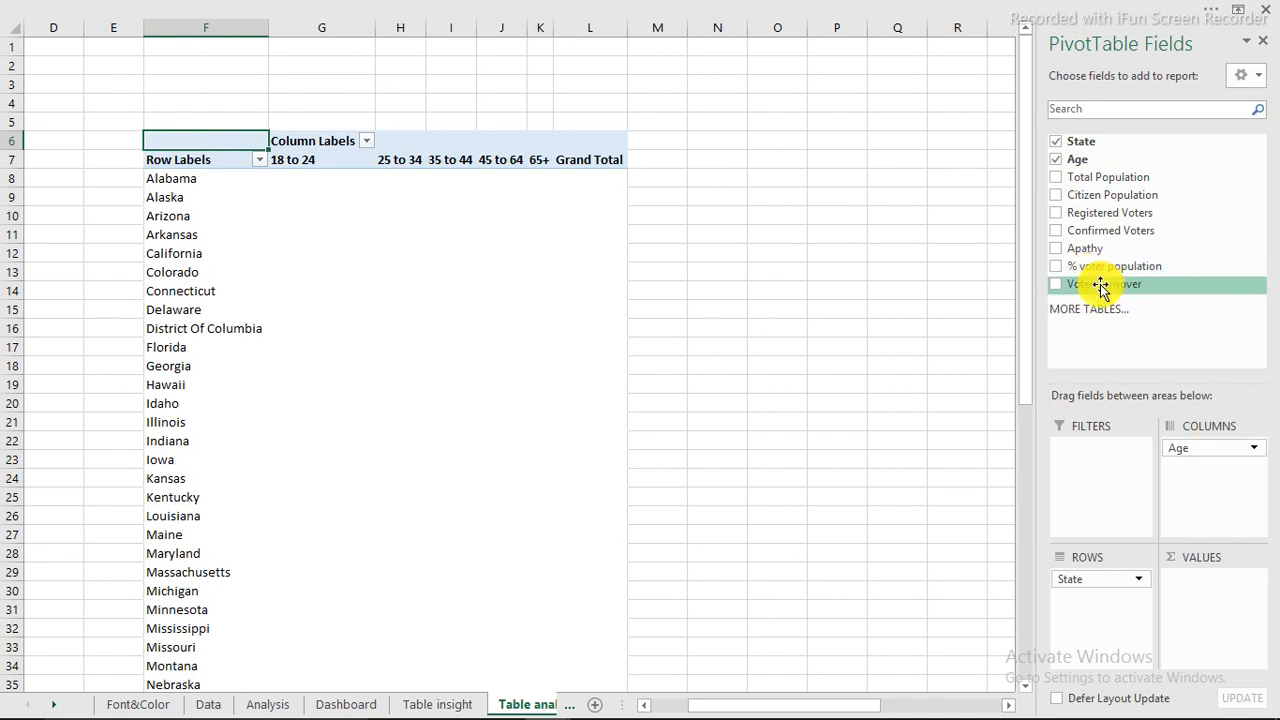
pyautogui.moveTo(1095, 285); pyautogui.dragTo(1208, 597)
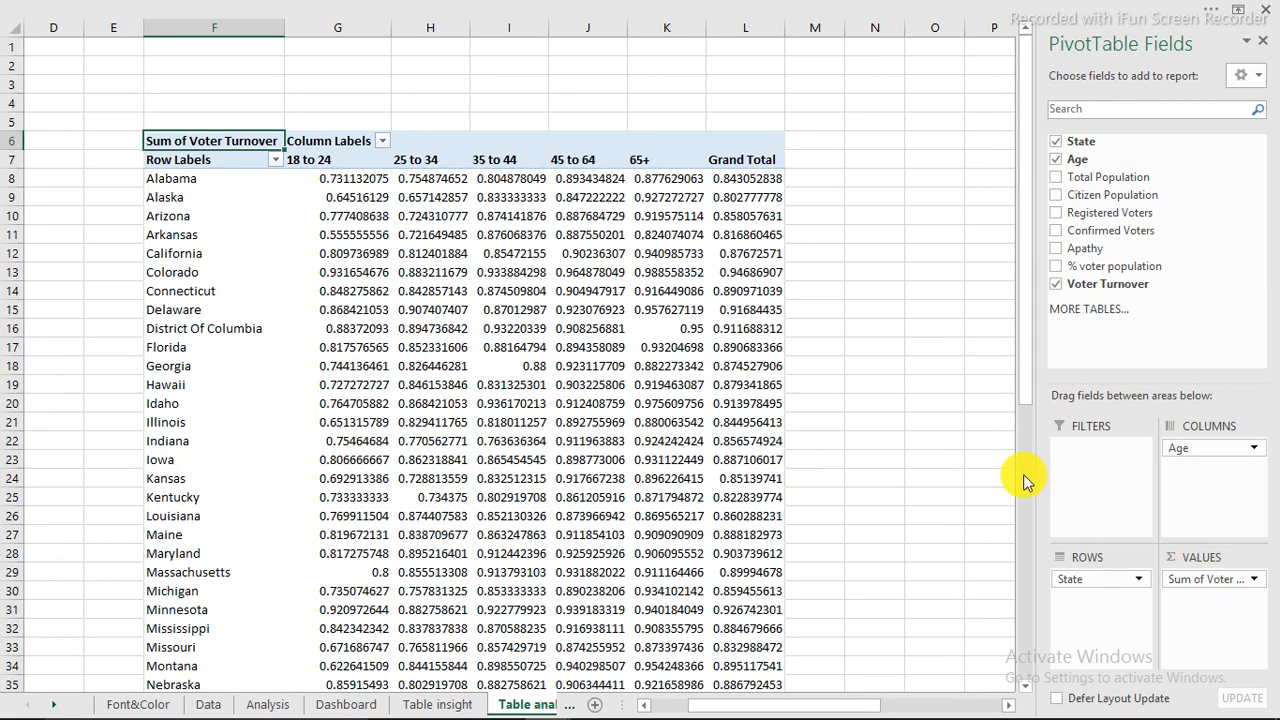
# Format the PivotTable's Voter Turnover values as percentages with one decimal place.
pyautogui.click(352, 180)
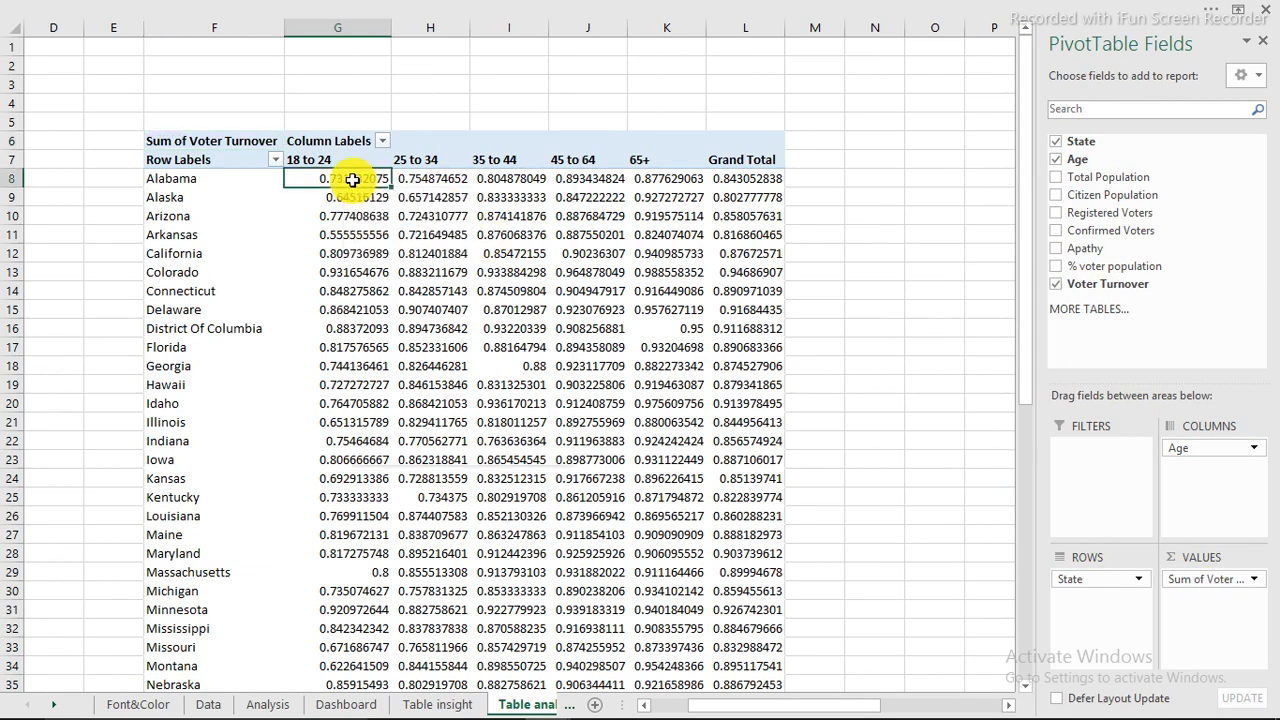
pyautogui.rightClick(352, 180)
pyautogui.click(418, 244)
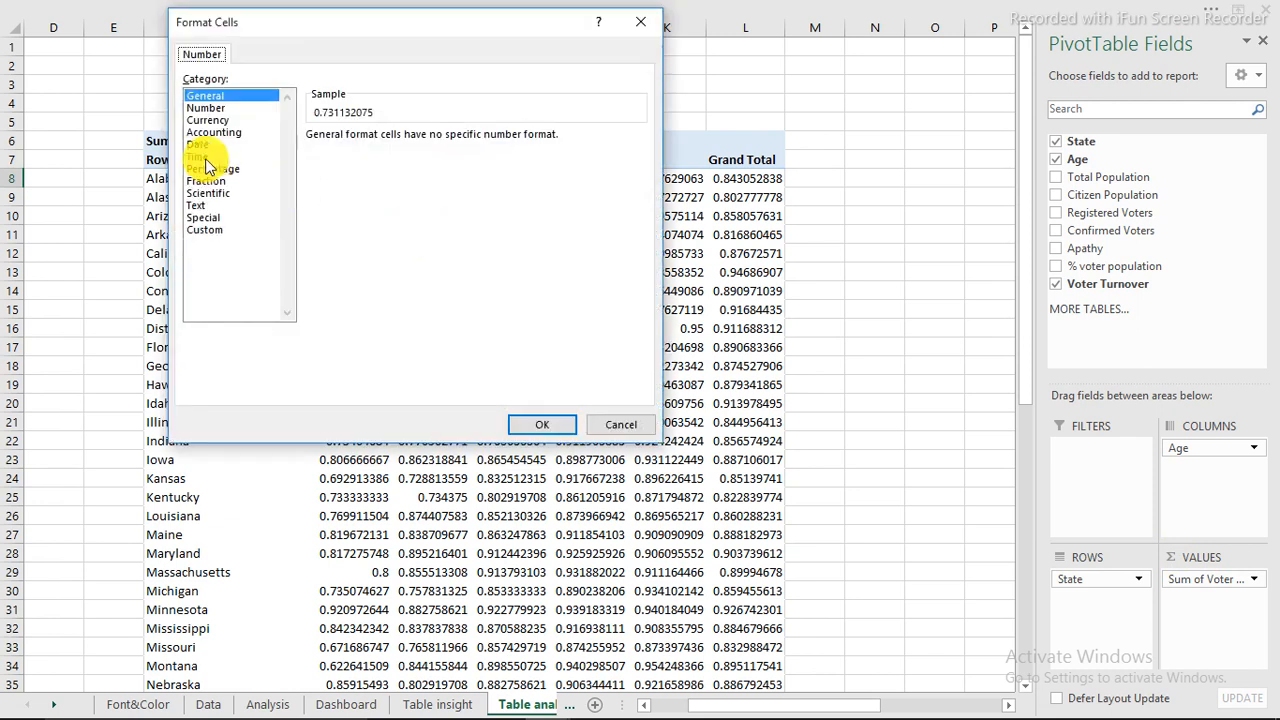
pyautogui.click(212, 169)
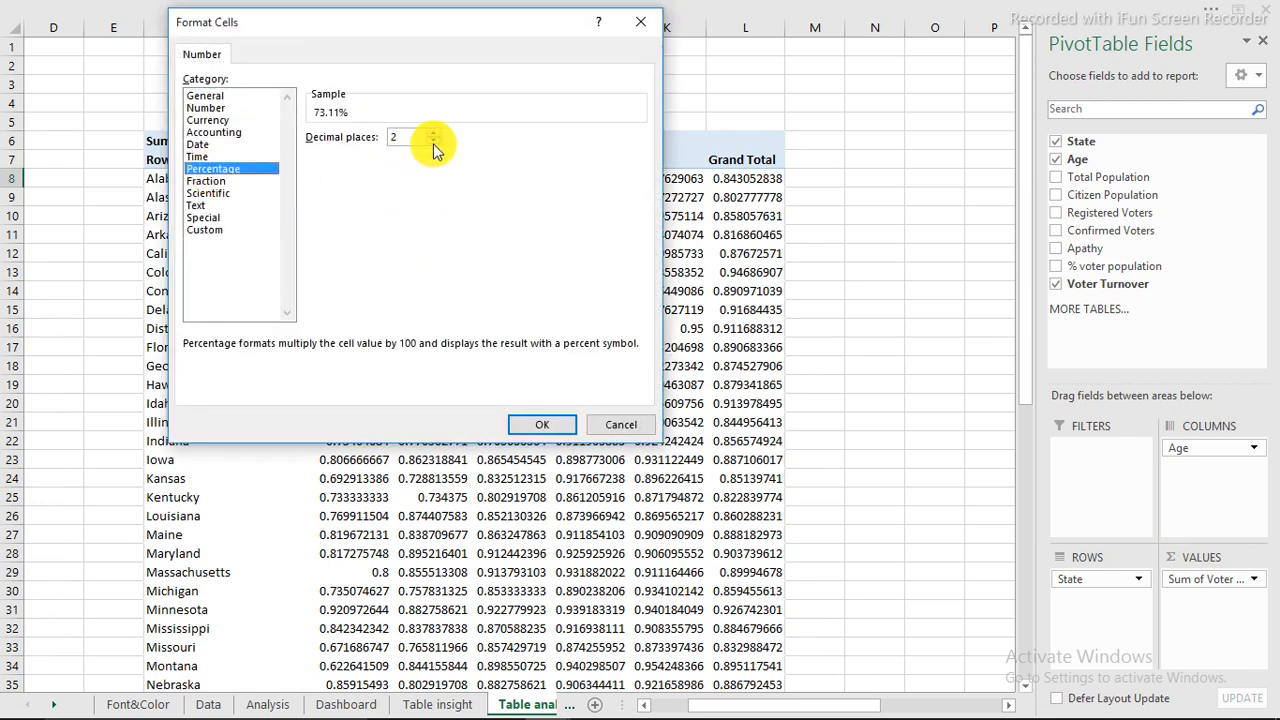
pyautogui.click(555, 428)
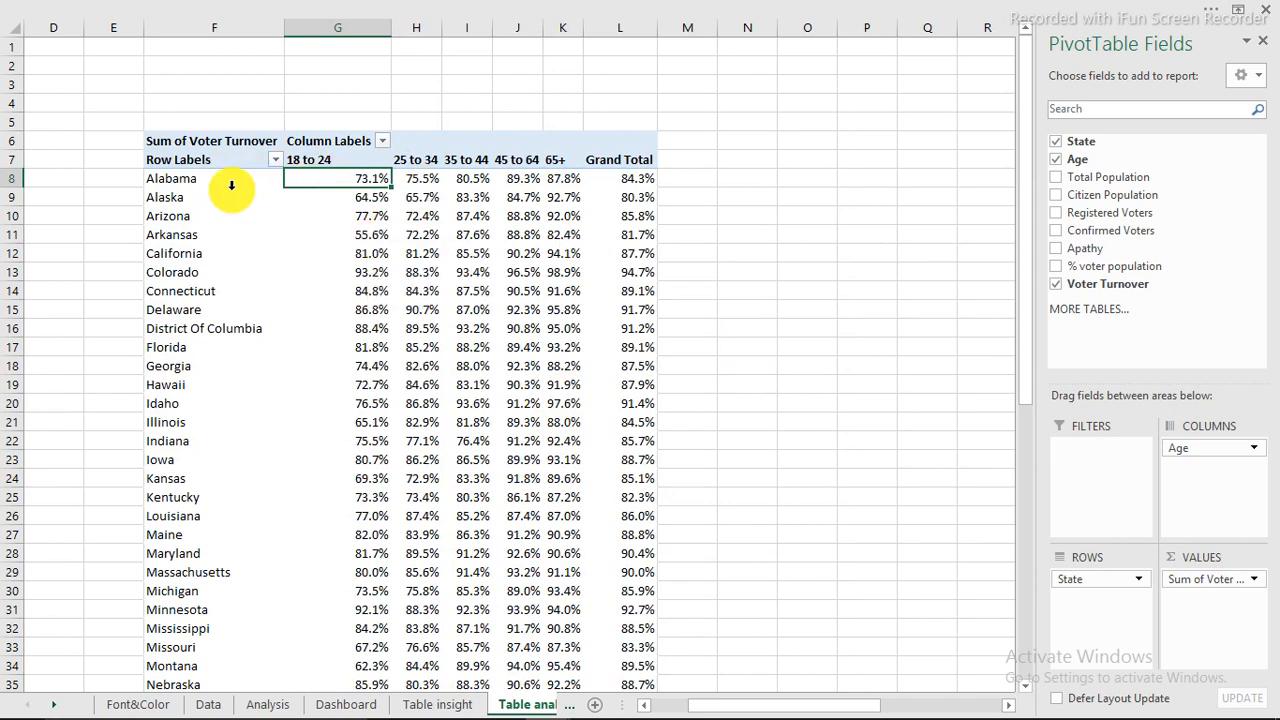
# Show the Voter Turnover PivotTable in tabular form and turn off grand totals for rows and columns.
pyautogui.moveTo(187, 178); pyautogui.dragTo(204, 363)
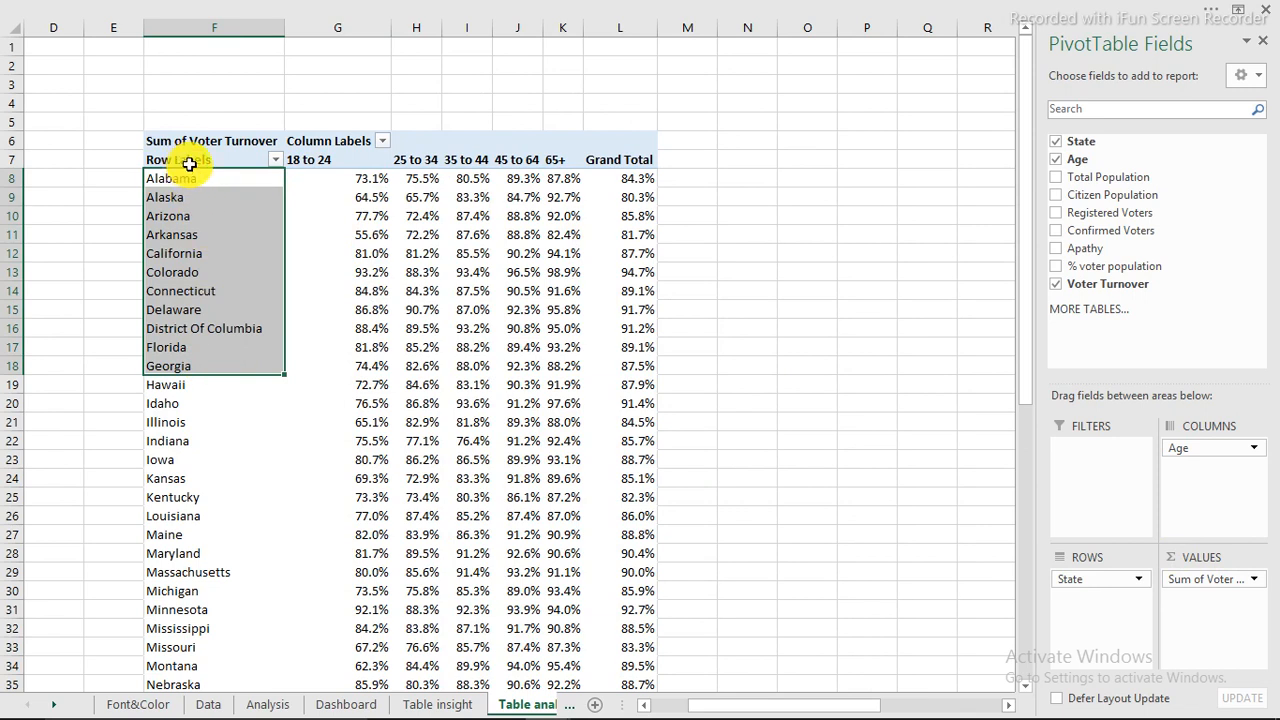
pyautogui.click(191, 196)
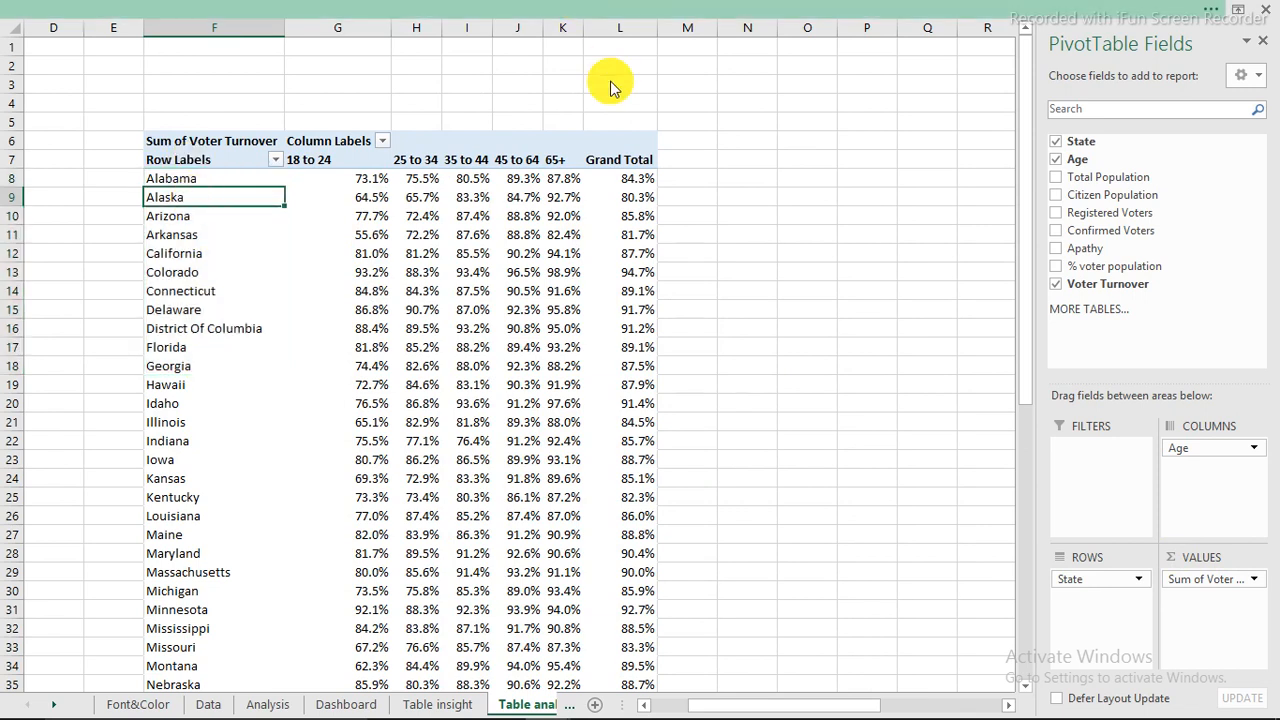
pyautogui.click(890, 8)
pyautogui.click(885, 42)
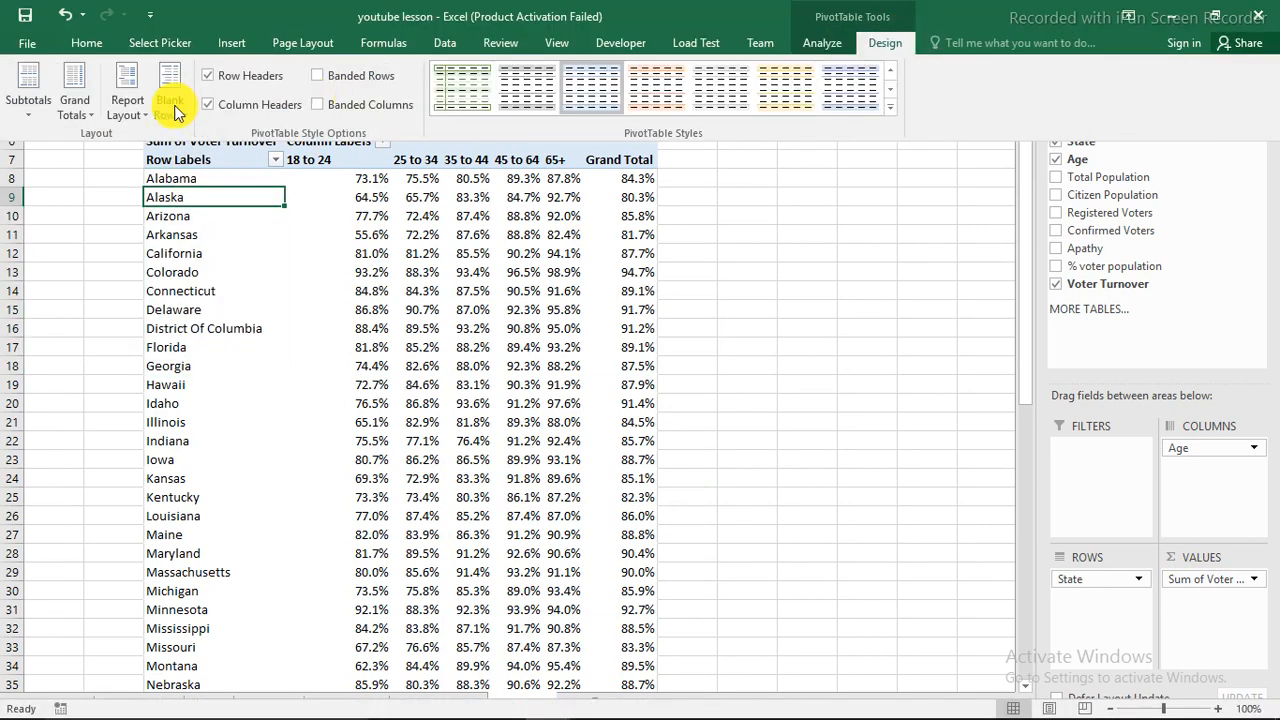
pyautogui.click(131, 113)
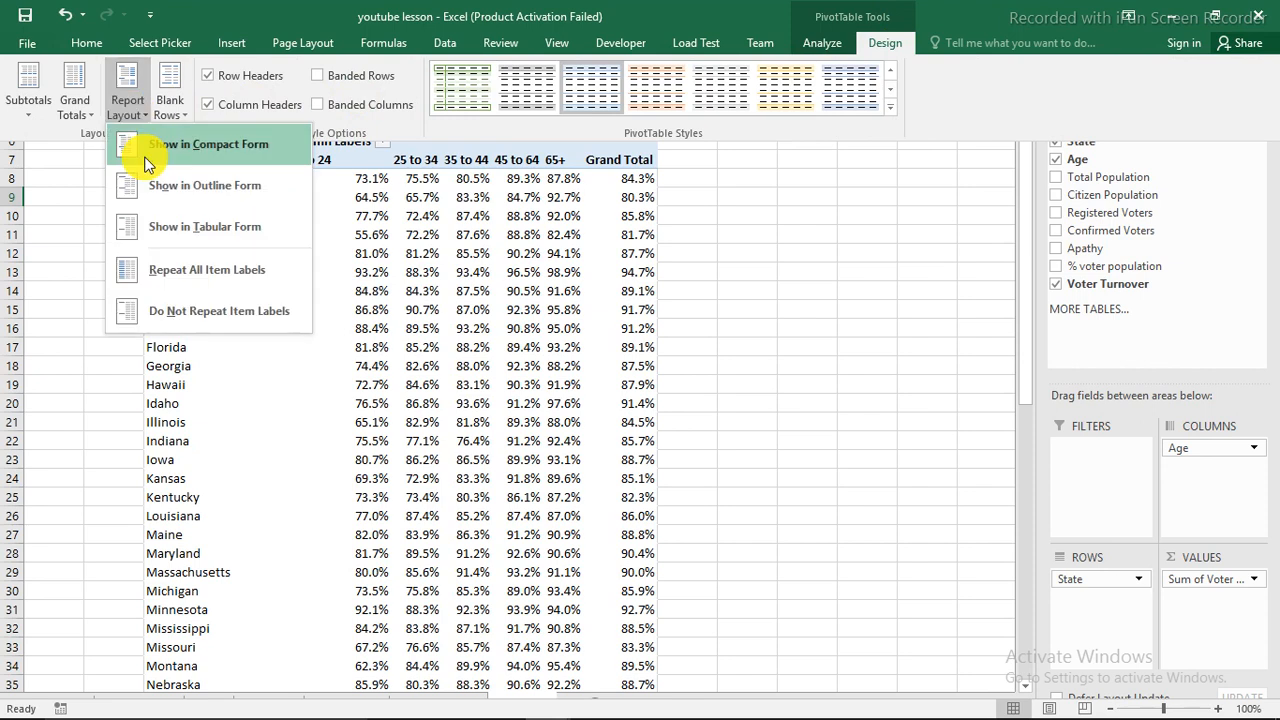
pyautogui.click(176, 223)
pyautogui.click(74, 105)
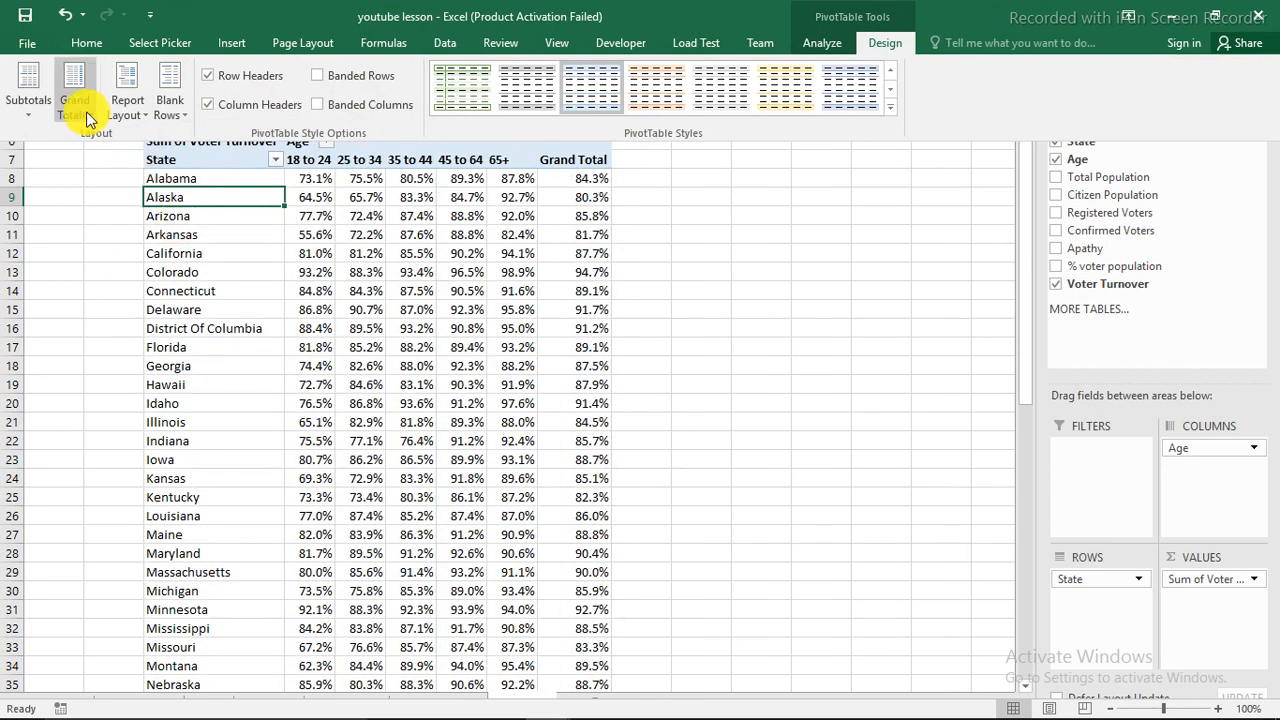
pyautogui.click(150, 155)
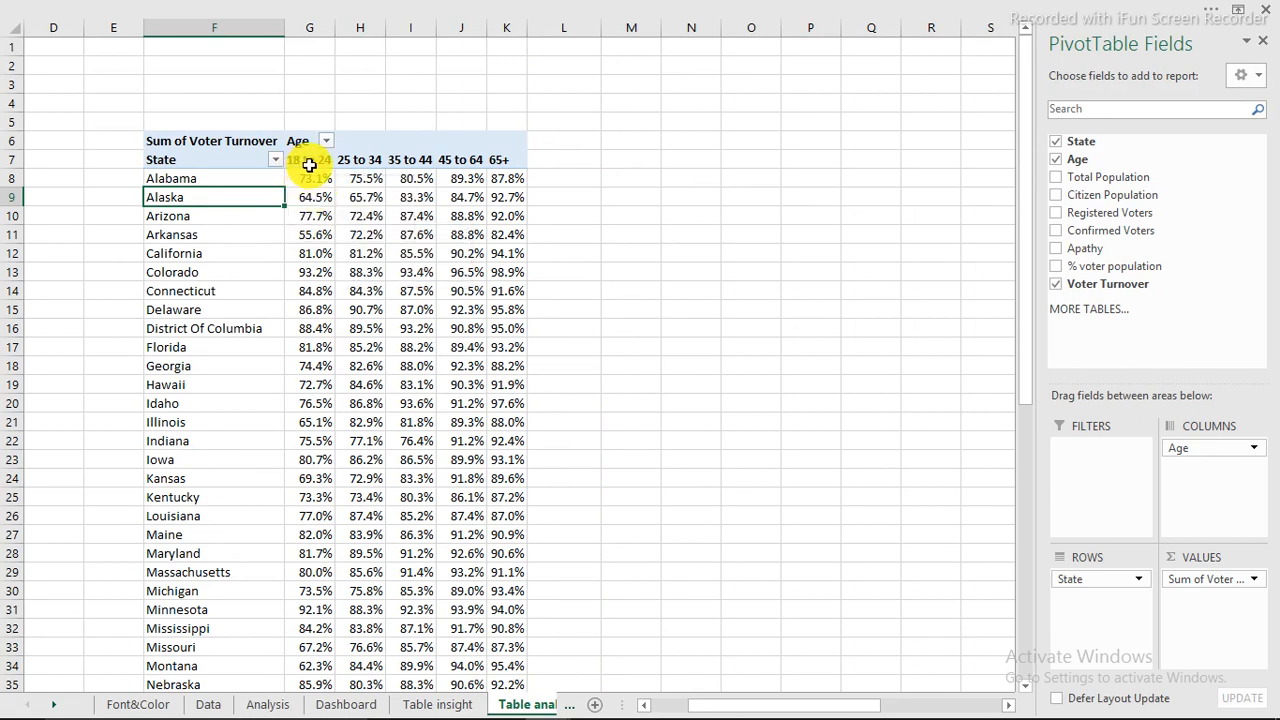
# Copy the Voter Turnover PivotTable's columns F to K and paste them starting at column M.
pyautogui.click(385, 246)
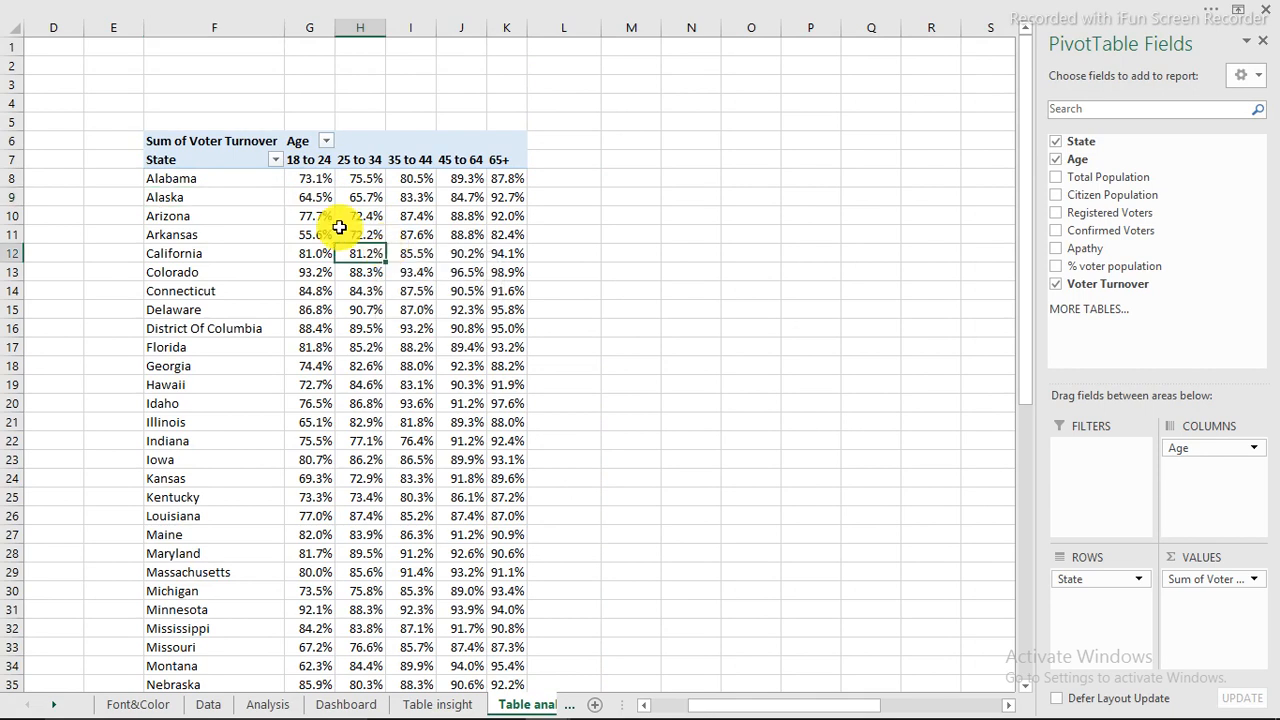
pyautogui.moveTo(180, 26); pyautogui.dragTo(644, 29)
pyautogui.rightClick(476, 24)
pyautogui.click(516, 63)
pyautogui.click(644, 28)
pyautogui.rightClick(646, 30)
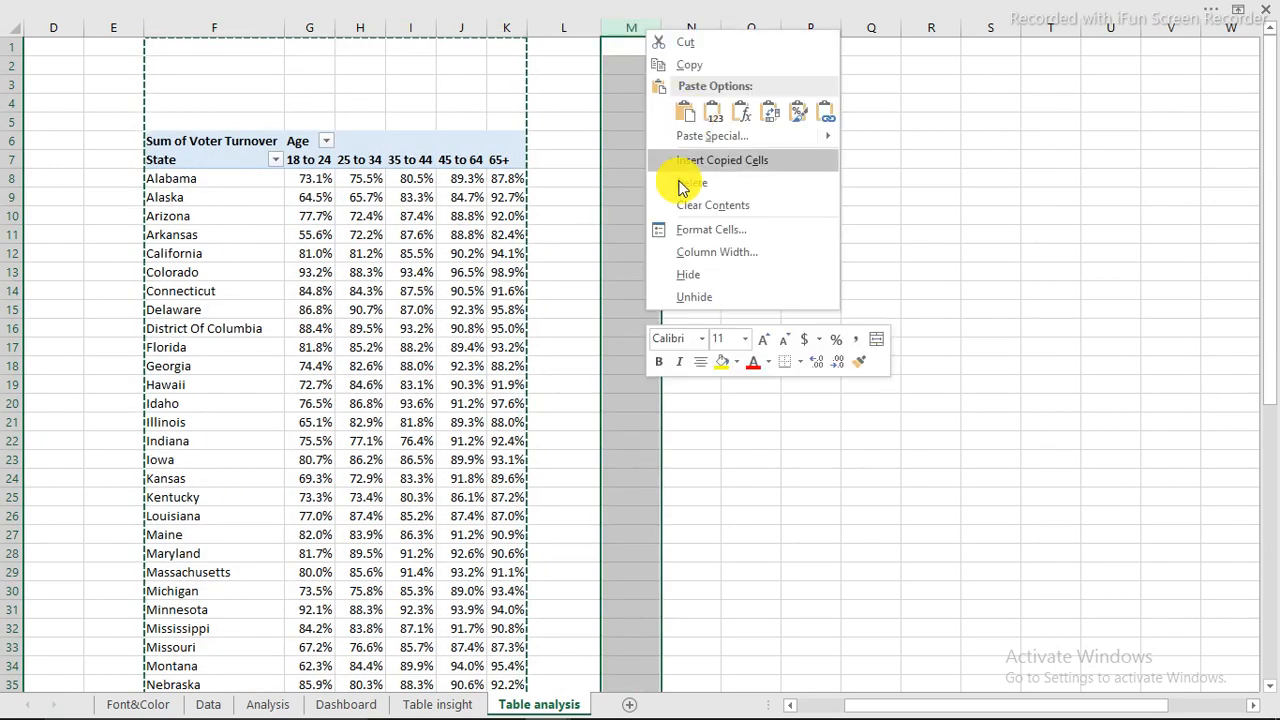
pyautogui.click(687, 118)
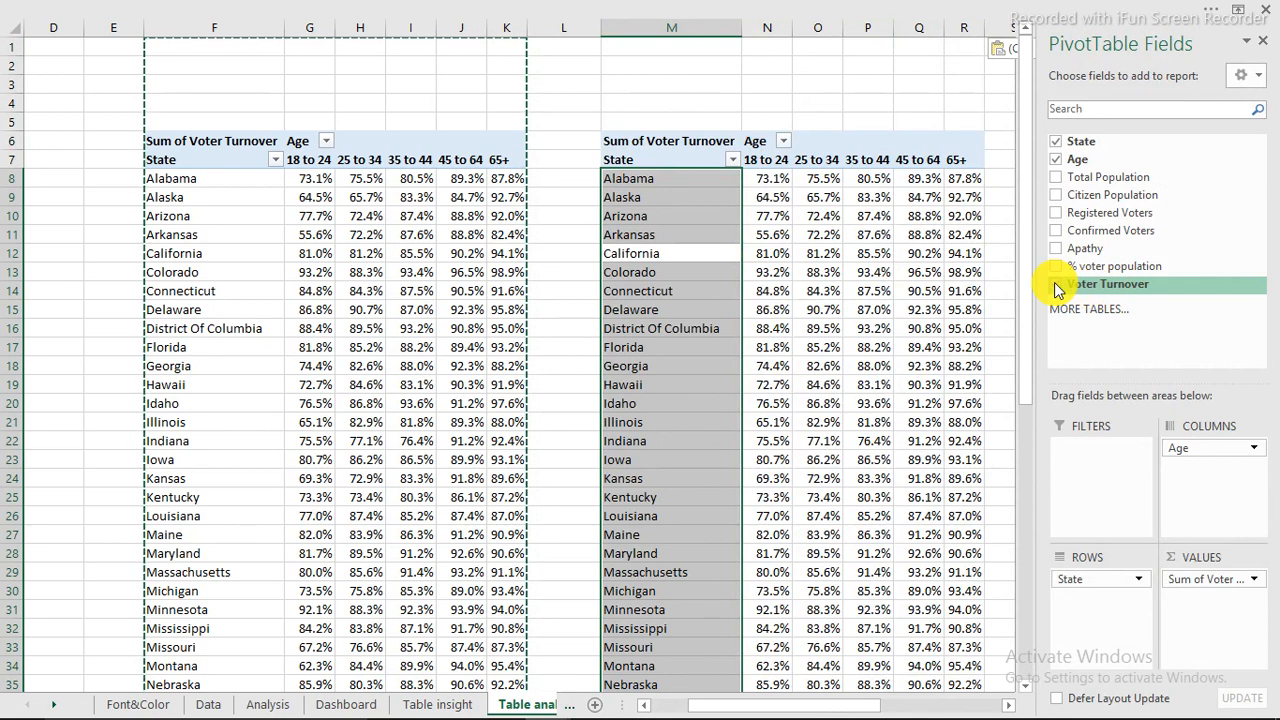
# Replace Voter Turnover with % voter population in the column M PivotTable and format its values as percentages with one decimal place.
pyautogui.click(1056, 282)
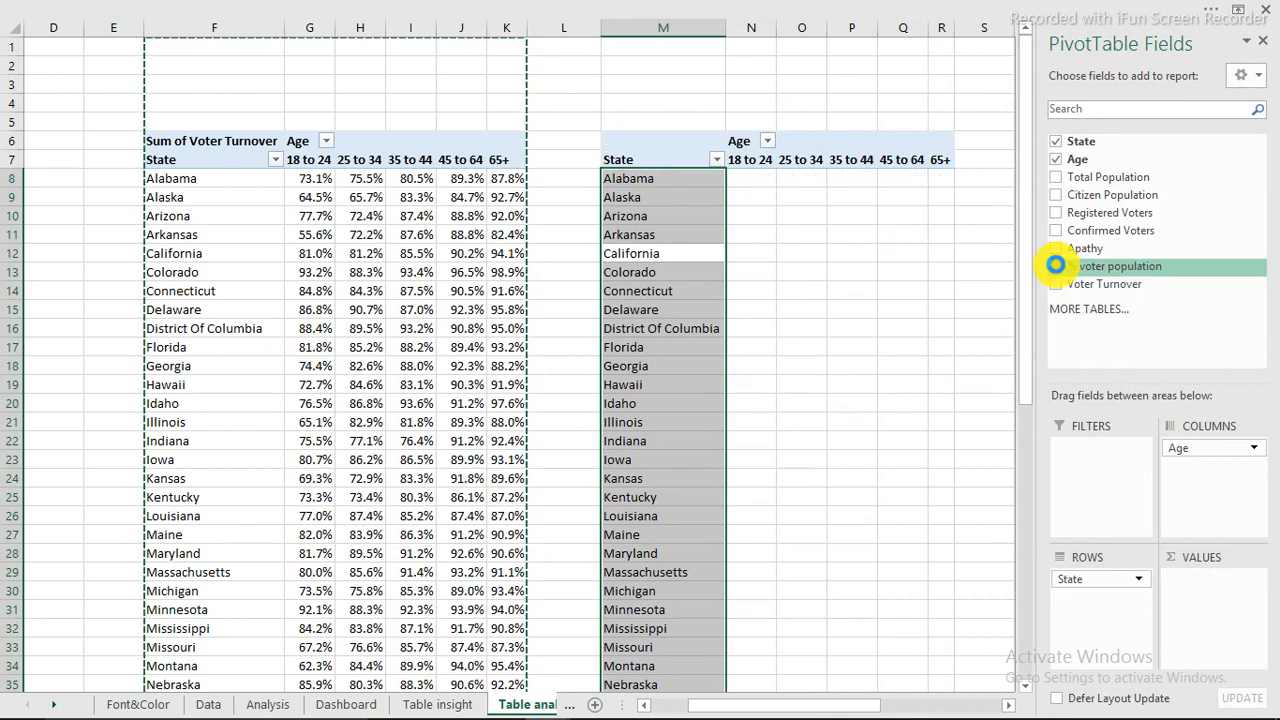
pyautogui.click(1058, 268)
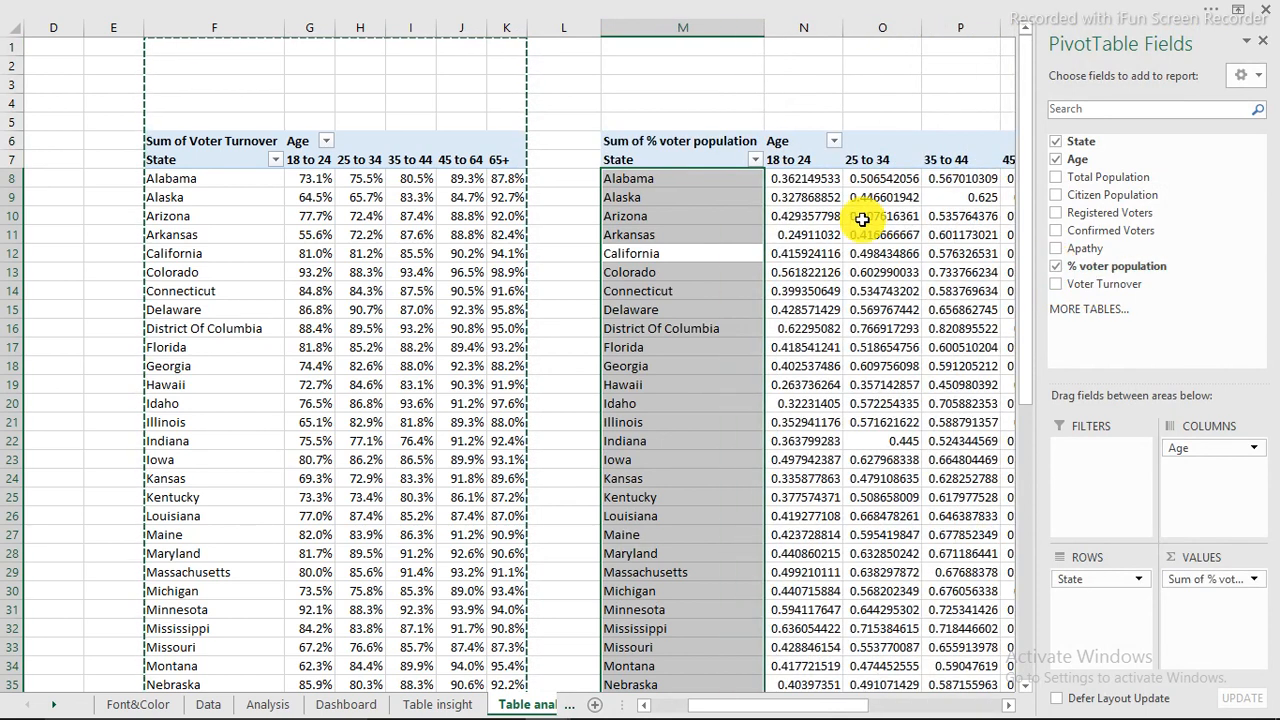
pyautogui.click(796, 193)
pyautogui.rightClick(796, 197)
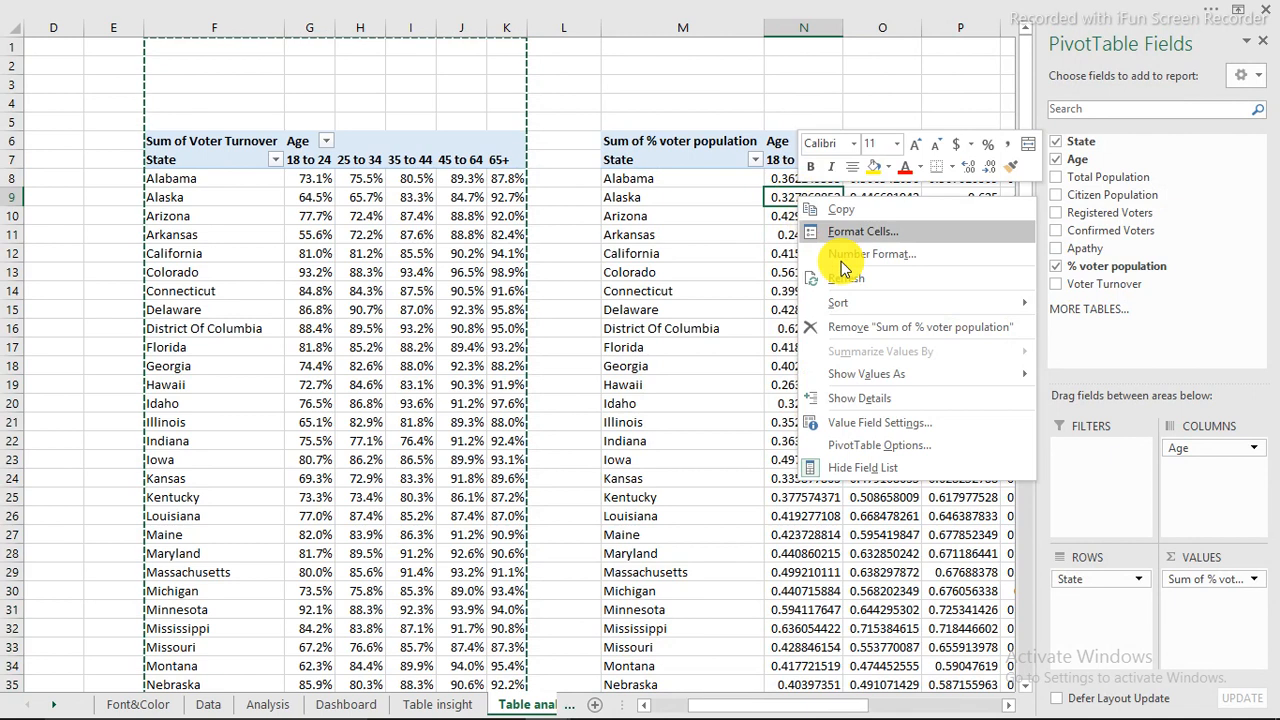
pyautogui.press('Escape')
pyautogui.press('Escape')
pyautogui.hotkey('ctrl', '1')
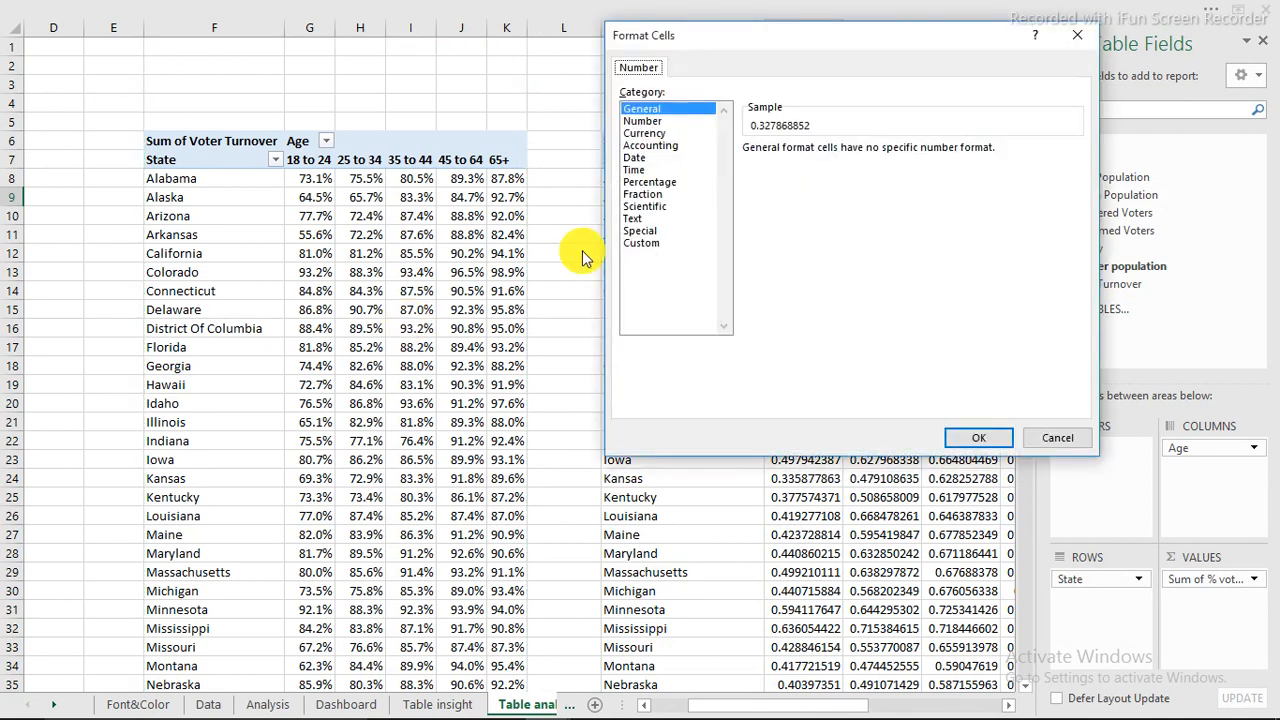
pyautogui.click(652, 182)
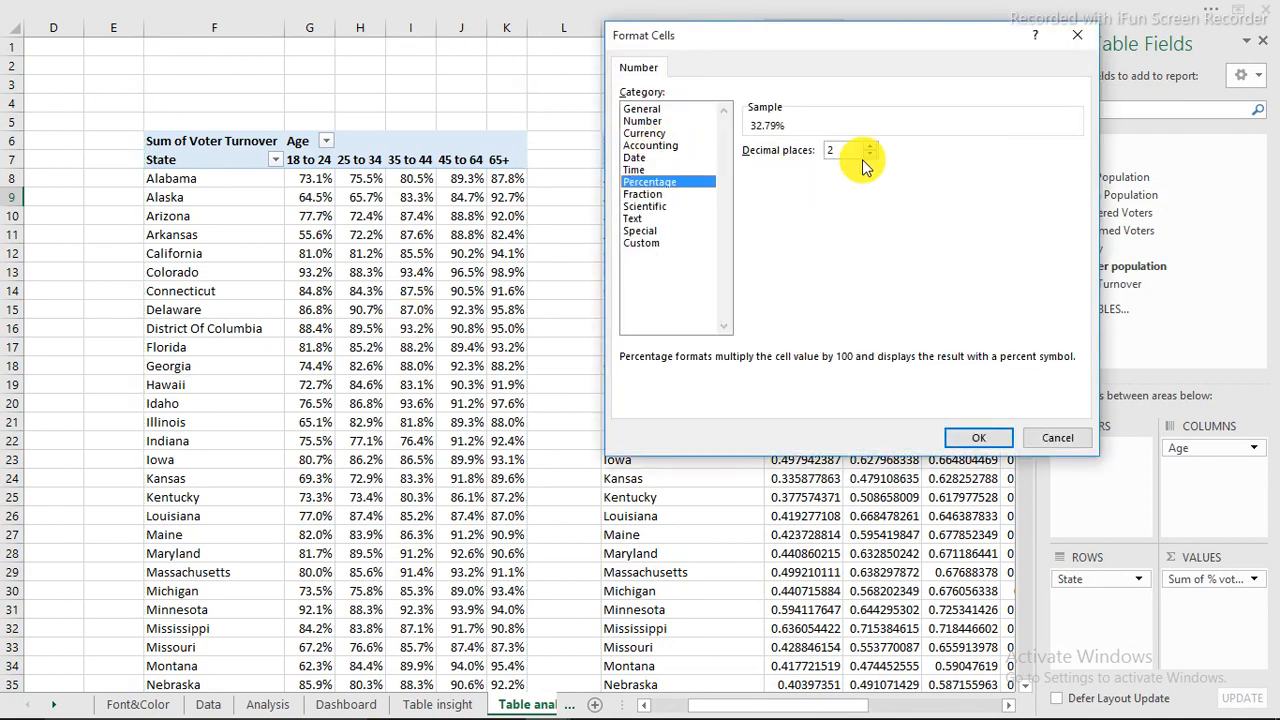
pyautogui.click(870, 155)
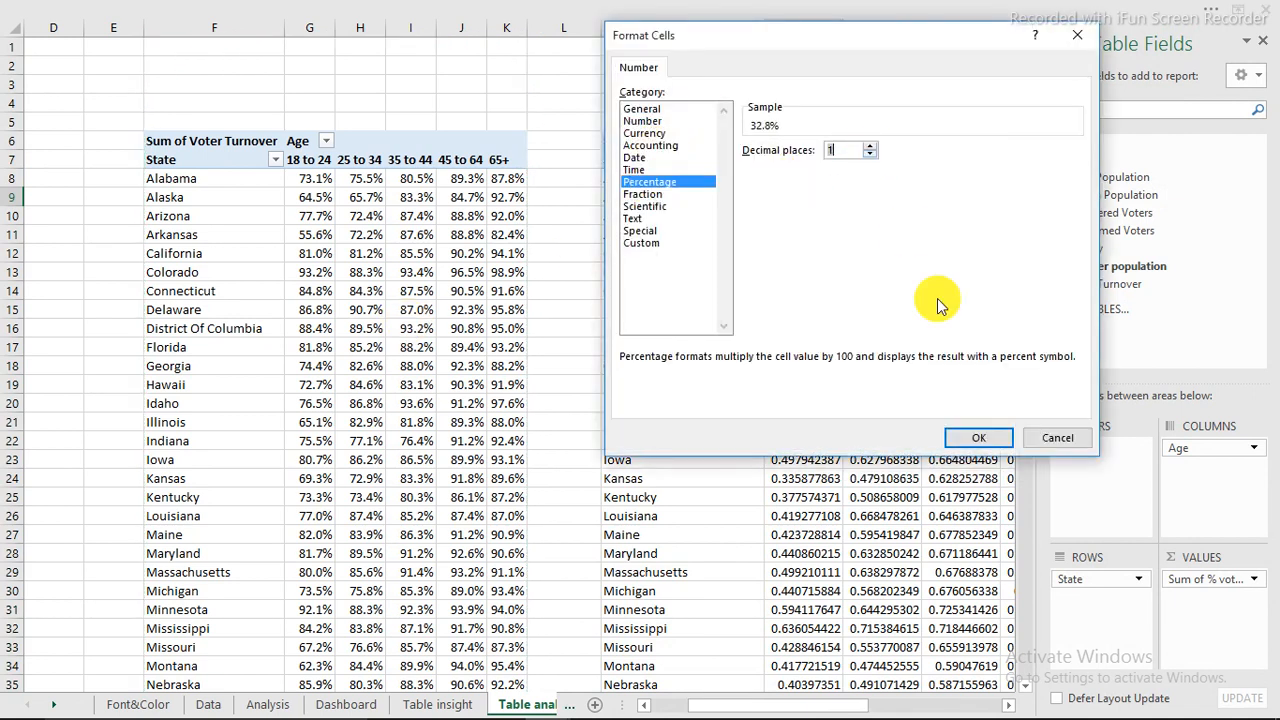
pyautogui.click(983, 440)
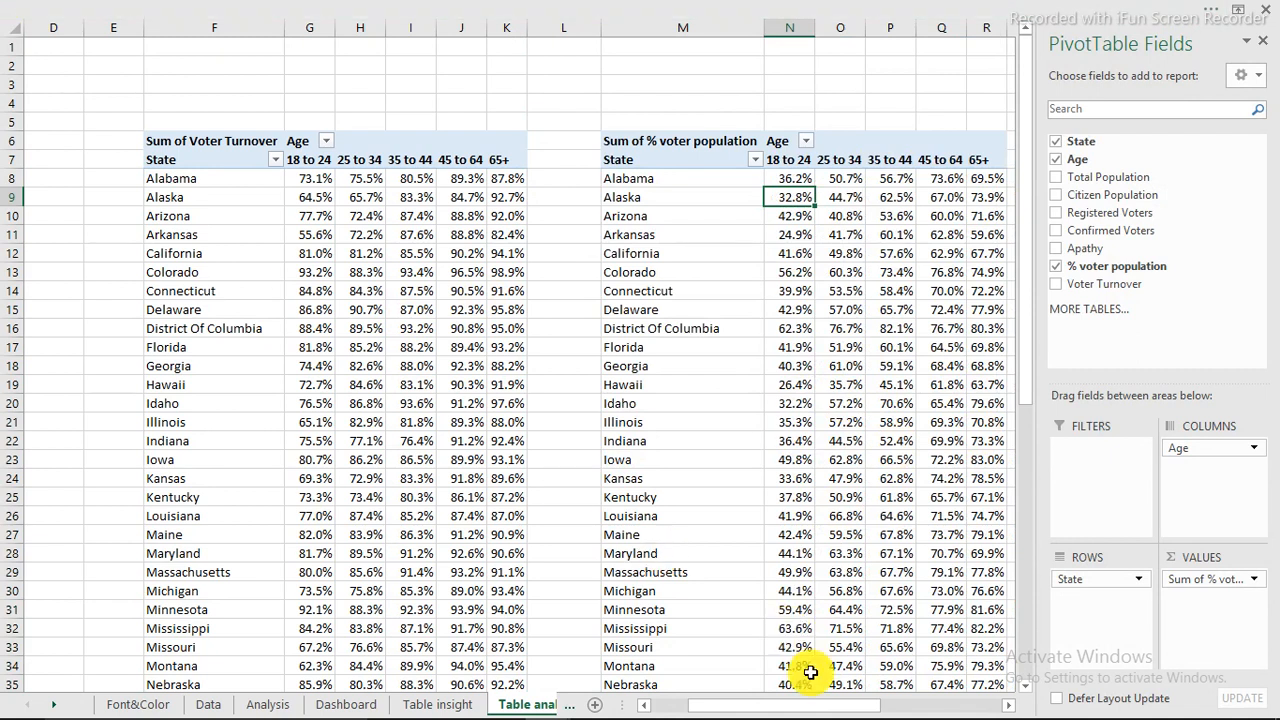
# Copy the % voter population PivotTable's columns M to R and paste them starting at column T.
pyautogui.moveTo(806, 708); pyautogui.dragTo(900, 708)
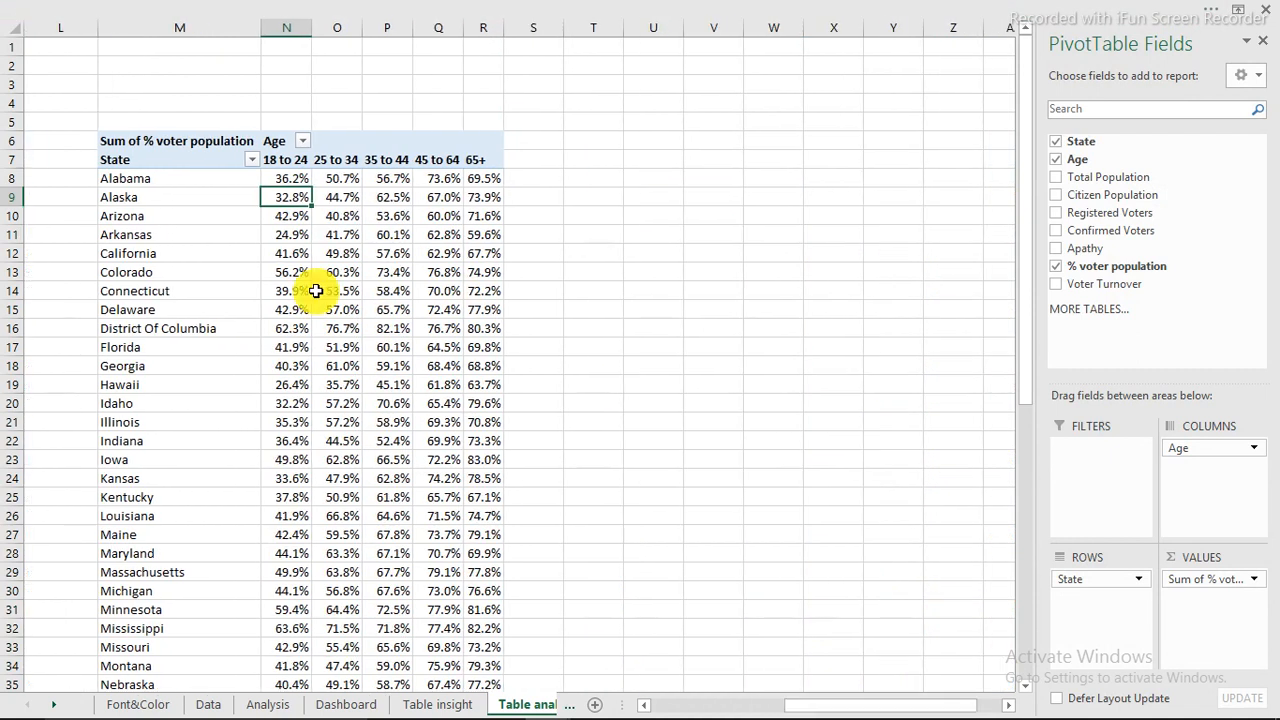
pyautogui.moveTo(140, 29); pyautogui.dragTo(470, 66)
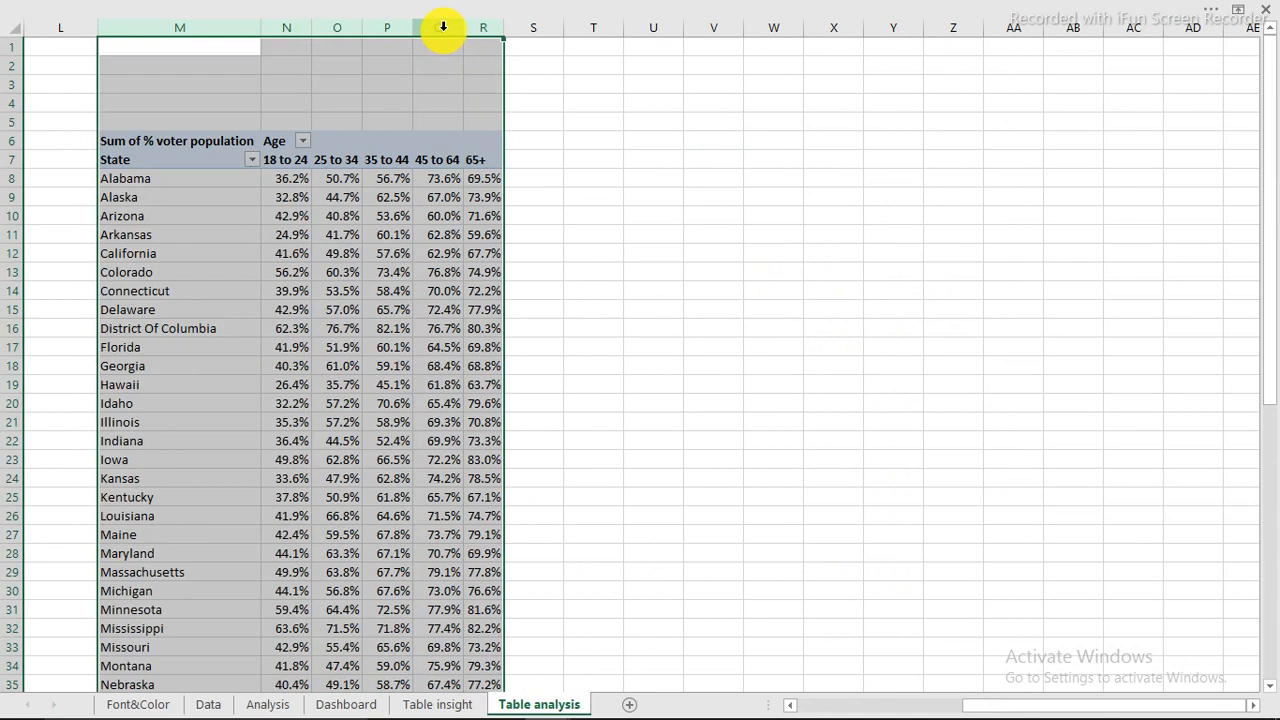
pyautogui.rightClick(443, 28)
pyautogui.click(492, 66)
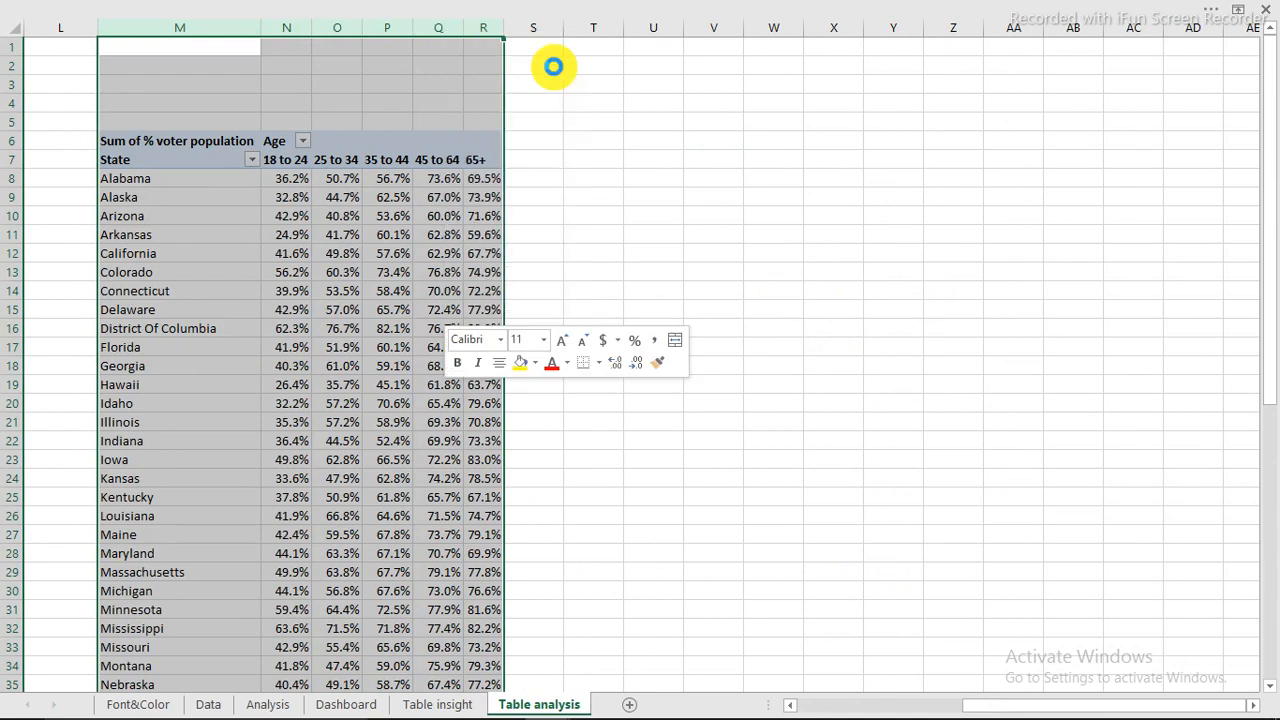
pyautogui.click(603, 25)
pyautogui.rightClick(606, 30)
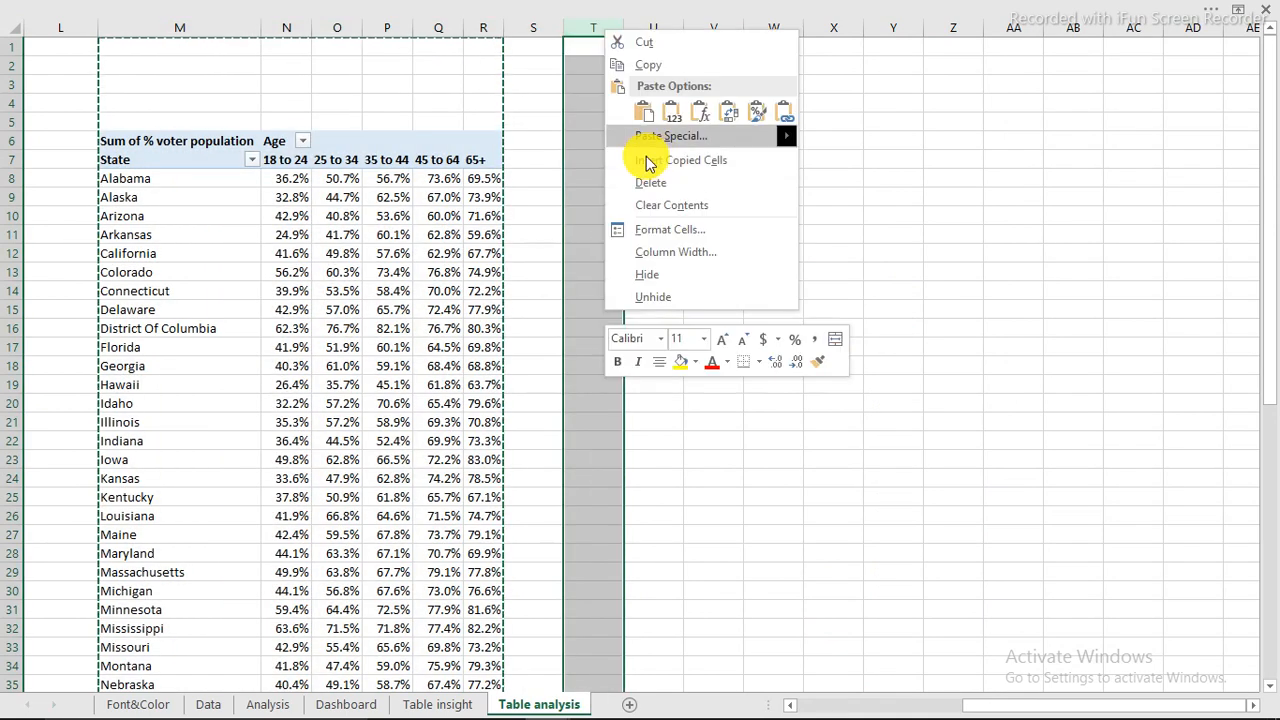
pyautogui.click(644, 111)
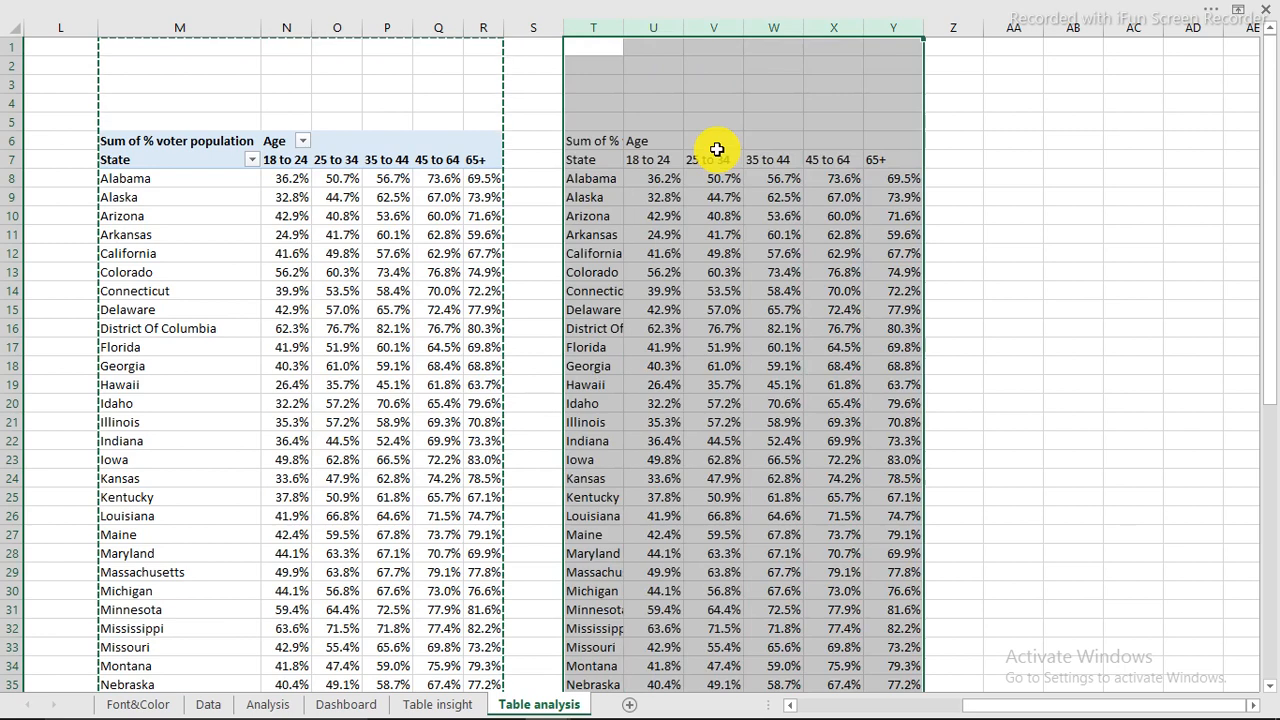
# Replace % voter population with Apathy as the values of the PivotTable at column T.
pyautogui.click(757, 234)
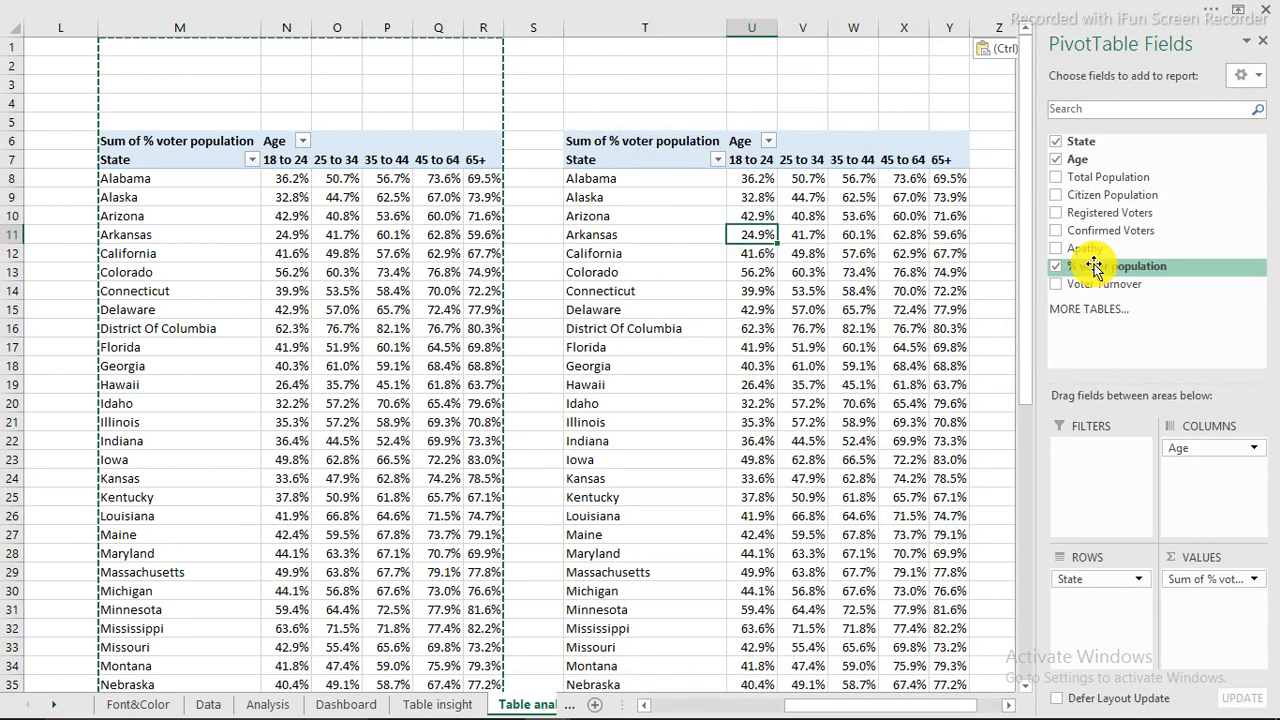
pyautogui.click(1056, 267)
pyautogui.click(1057, 249)
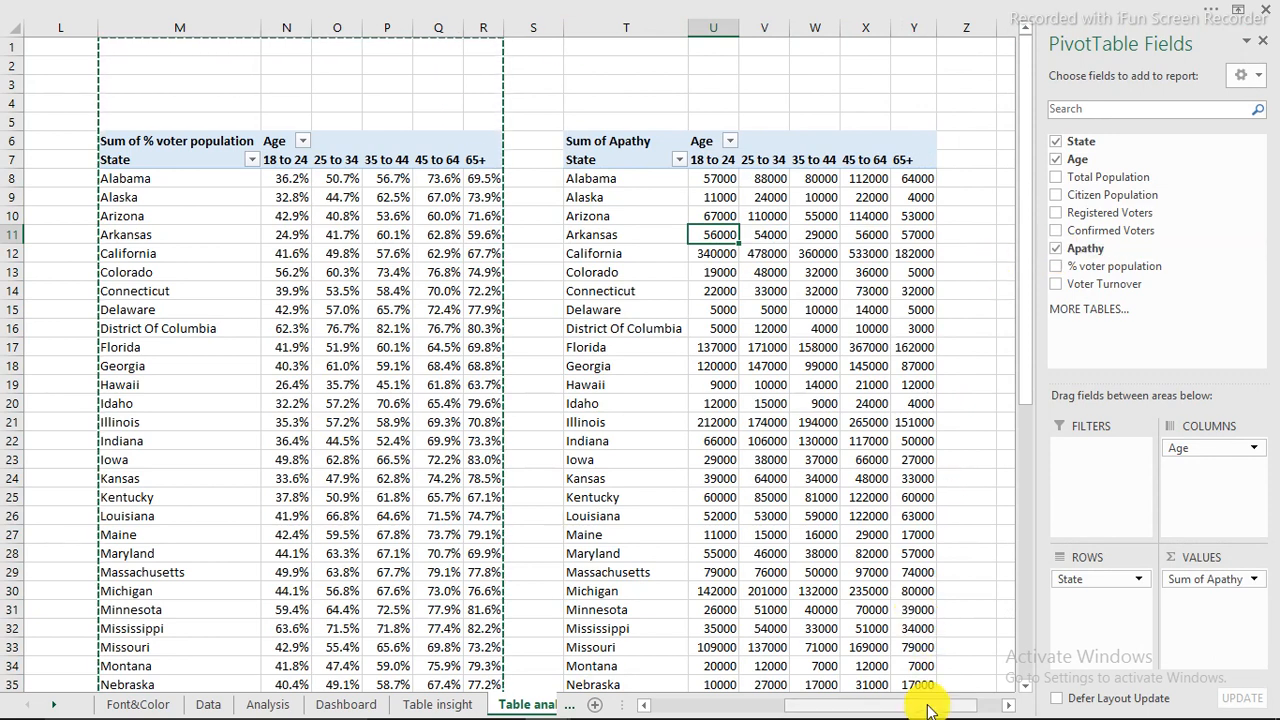
# Paste another copy of the % voter population PivotTable starting at column AA.
pyautogui.moveTo(921, 705); pyautogui.dragTo(967, 709)
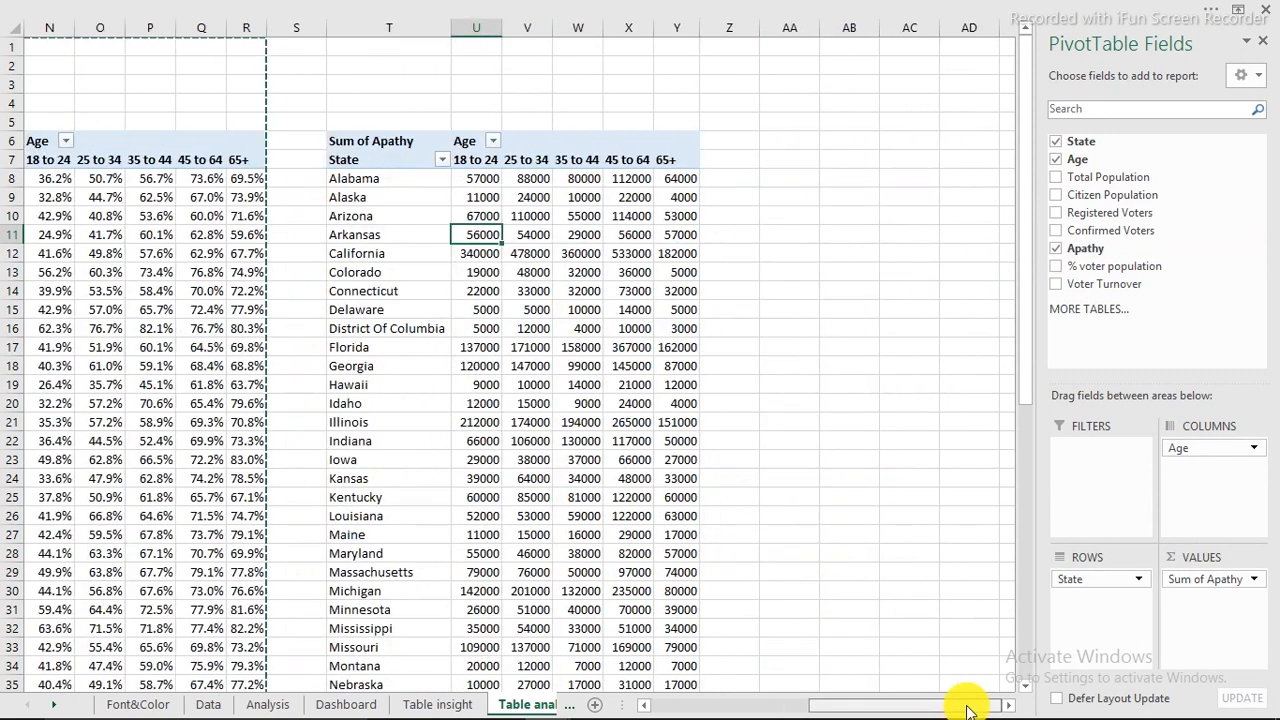
pyautogui.click(791, 27)
pyautogui.rightClick(793, 25)
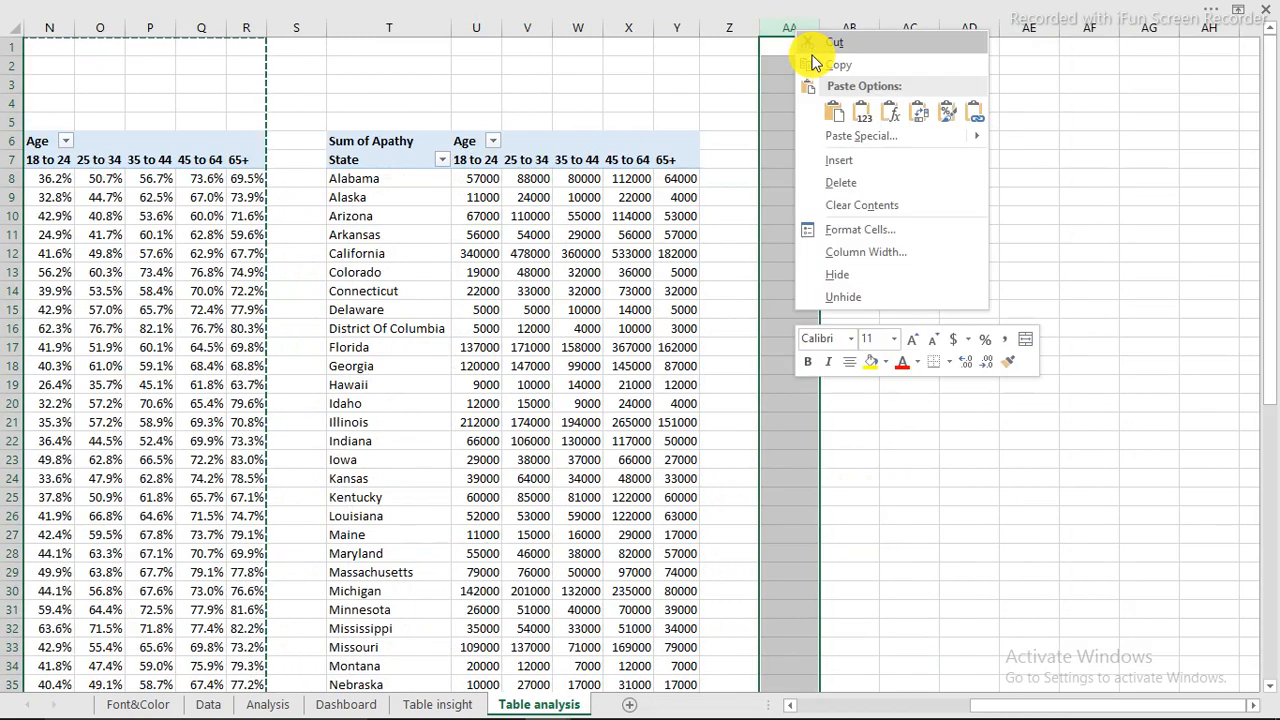
pyautogui.click(836, 112)
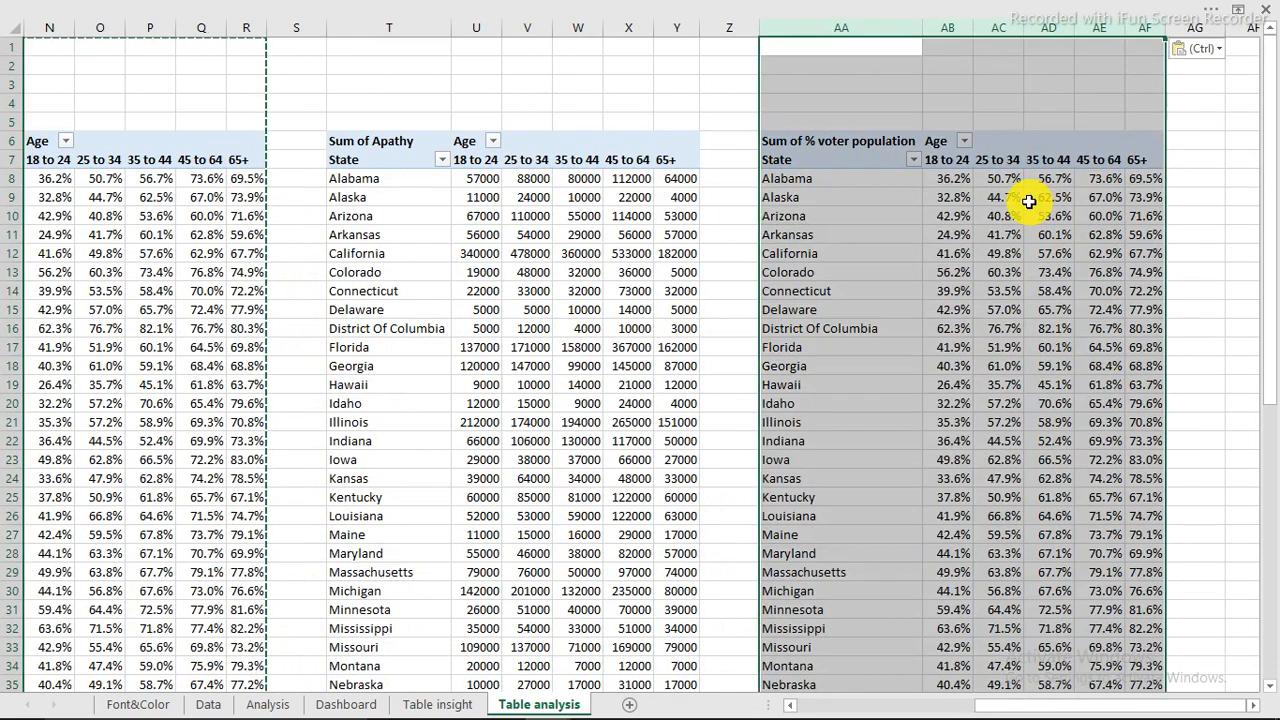
# Remove % voter population from the values of the PivotTable starting at column AA.
pyautogui.moveTo(998, 160); pyautogui.dragTo(1029, 202)
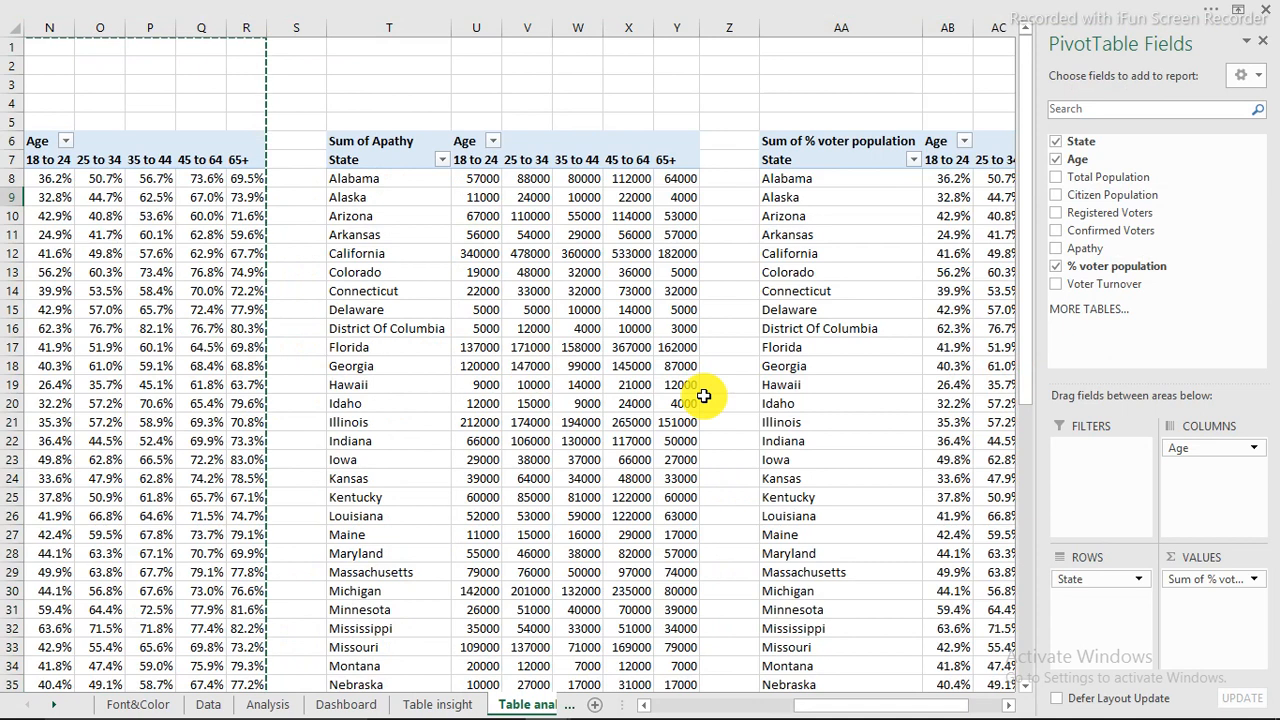
pyautogui.moveTo(1236, 587); pyautogui.dragTo(897, 538)
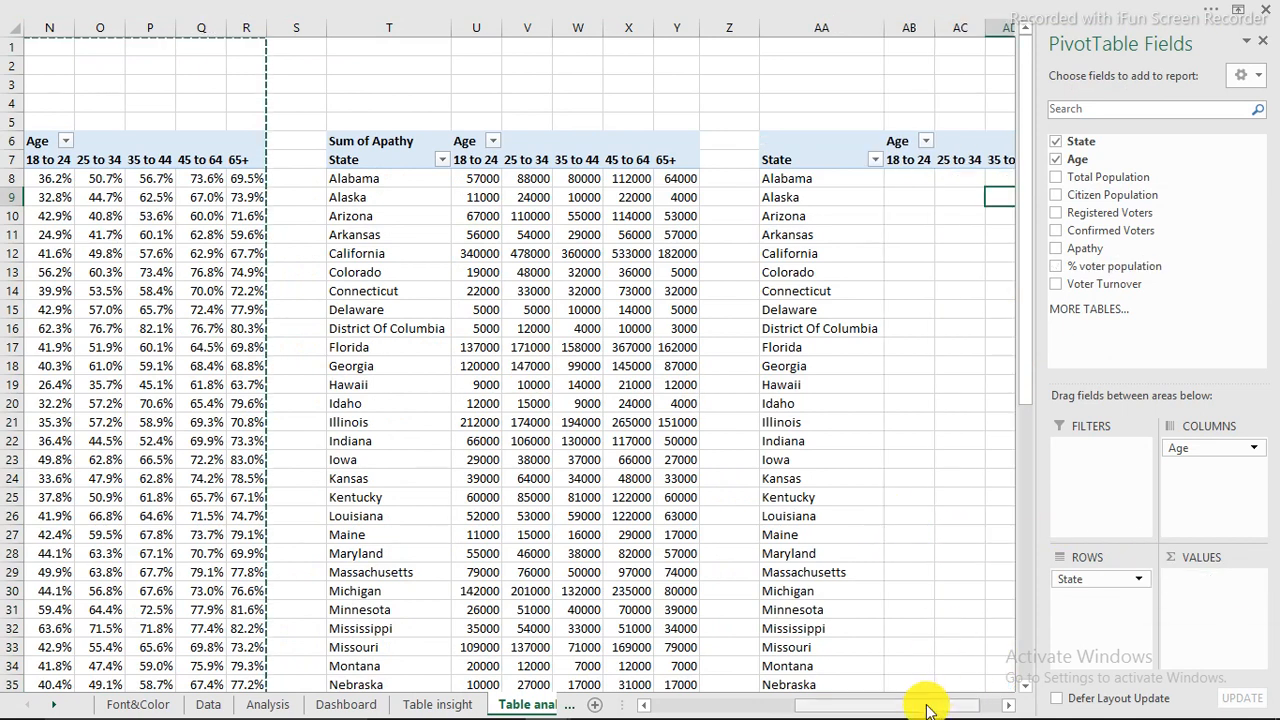
pyautogui.moveTo(928, 710); pyautogui.dragTo(995, 705)
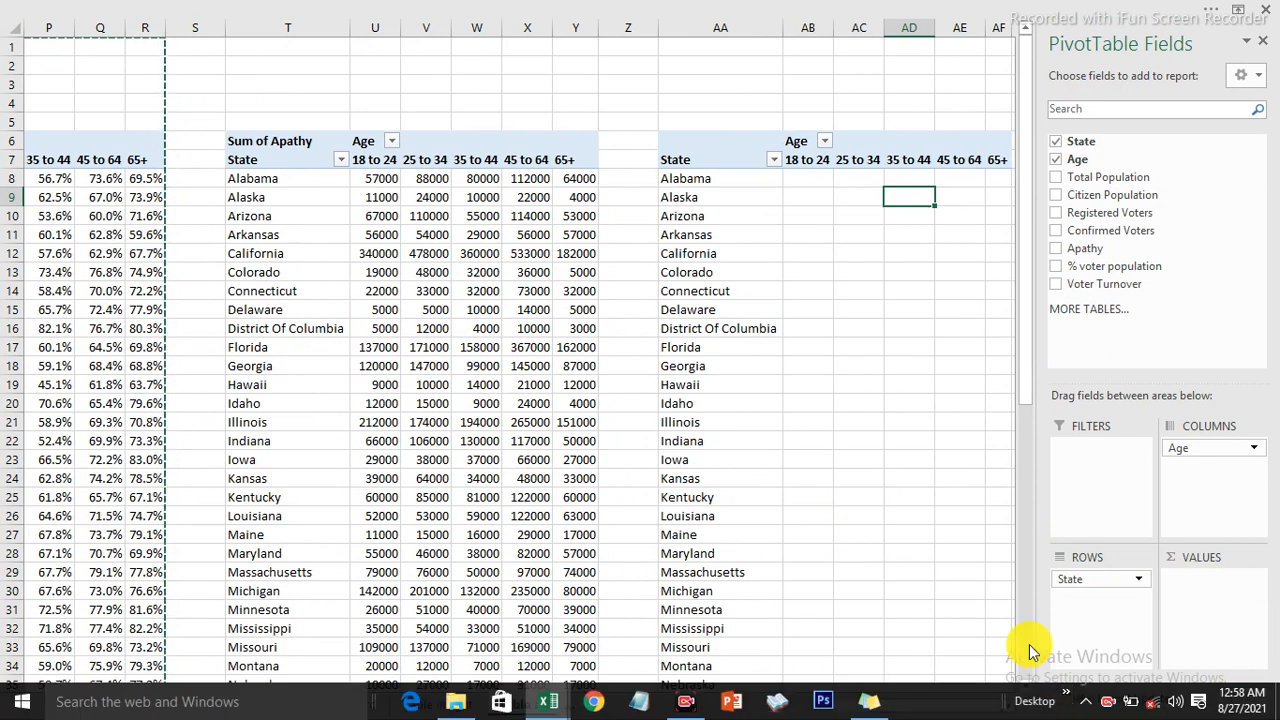
pyautogui.click(1011, 706)
pyautogui.click(1011, 706)
pyautogui.click(1011, 706)
pyautogui.click(1011, 706)
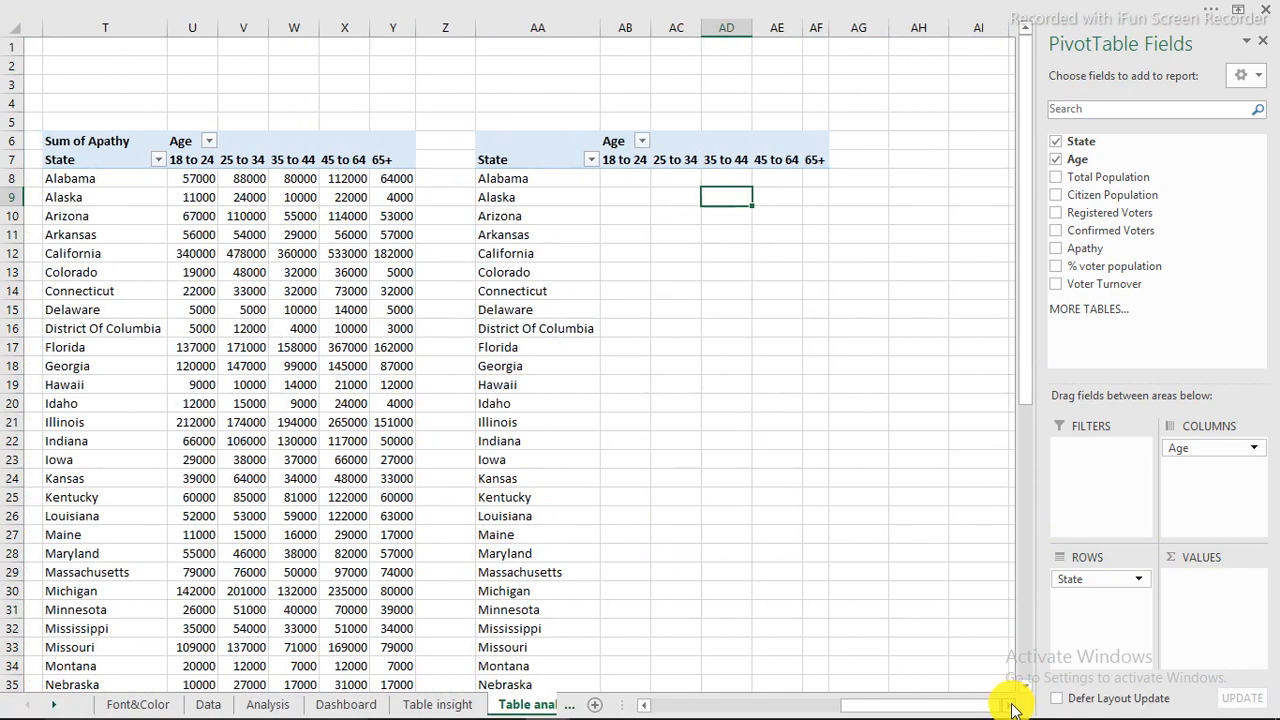
pyautogui.click(1011, 706)
pyautogui.click(1011, 706)
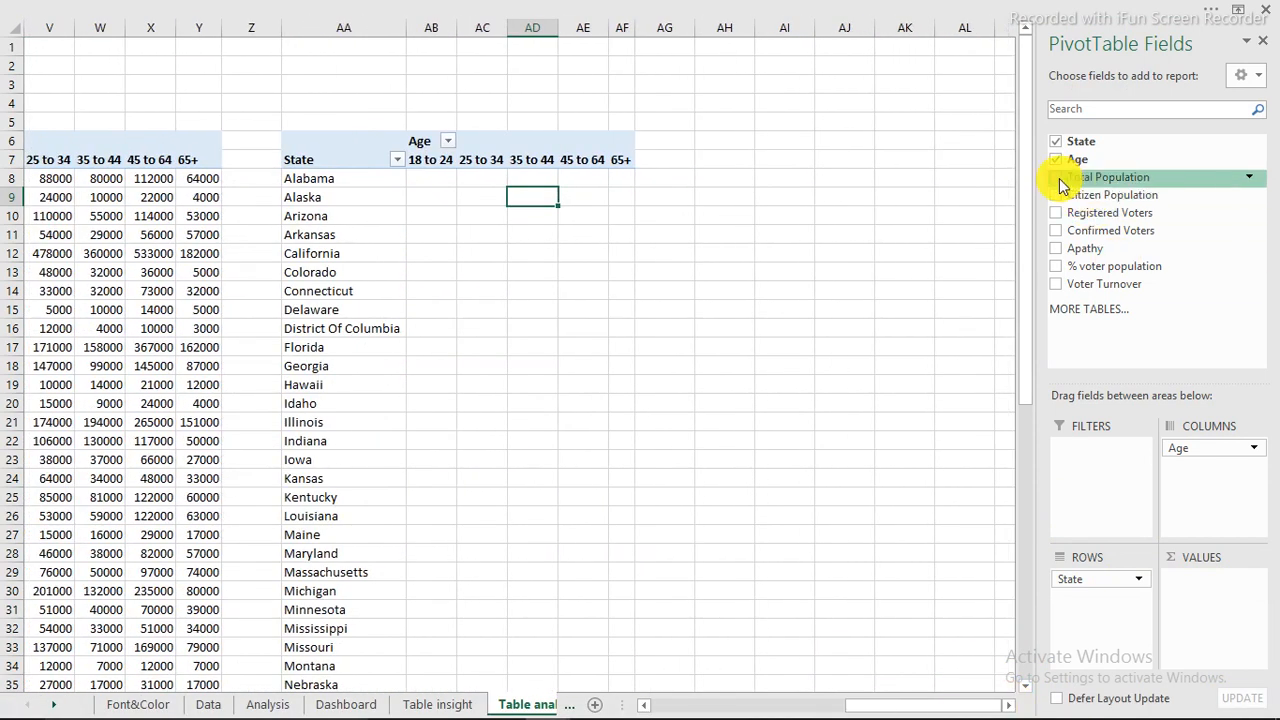
pyautogui.click(1056, 177)
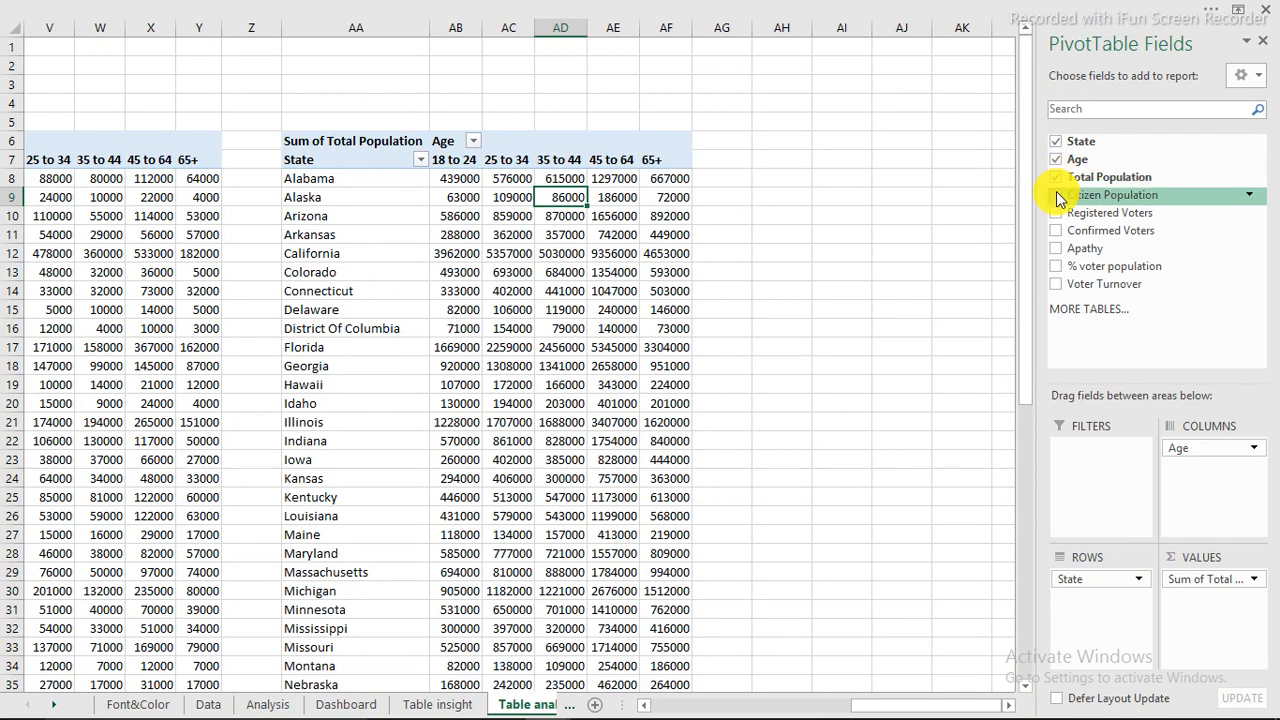
pyautogui.click(1056, 195)
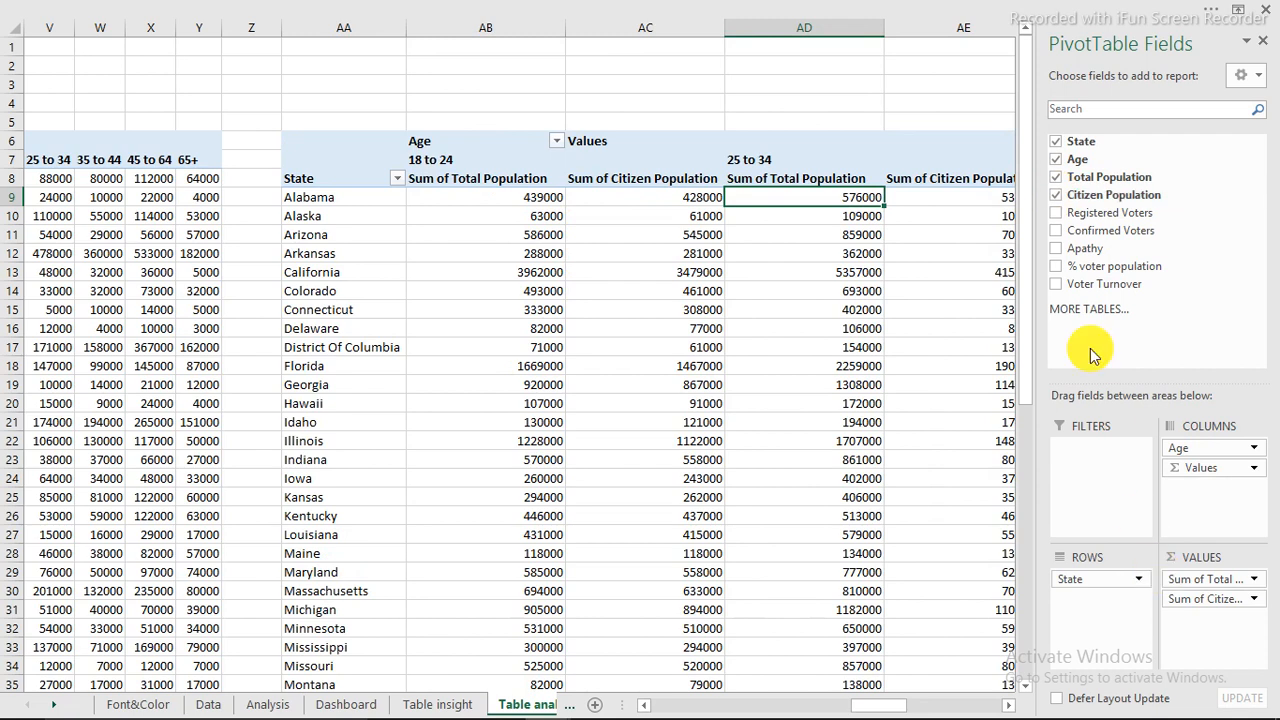
pyautogui.moveTo(1078, 285); pyautogui.dragTo(1221, 636)
pyautogui.click(640, 423)
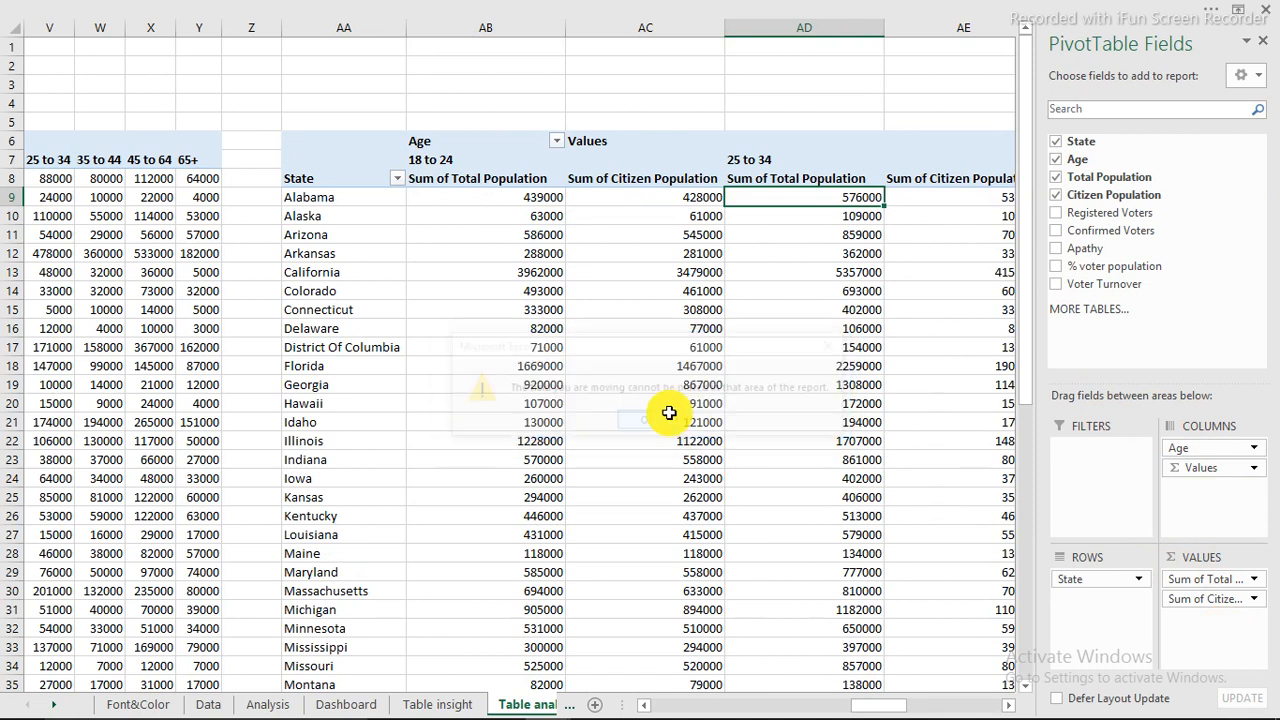
pyautogui.moveTo(1205, 468); pyautogui.dragTo(908, 347)
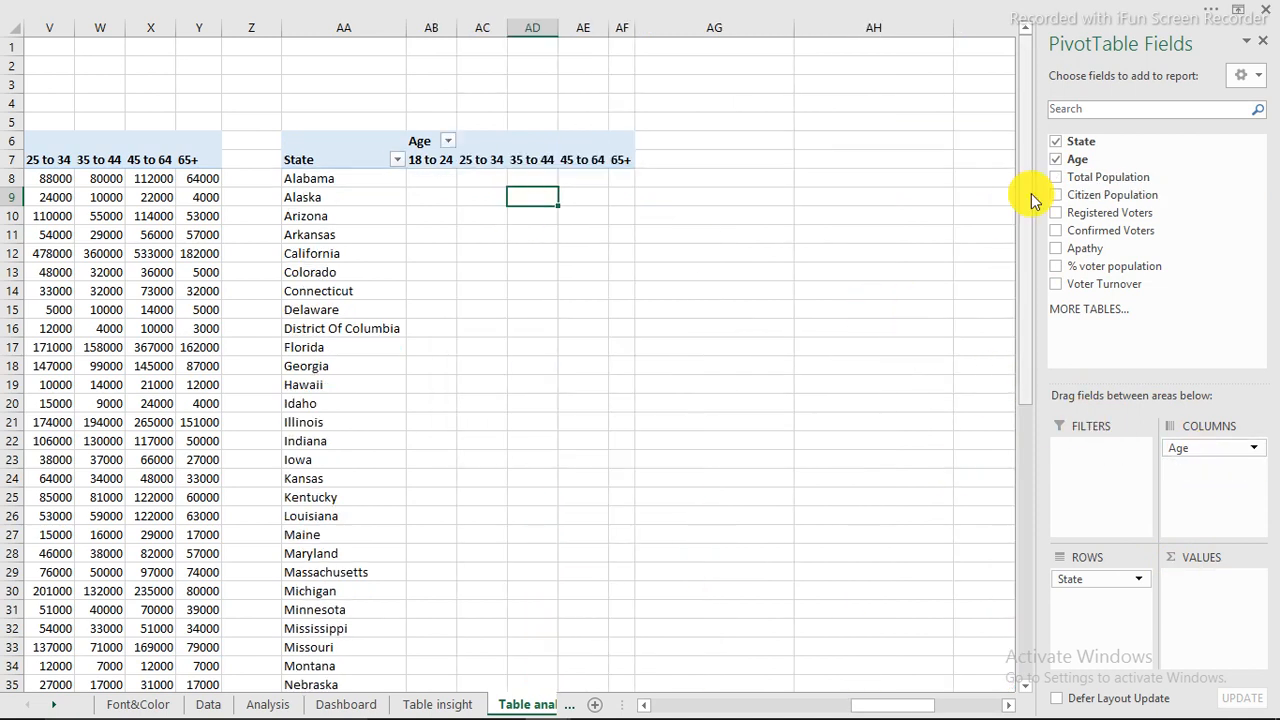
# Add Total Population, Citizen Population, Registered Voters, Confirmed Voters and Apathy, in that order, as values of the column AA PivotTable.
pyautogui.moveTo(1085, 176); pyautogui.dragTo(1218, 650)
pyautogui.moveTo(1082, 194); pyautogui.dragTo(1183, 555)
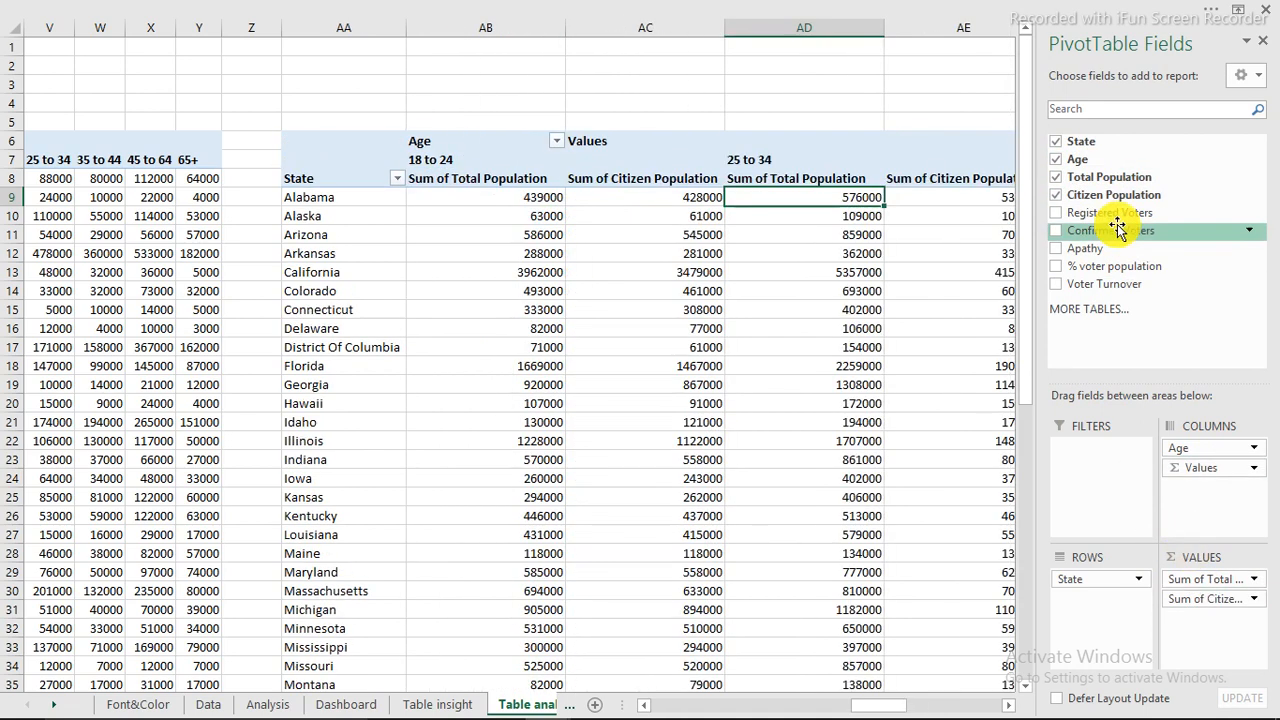
pyautogui.moveTo(1114, 216); pyautogui.dragTo(1222, 636)
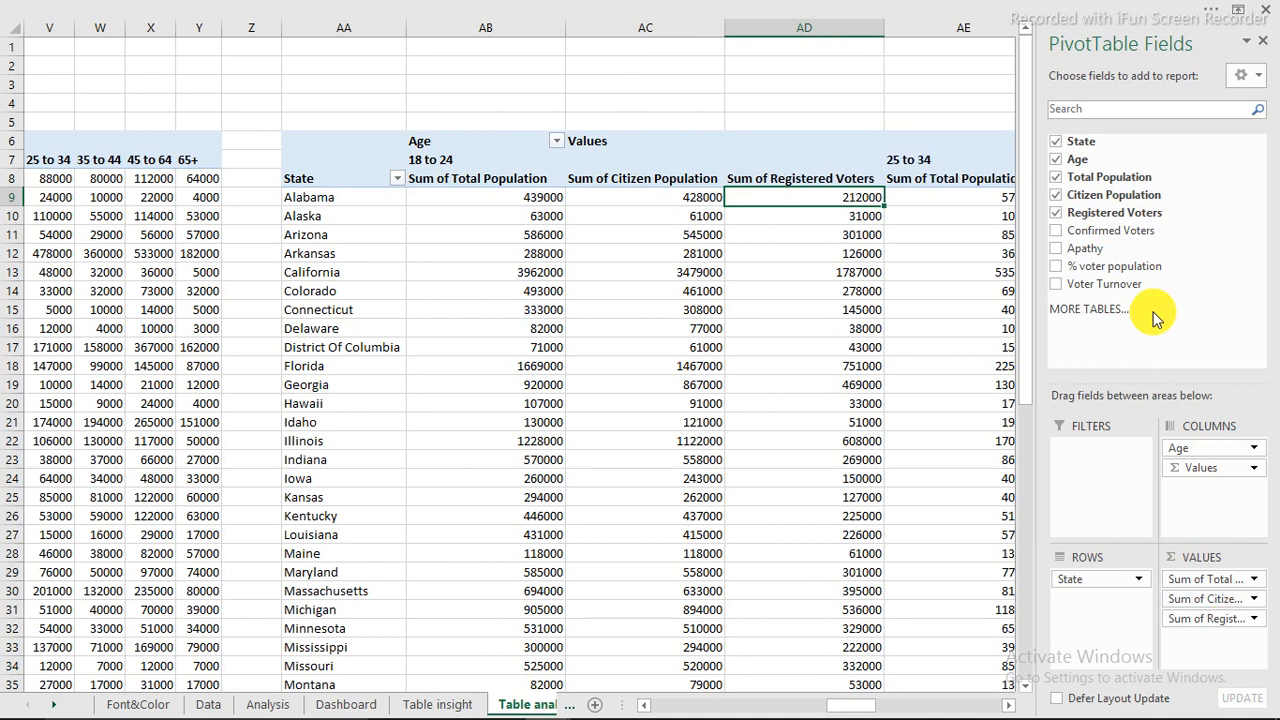
pyautogui.moveTo(1100, 234); pyautogui.dragTo(1215, 620)
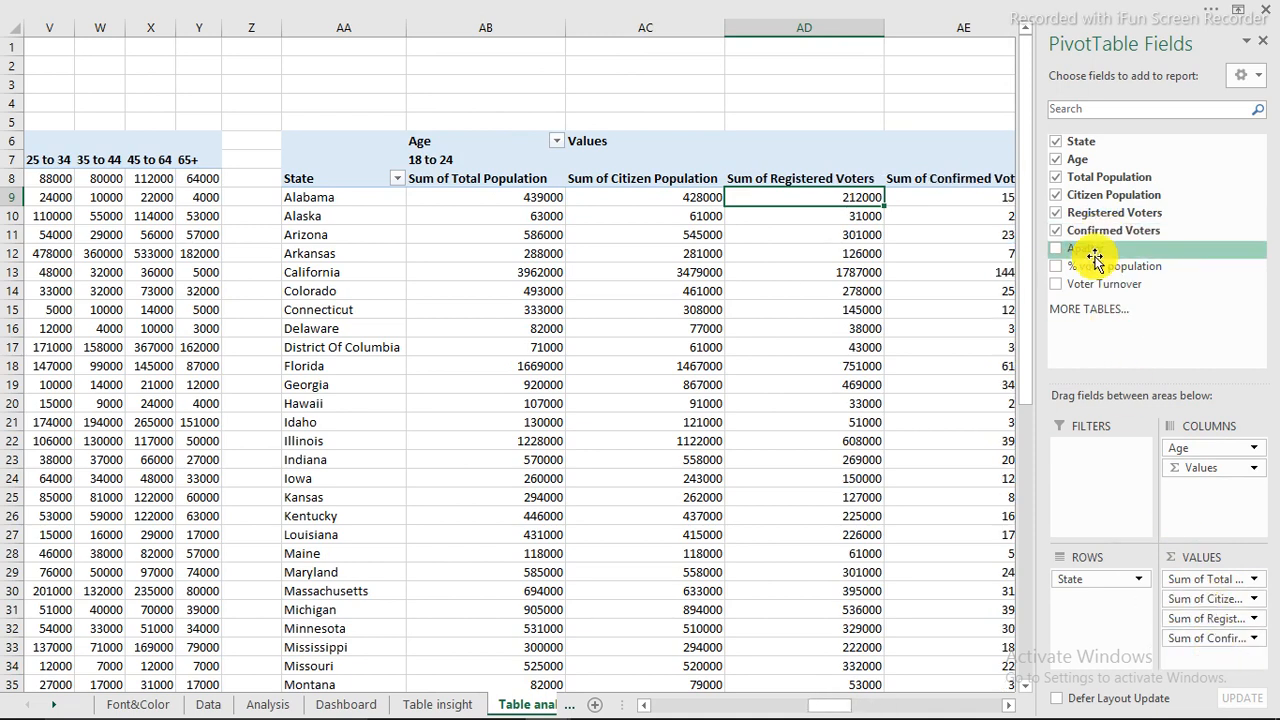
pyautogui.moveTo(1093, 254); pyautogui.dragTo(1212, 664)
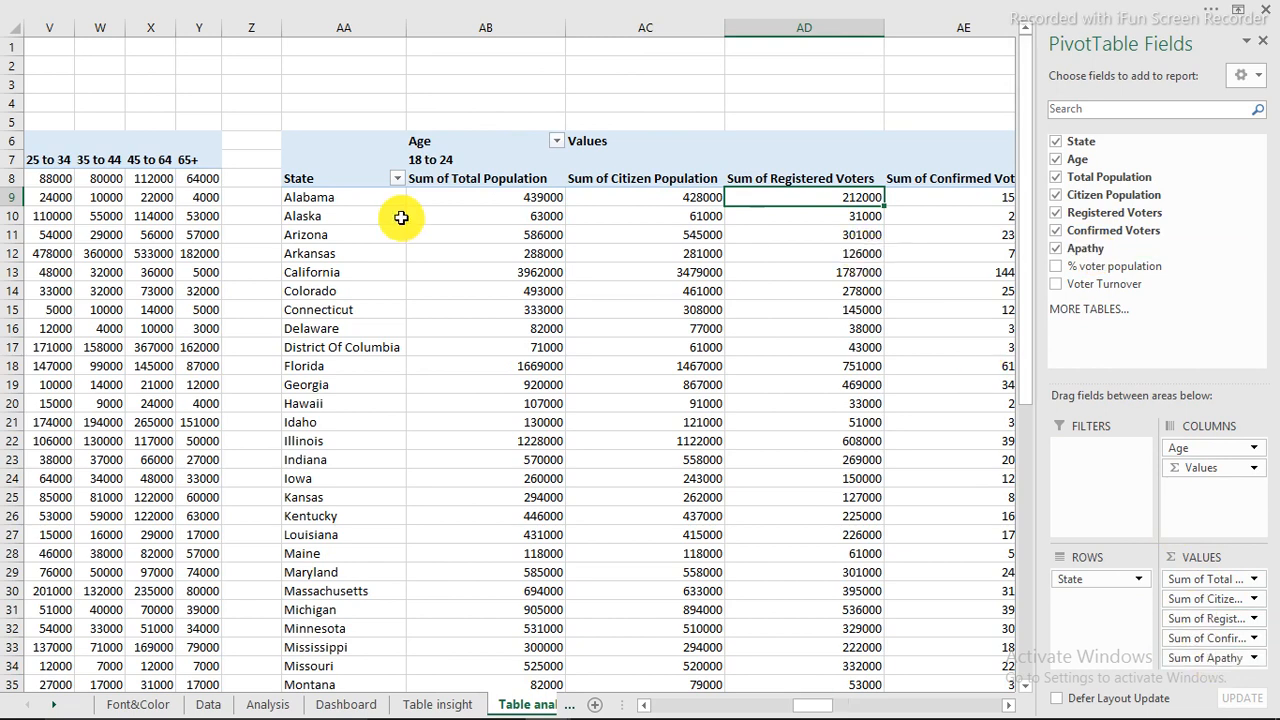
# Remove Age from the columns of the column AA PivotTable and put Total Population back as its first value field.
pyautogui.moveTo(484, 218)
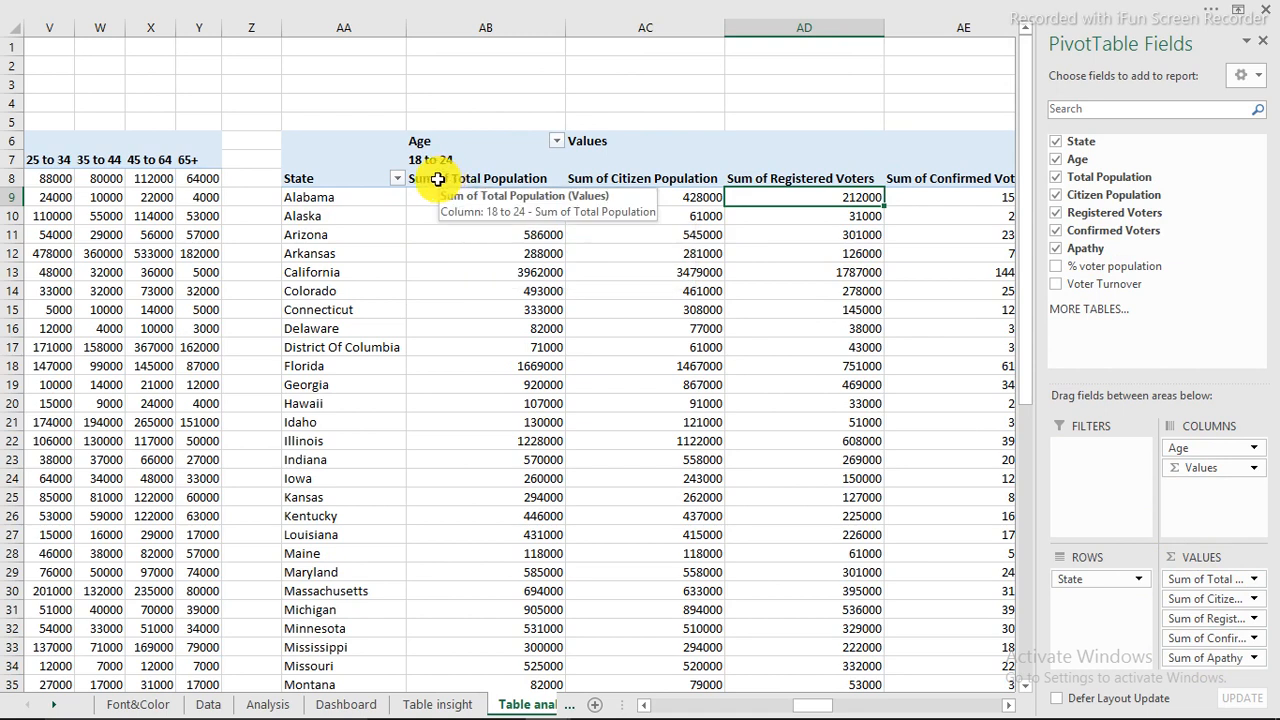
pyautogui.moveTo(437, 179); pyautogui.dragTo(787, 209)
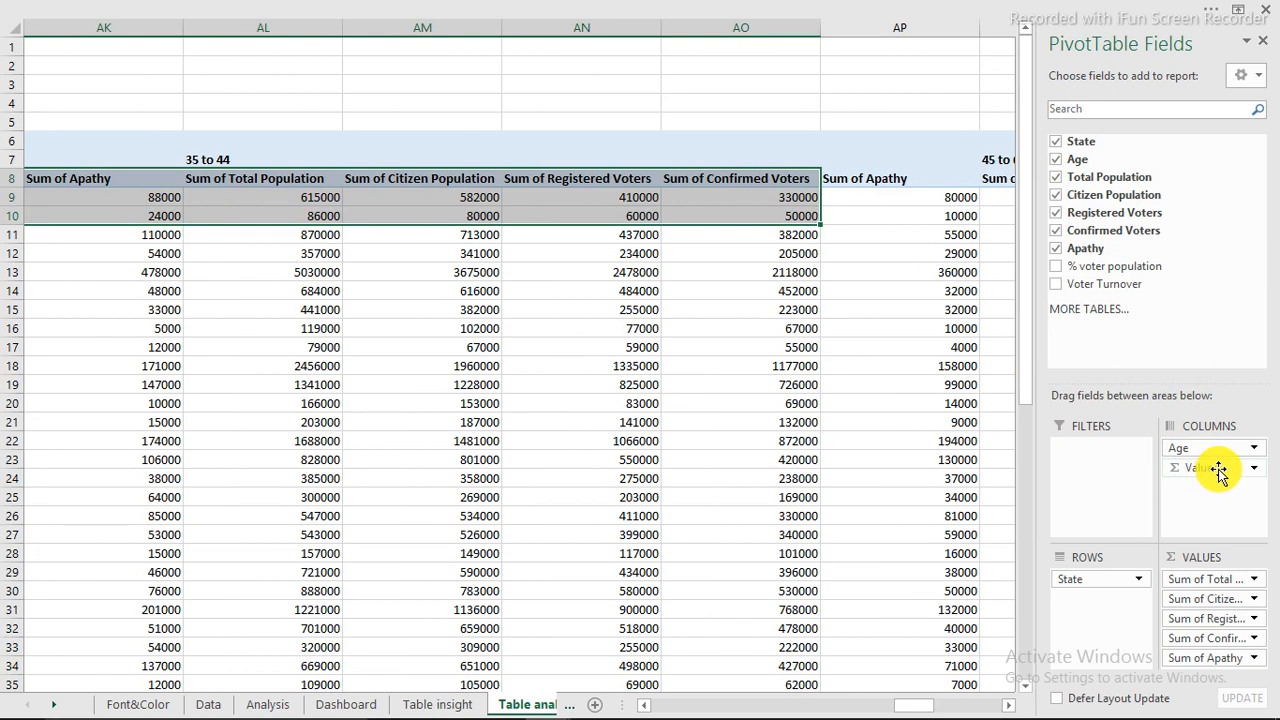
pyautogui.click(1108, 708)
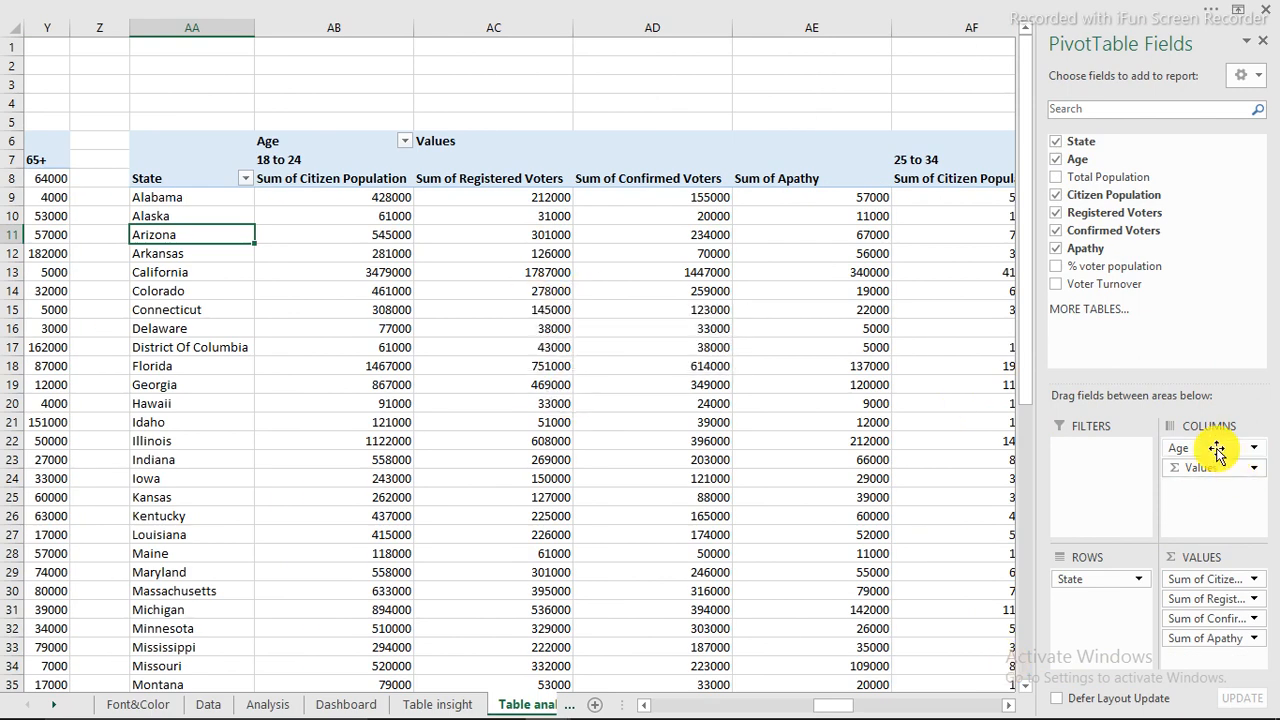
pyautogui.moveTo(1205, 449); pyautogui.dragTo(823, 402)
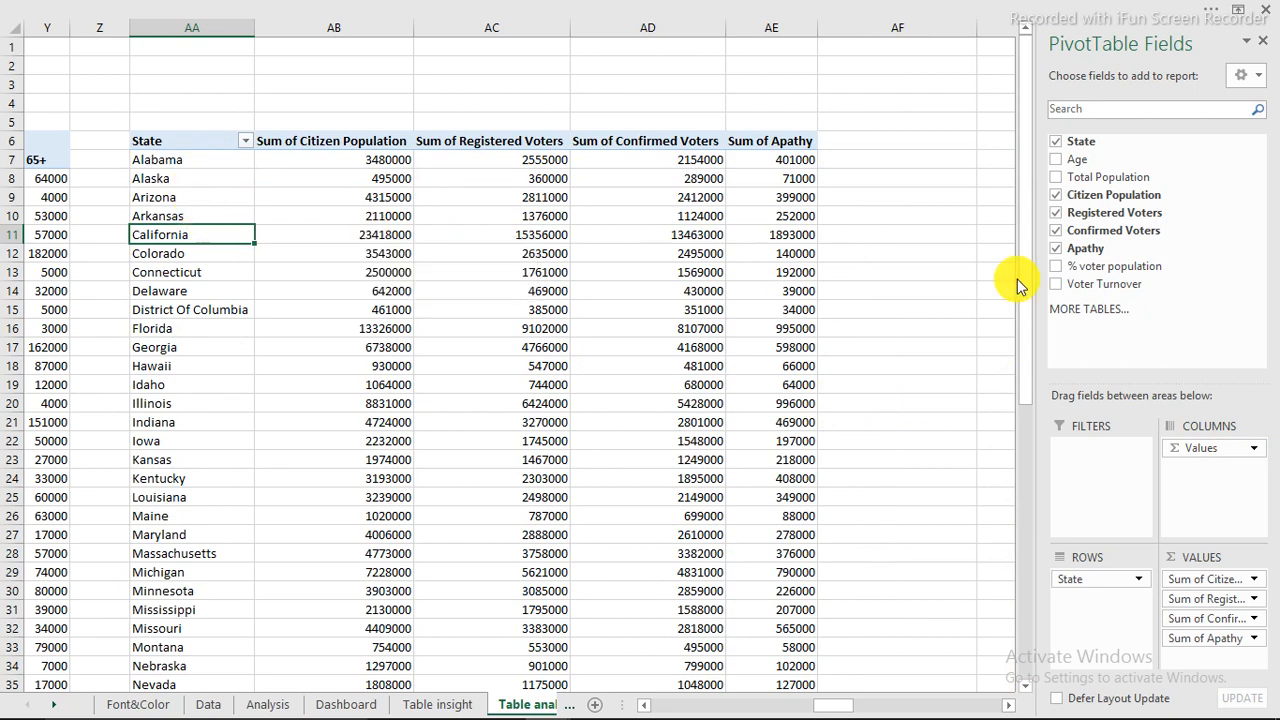
pyautogui.moveTo(1108, 178); pyautogui.dragTo(1188, 580)
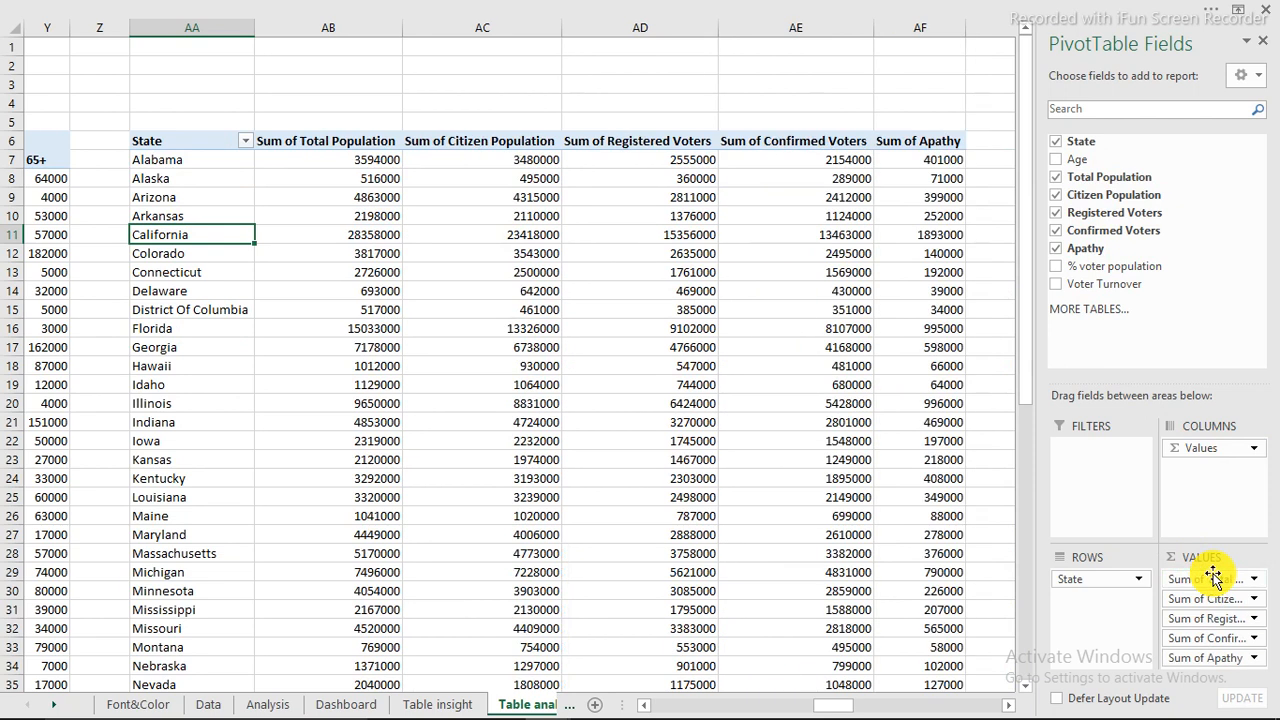
# Replace "sum of" with nothing in the five value headers AB6 to AF6 of the column AA PivotTable.
pyautogui.click(366, 159)
pyautogui.moveTo(375, 241); pyautogui.dragTo(385, 366)
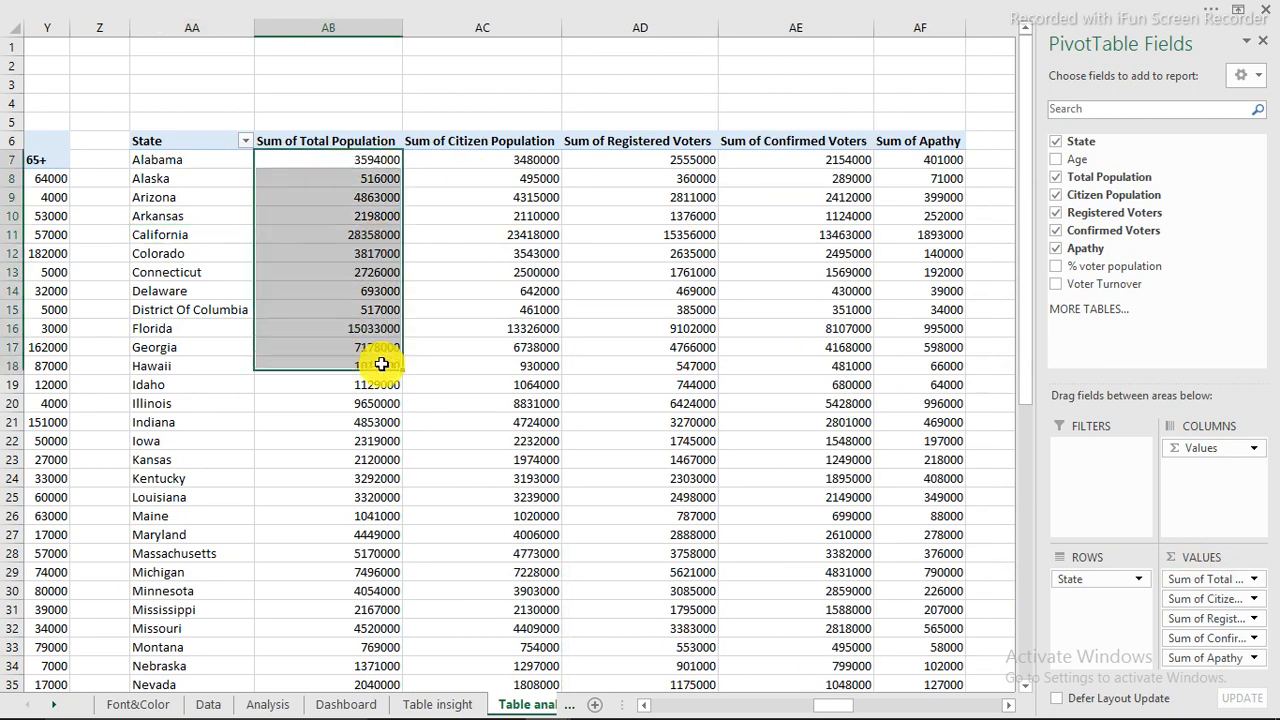
pyautogui.click(488, 159)
pyautogui.click(309, 146)
pyautogui.moveTo(309, 146); pyautogui.dragTo(907, 133)
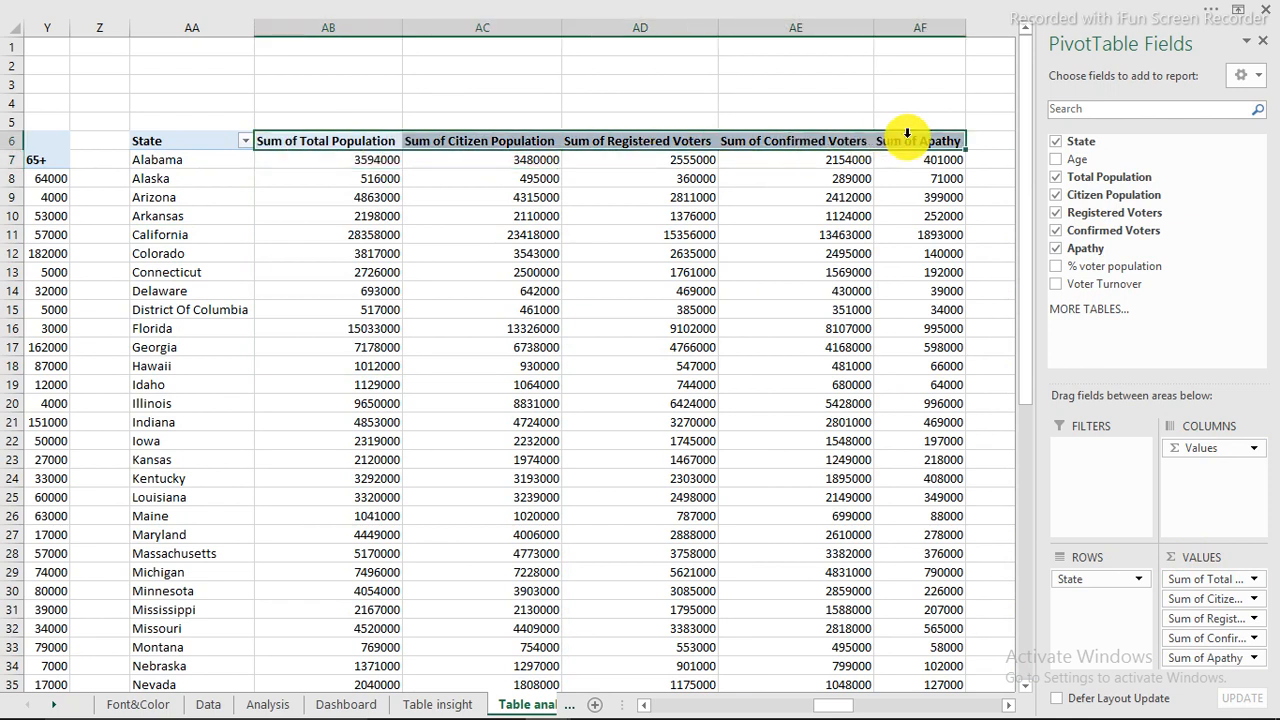
pyautogui.hotkey('ctrl', 'h')
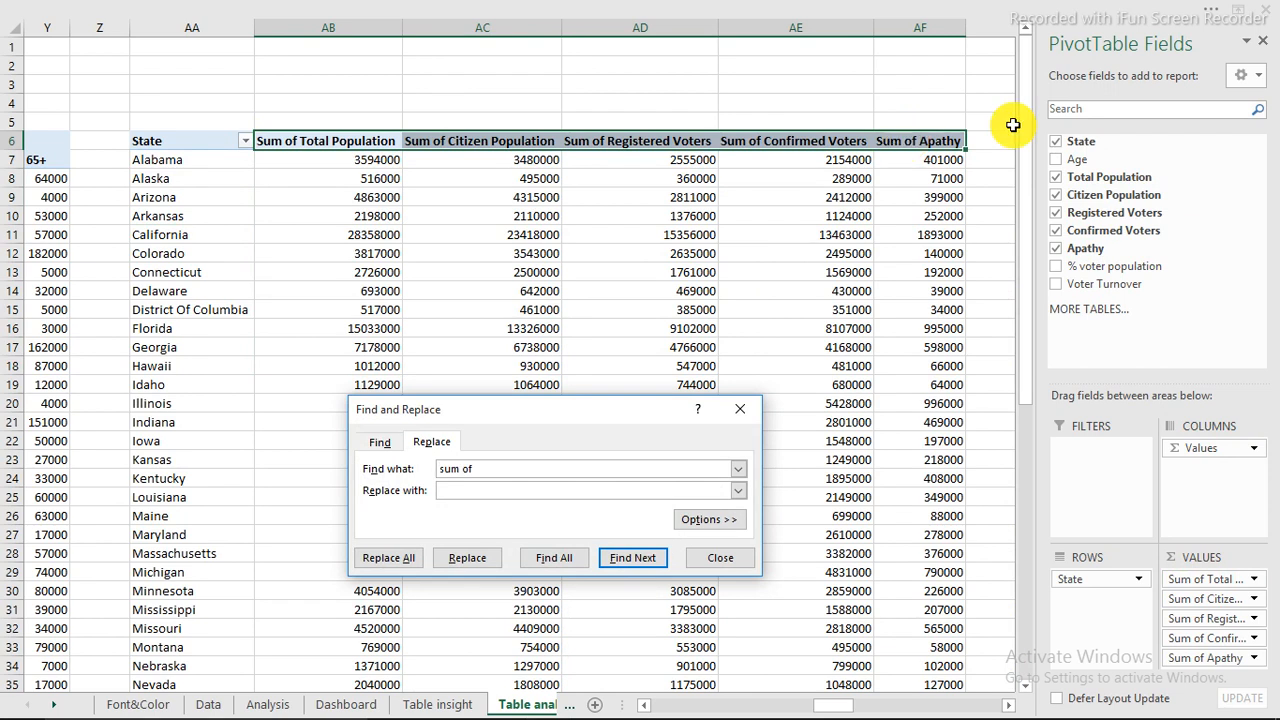
pyautogui.click(387, 558)
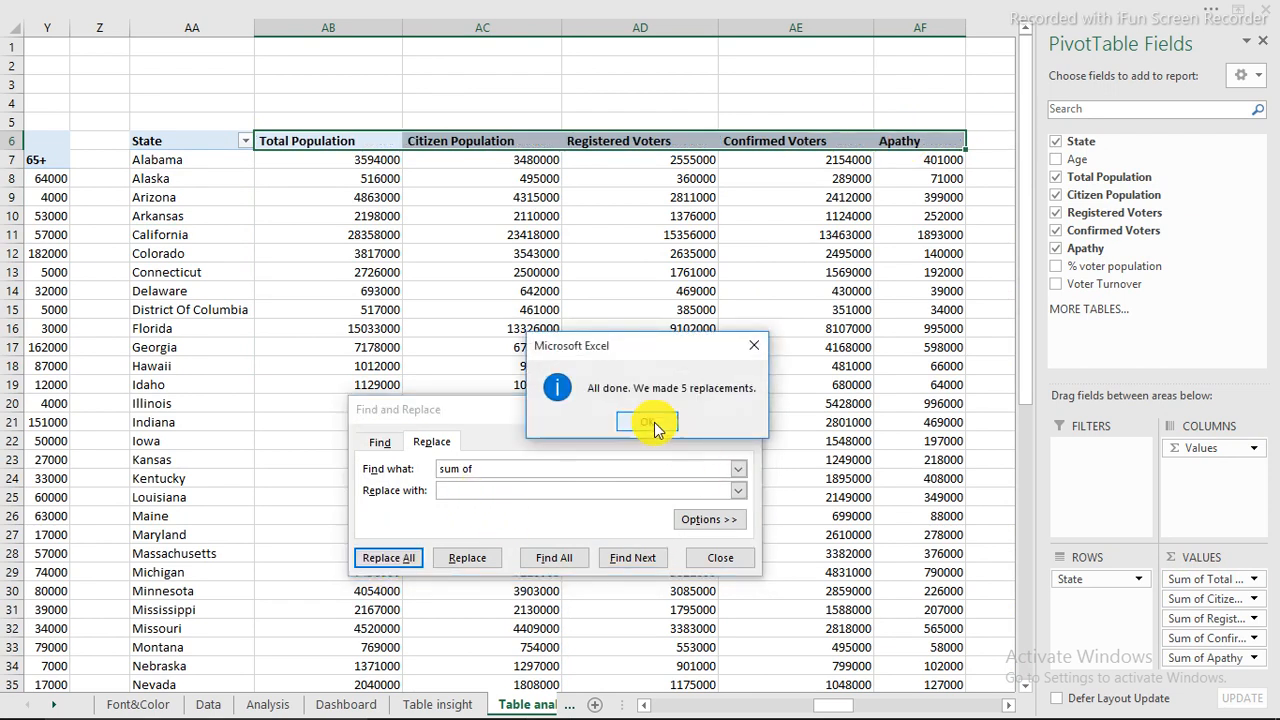
pyautogui.click(651, 424)
pyautogui.click(720, 558)
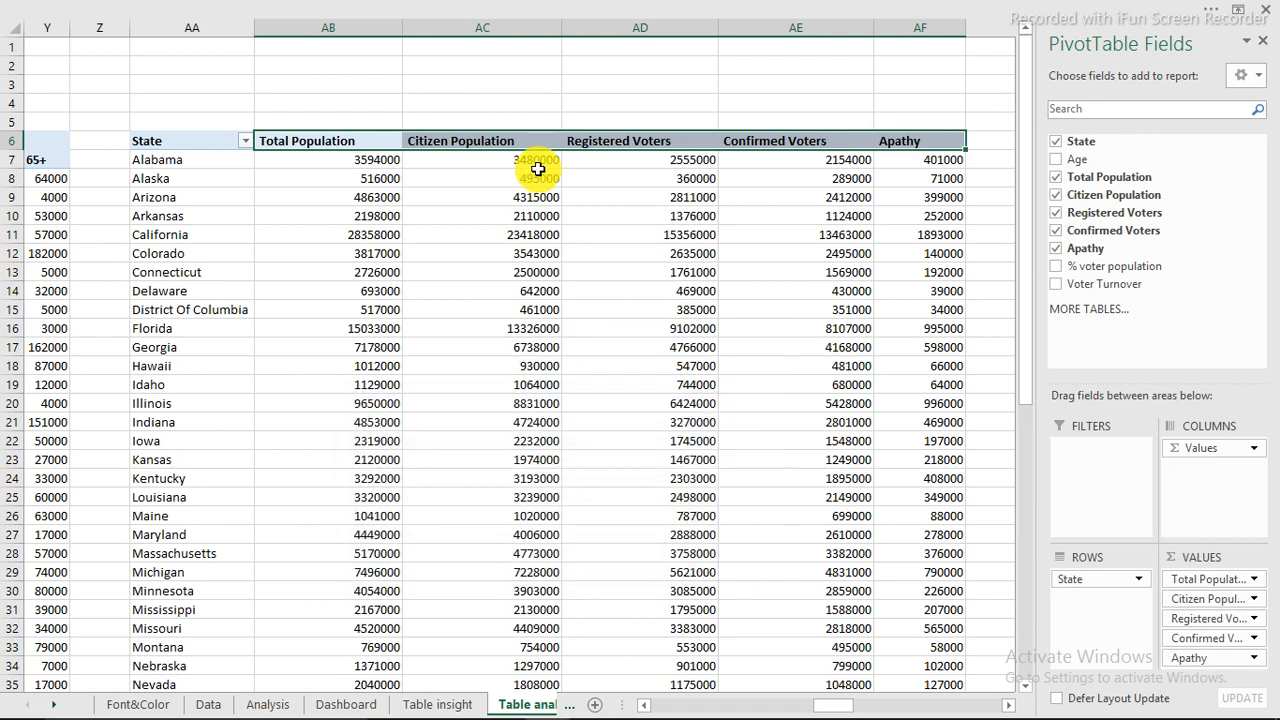
pyautogui.click(482, 178)
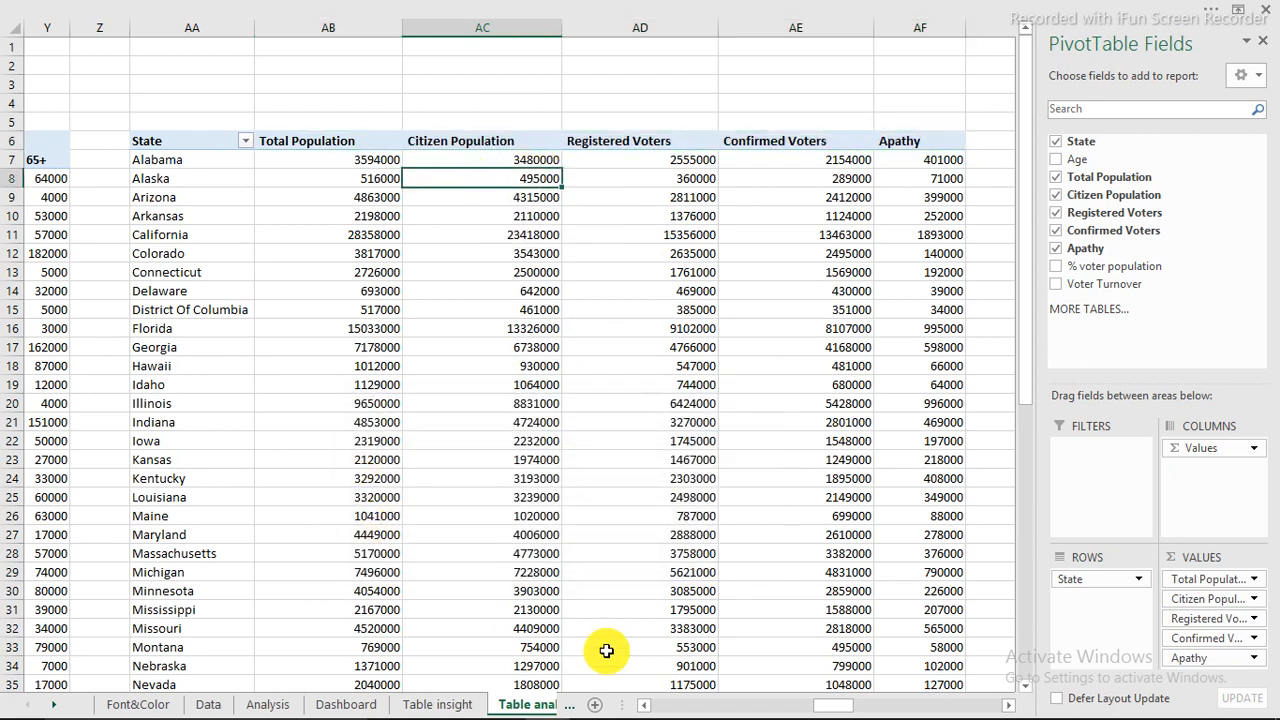
# Cancel the pending copy selection and delete the empty columns A to D of Table analysis.
pyautogui.moveTo(831, 708); pyautogui.dragTo(655, 706)
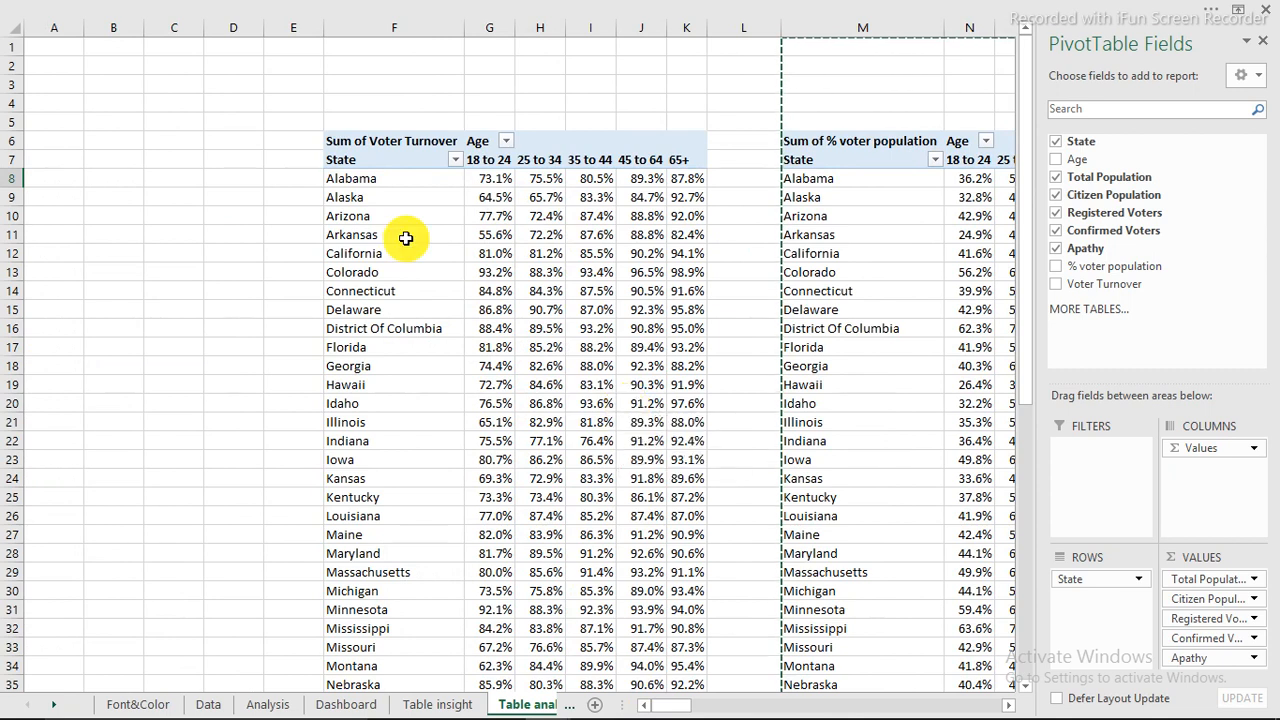
pyautogui.press('Escape')
pyautogui.click(476, 363)
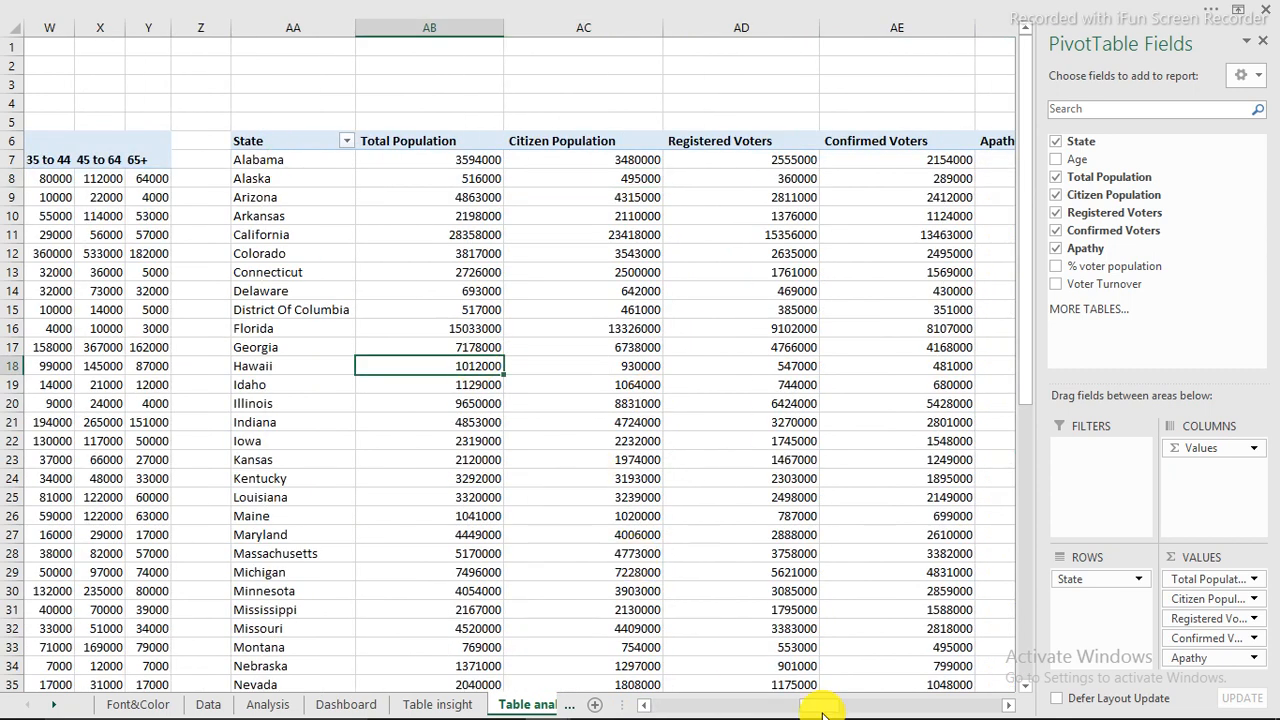
pyautogui.moveTo(825, 710); pyautogui.dragTo(663, 706)
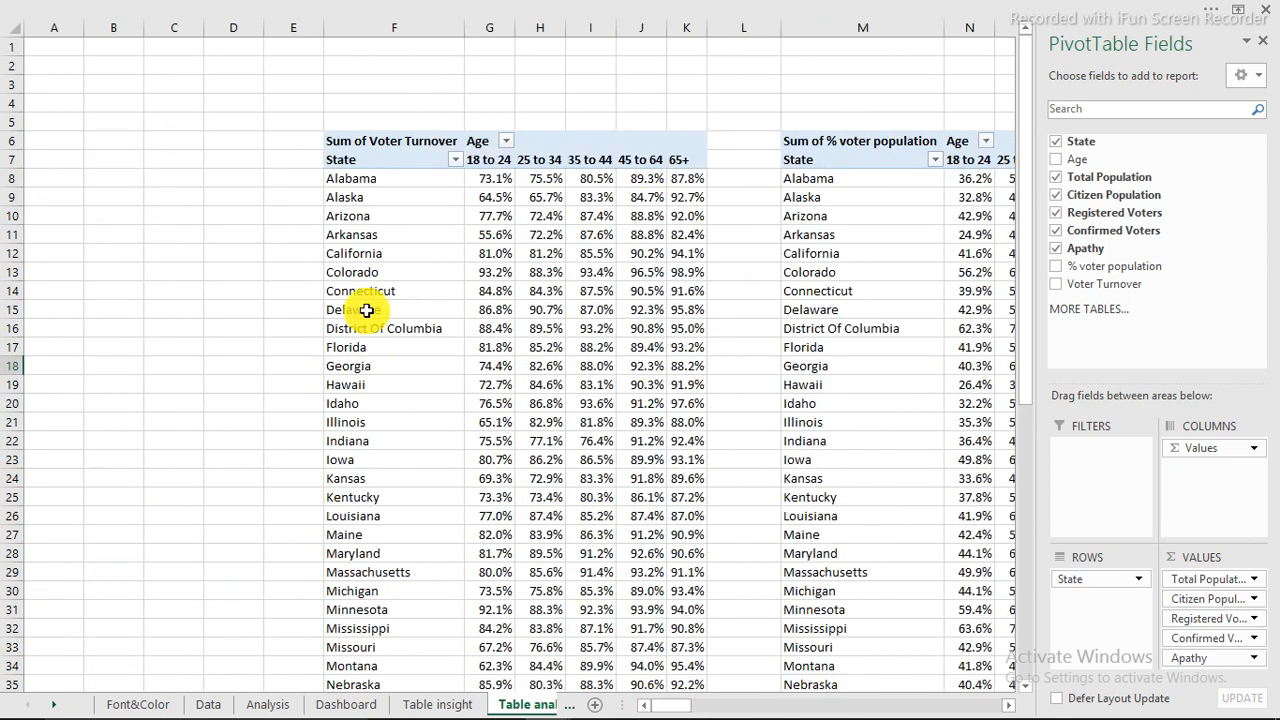
pyautogui.moveTo(242, 30); pyautogui.dragTo(50, 22)
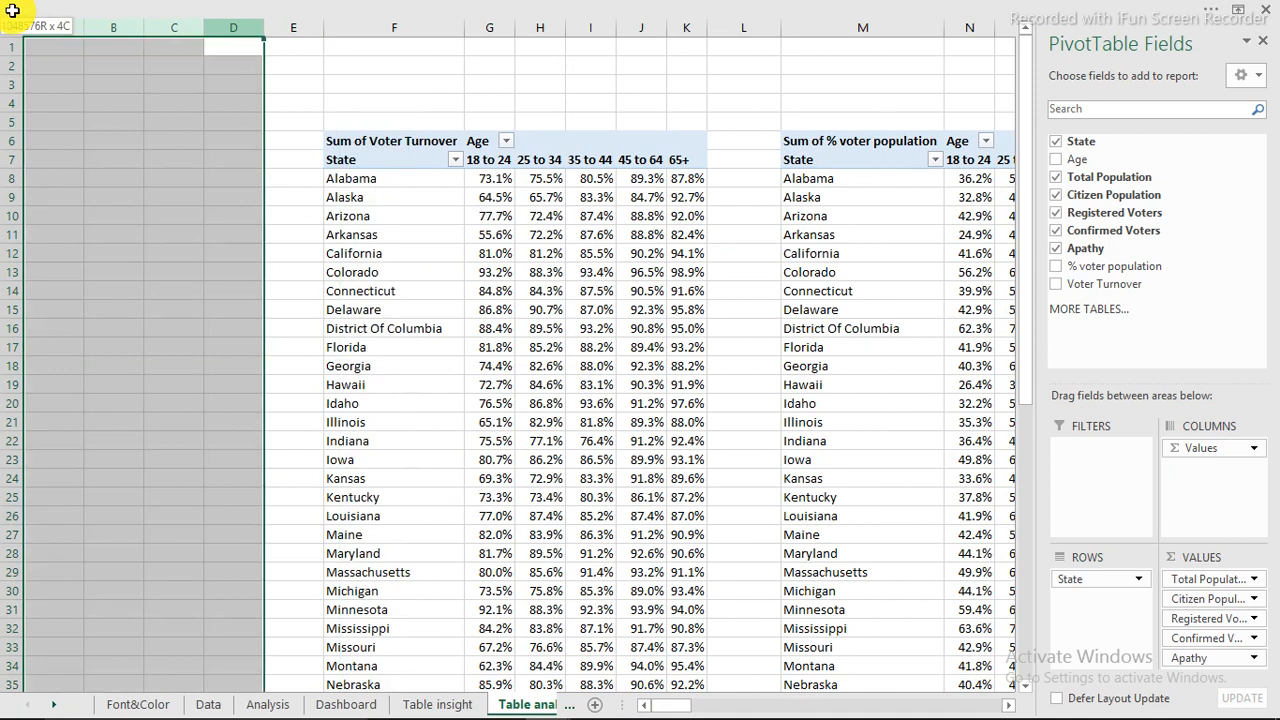
pyautogui.rightClick(106, 26)
pyautogui.click(185, 176)
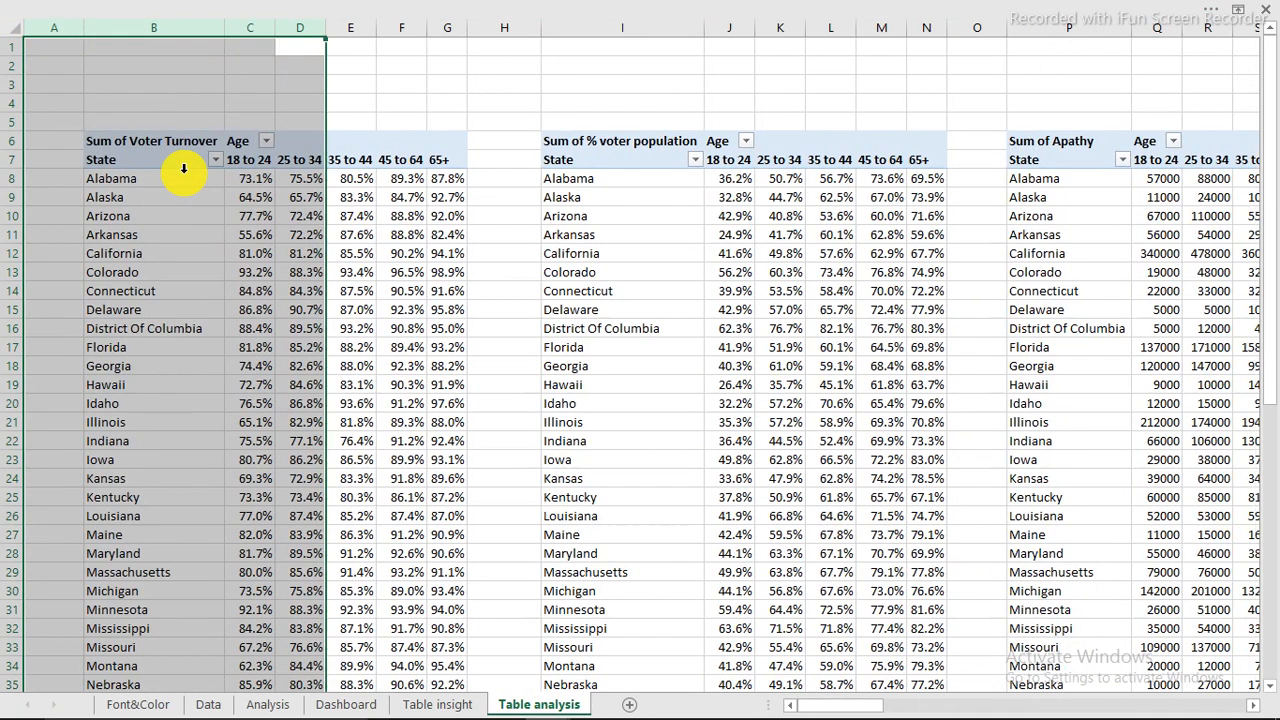
pyautogui.click(194, 212)
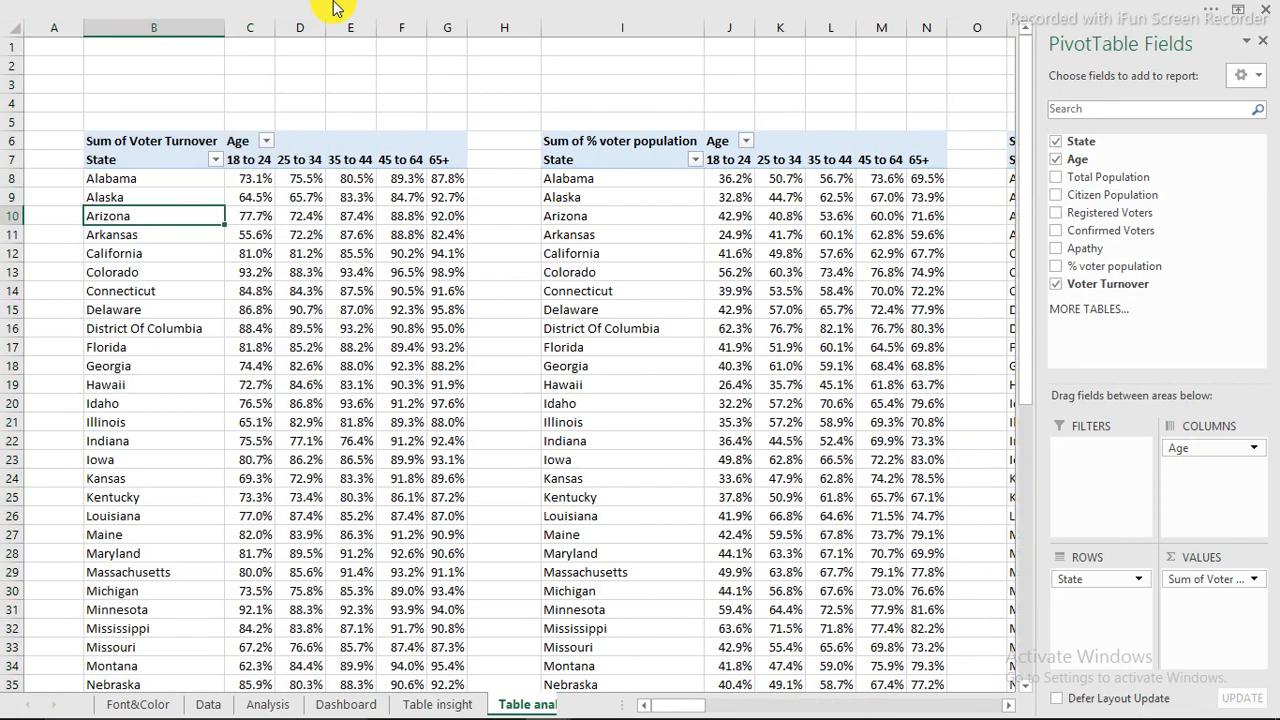
# Link the Turnout option button on Table insight to cell B5 of the Table analysis sheet.
pyautogui.click(433, 704)
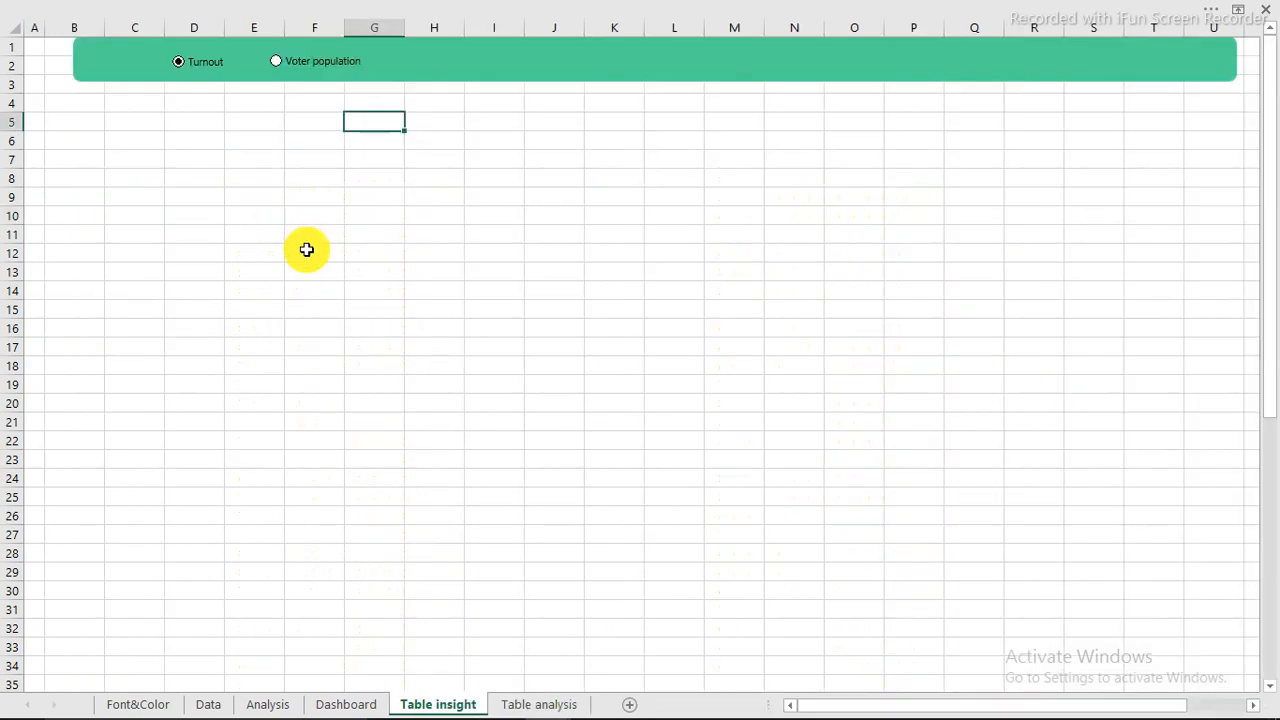
pyautogui.click(135, 126)
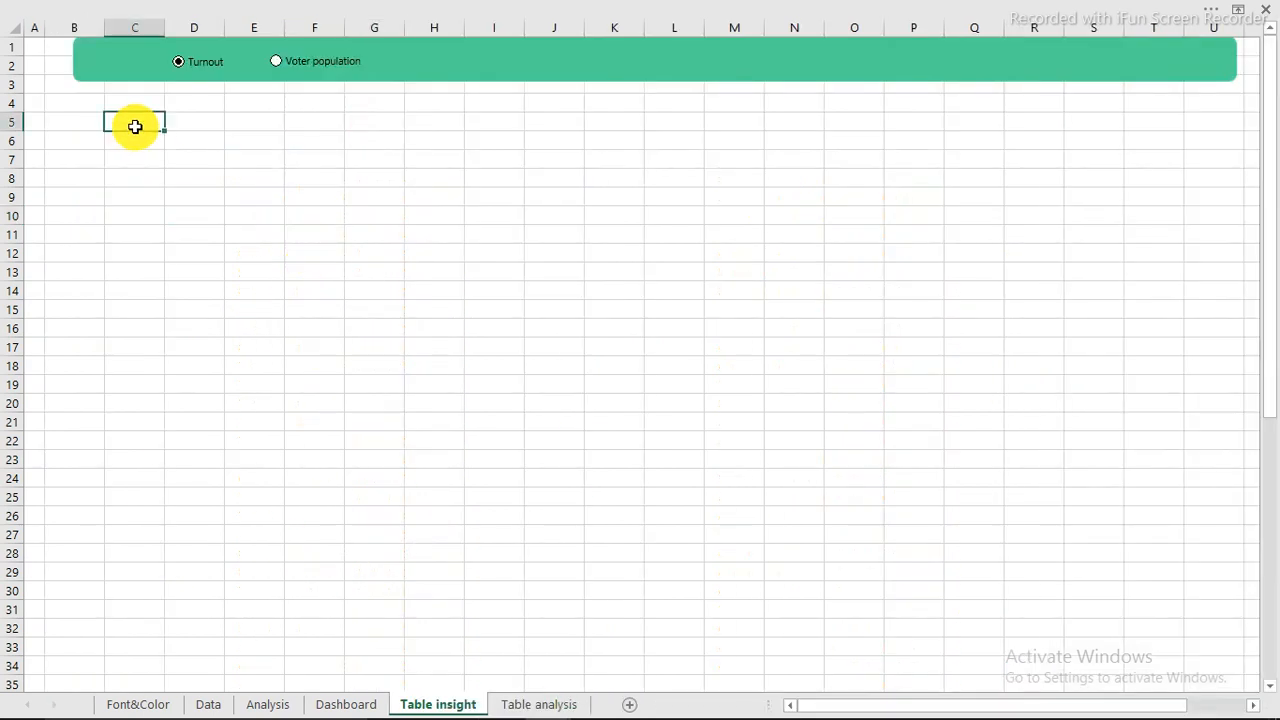
pyautogui.keyDown('ctrl'); pyautogui.click(209, 58); pyautogui.keyUp('ctrl')
pyautogui.rightClick(209, 58)
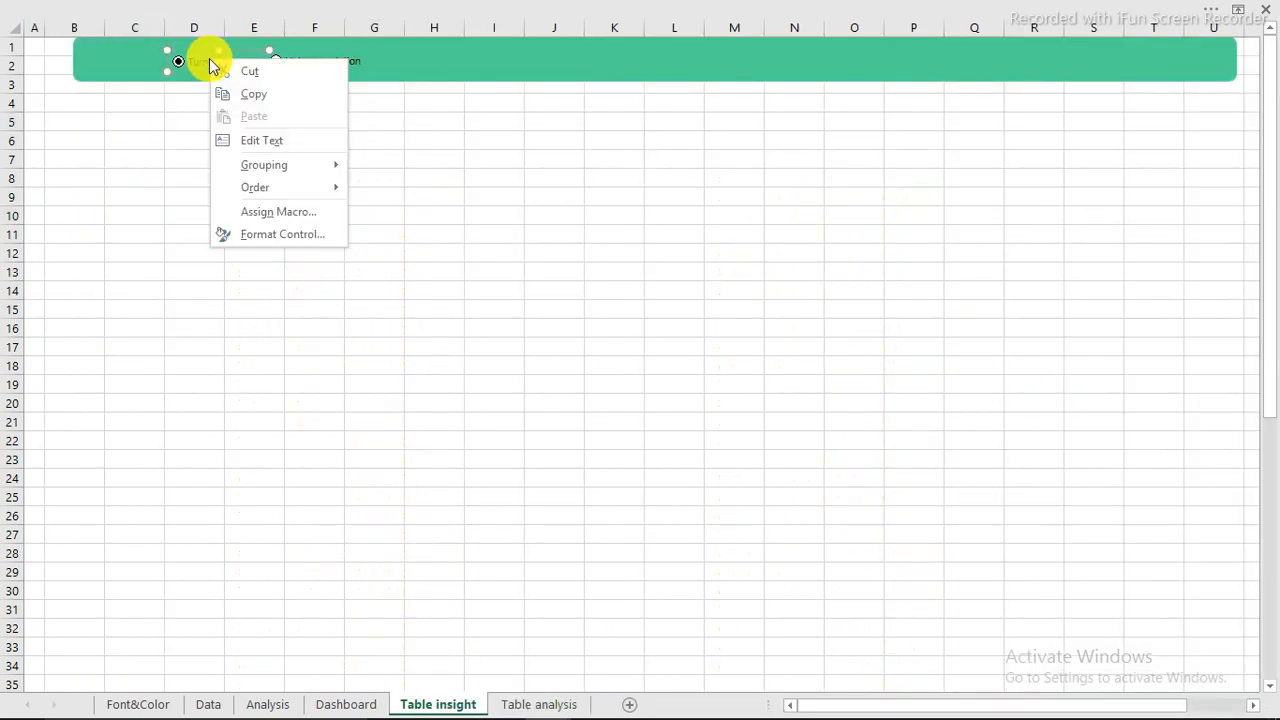
pyautogui.click(265, 236)
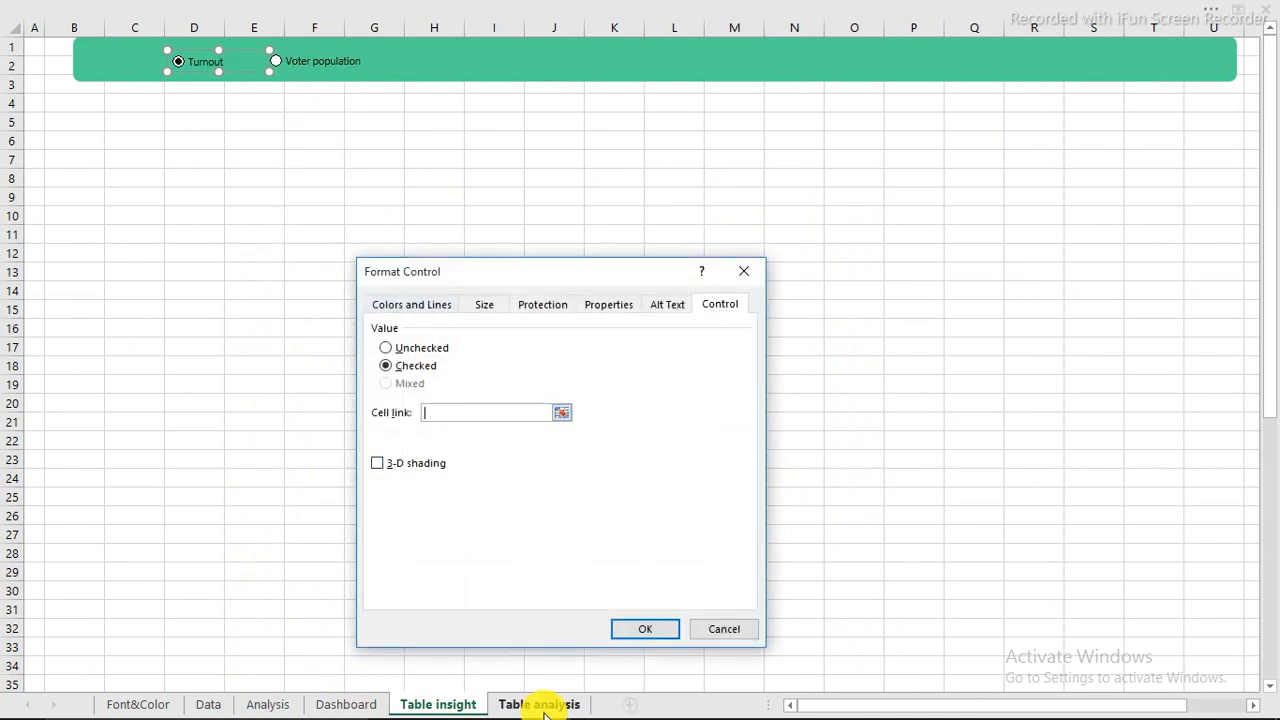
pyautogui.click(541, 704)
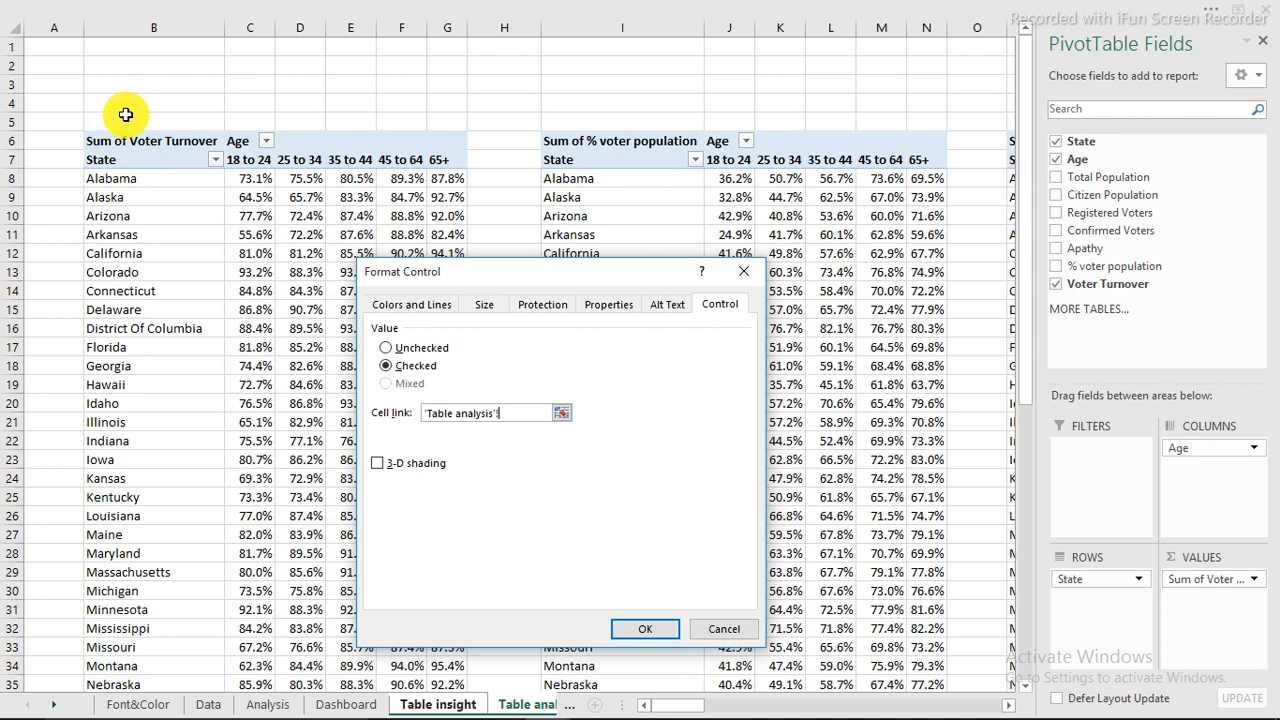
pyautogui.click(126, 117)
pyautogui.click(636, 630)
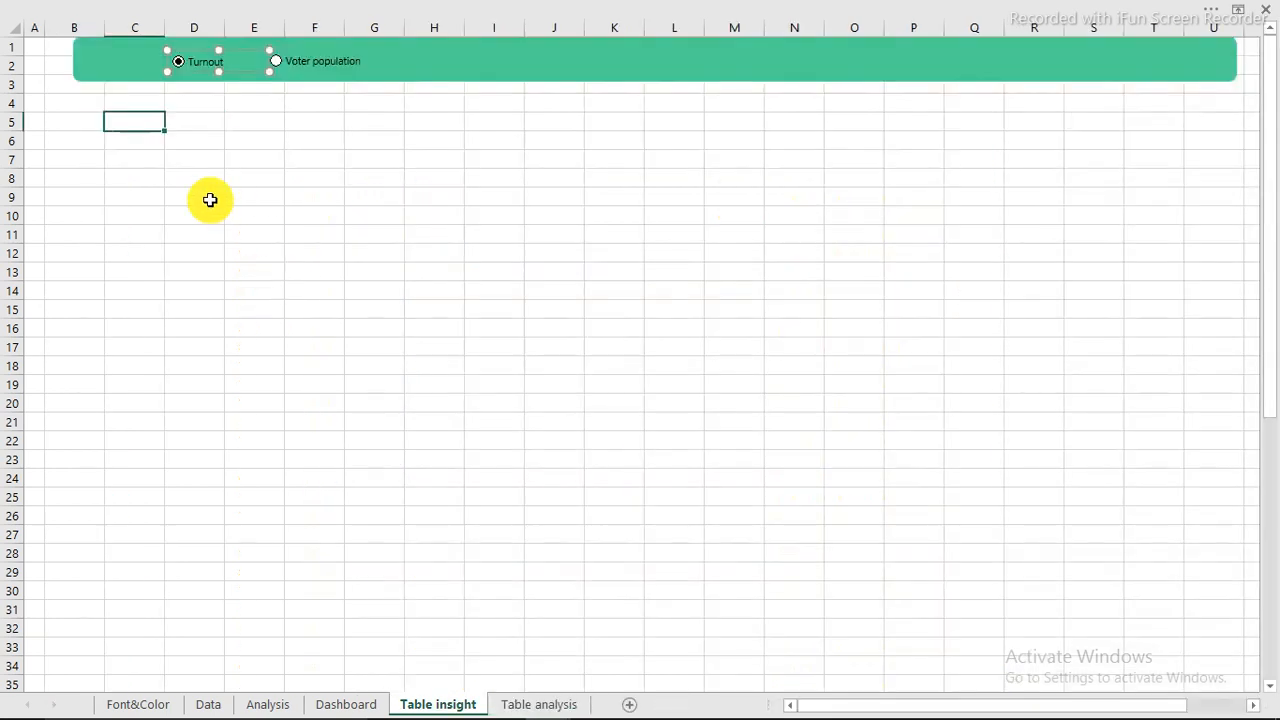
pyautogui.click(200, 198)
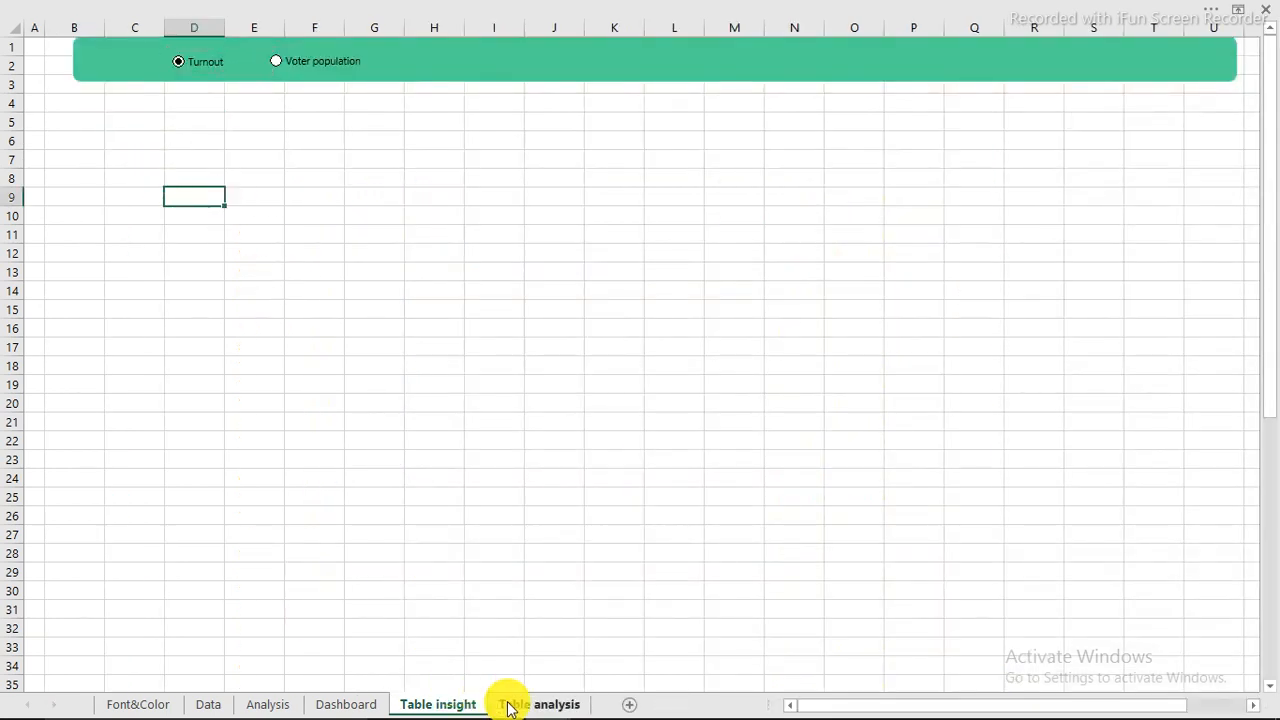
# Switch the option buttons to Voter population and check the linked cell B5 on Table analysis.
pyautogui.click(540, 705)
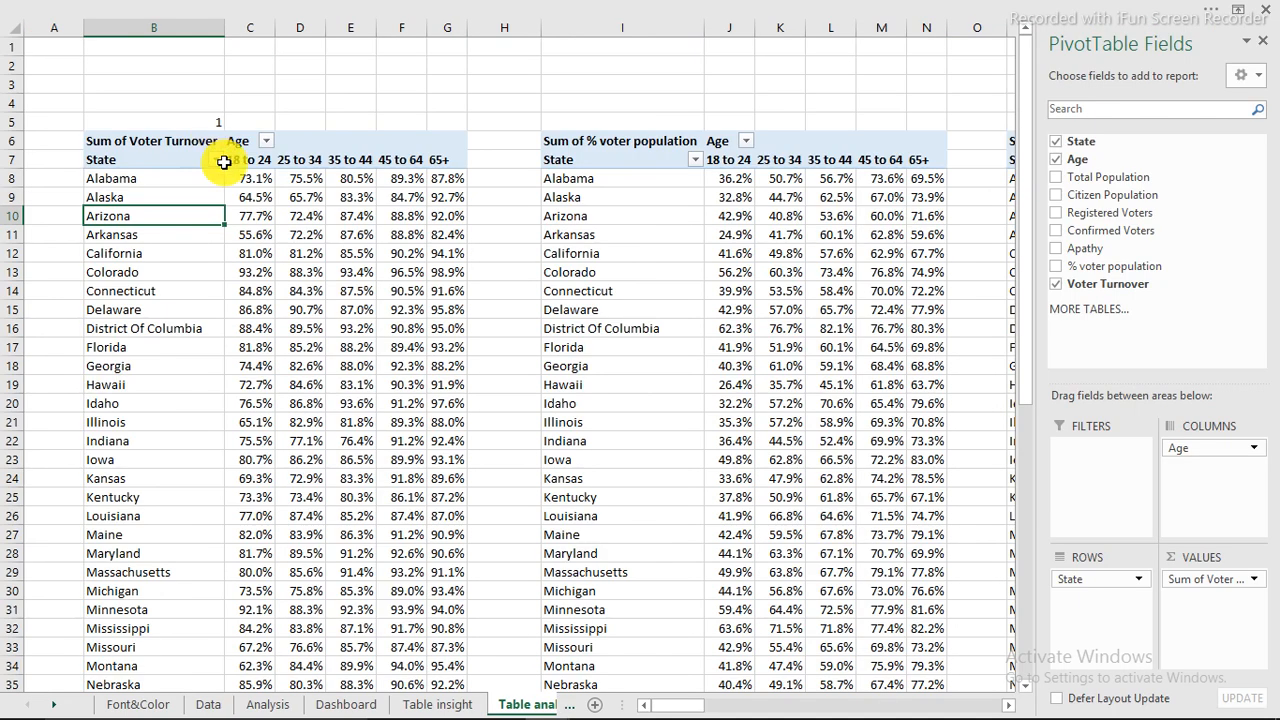
pyautogui.click(425, 705)
pyautogui.click(302, 60)
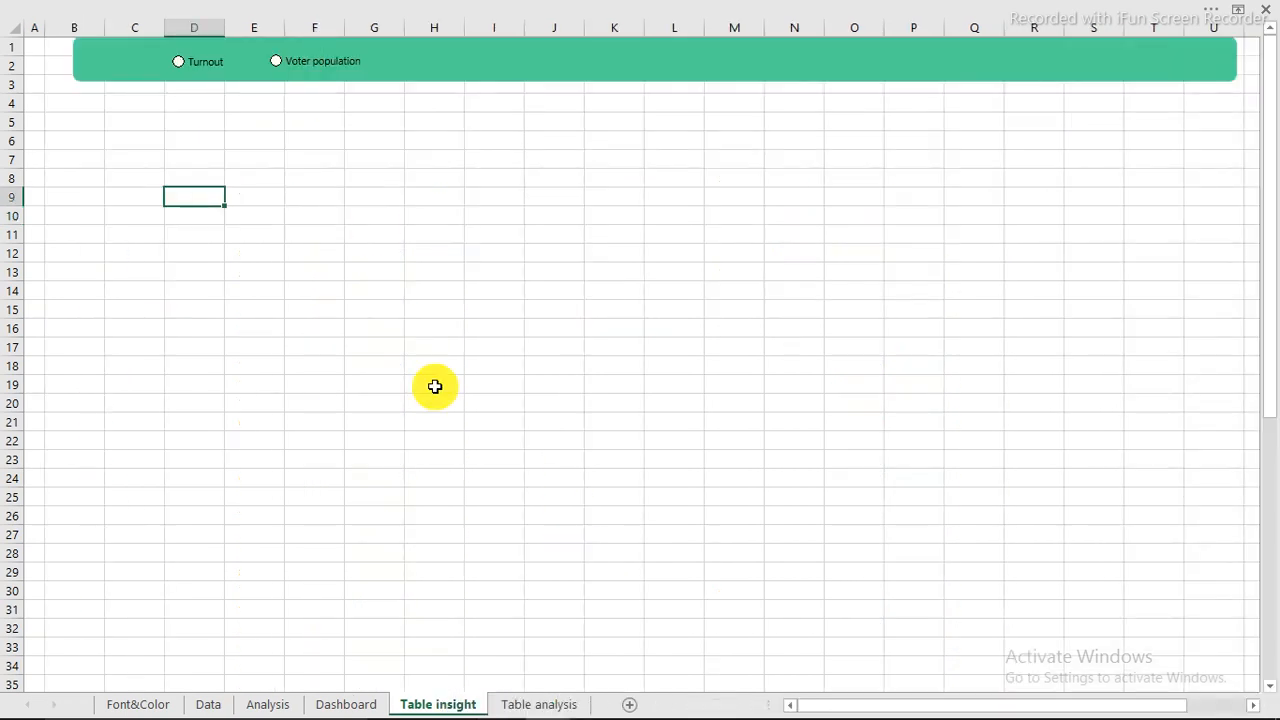
pyautogui.click(555, 705)
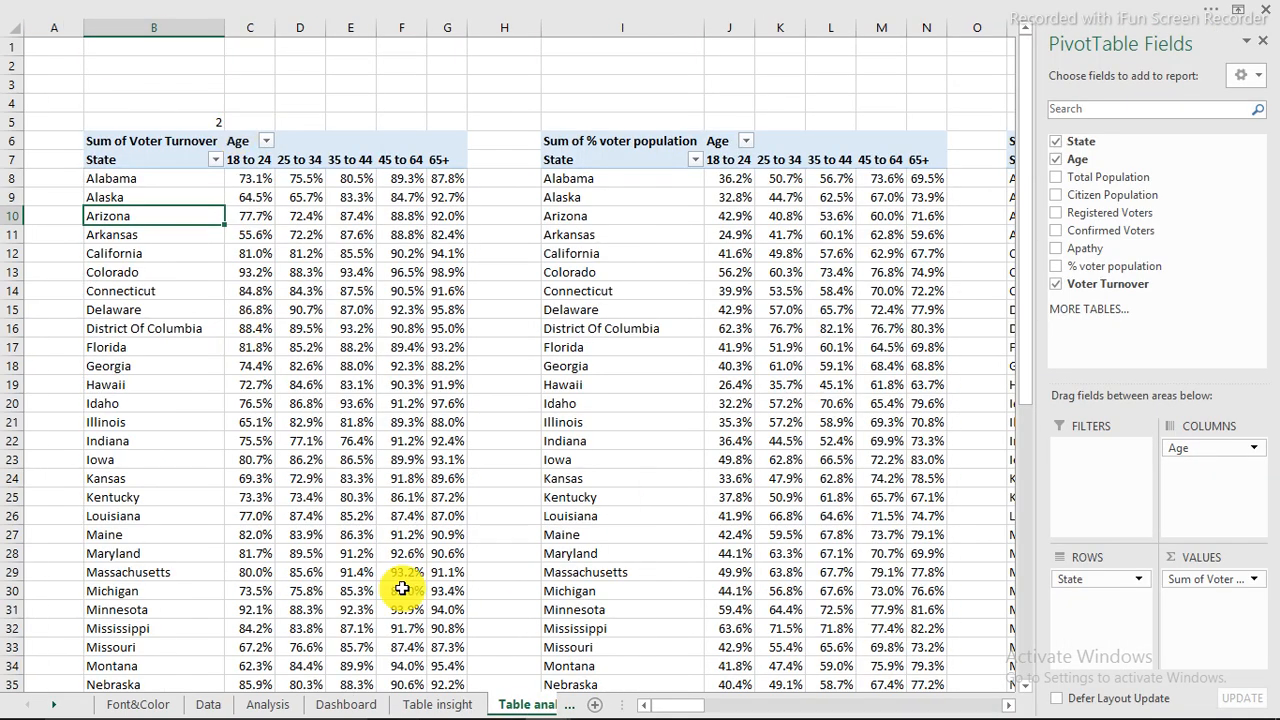
pyautogui.click(425, 703)
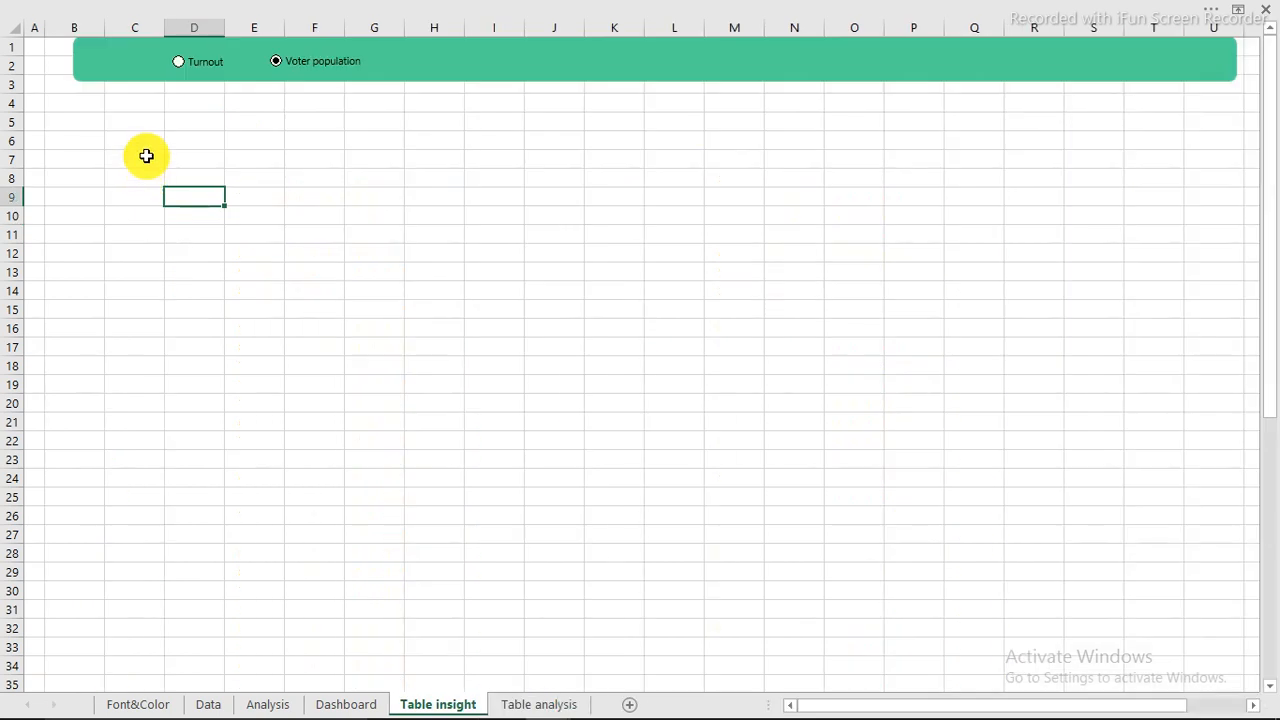
pyautogui.click(146, 156)
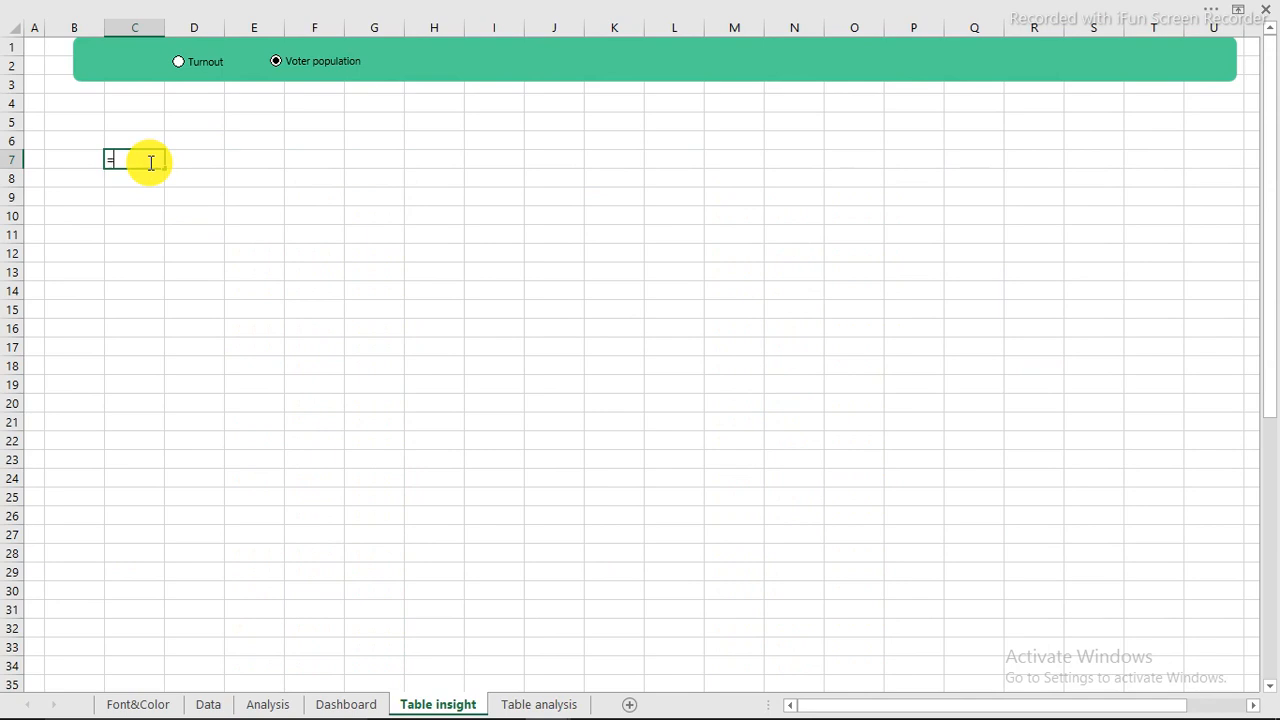
pyautogui.write('=if')
pyautogui.press('Tab')
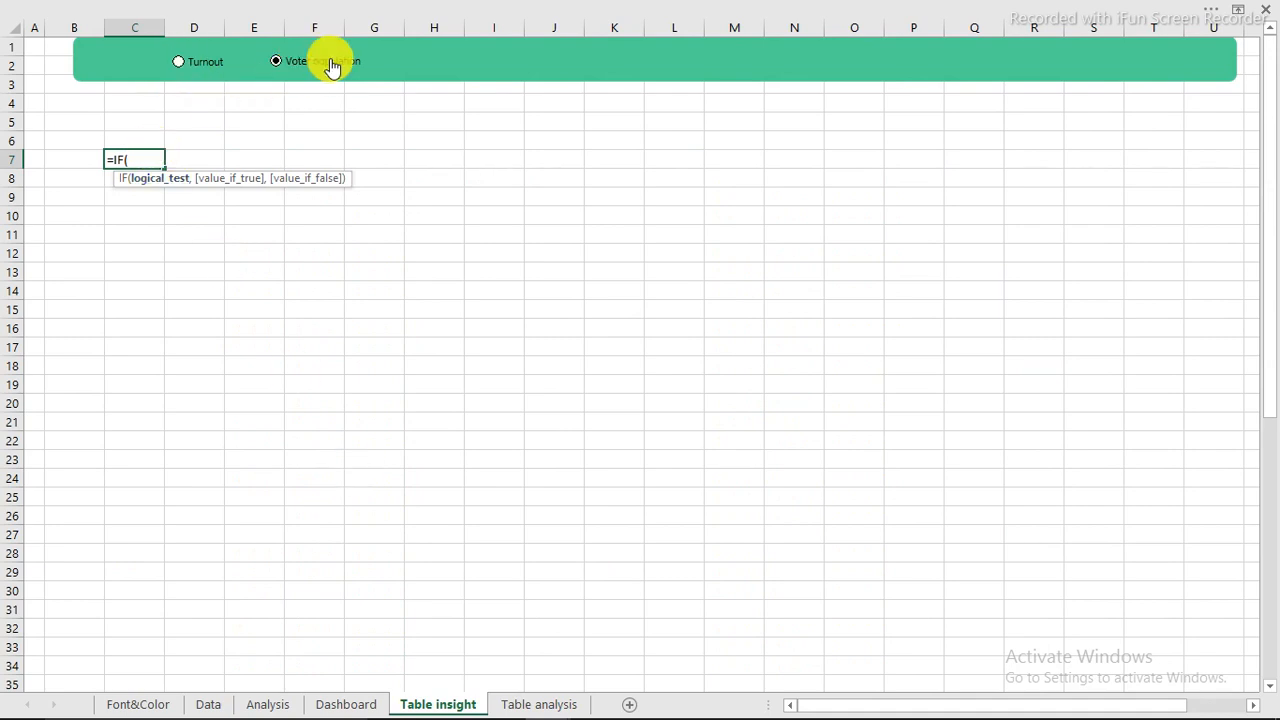
pyautogui.click(540, 704)
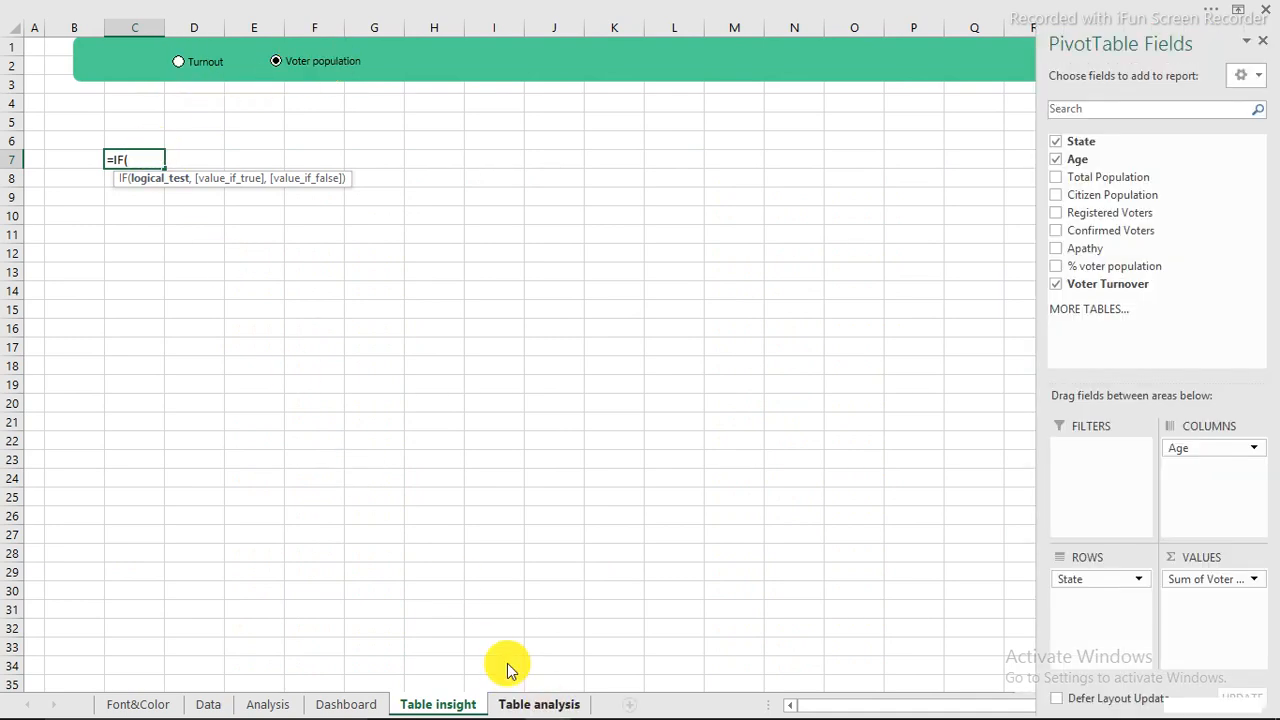
pyautogui.click(200, 123)
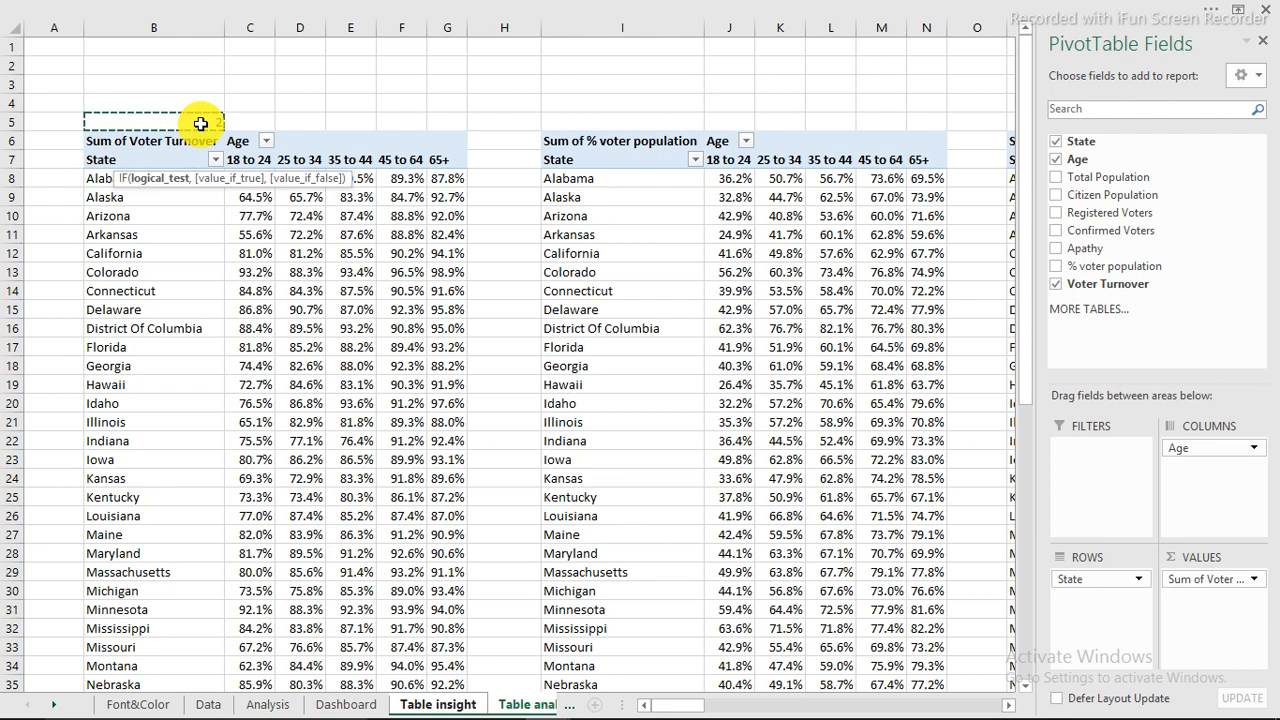
pyautogui.write('=')
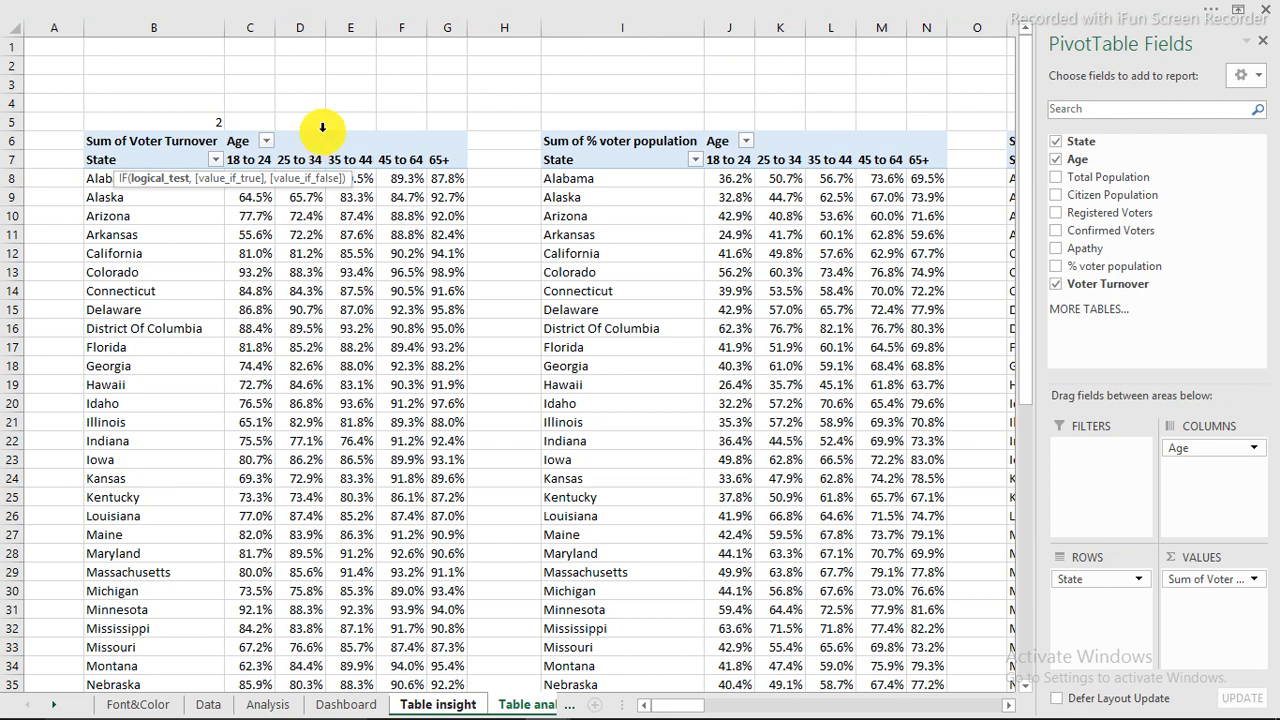
pyautogui.click(413, 10)
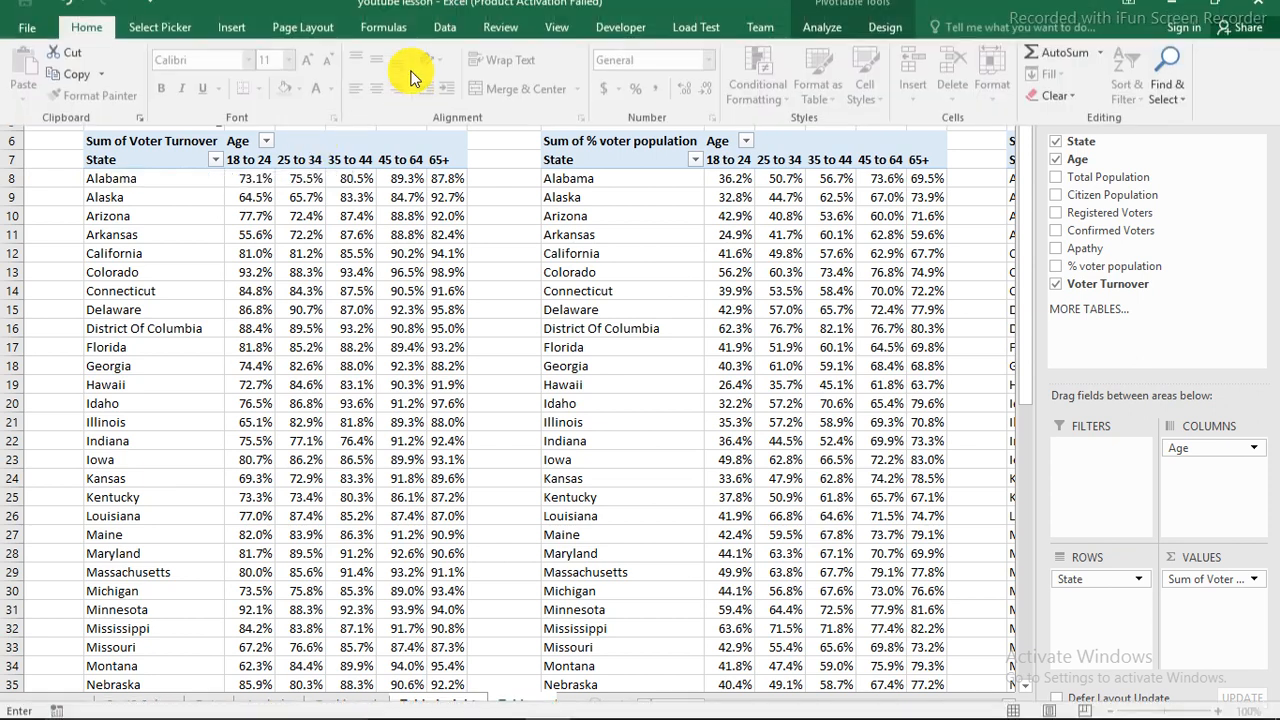
pyautogui.click(542, 40)
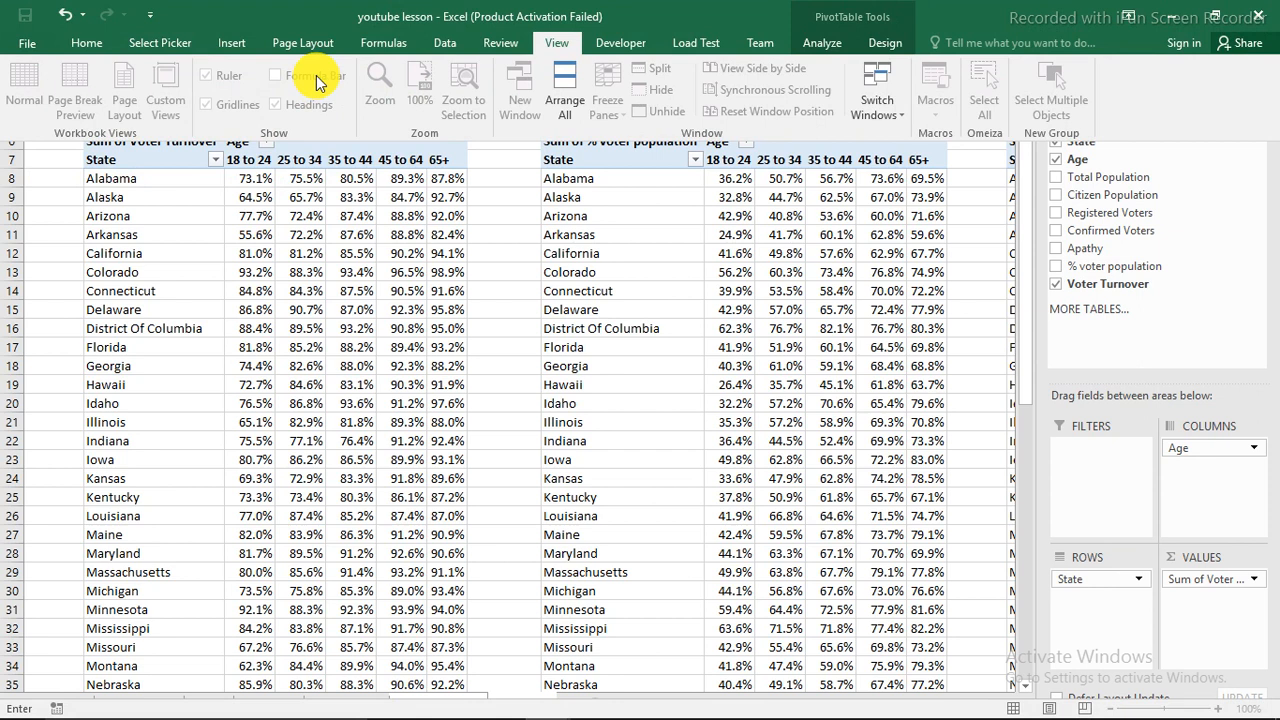
pyautogui.click(437, 320)
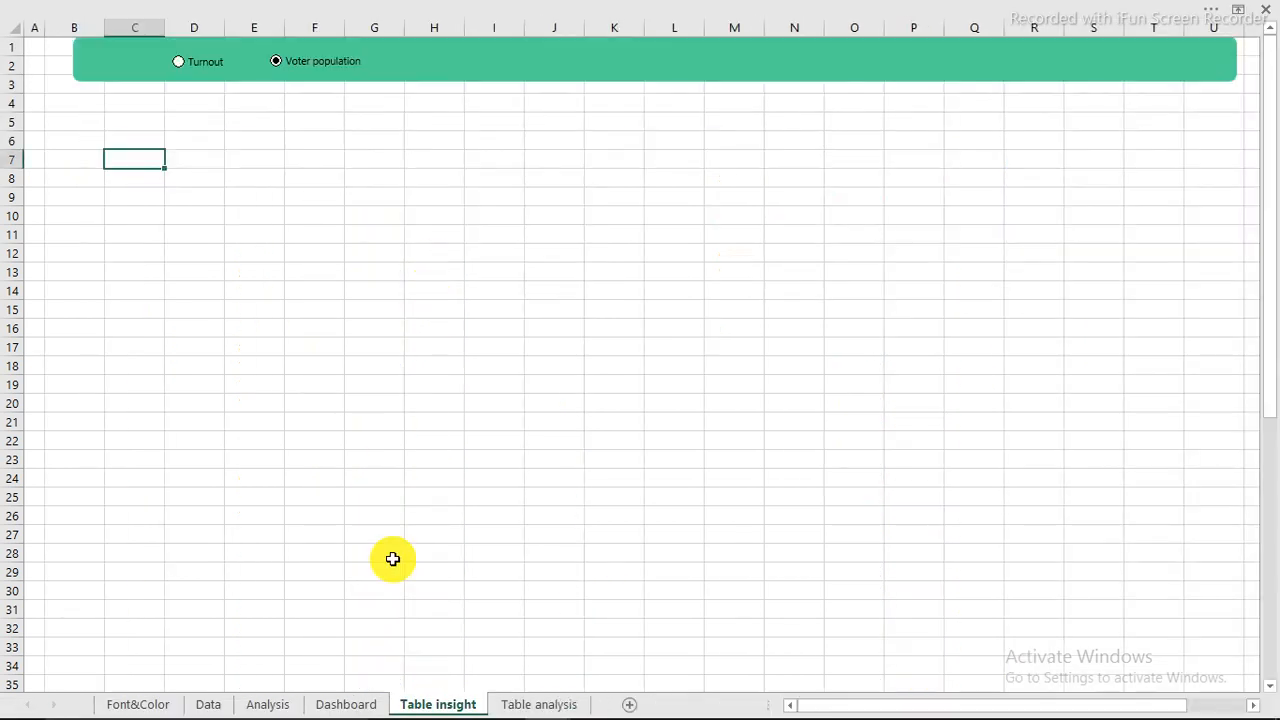
# Show the formula bar above the Table insight sheet.
pyautogui.click(453, 7)
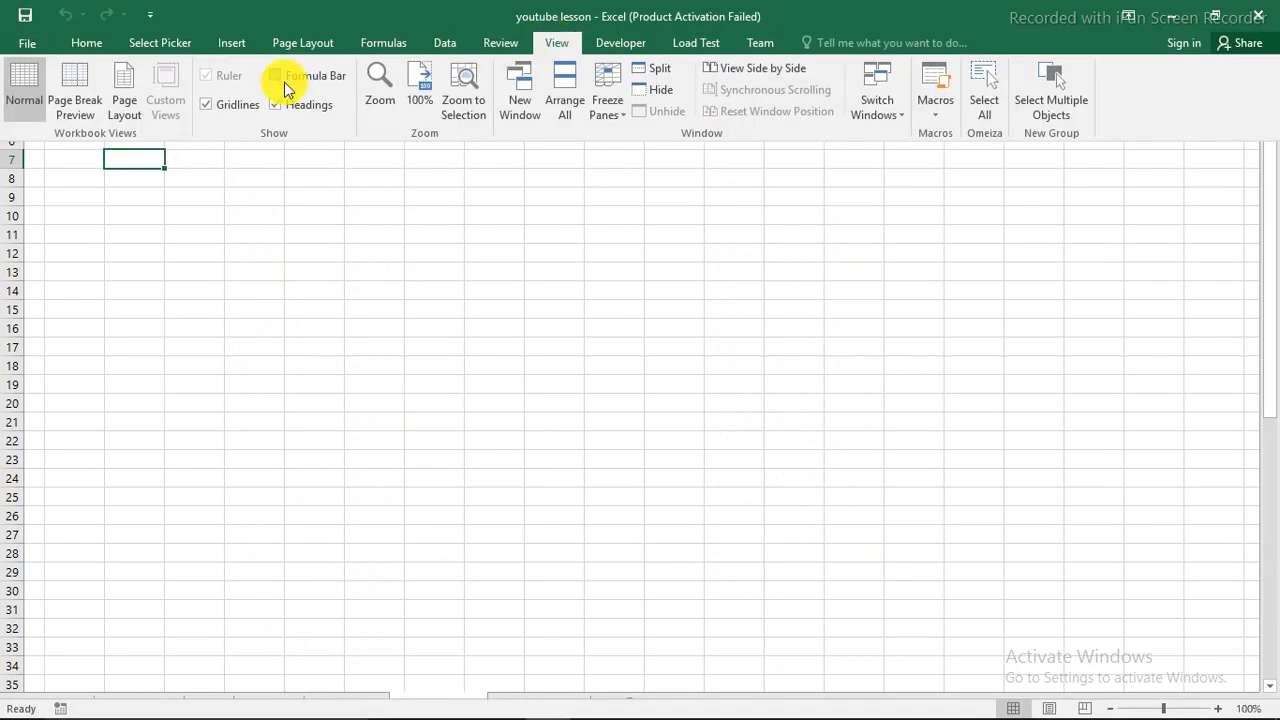
pyautogui.click(275, 76)
pyautogui.click(137, 207)
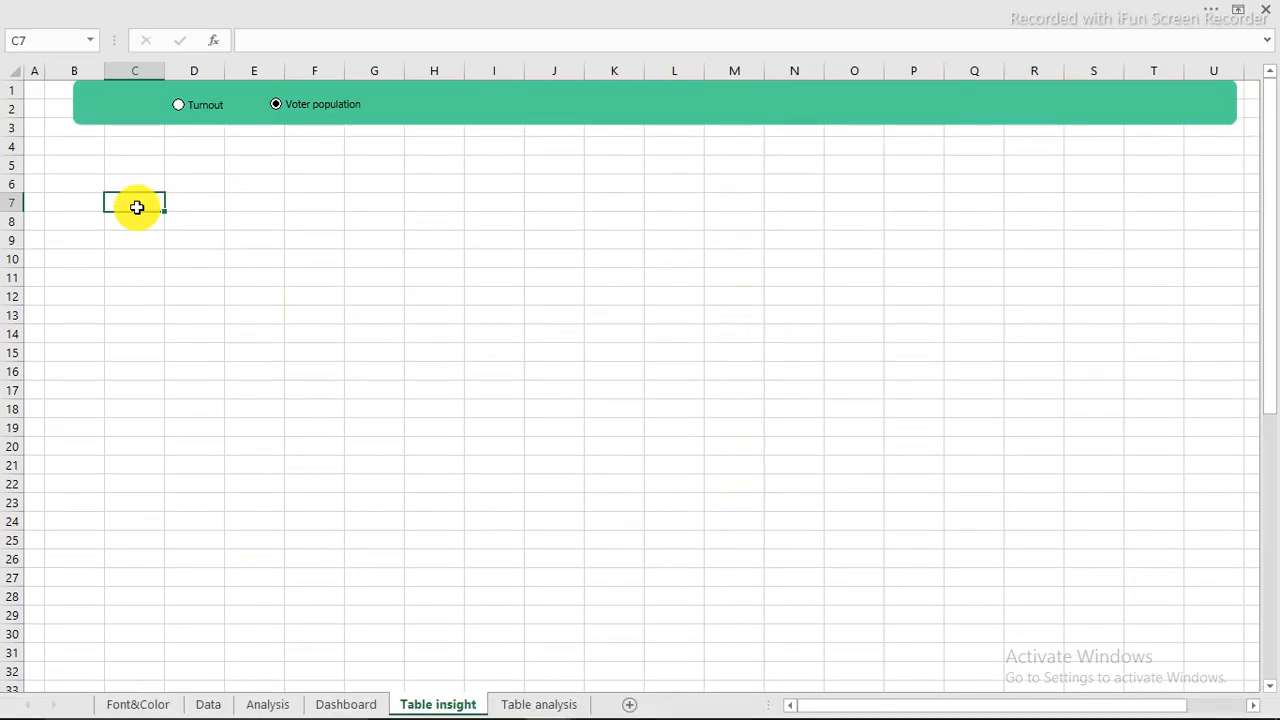
# Enter =IF('Table analysis'!$B$5=1,'Table analysis'!B7,'Table analysis'!I7) in cell C7 of Table insight.
pyautogui.write('=if')
pyautogui.press('Tab')
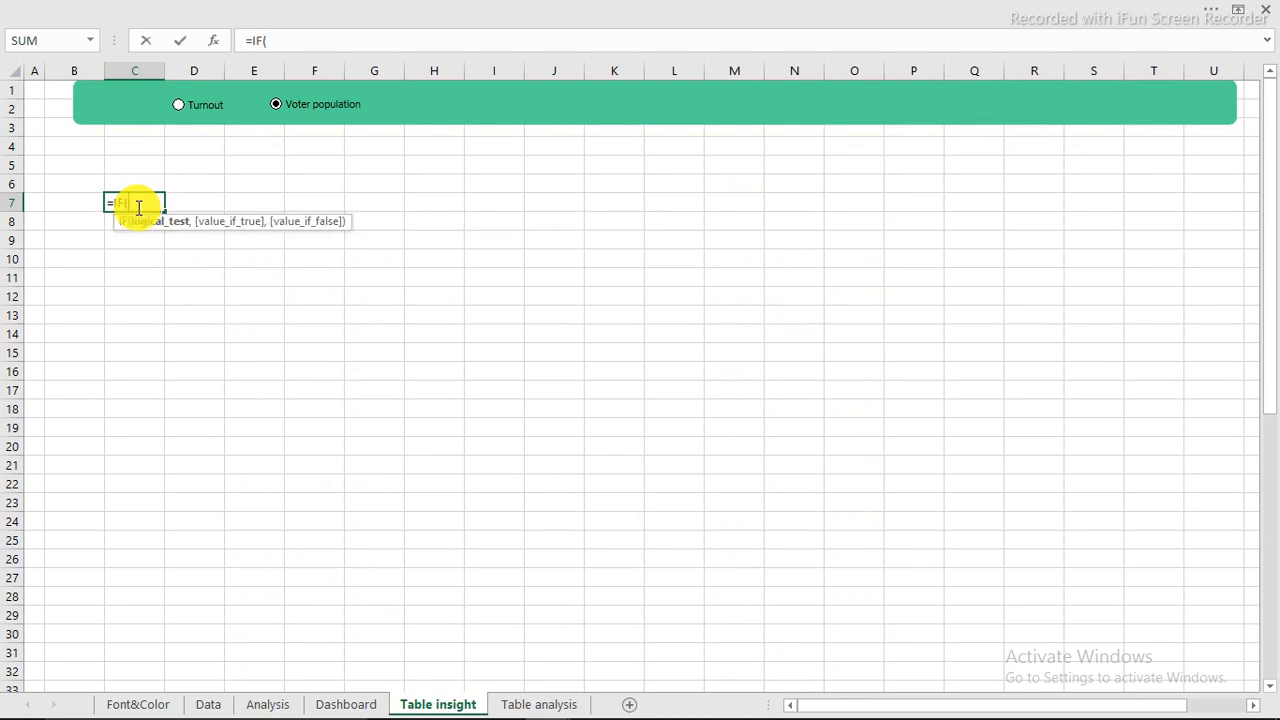
pyautogui.click(537, 706)
pyautogui.click(186, 165)
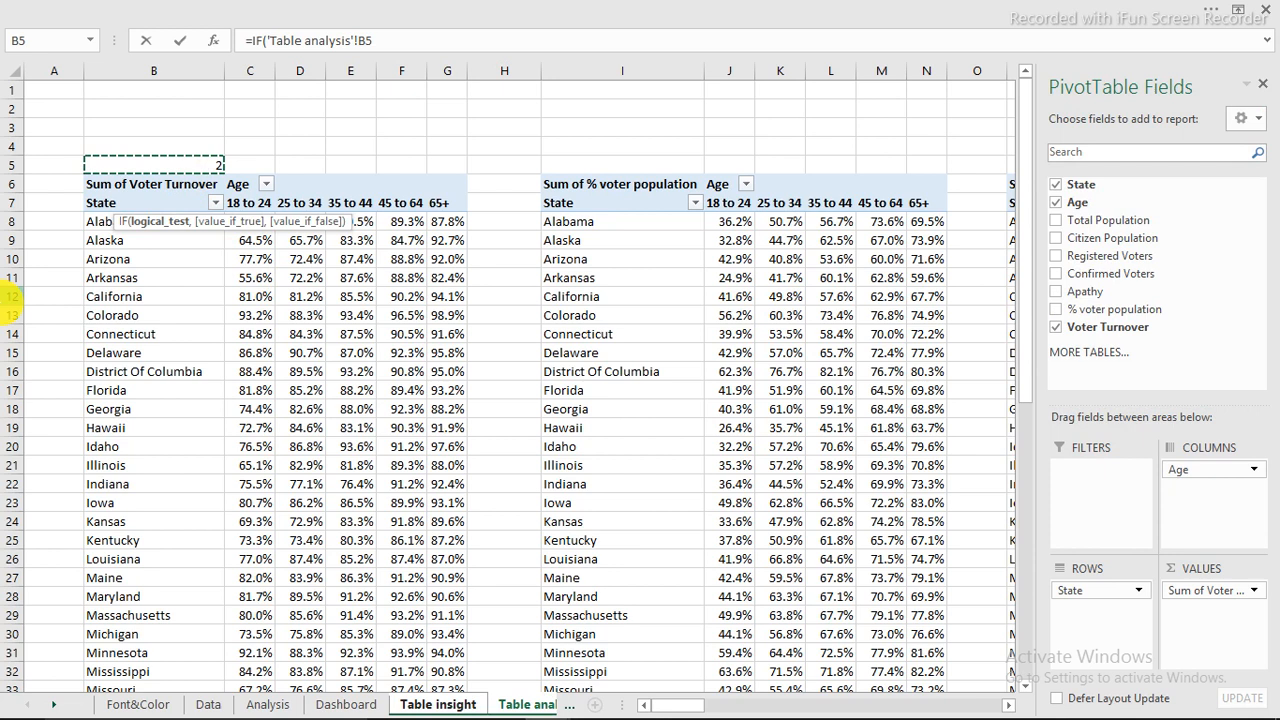
pyautogui.write('=1,')
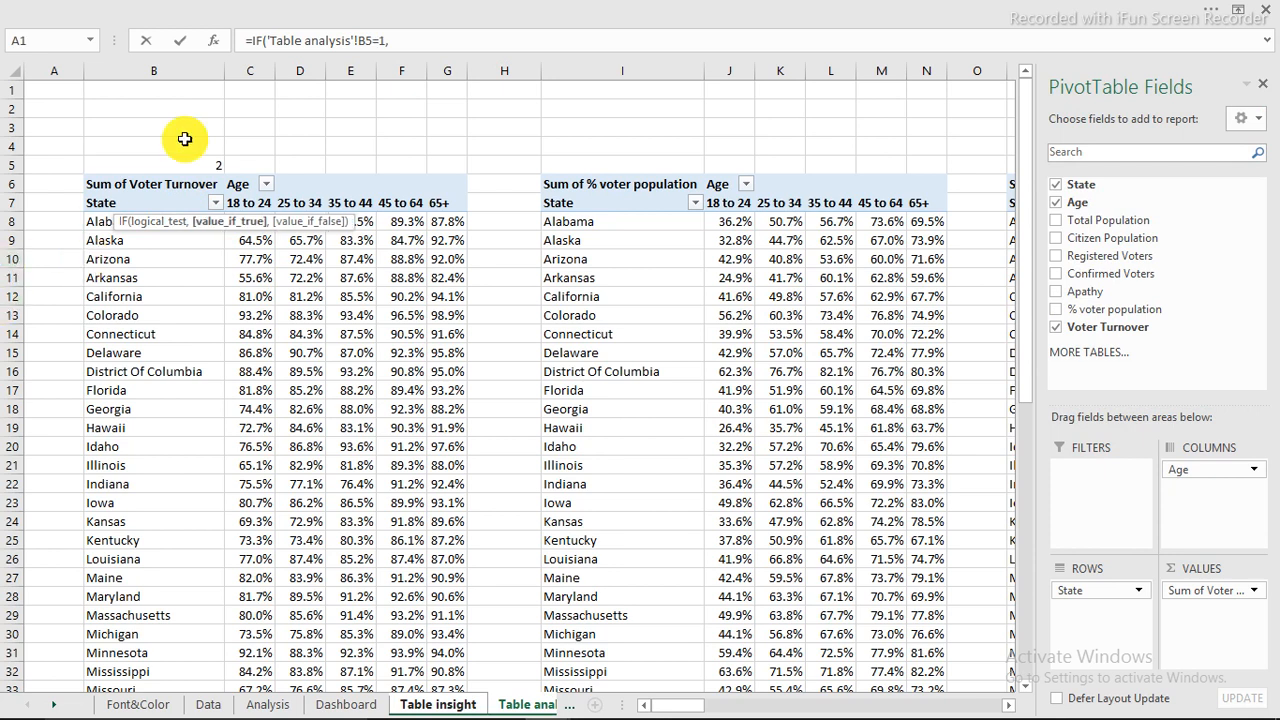
pyautogui.click(358, 38)
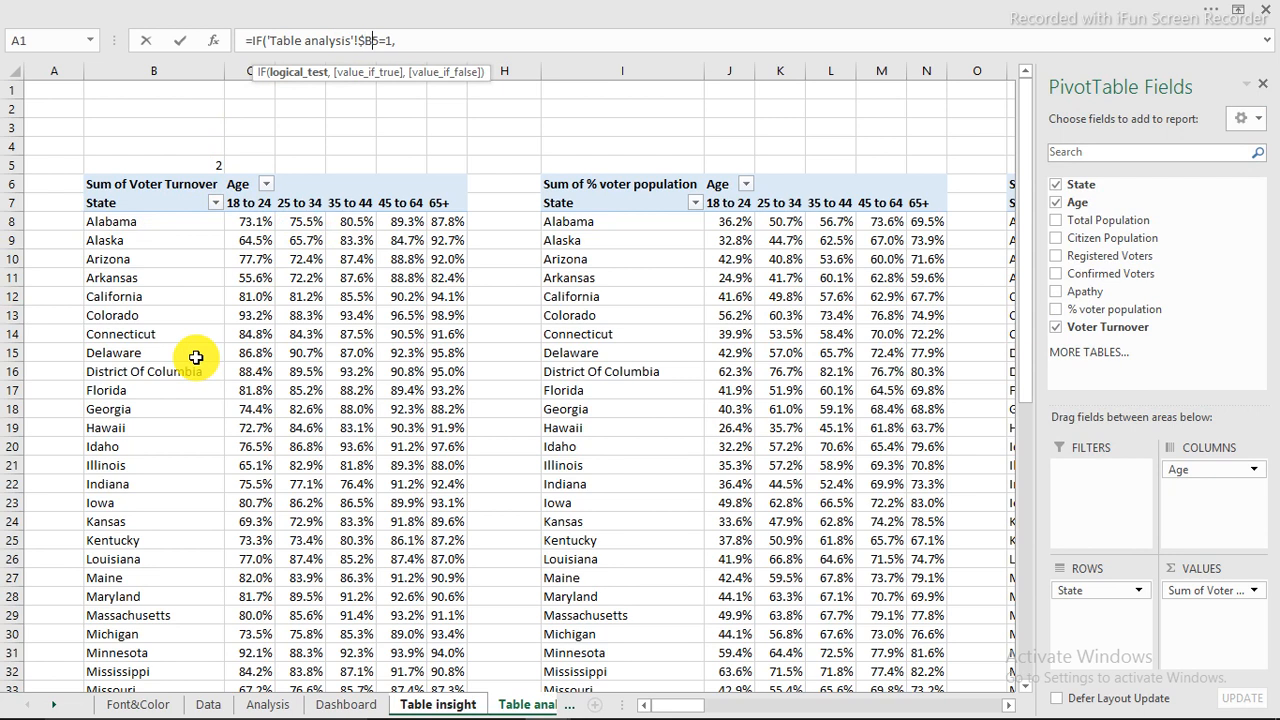
pyautogui.press('End')
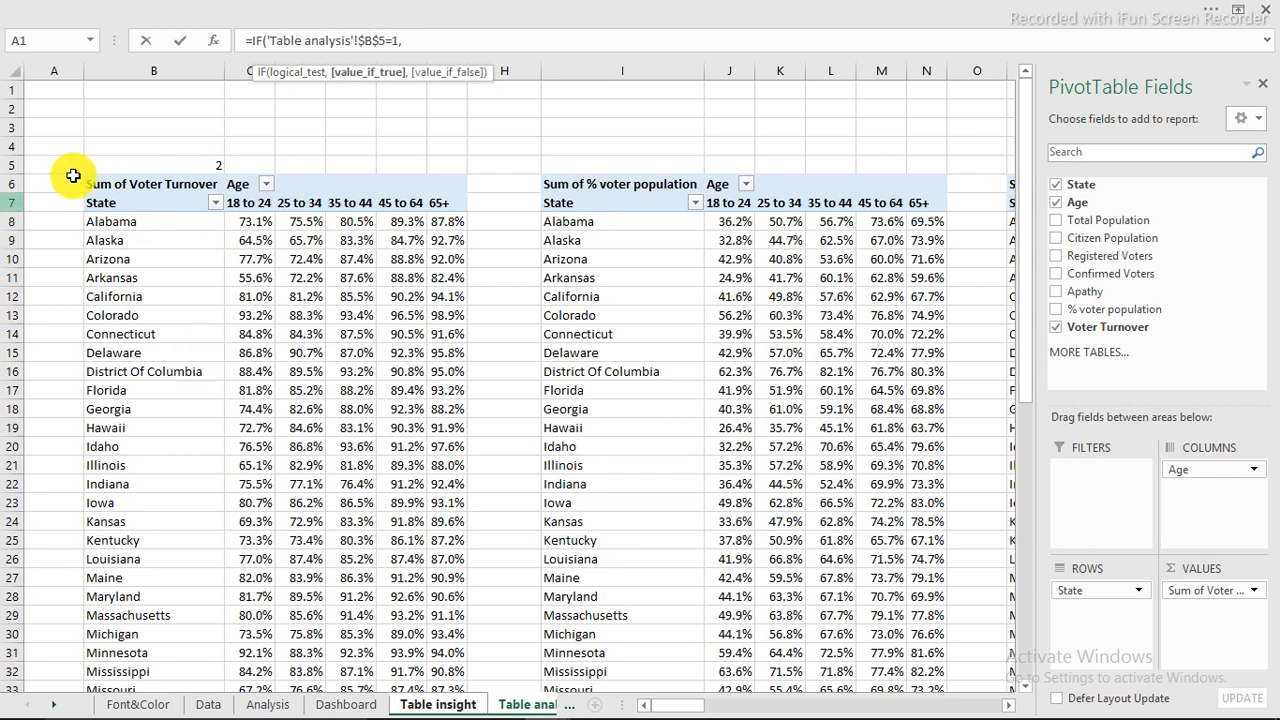
pyautogui.click(122, 205)
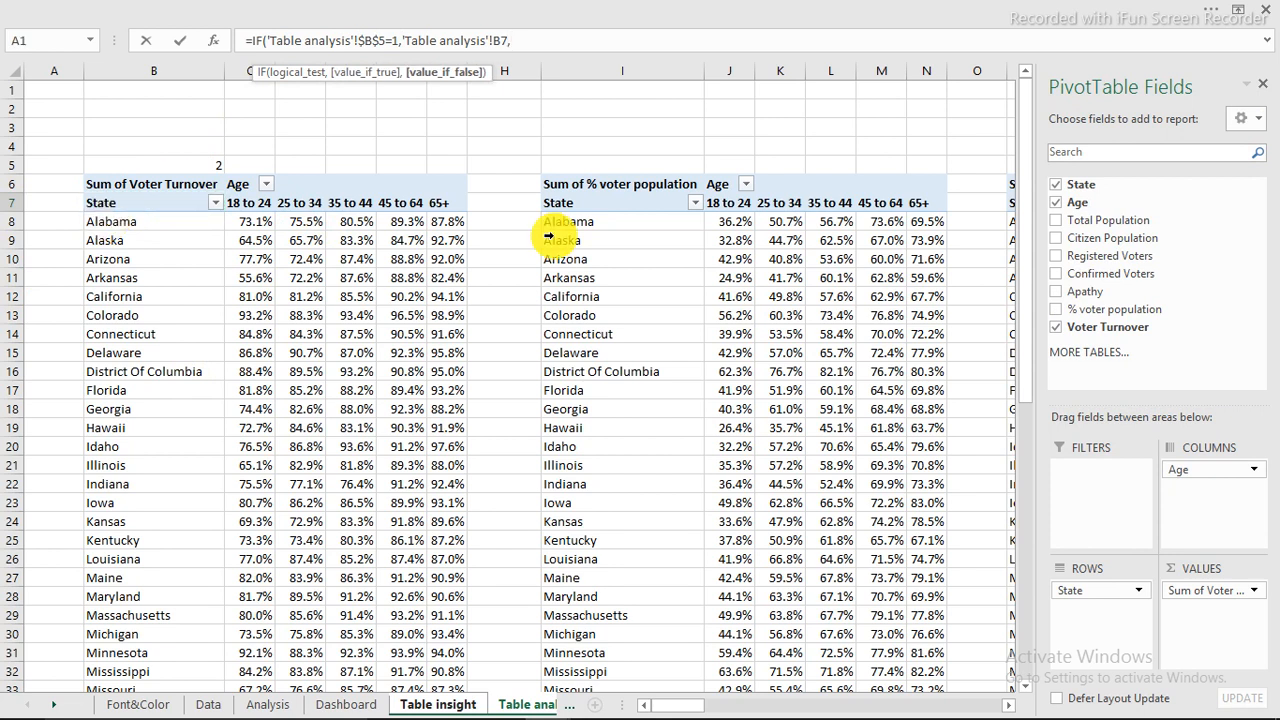
pyautogui.click(581, 205)
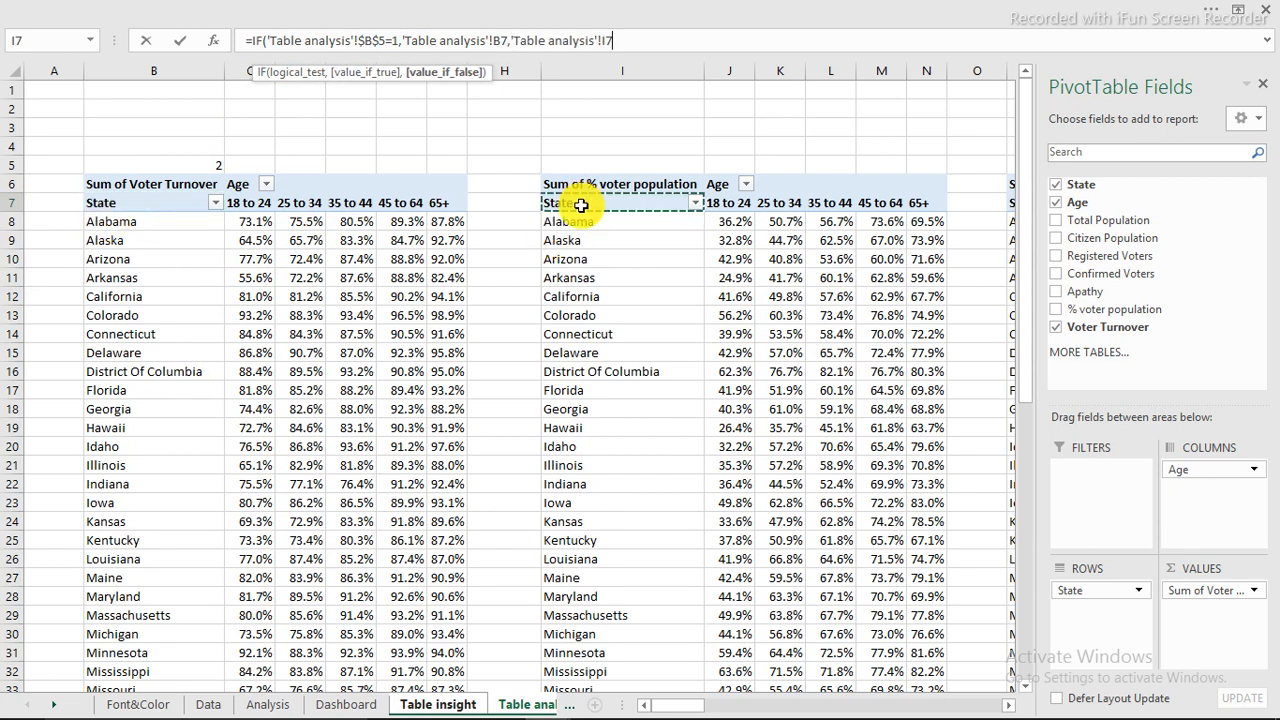
pyautogui.write(')')
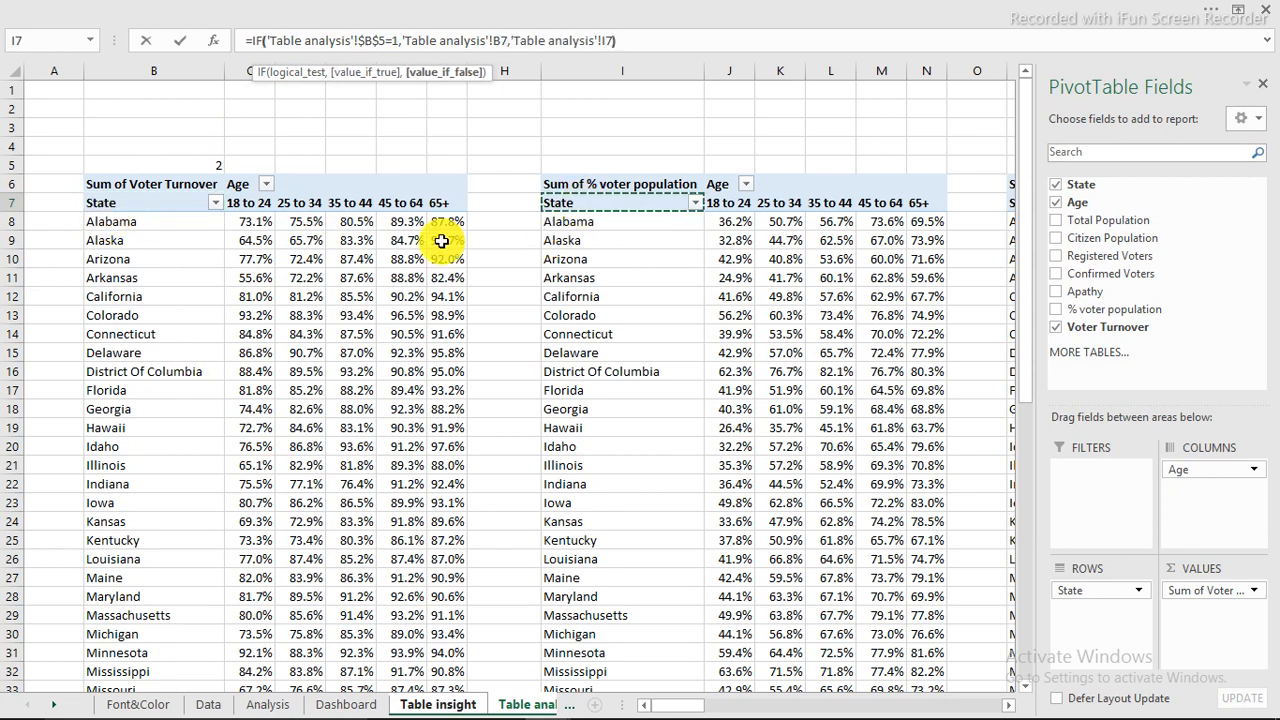
pyautogui.press('Return')
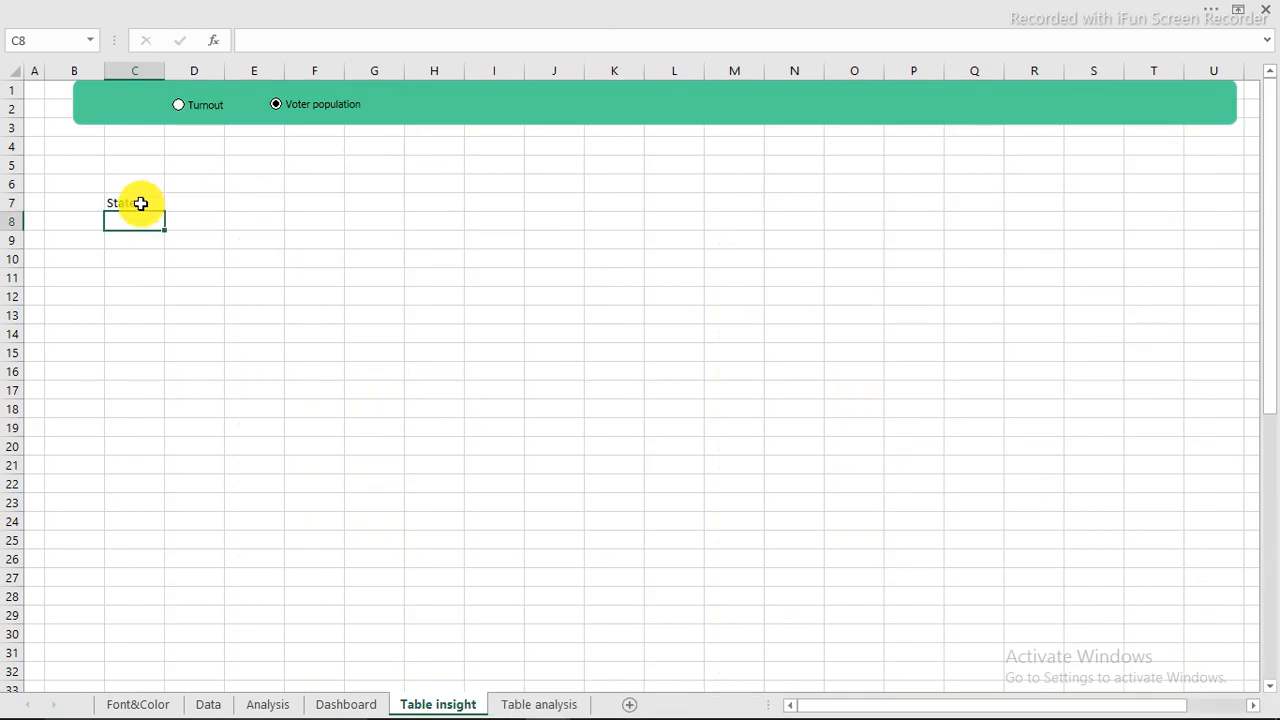
# Fill the C7 header formula across row 7 to column H and clear the surplus cell I7.
pyautogui.click(145, 204)
pyautogui.moveTo(164, 211); pyautogui.dragTo(509, 211)
pyautogui.click(504, 203)
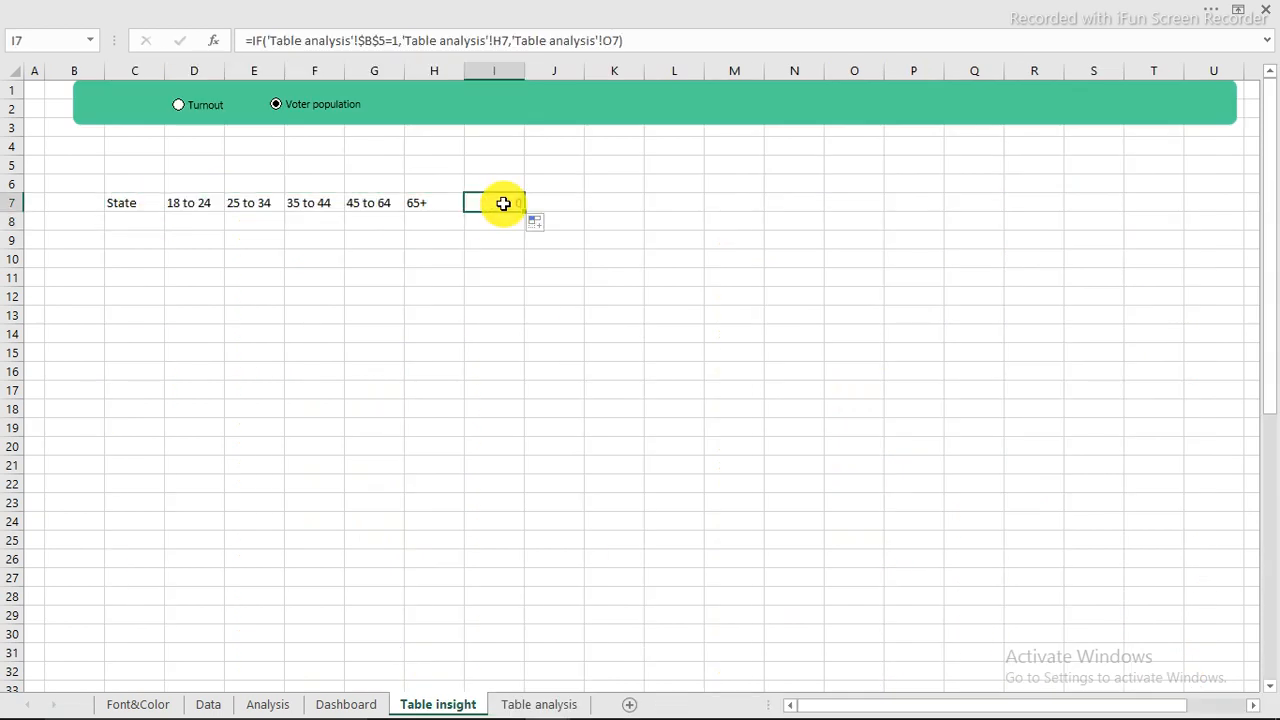
# Fill the formulas in C7:H7 of Table insight down past the last state, through row 65.
pyautogui.click(127, 201)
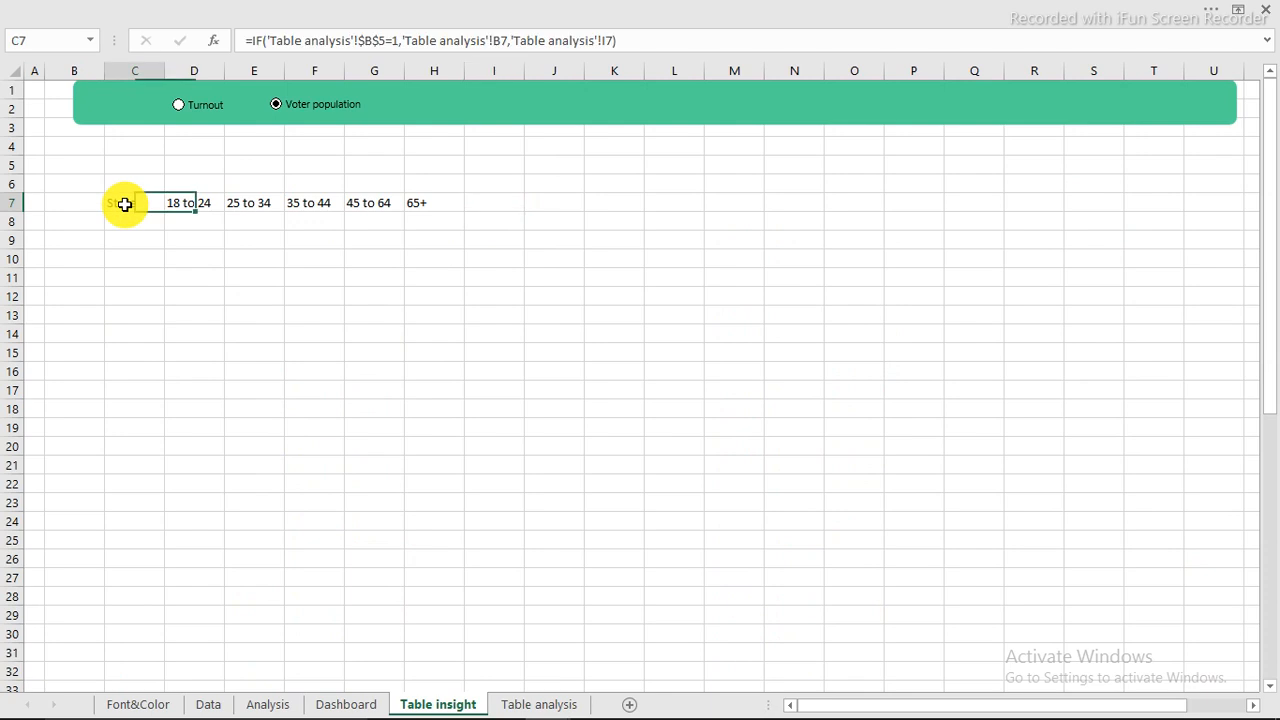
pyautogui.moveTo(139, 204); pyautogui.dragTo(417, 657)
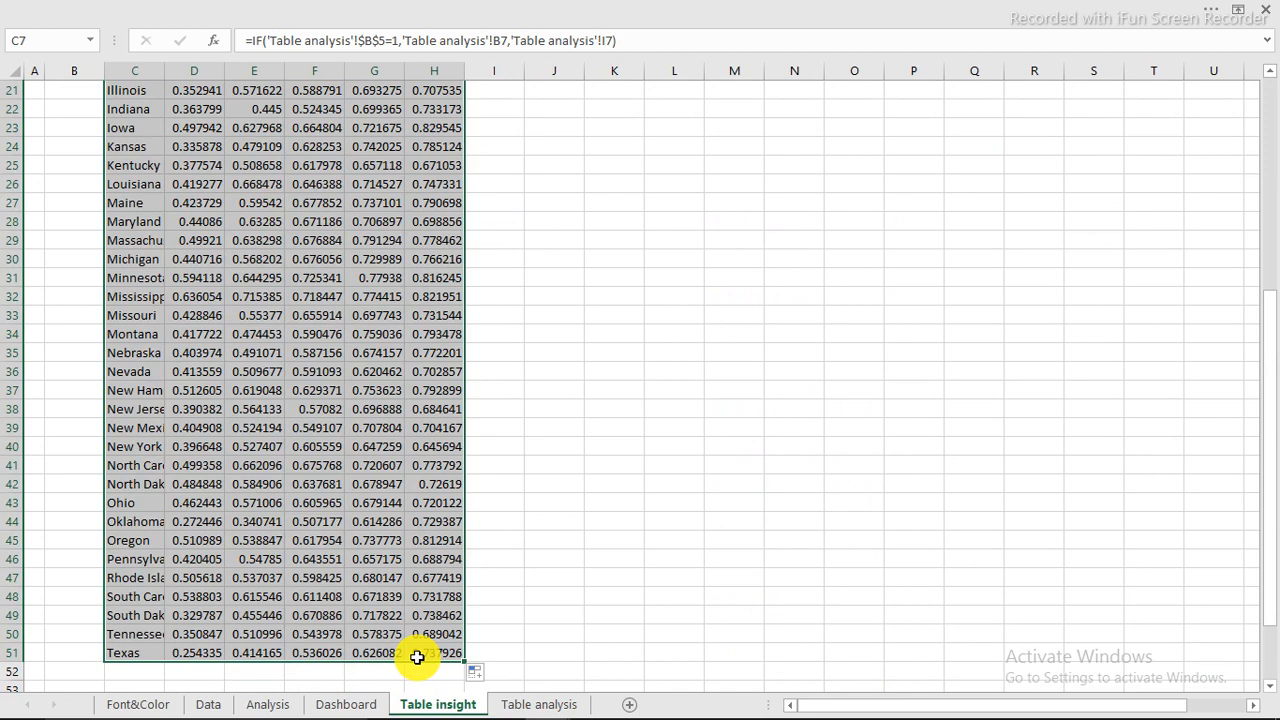
pyautogui.scroll(-2, 417, 657)
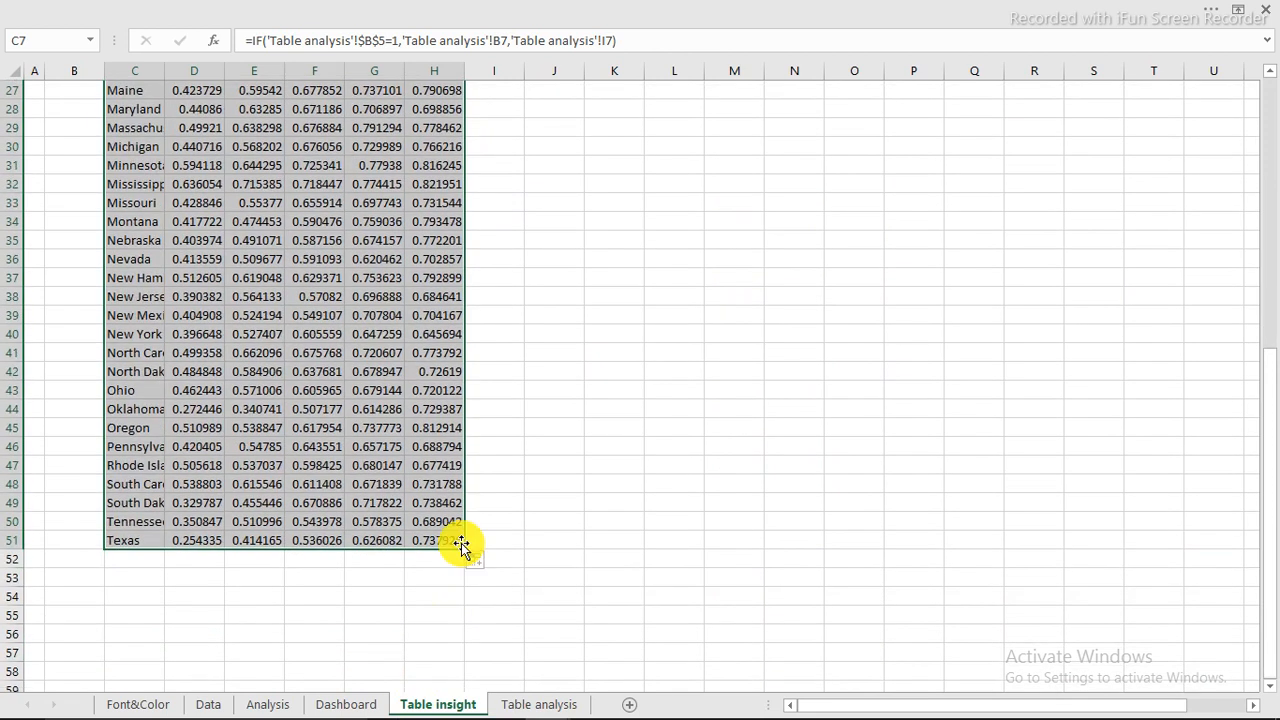
pyautogui.moveTo(465, 551); pyautogui.dragTo(457, 651)
pyautogui.scroll(-2, 460, 649)
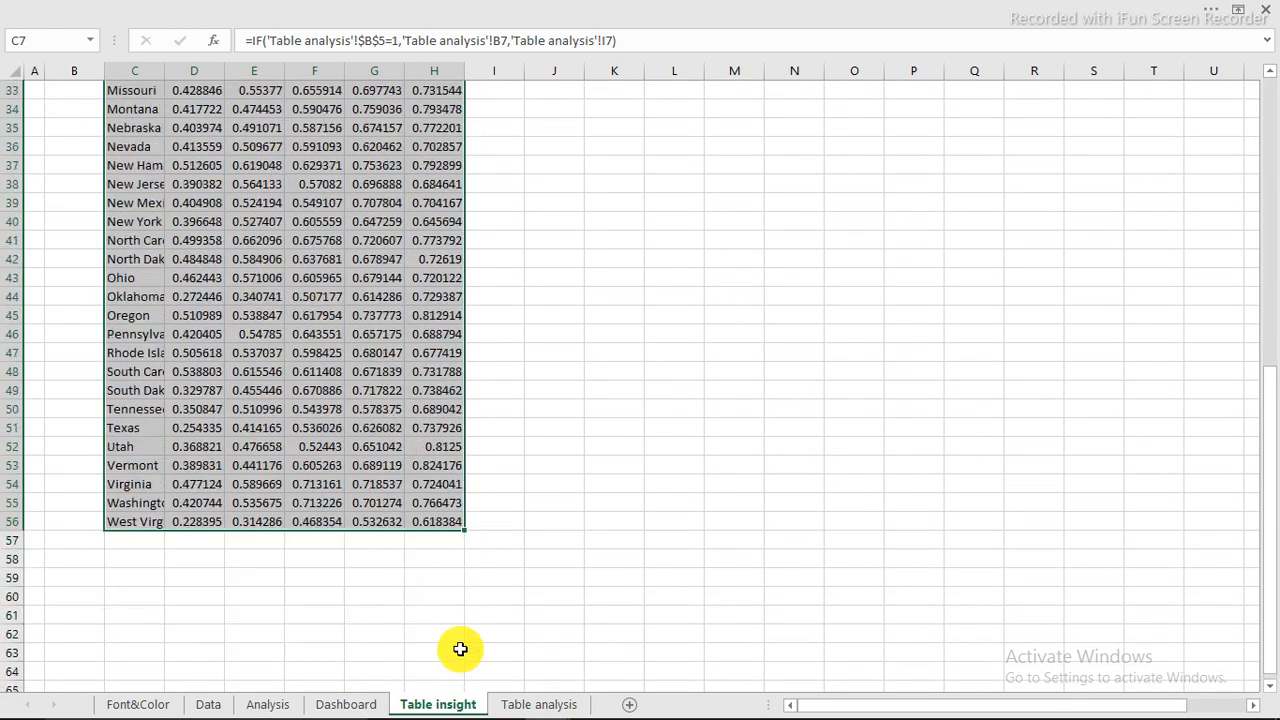
pyautogui.scroll(-1, 460, 649)
pyautogui.moveTo(466, 474); pyautogui.dragTo(453, 645)
# Clear the surplus zero rows in C59:H66 below Wyoming.
pyautogui.moveTo(151, 519); pyautogui.dragTo(451, 654)
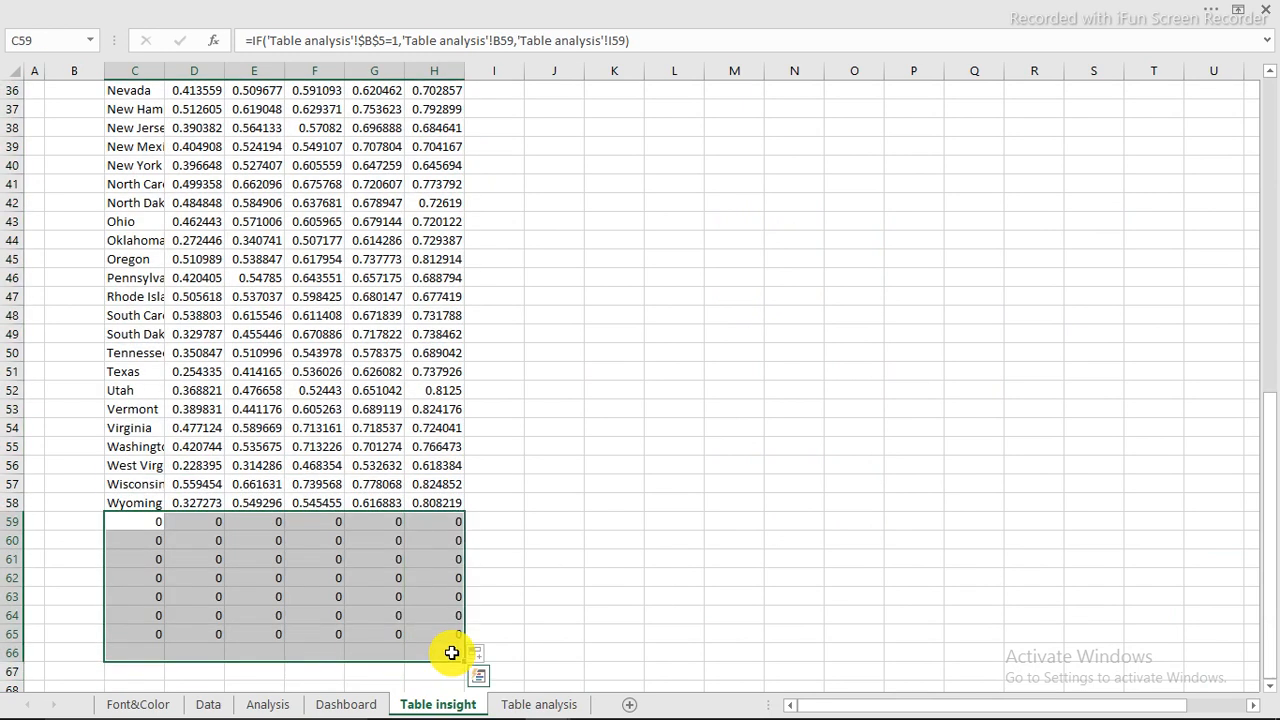
pyautogui.press('Delete')
pyautogui.scroll(12, 430, 505)
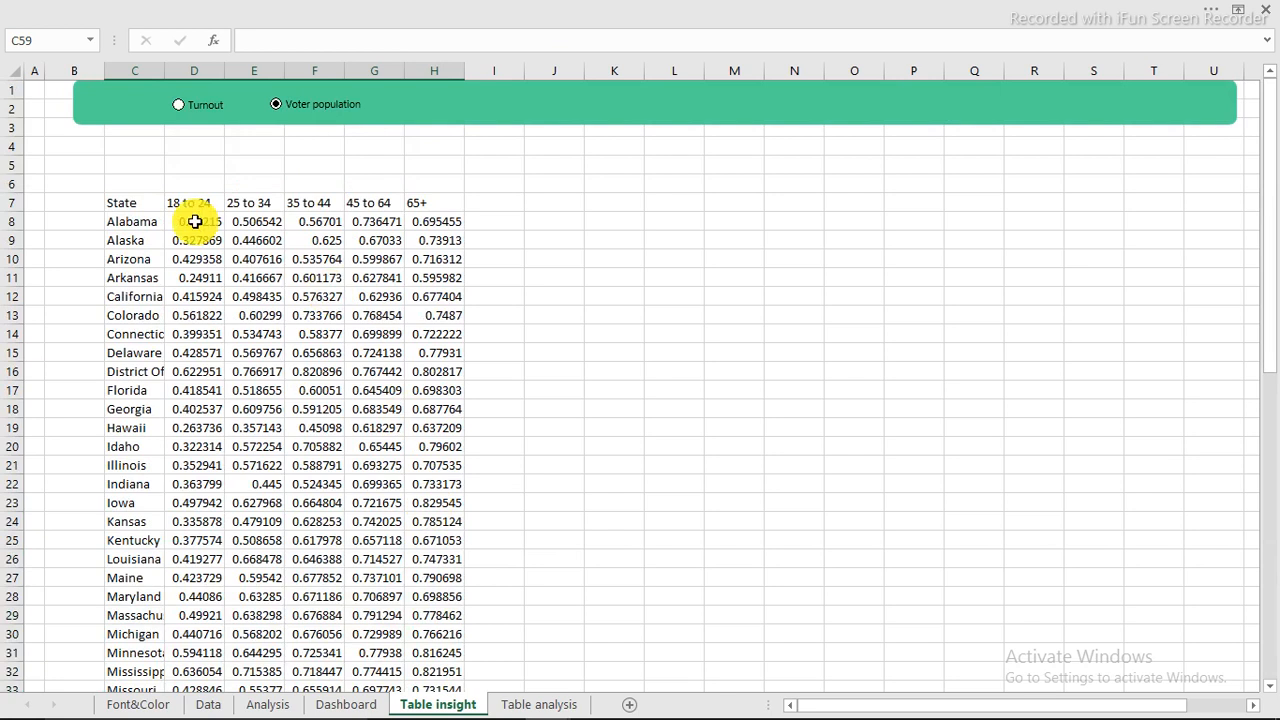
# Switch between Turnout and Voter population to check the state table, finishing on Turnout.
pyautogui.click(190, 107)
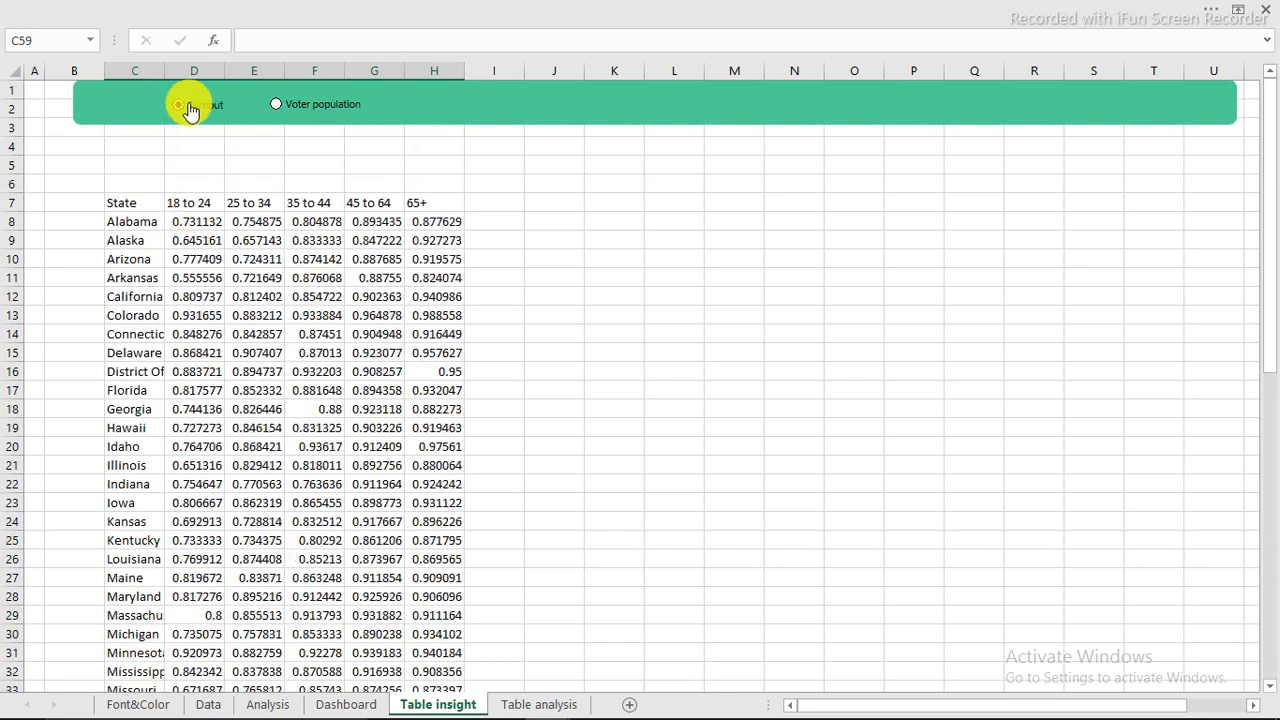
pyautogui.click(280, 106)
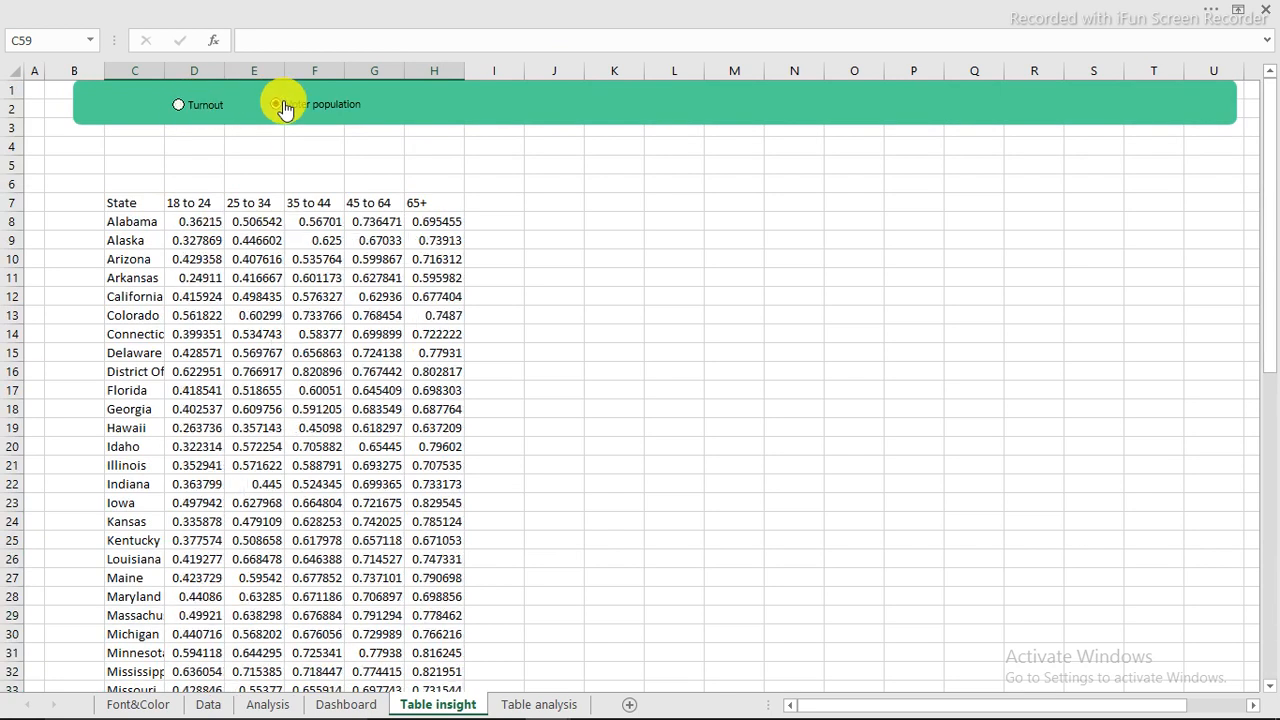
pyautogui.click(190, 107)
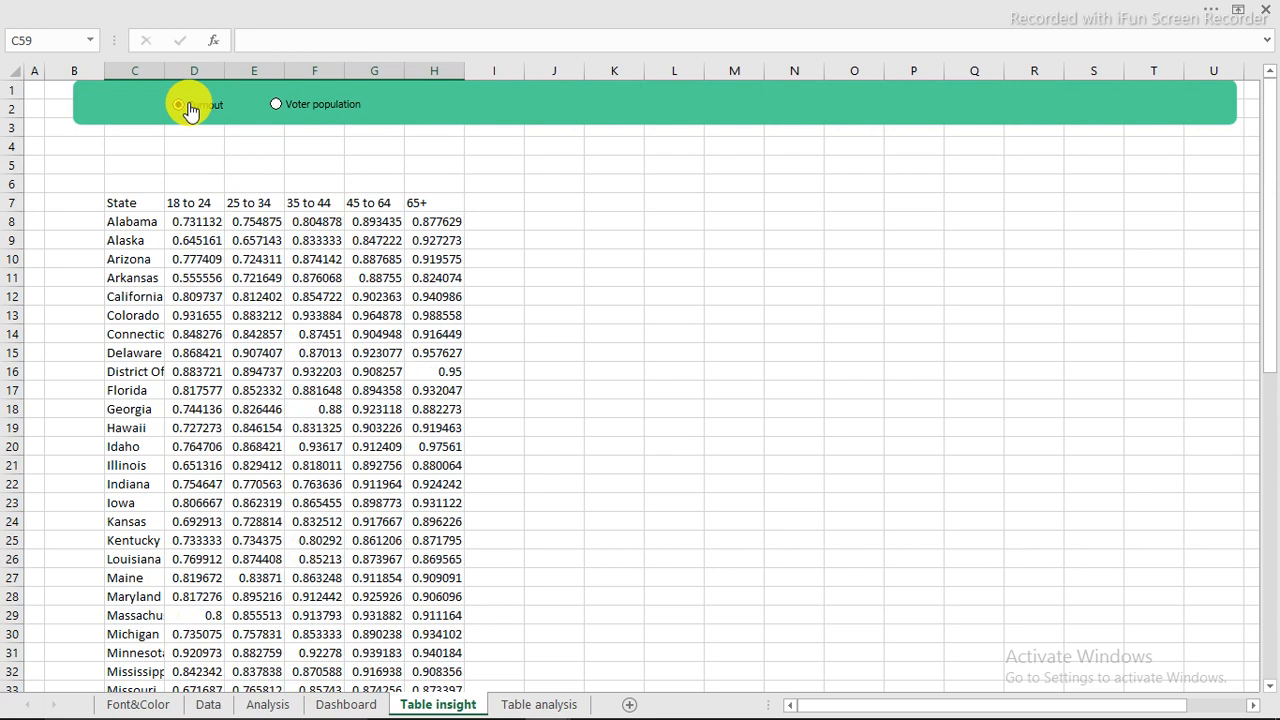
# Insert an option button form control over columns P to Q of the green banner and place a copy beside it over R to S.
pyautogui.click(554, 203)
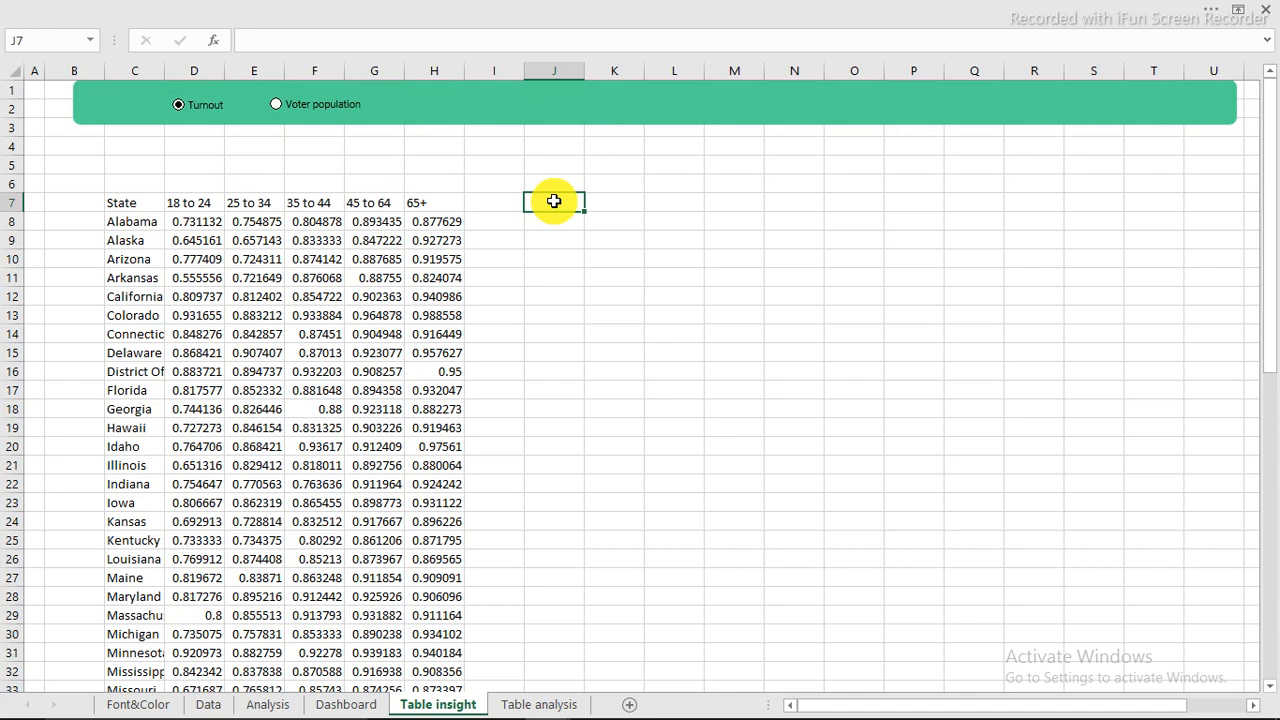
pyautogui.click(523, 9)
pyautogui.click(628, 44)
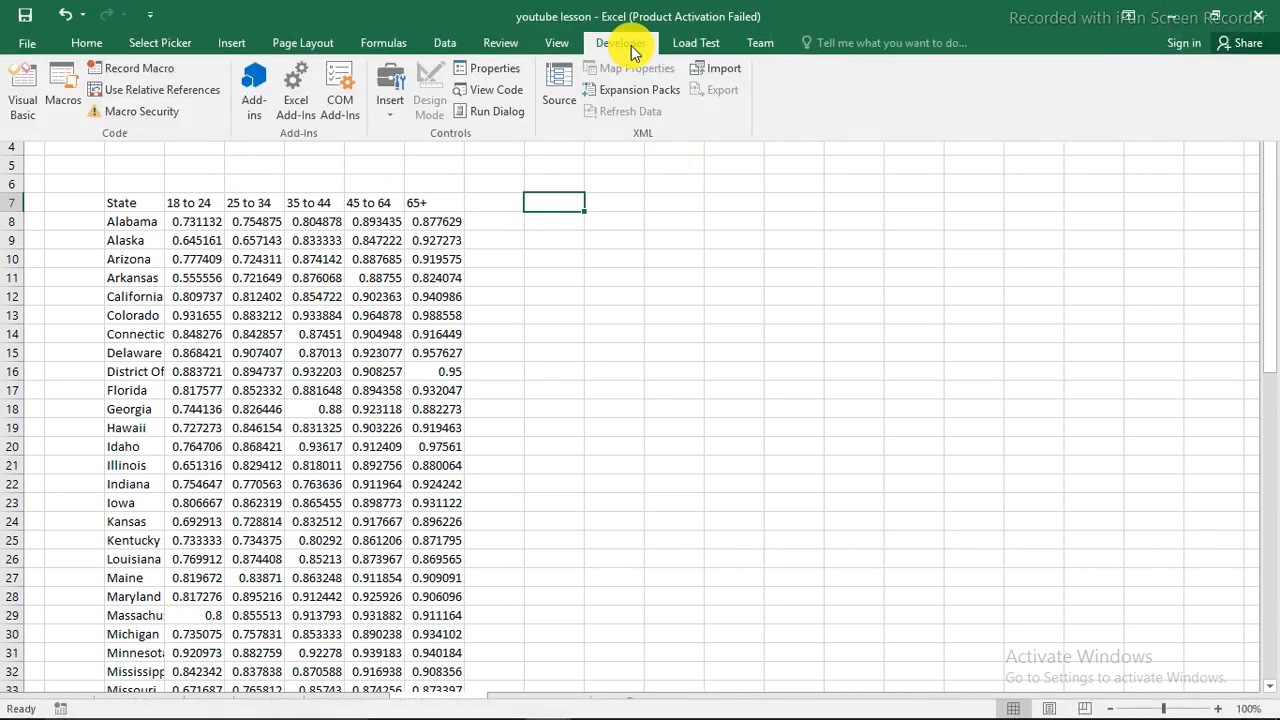
pyautogui.click(406, 112)
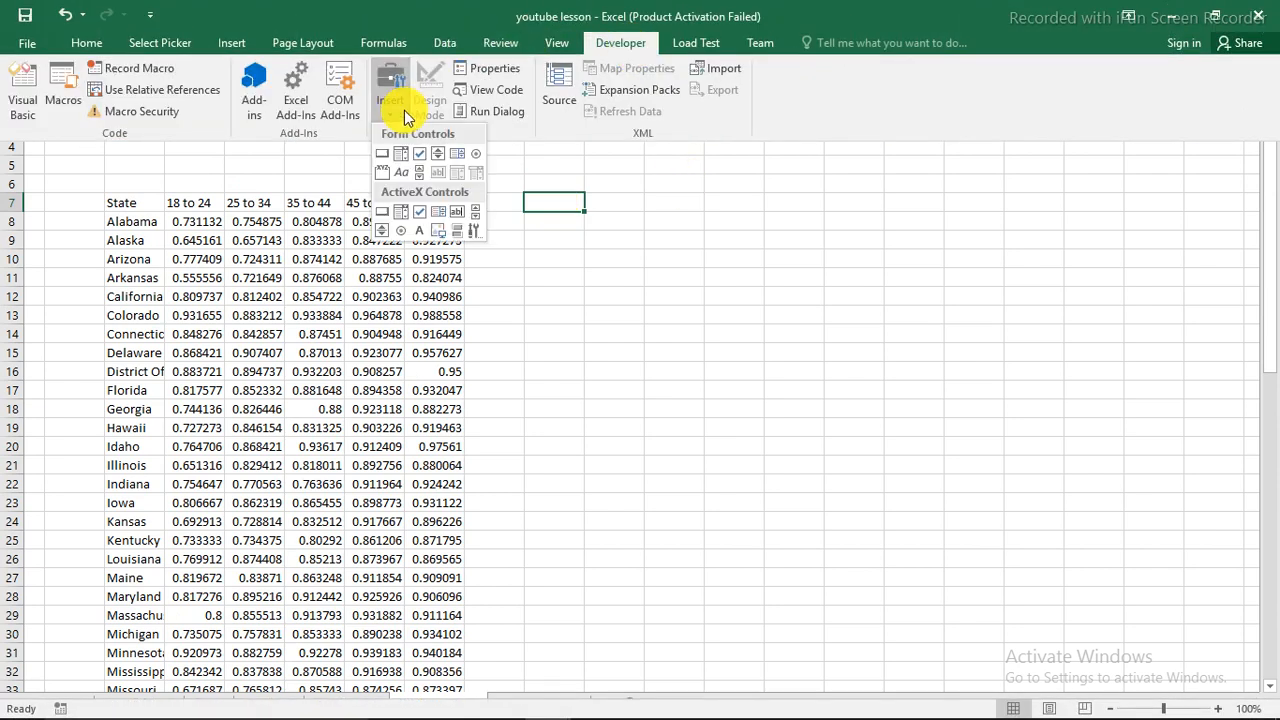
pyautogui.click(476, 162)
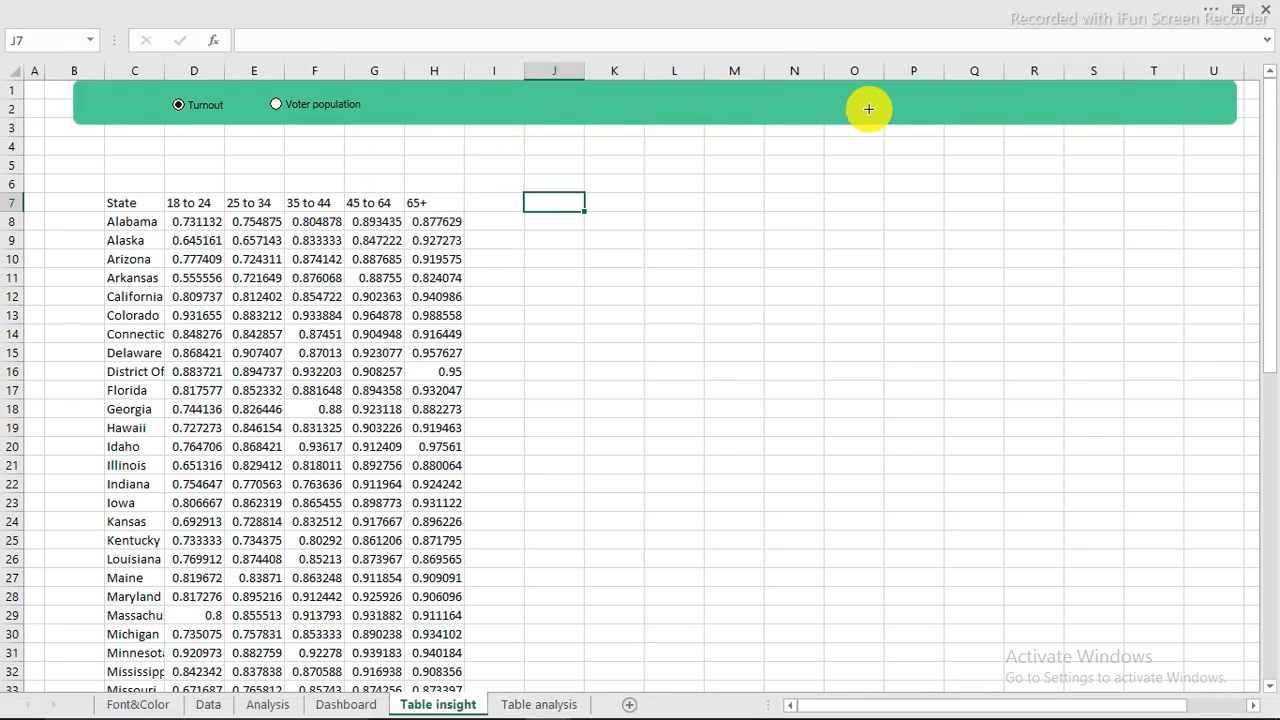
pyautogui.click(913, 102)
pyautogui.moveTo(983, 122); pyautogui.dragTo(1100, 95)
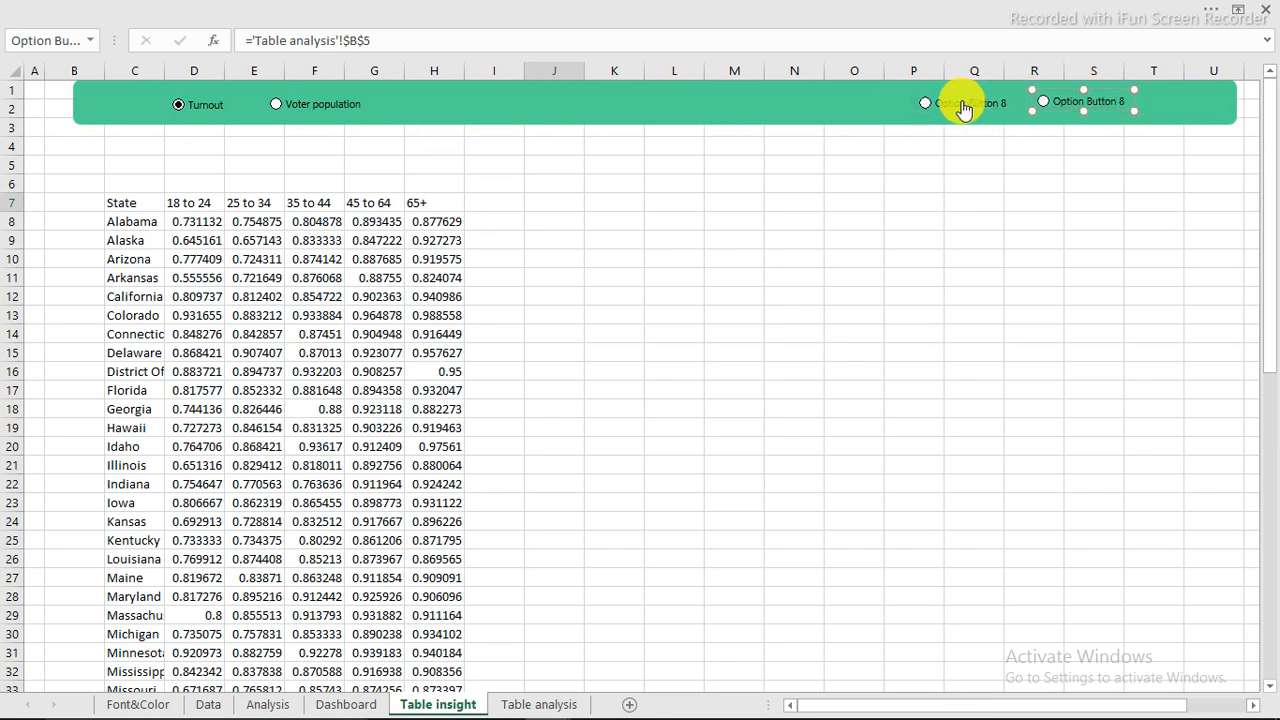
# Caption the new option button over columns P to Q as Apathy.
pyautogui.rightClick(957, 103)
pyautogui.click(943, 106)
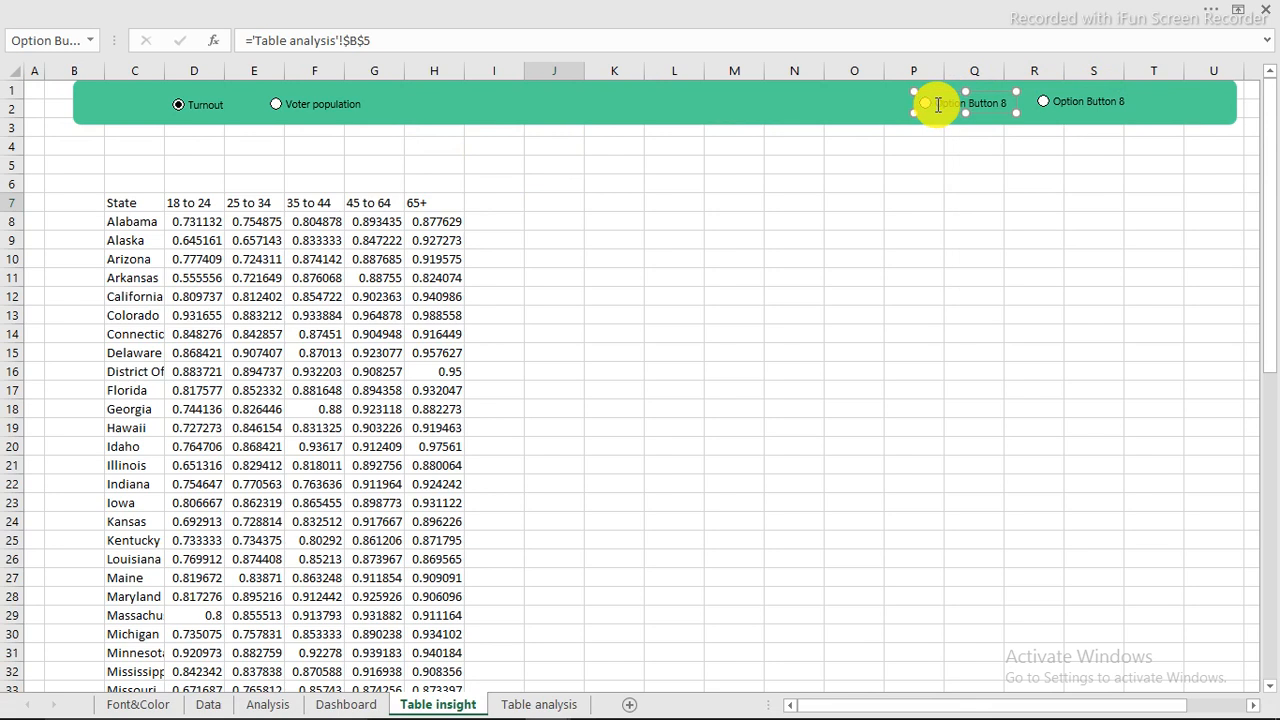
pyautogui.moveTo(938, 104); pyautogui.dragTo(1045, 108)
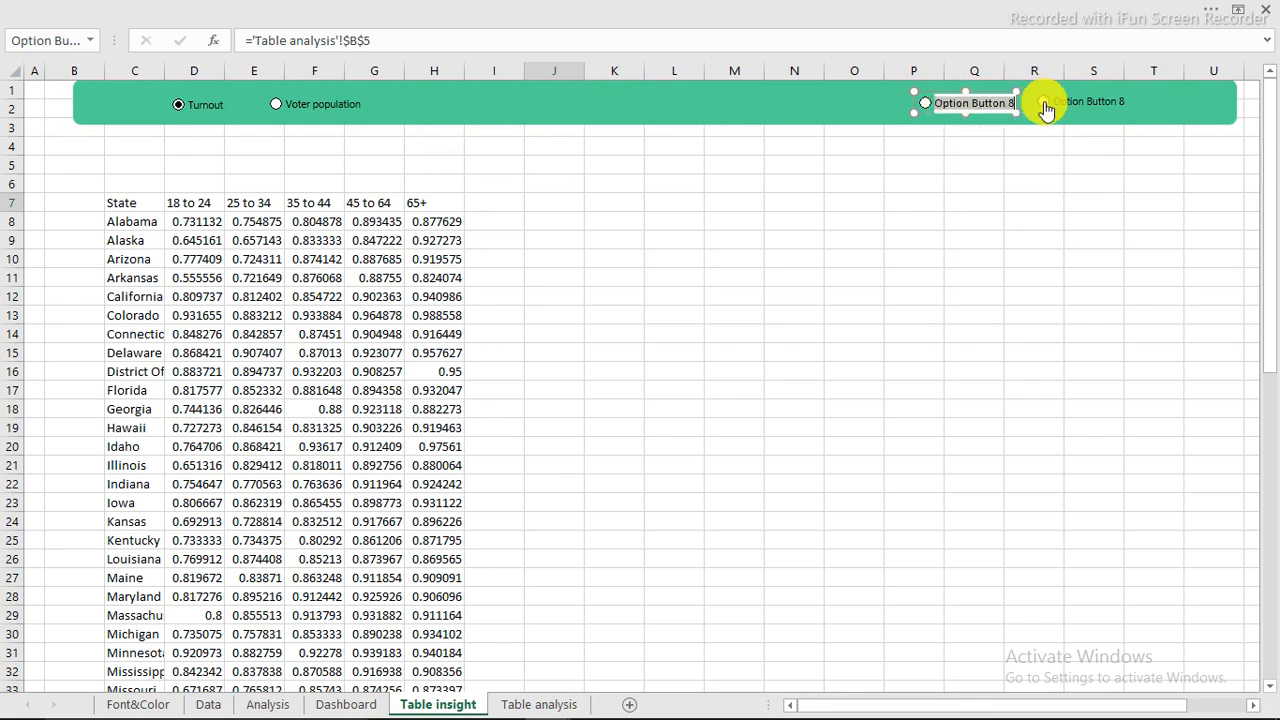
pyautogui.write('Apathy')
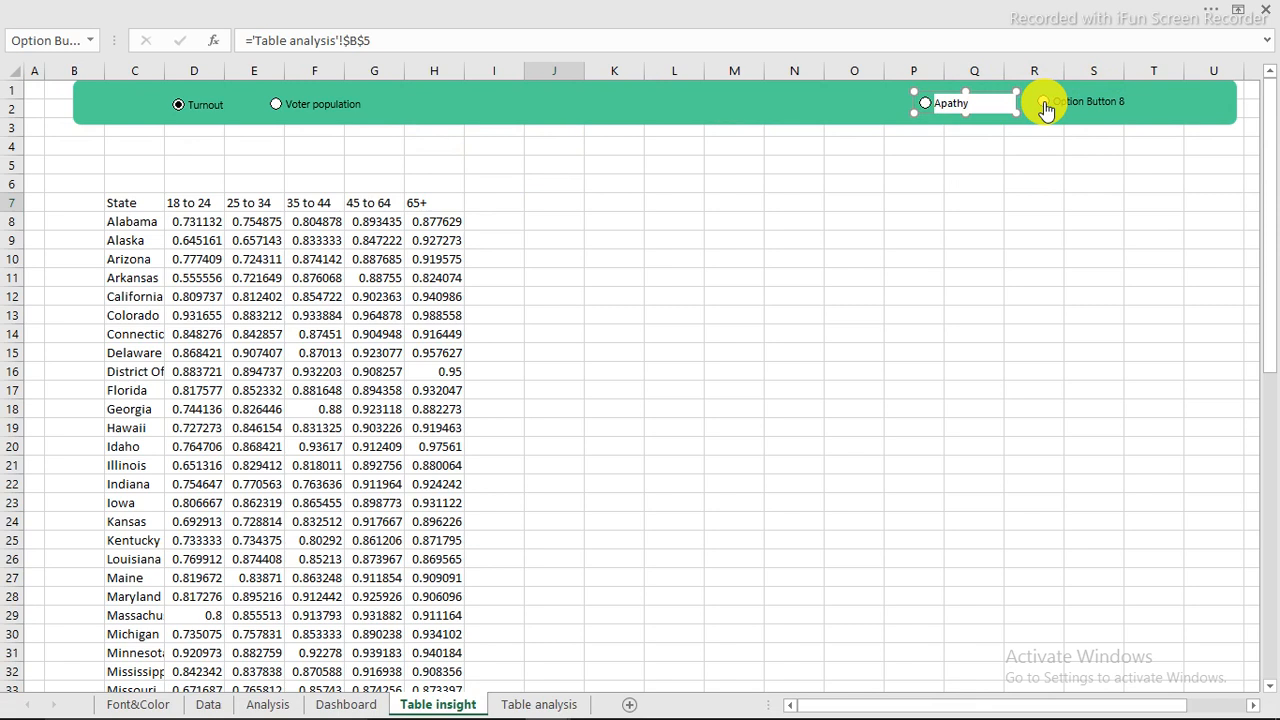
pyautogui.click(1150, 201)
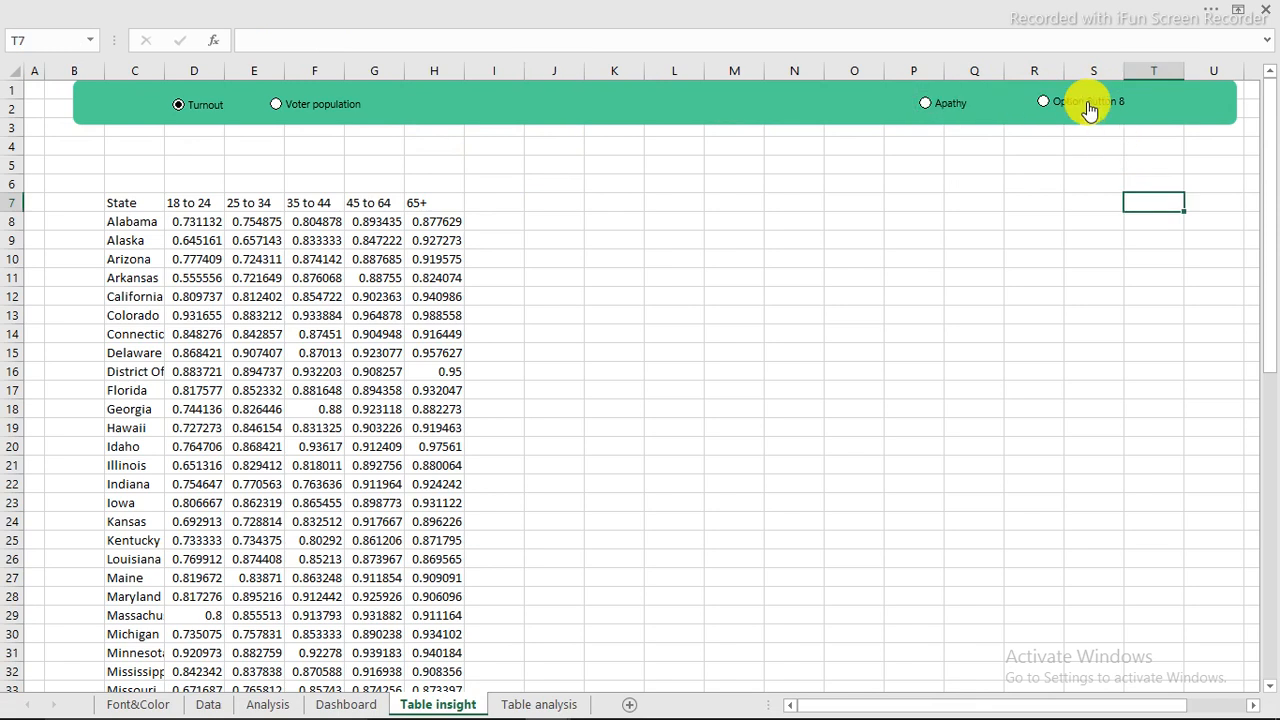
# Caption the copied option button over columns R to S as All measures.
pyautogui.rightClick(1090, 108)
pyautogui.click(1060, 99)
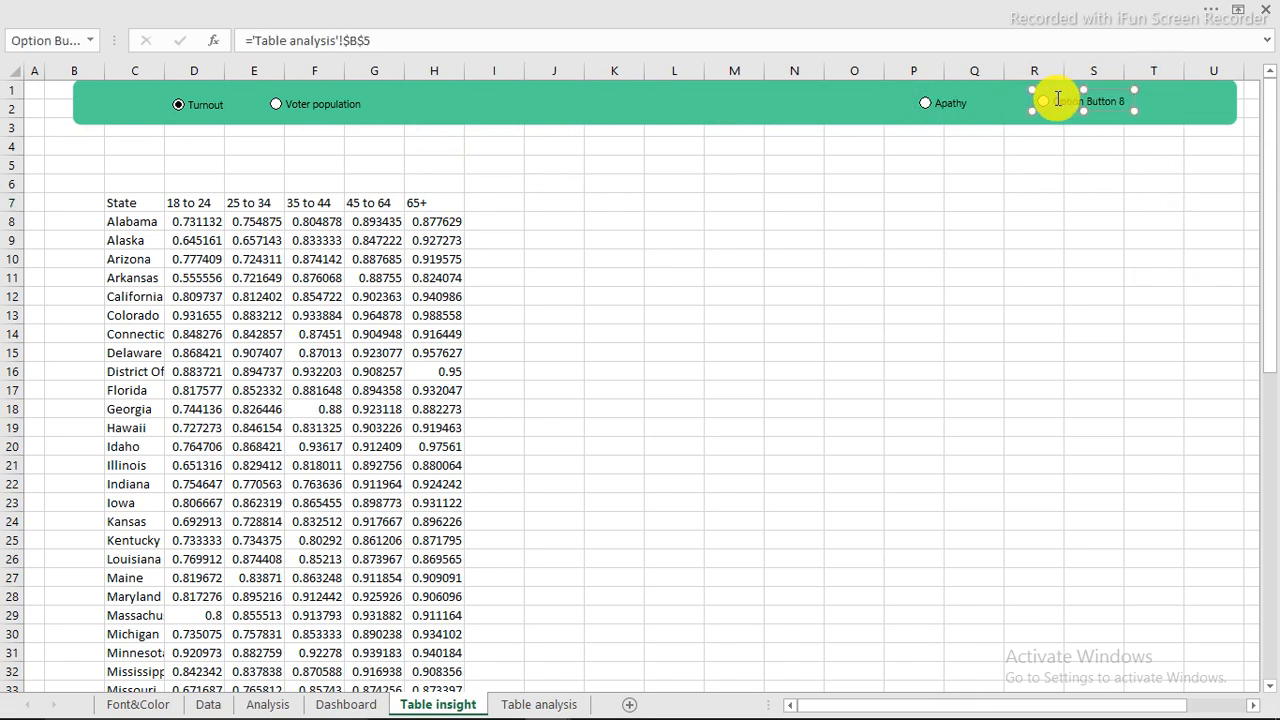
pyautogui.moveTo(1057, 100); pyautogui.dragTo(1149, 98)
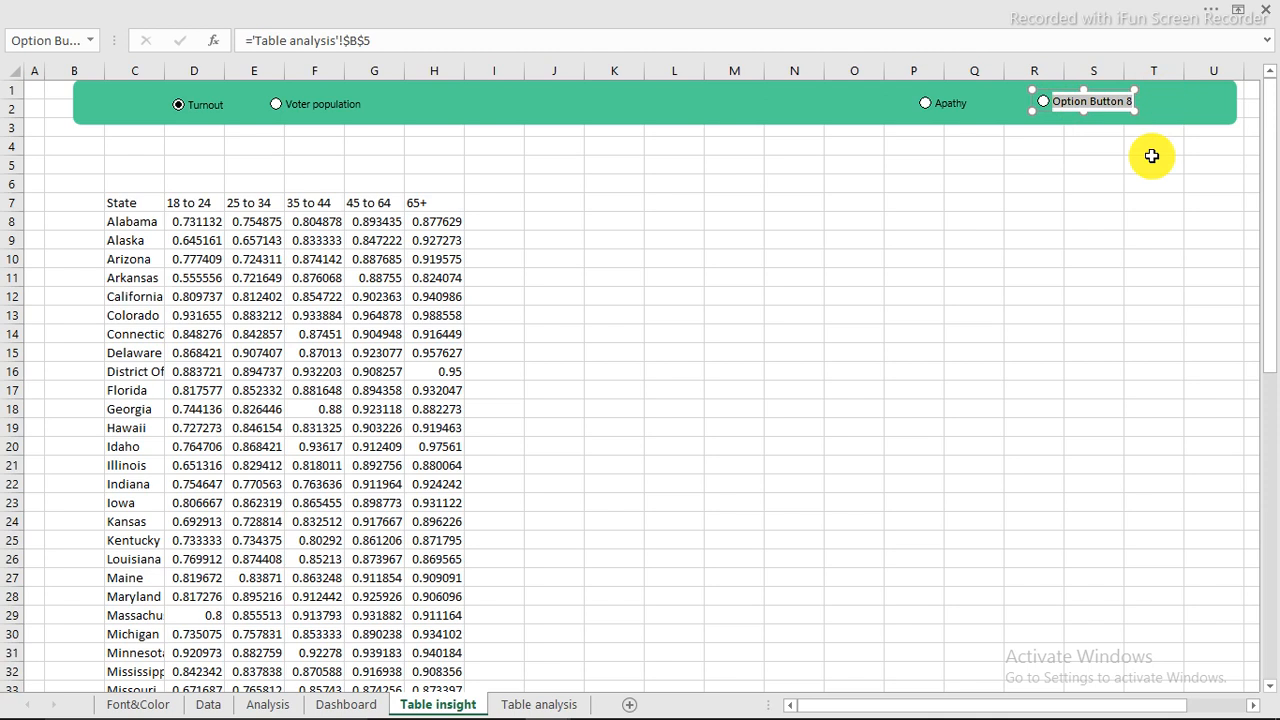
pyautogui.write('A')
pyautogui.click(1150, 160)
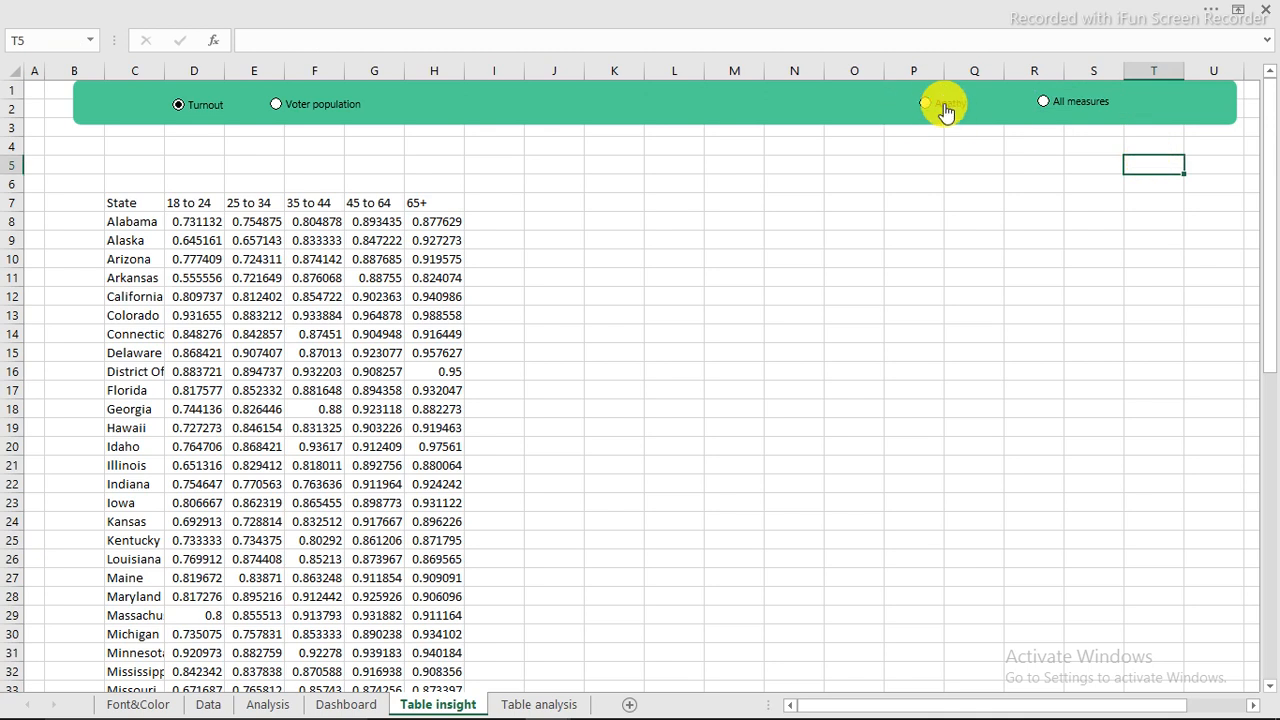
# Test how the Apathy and All measures buttons interact with Turnout and Voter population, finishing on Turnout.
pyautogui.click(946, 112)
pyautogui.click(1050, 110)
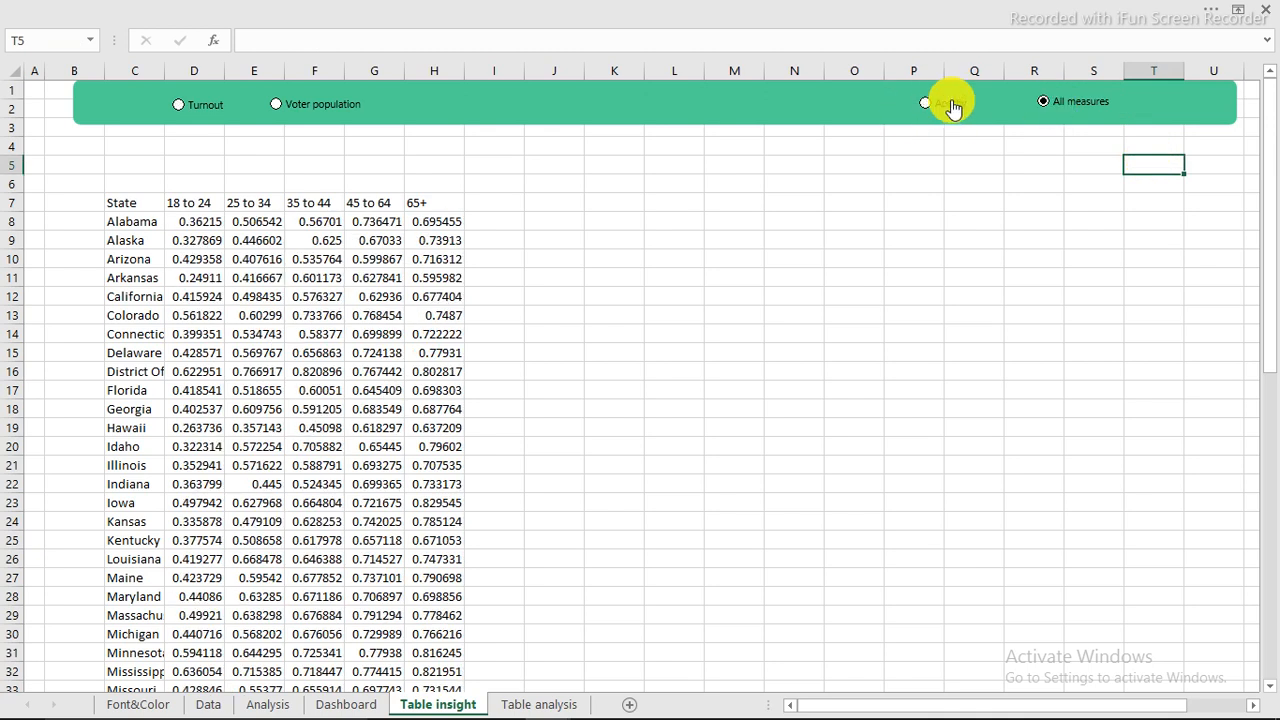
pyautogui.click(953, 108)
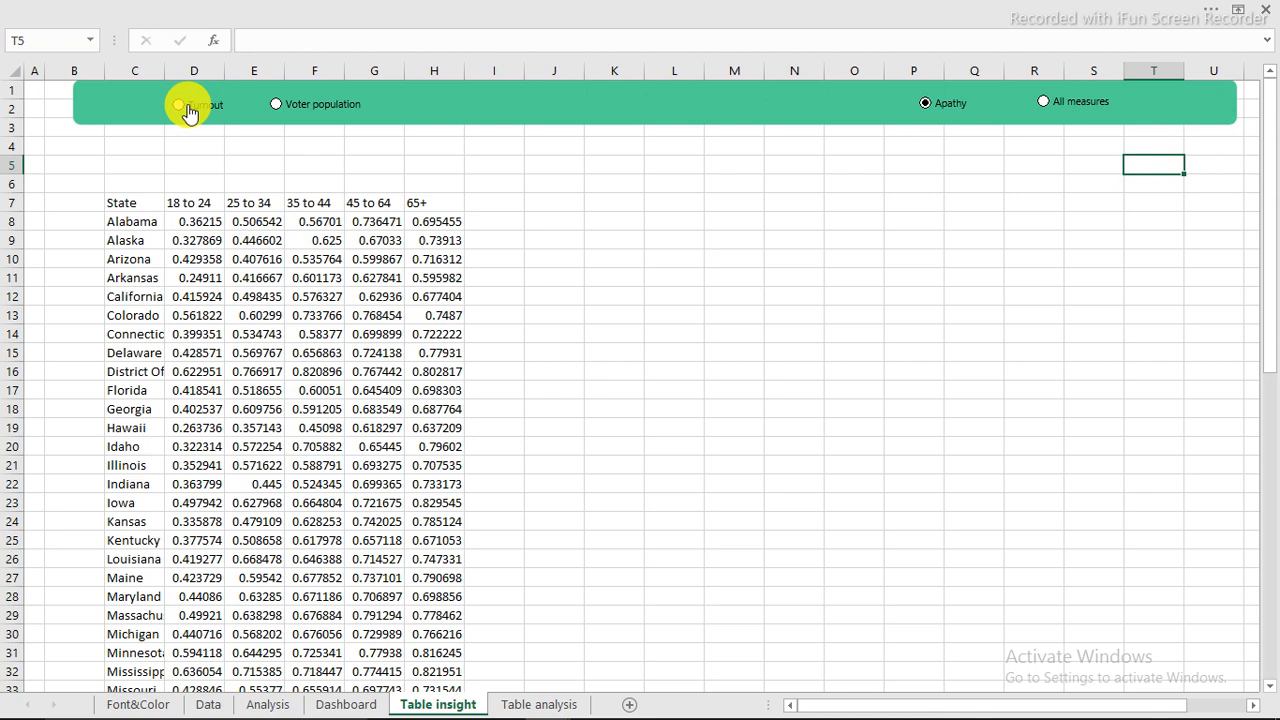
pyautogui.click(188, 106)
pyautogui.click(280, 105)
pyautogui.click(958, 114)
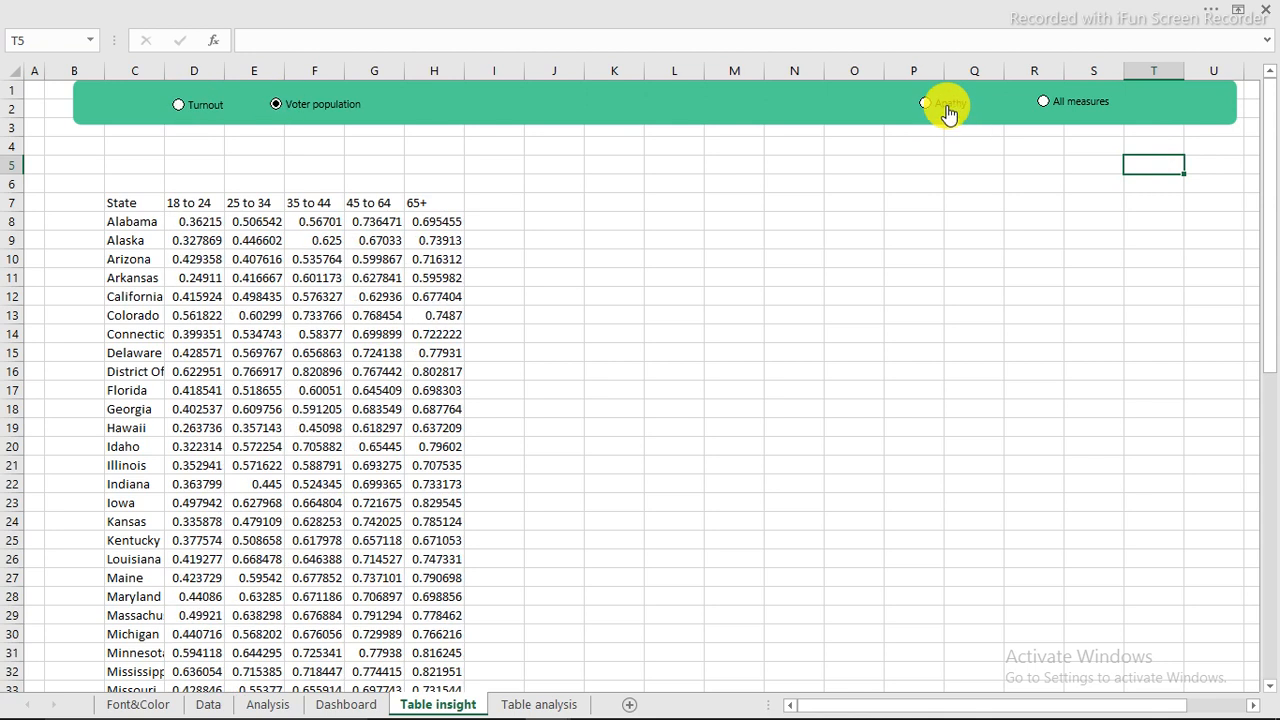
pyautogui.click(218, 110)
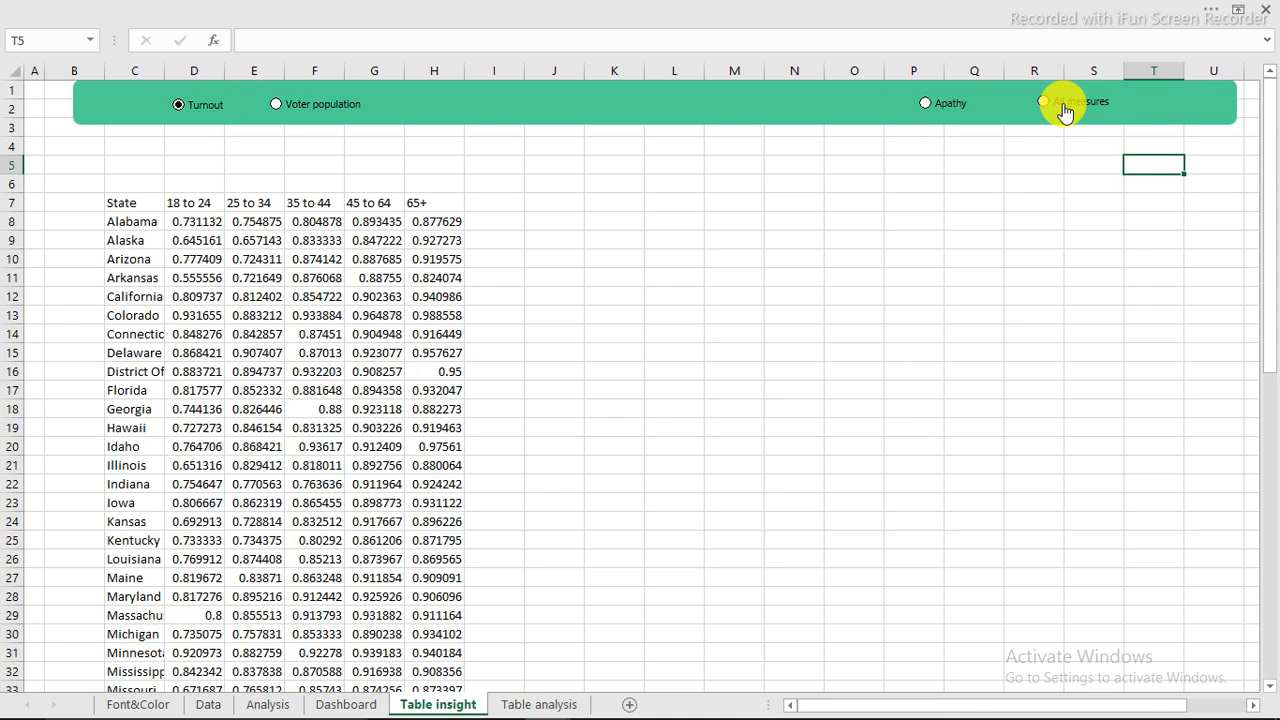
# Move the All measures option button closer to Apathy and align the tops of both buttons.
pyautogui.rightClick(1065, 112)
pyautogui.press('Escape')
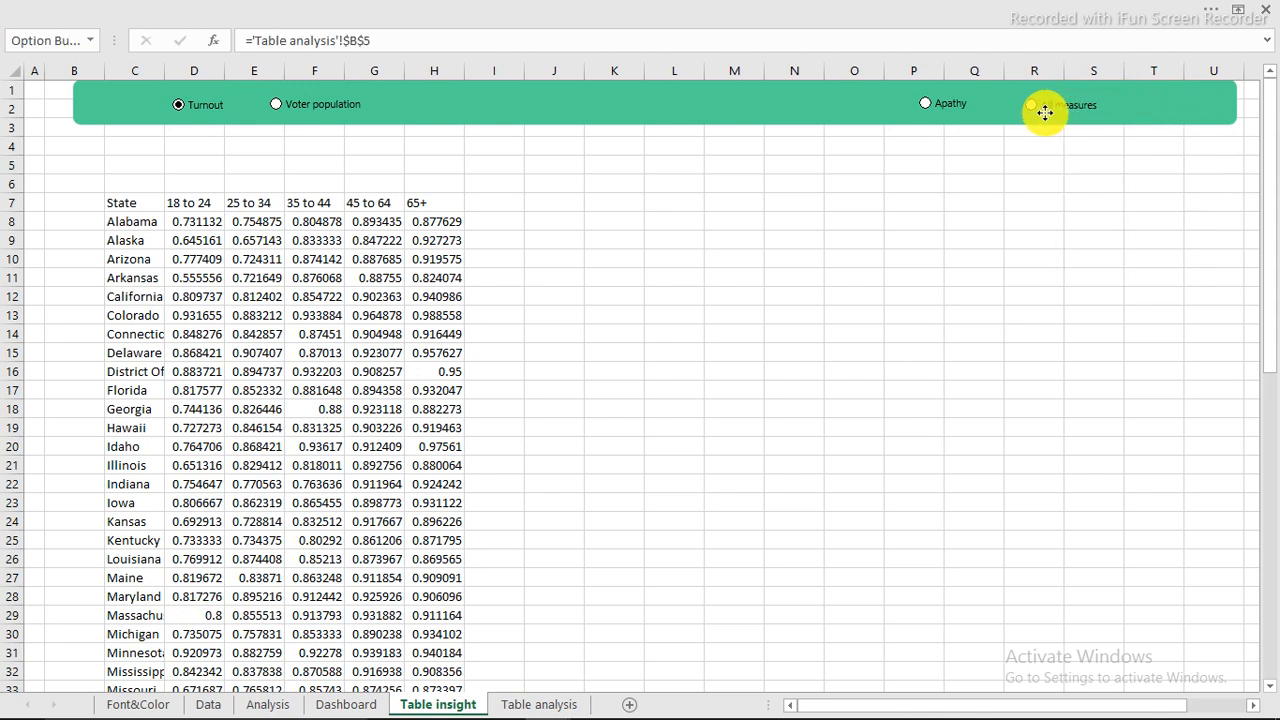
pyautogui.moveTo(1050, 110); pyautogui.dragTo(1038, 113)
pyautogui.keyDown('ctrl'); pyautogui.click(942, 116); pyautogui.keyUp('ctrl')
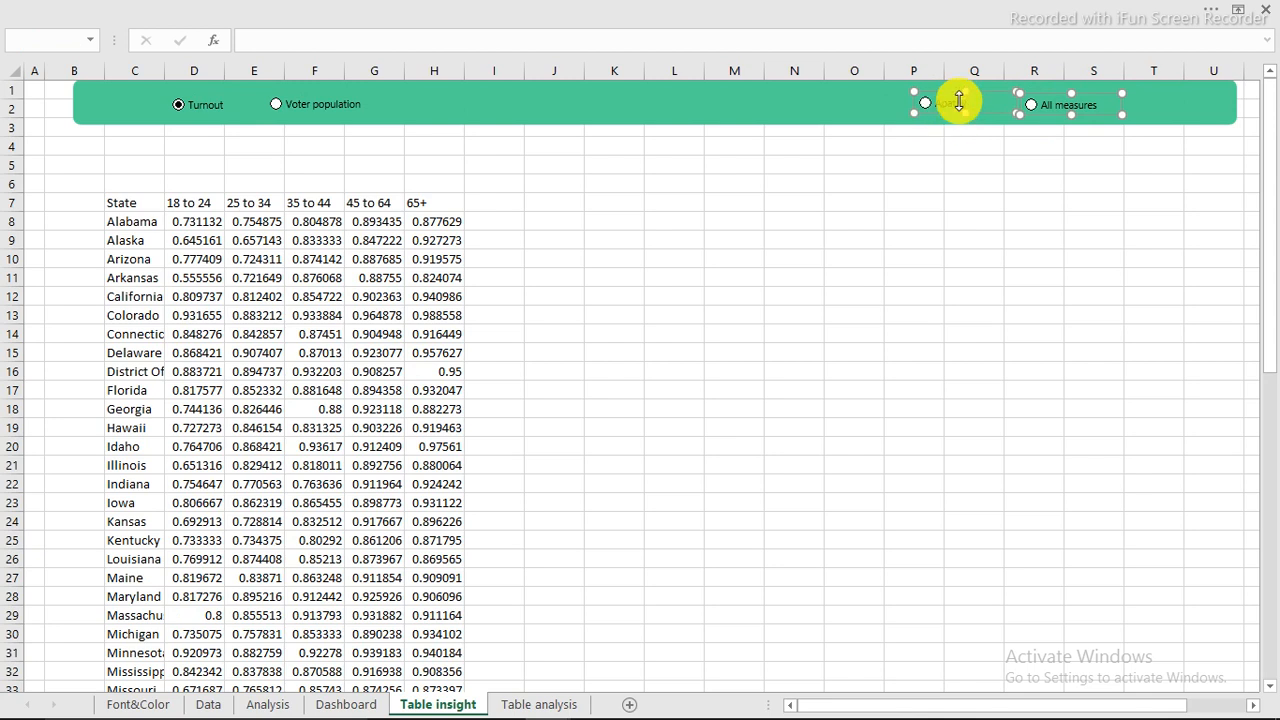
pyautogui.click(912, 22)
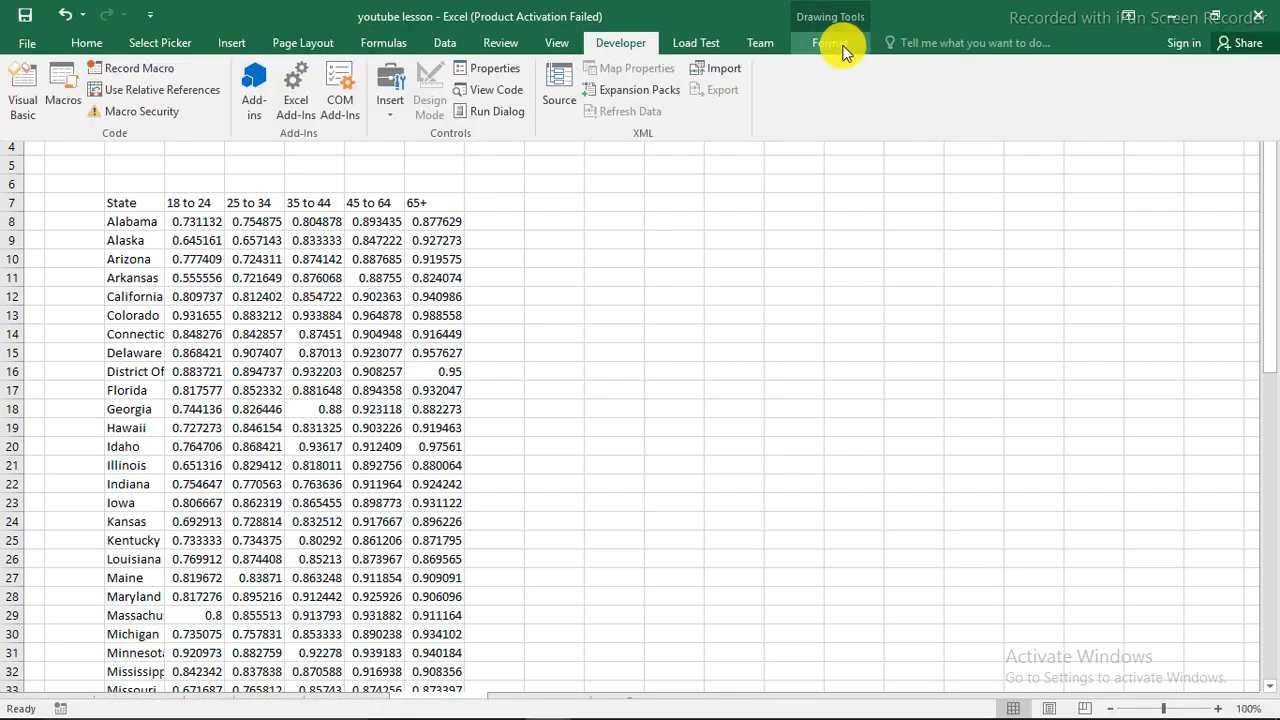
pyautogui.click(952, 67)
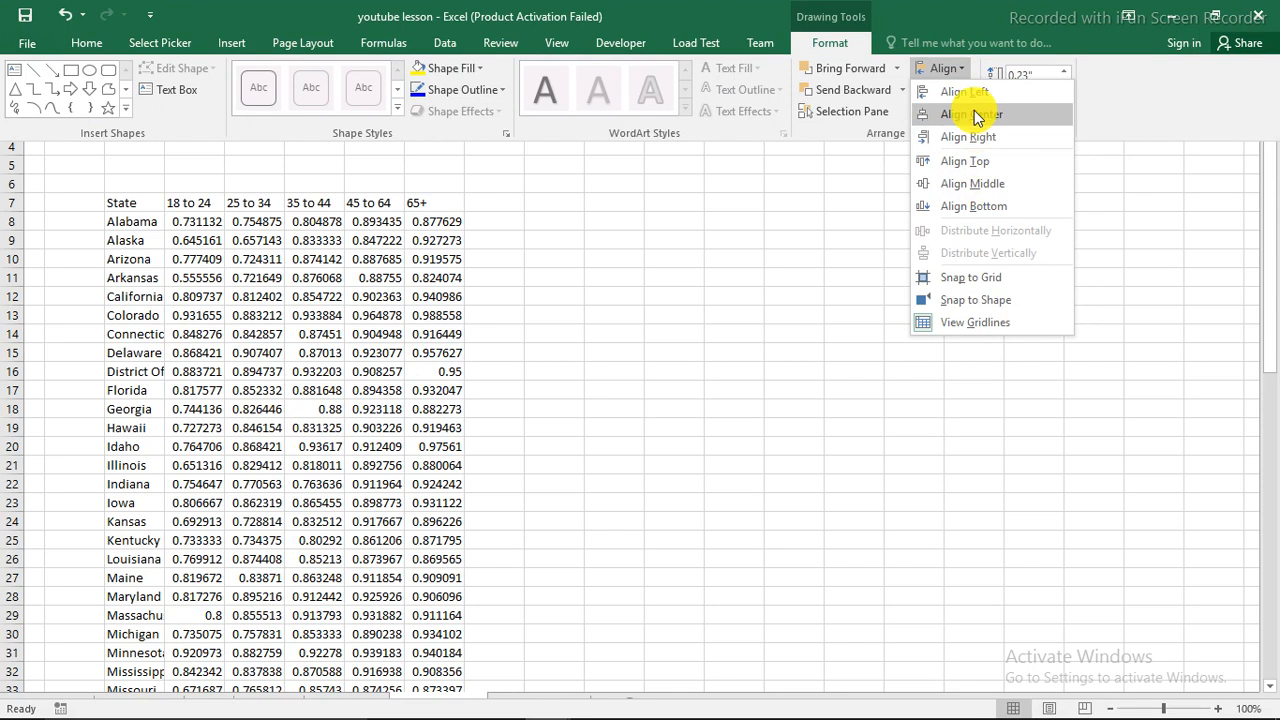
pyautogui.click(975, 160)
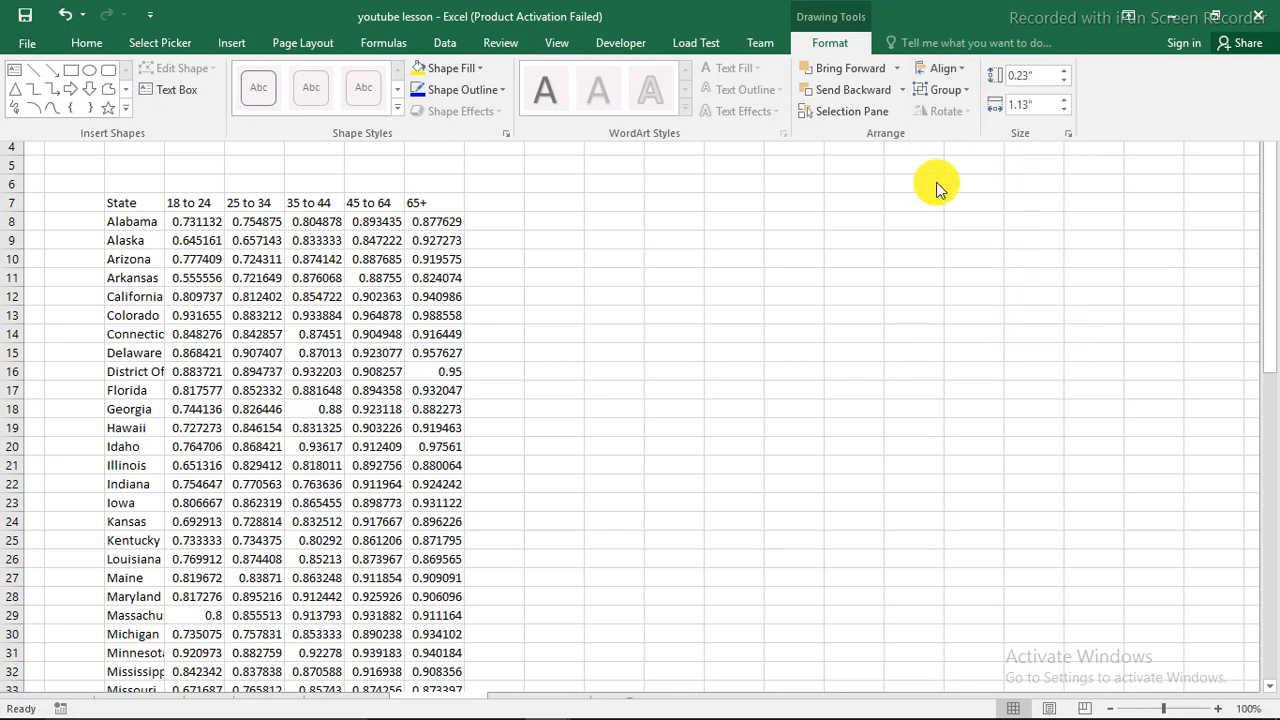
# Draw a form-control group box around the Apathy and All measures option buttons over columns P to S.
pyautogui.click(570, 12)
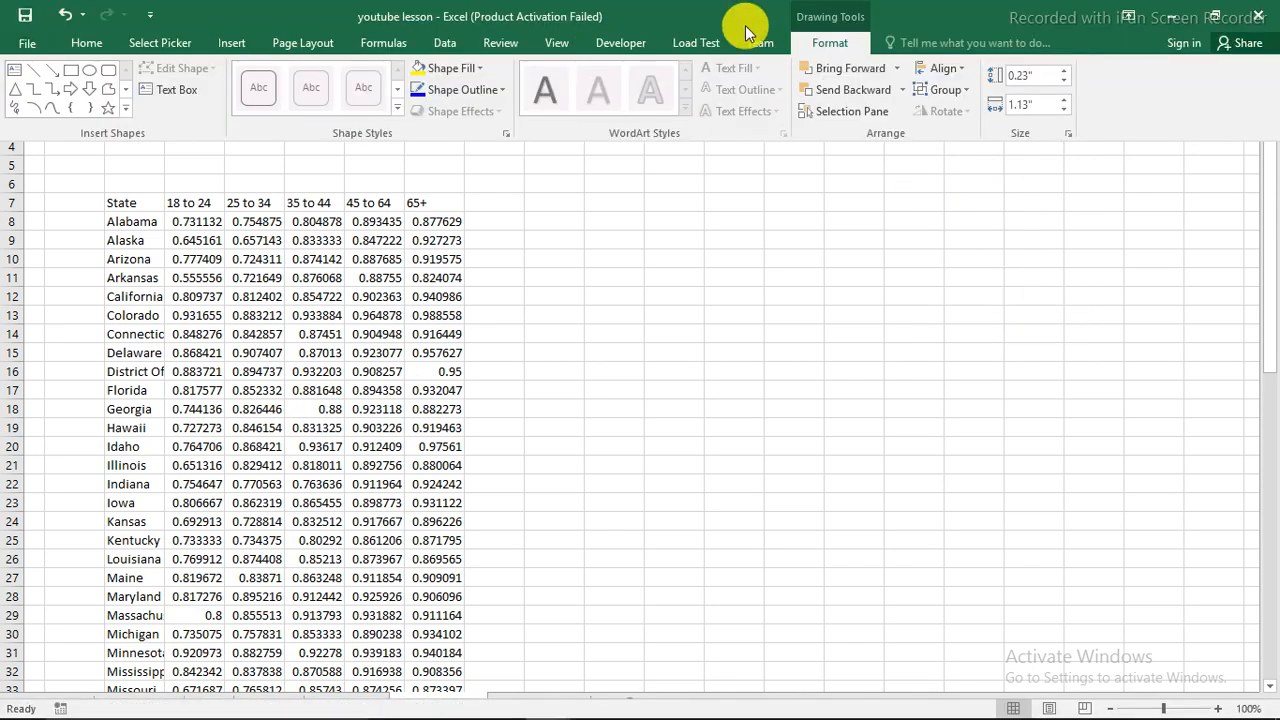
pyautogui.click(636, 42)
pyautogui.click(1028, 694)
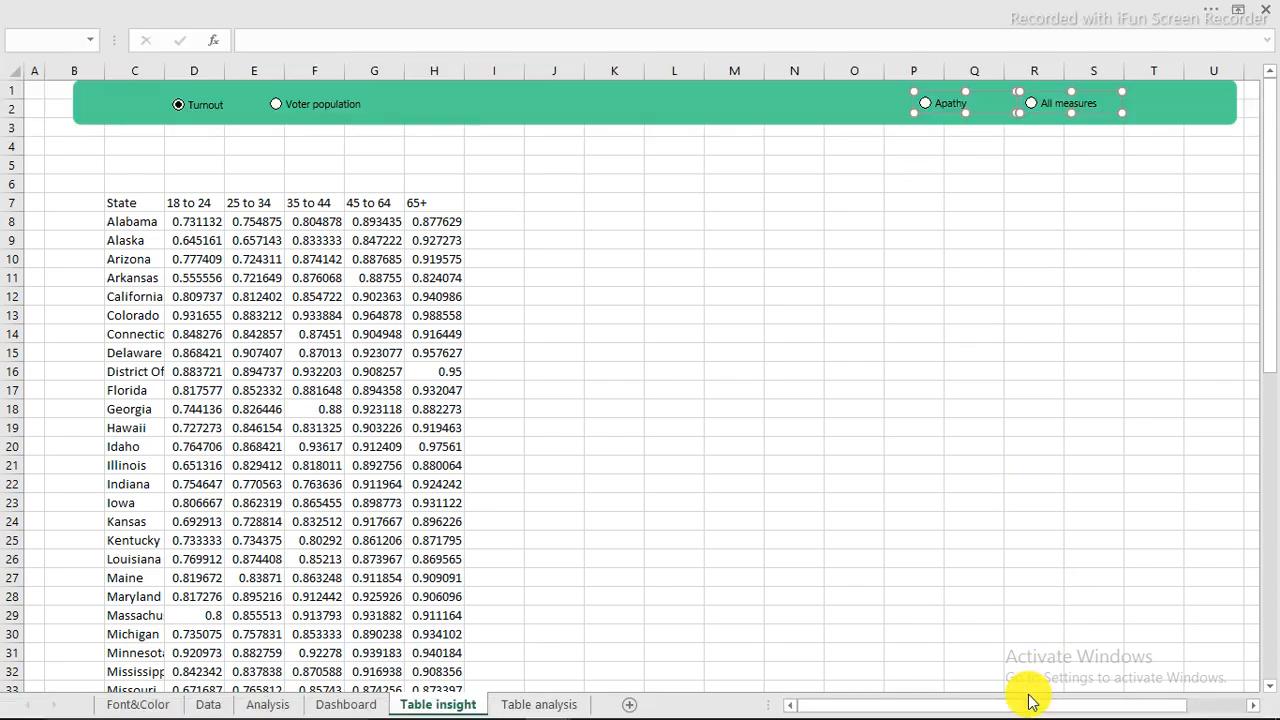
pyautogui.click(690, 12)
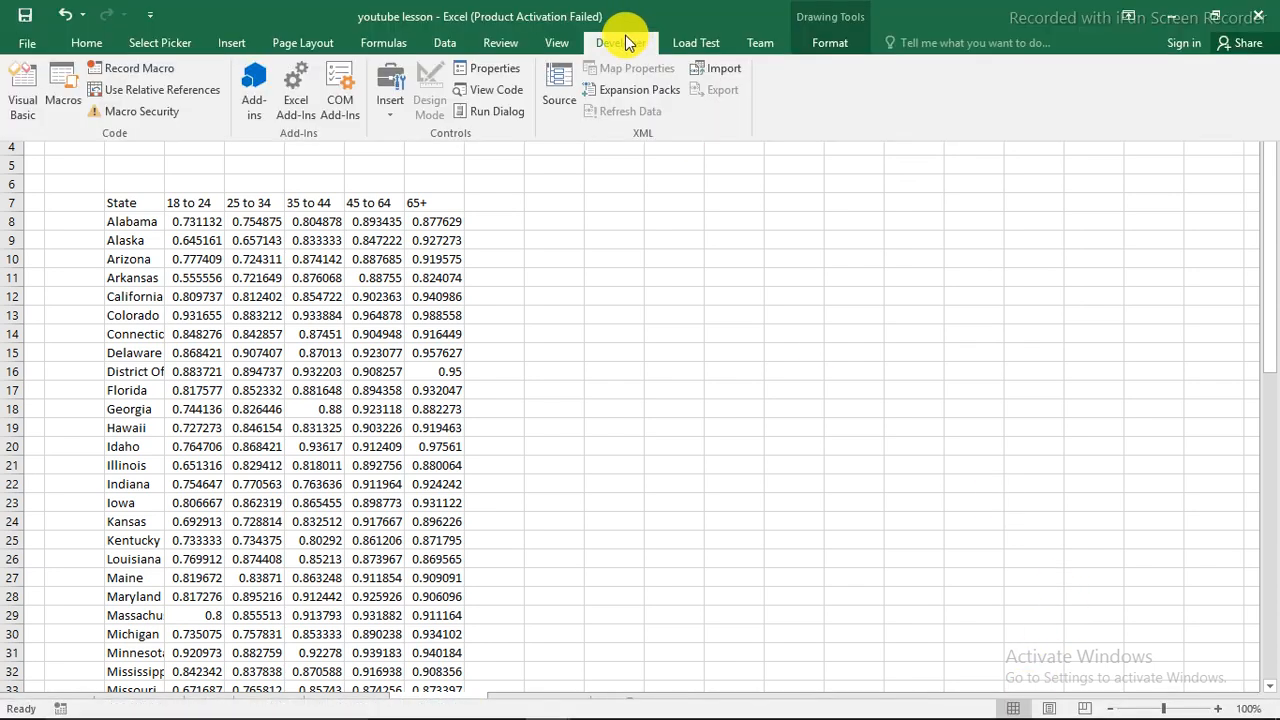
pyautogui.click(390, 115)
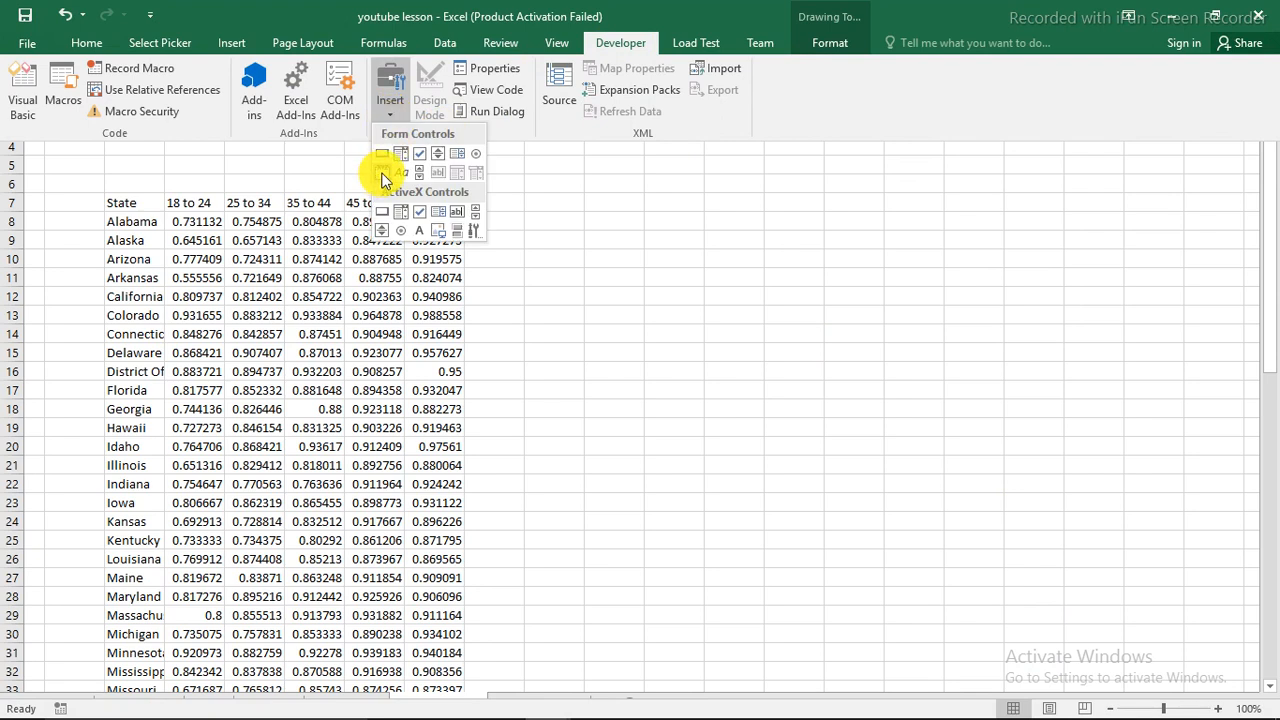
pyautogui.click(382, 173)
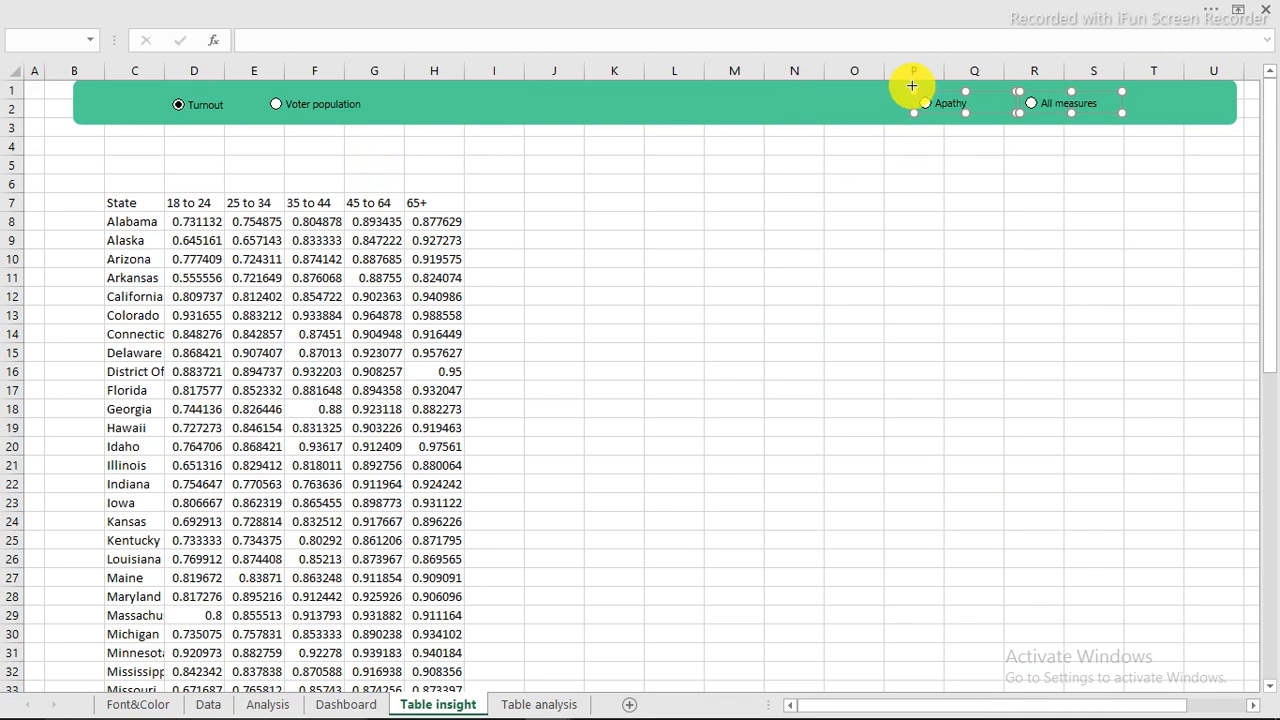
pyautogui.moveTo(906, 82)
pyautogui.mouseDown()
pyautogui.moveTo(963, 123)
pyautogui.moveTo(1134, 122)
pyautogui.mouseUp()
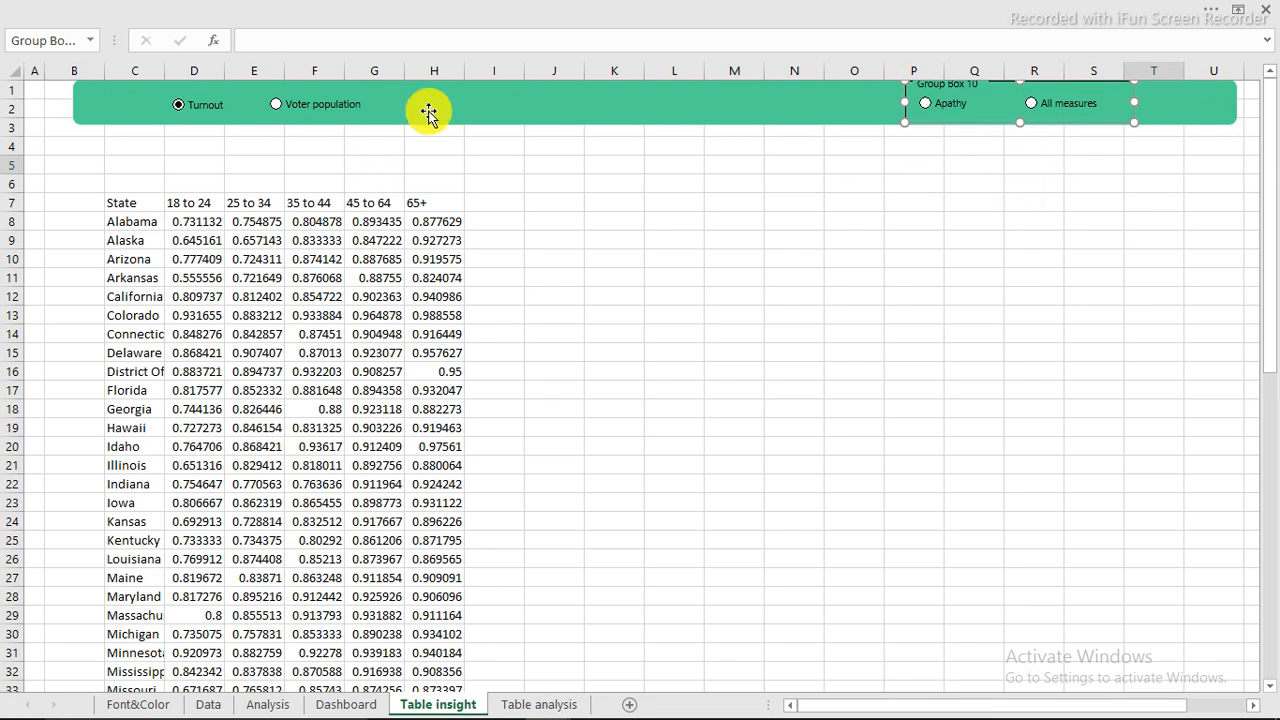
pyautogui.click(945, 278)
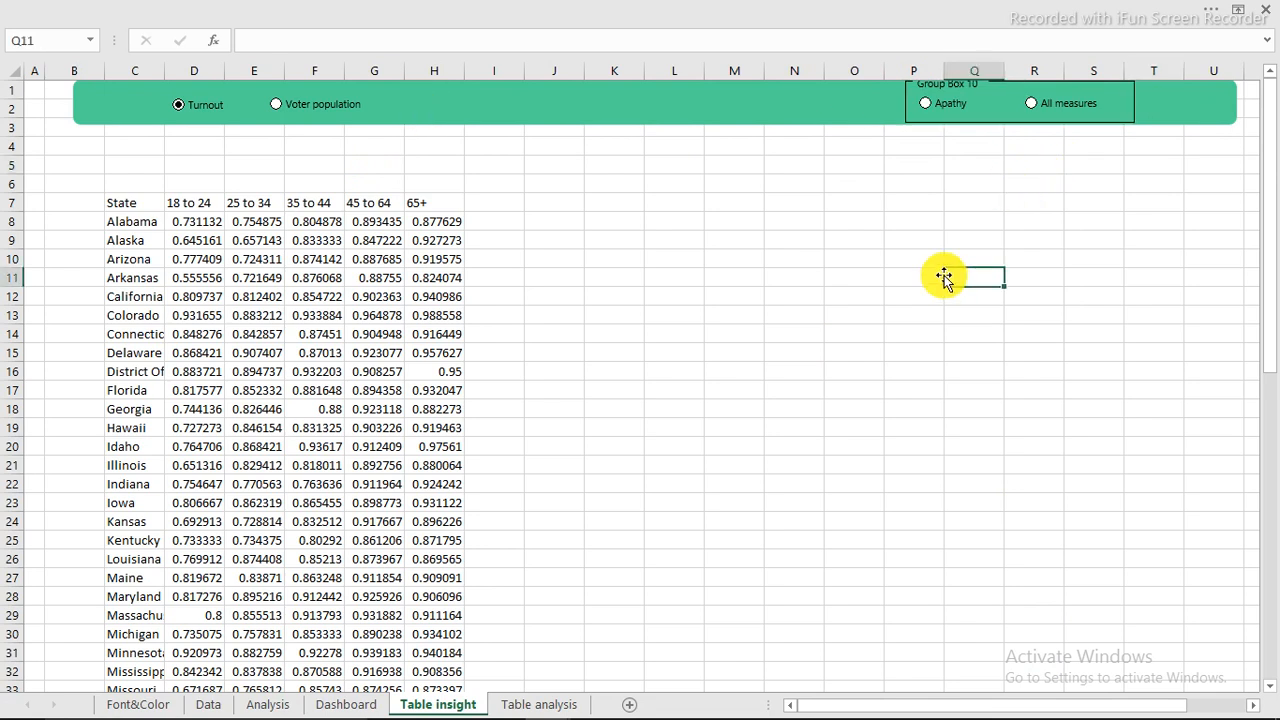
# Test that both option-button pairs switch independently, finishing on Apathy and Voter population.
pyautogui.click(925, 105)
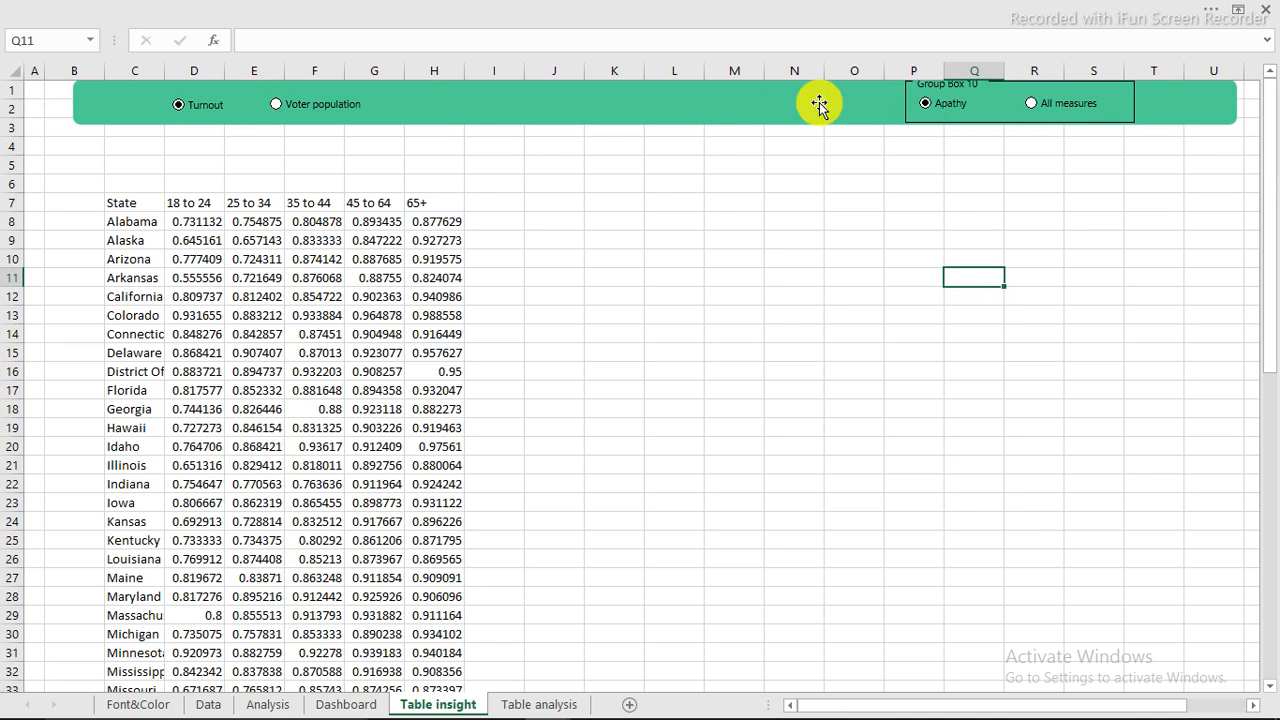
pyautogui.click(1035, 104)
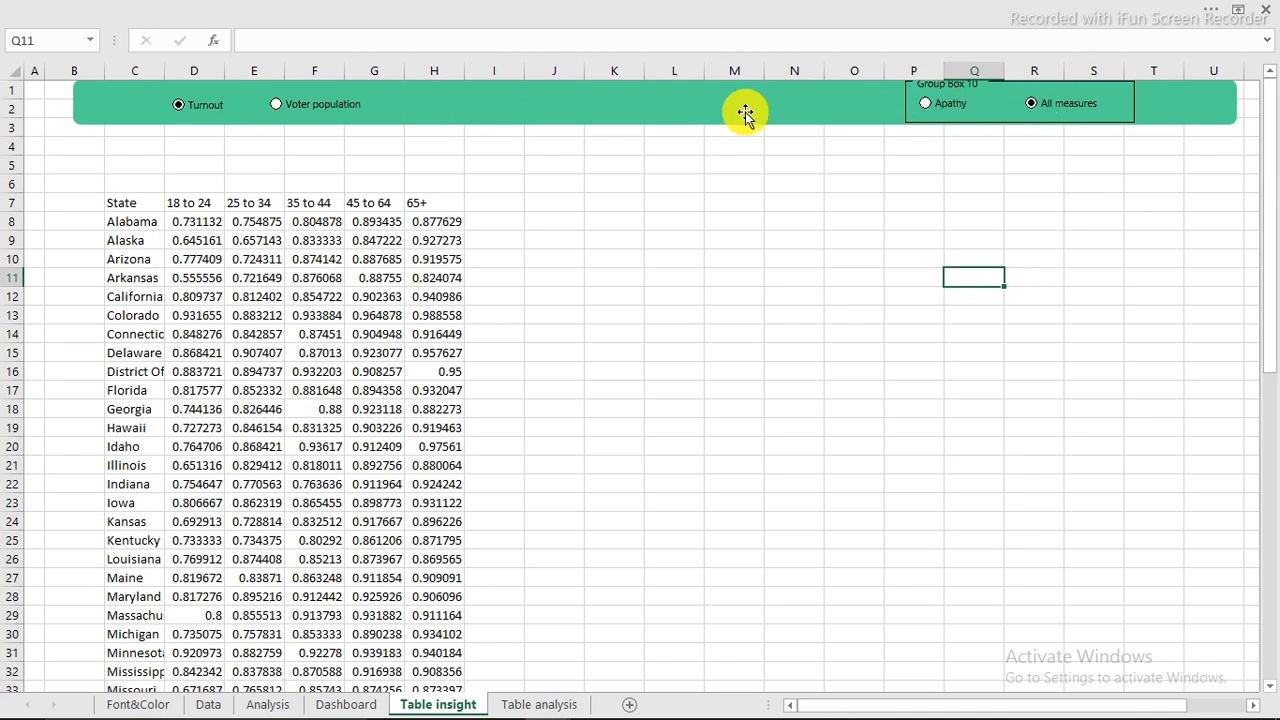
pyautogui.click(947, 106)
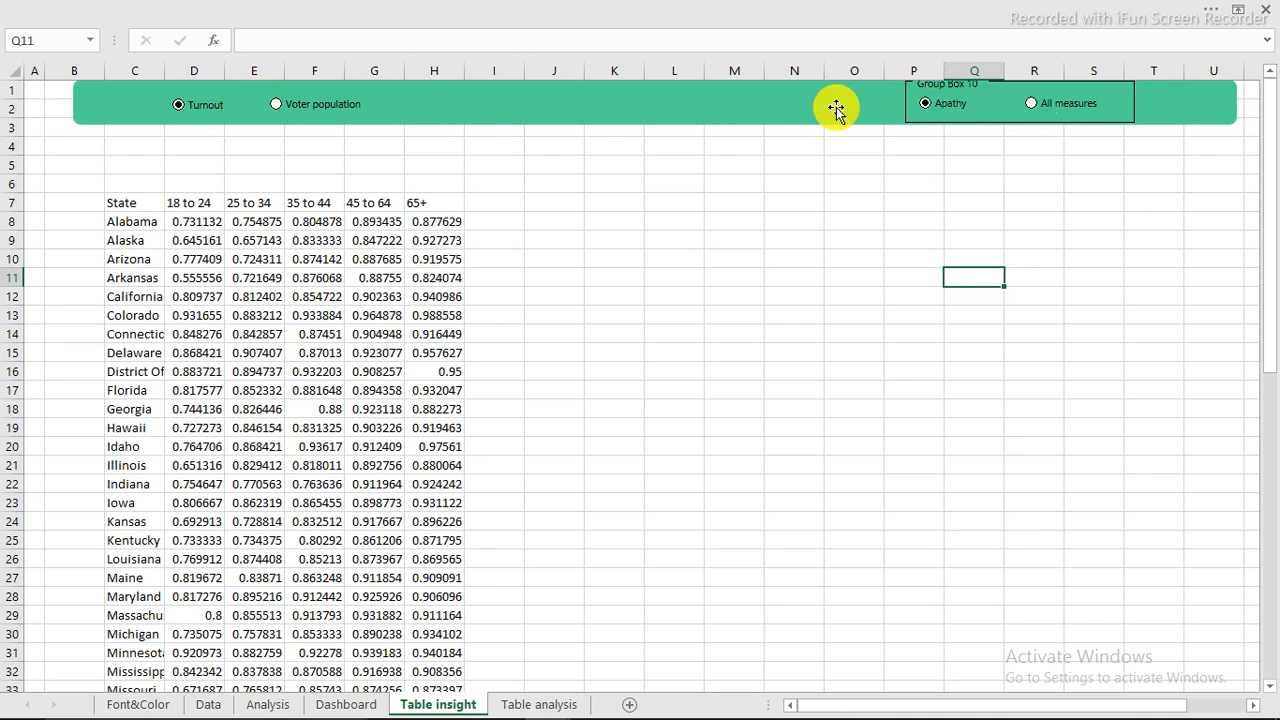
pyautogui.click(278, 106)
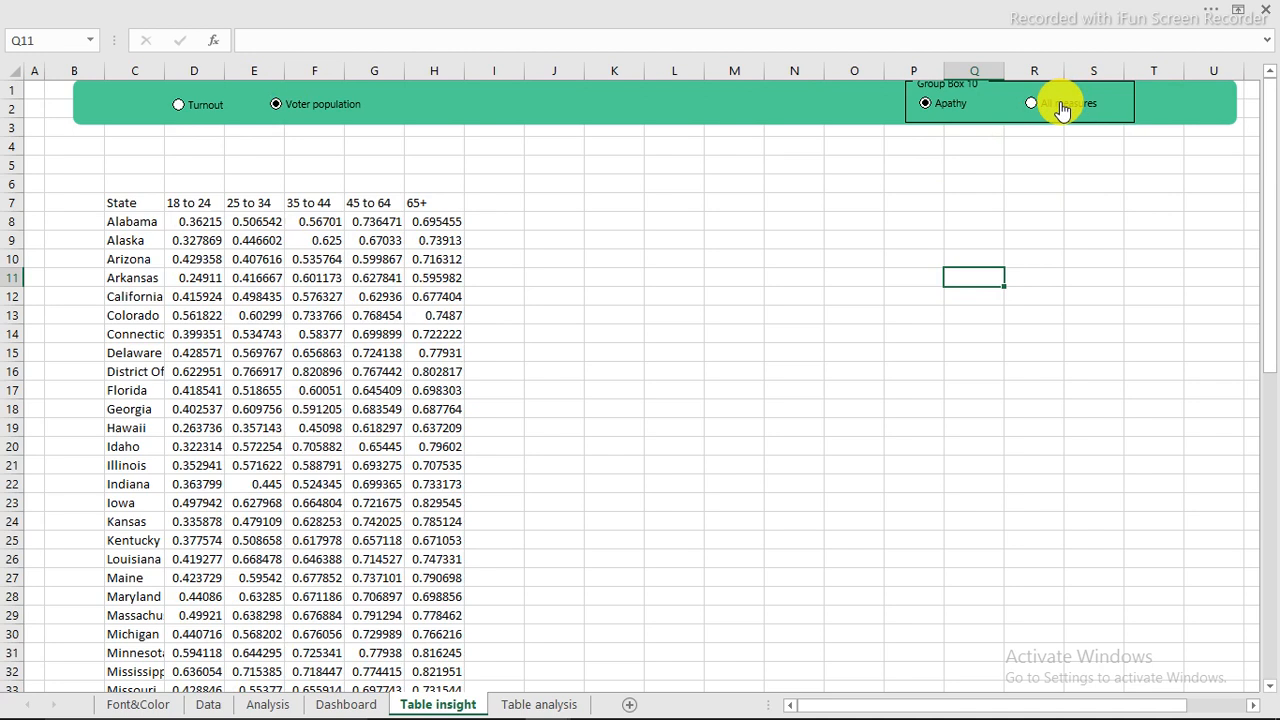
# Link the Apathy option button to cell P5 on the Table analysis sheet.
pyautogui.rightClick(950, 103)
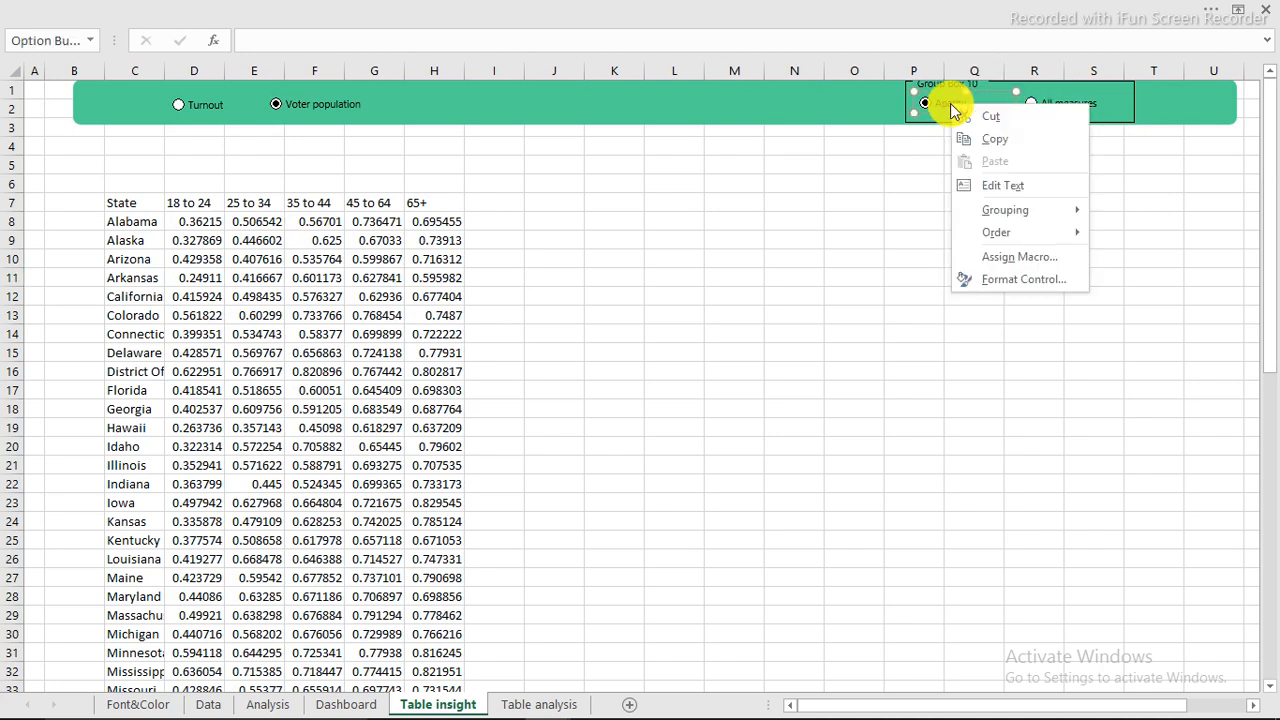
pyautogui.click(1036, 280)
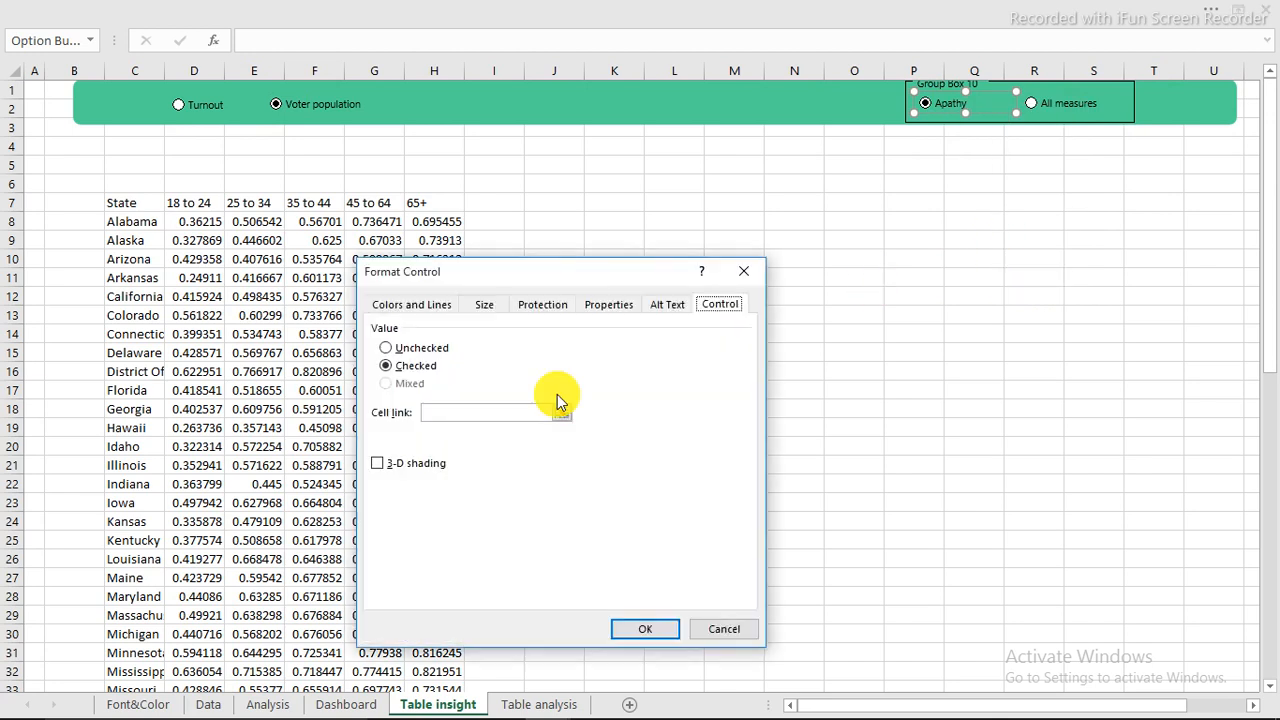
pyautogui.click(514, 415)
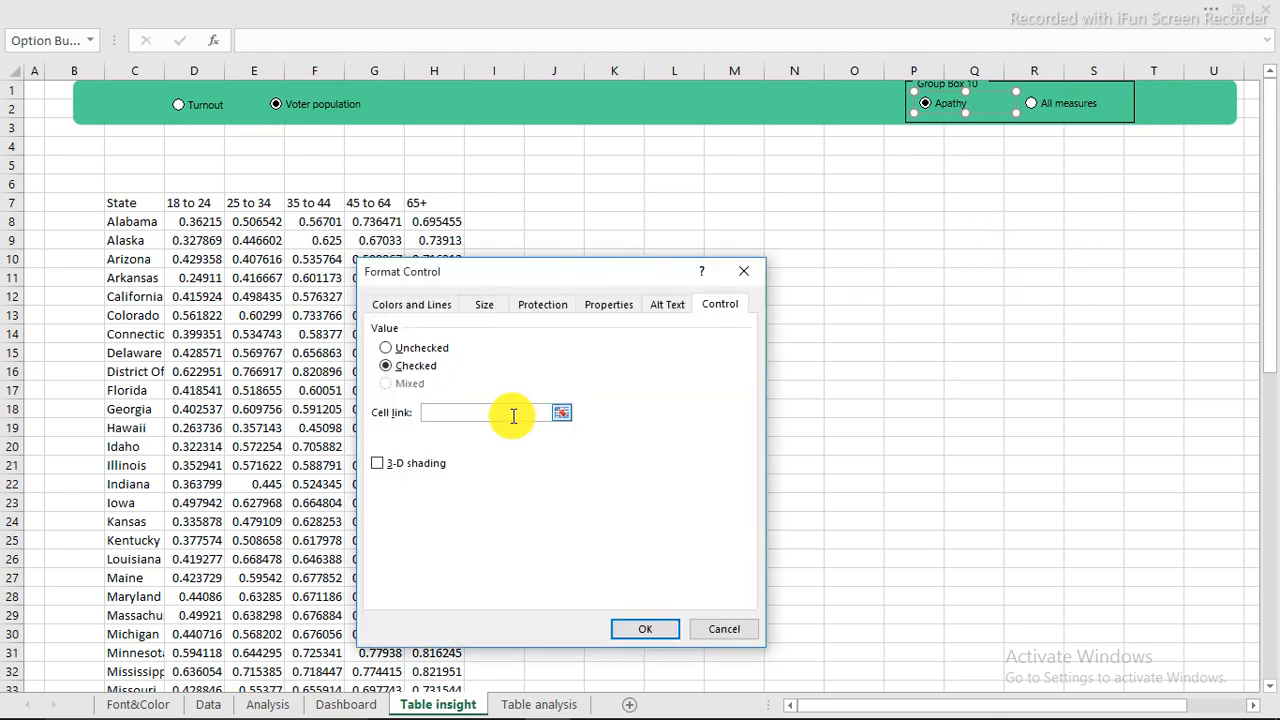
pyautogui.click(540, 704)
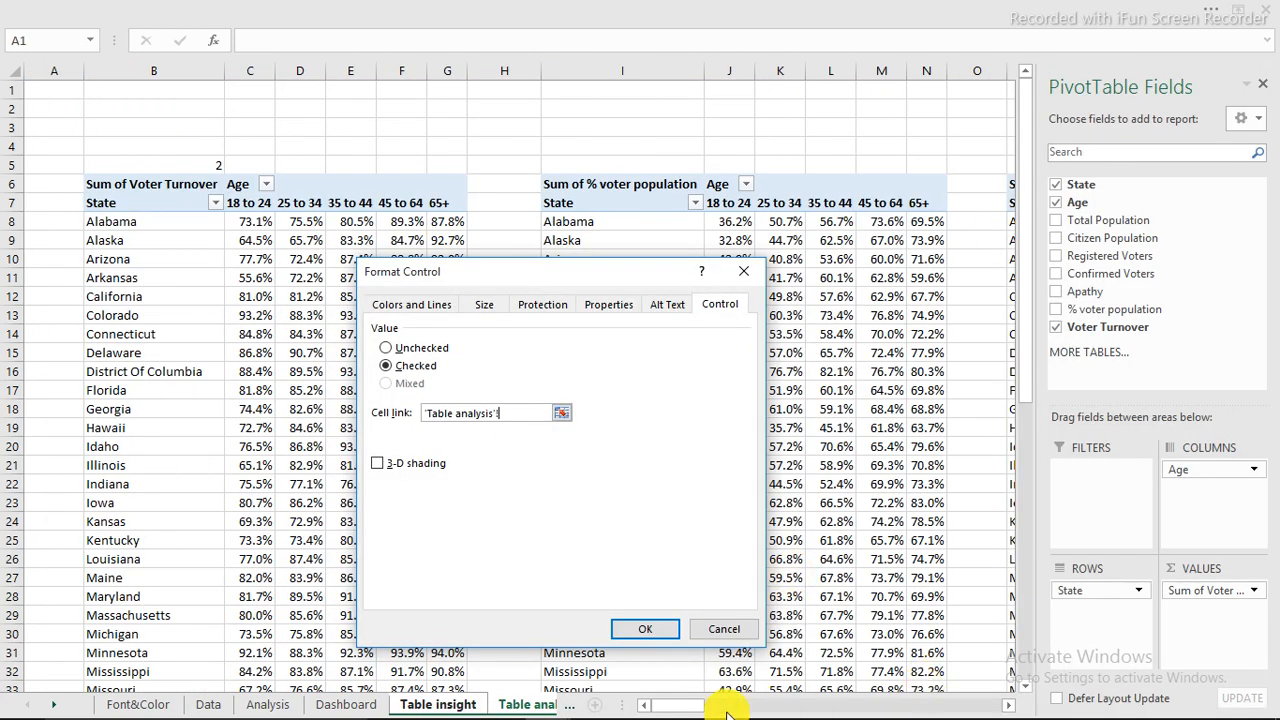
pyautogui.moveTo(737, 703); pyautogui.dragTo(783, 706)
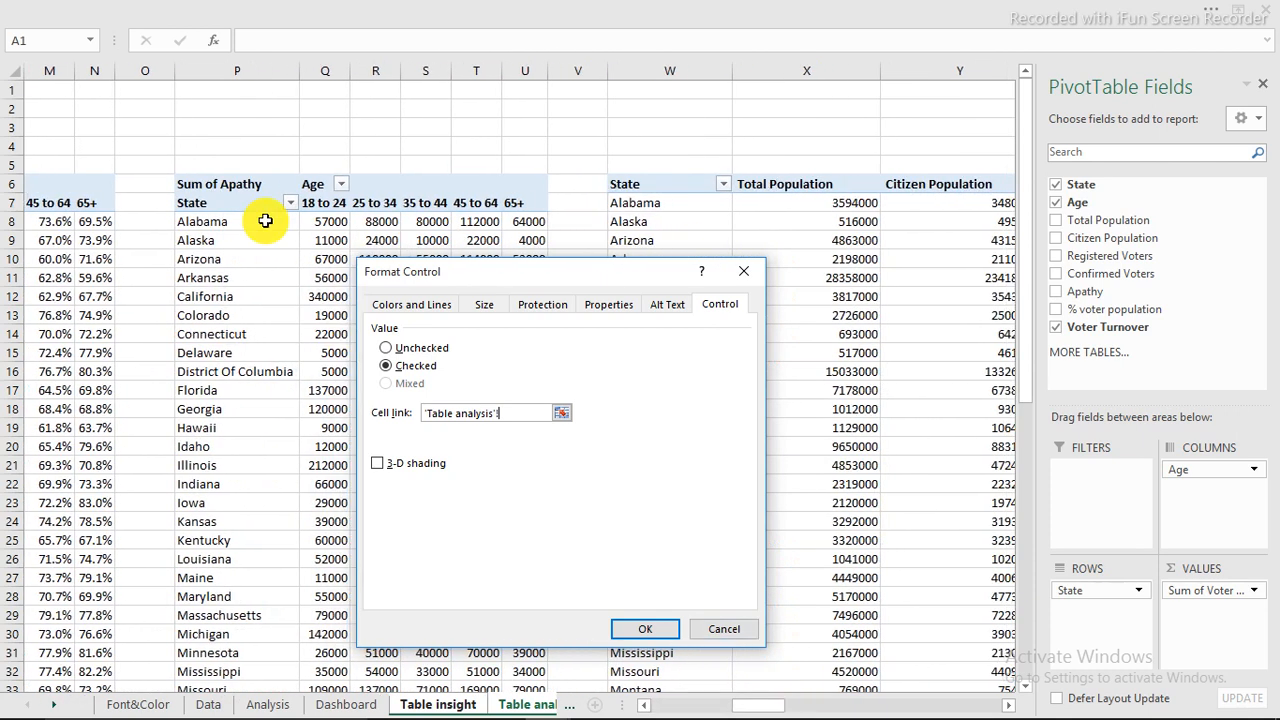
pyautogui.click(249, 162)
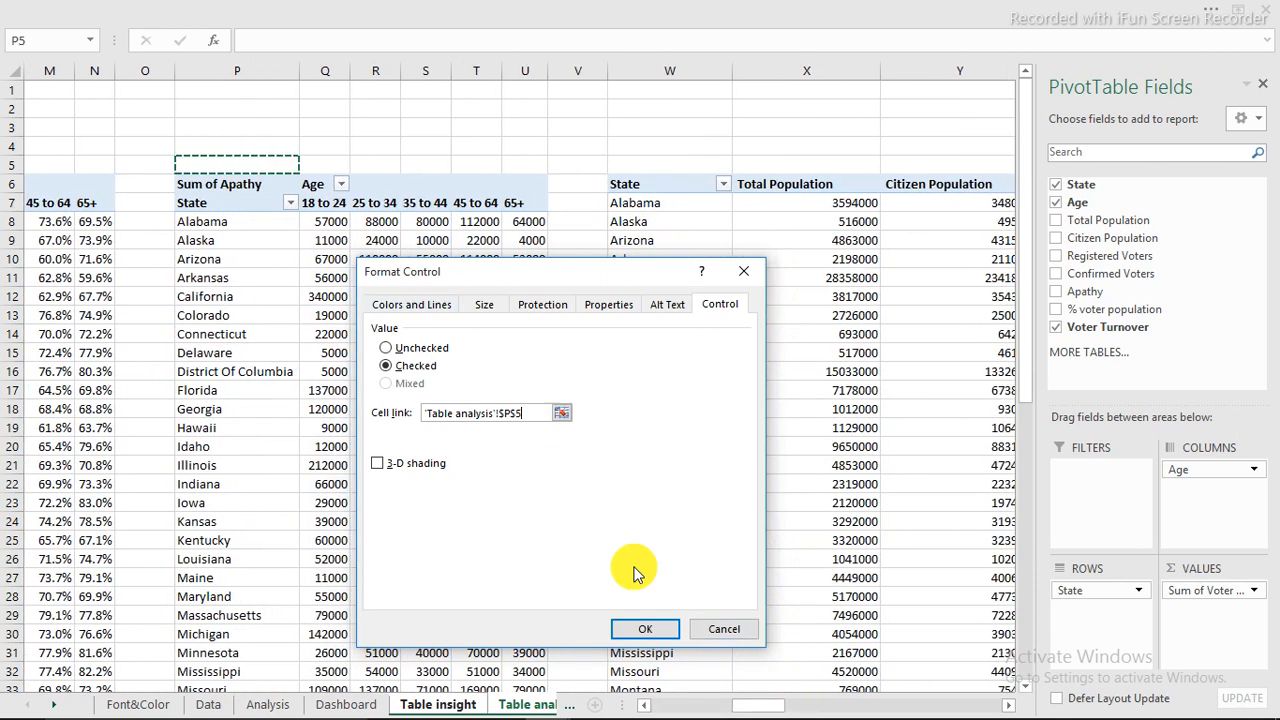
pyautogui.click(667, 636)
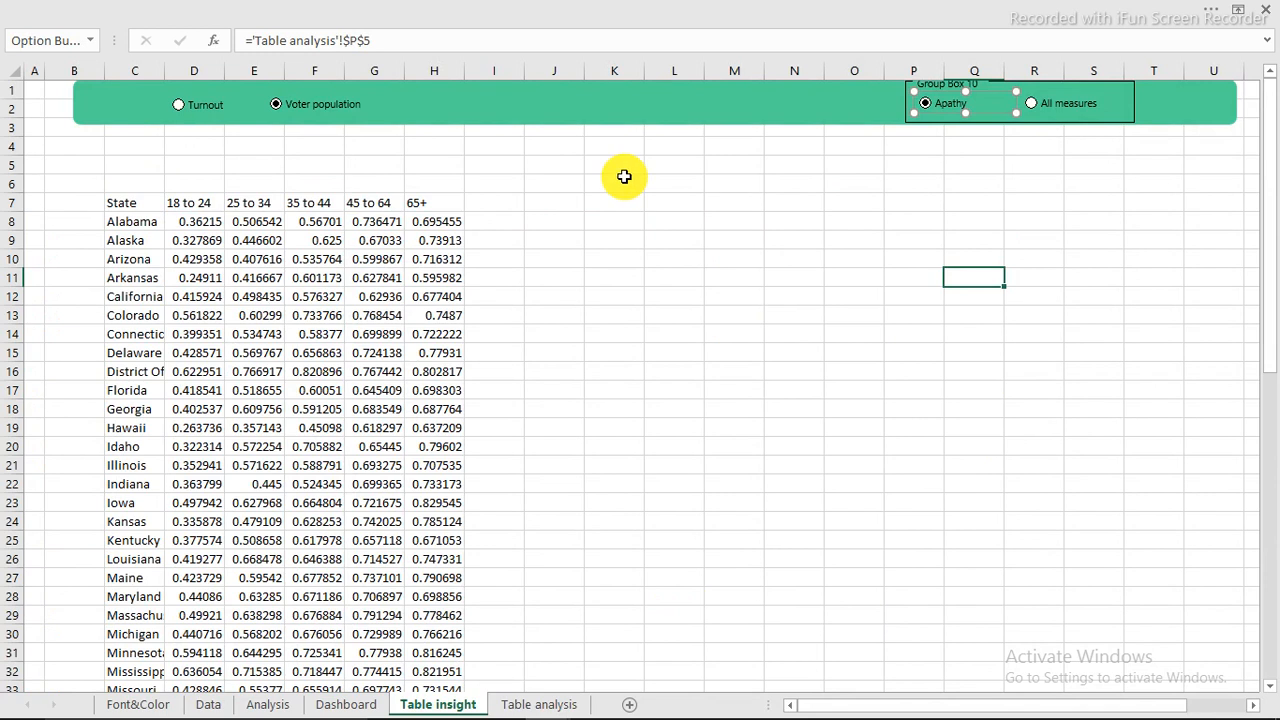
# Start an IF formula in cell J7 of Table insight whose logical test refers to the Table analysis sheet.
pyautogui.click(541, 208)
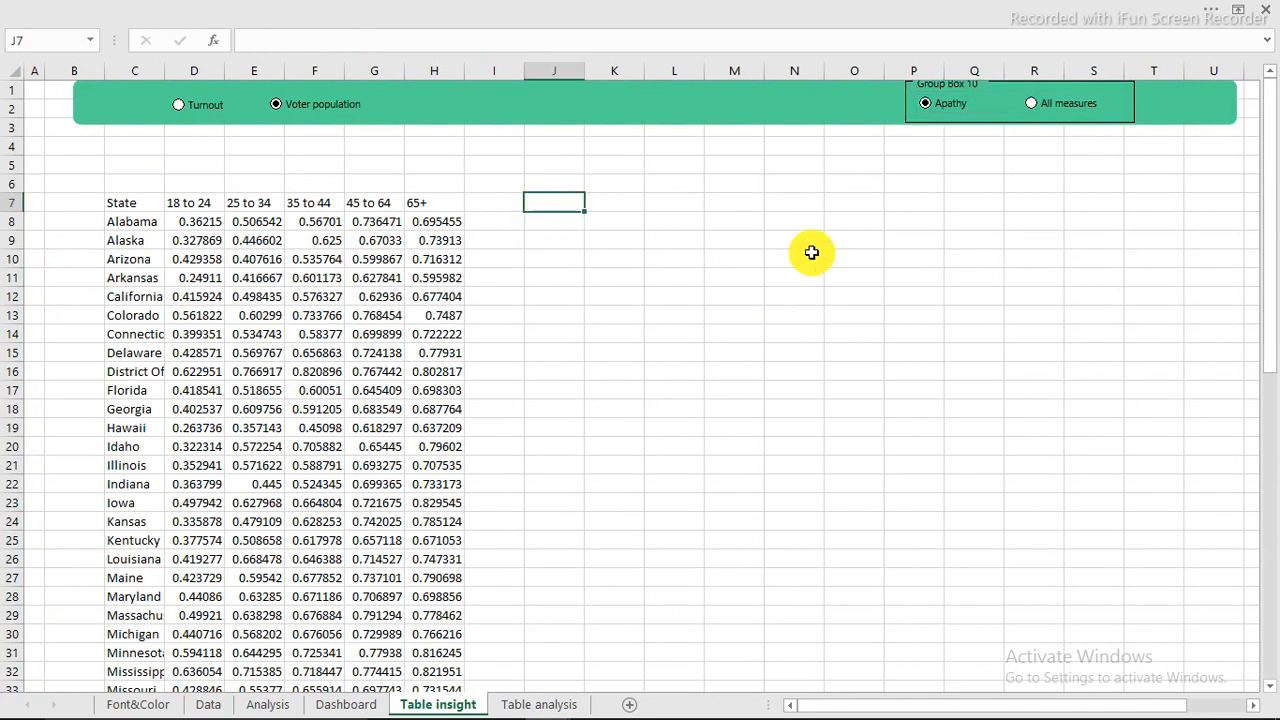
pyautogui.write('=if')
pyautogui.press('Tab')
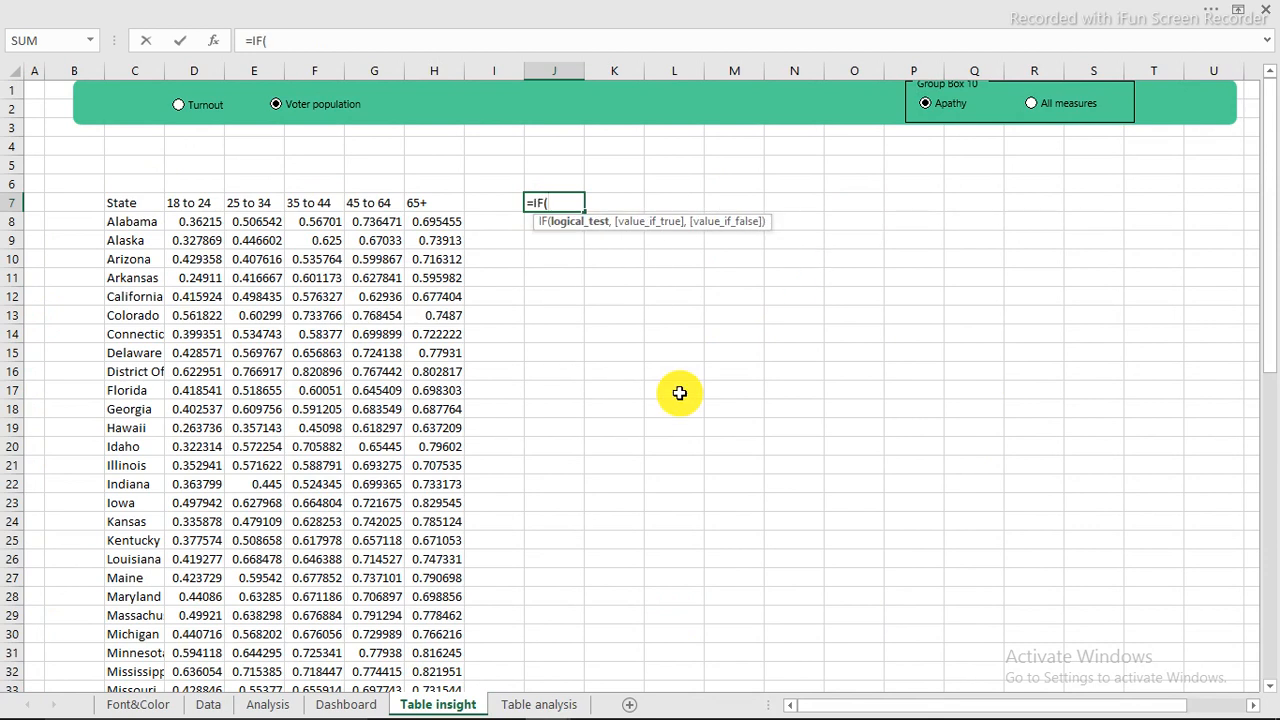
pyautogui.click(565, 705)
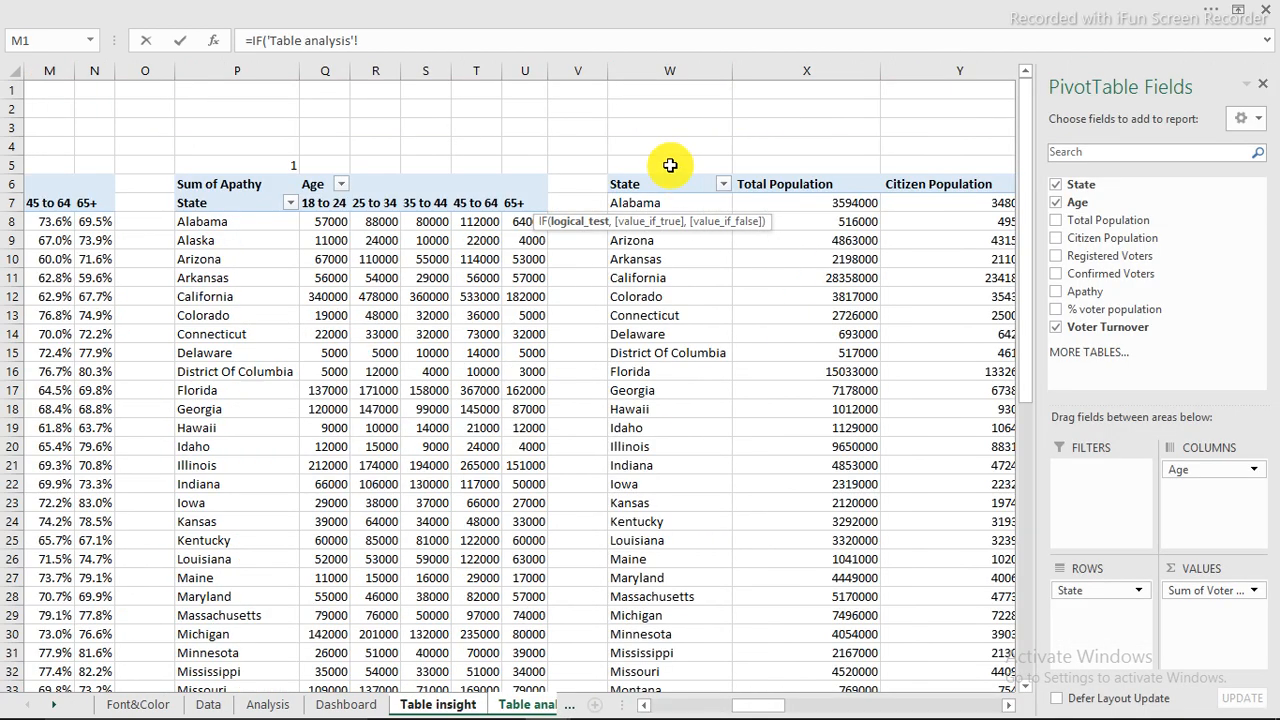
pyautogui.click(684, 166)
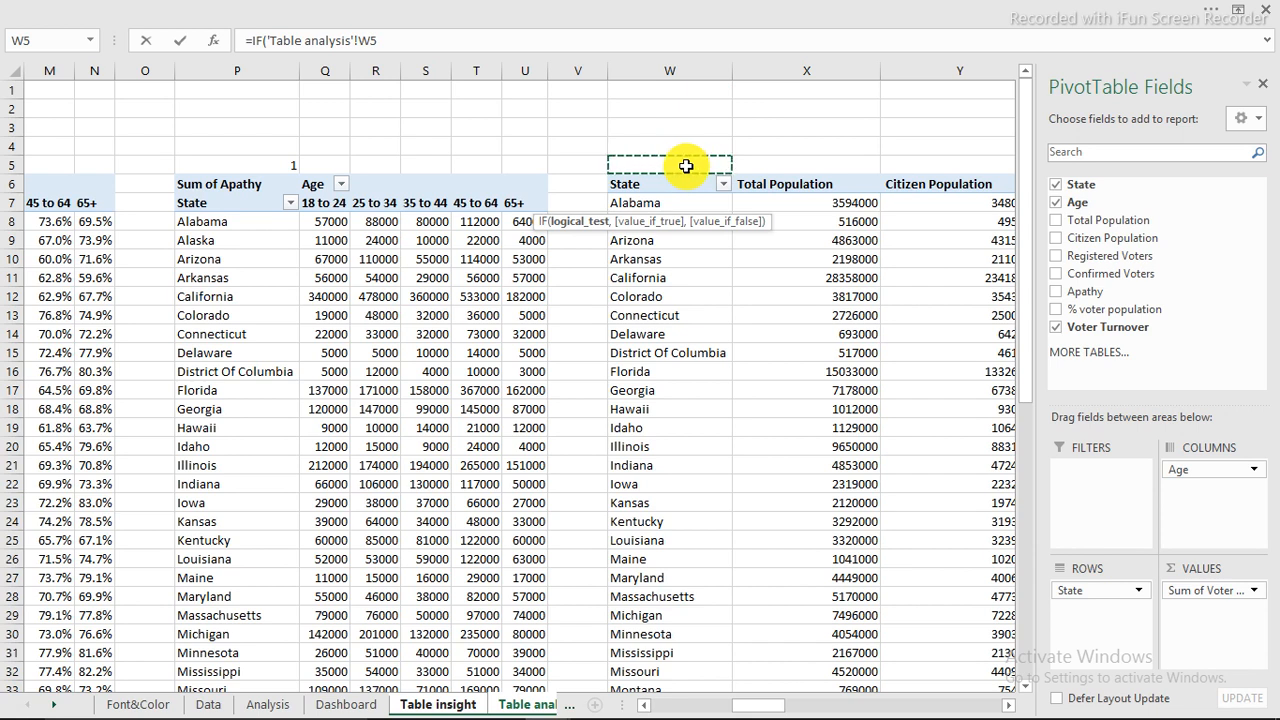
pyautogui.write(',')
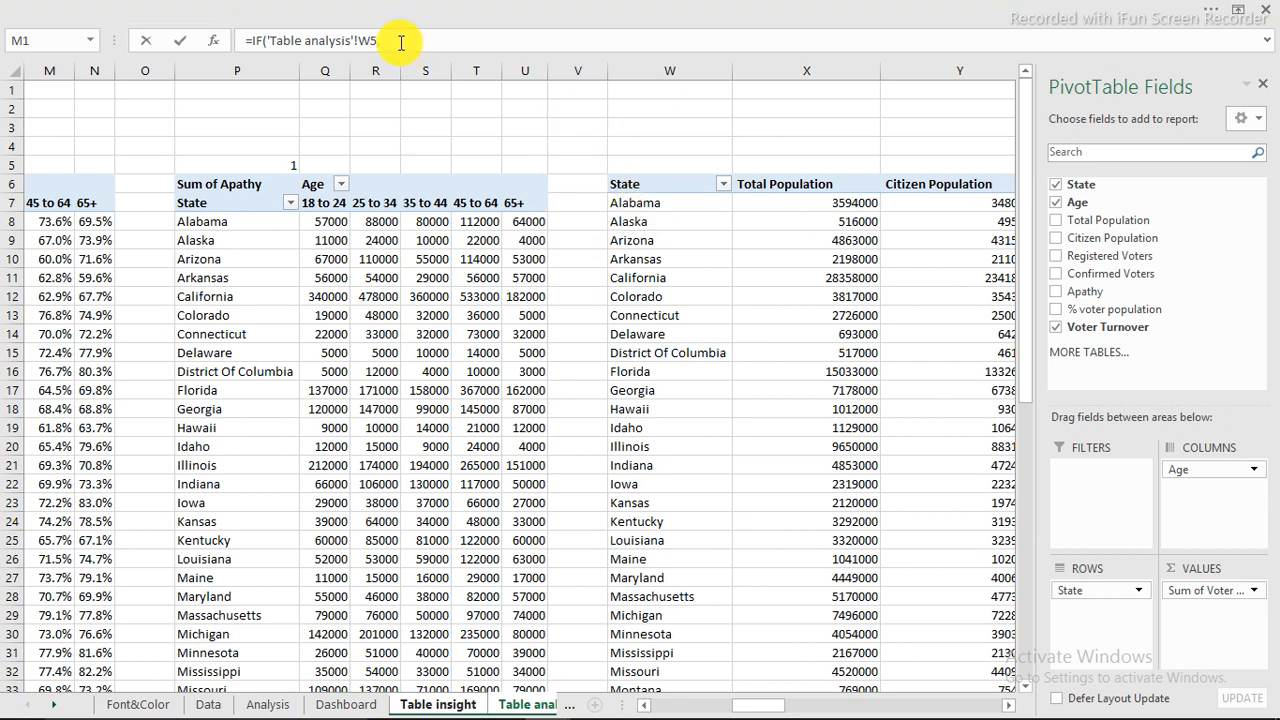
pyautogui.moveTo(405, 41); pyautogui.dragTo(267, 39)
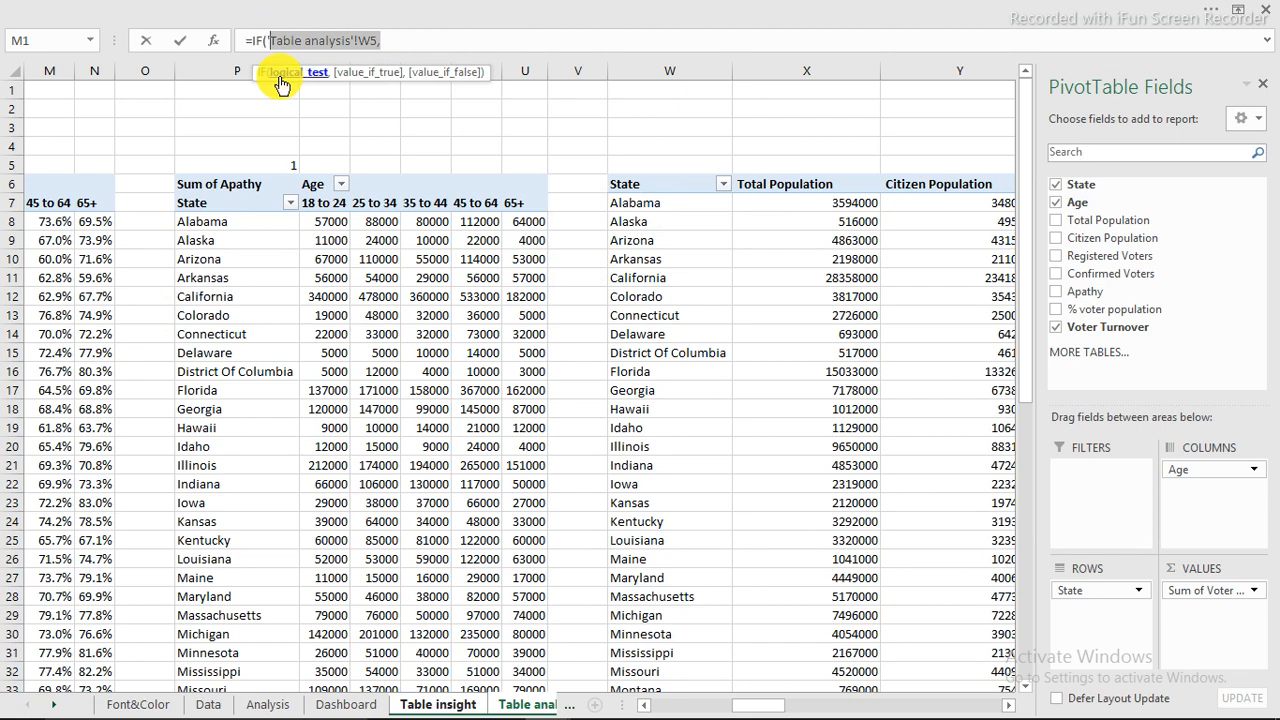
pyautogui.press('BackSpace')
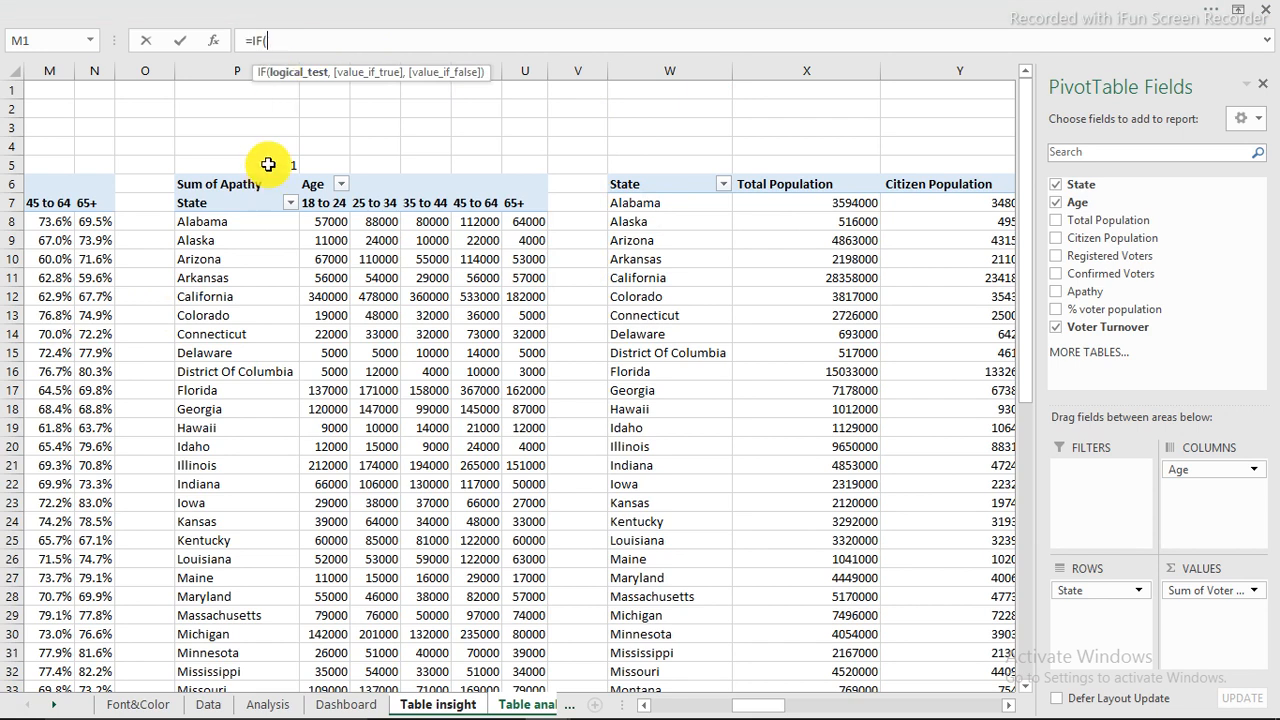
# Complete the IF formula to test whether Table analysis P5 equals 1, returning P7 if true and W6 if false.
pyautogui.click(262, 161)
pyautogui.write('=1,')
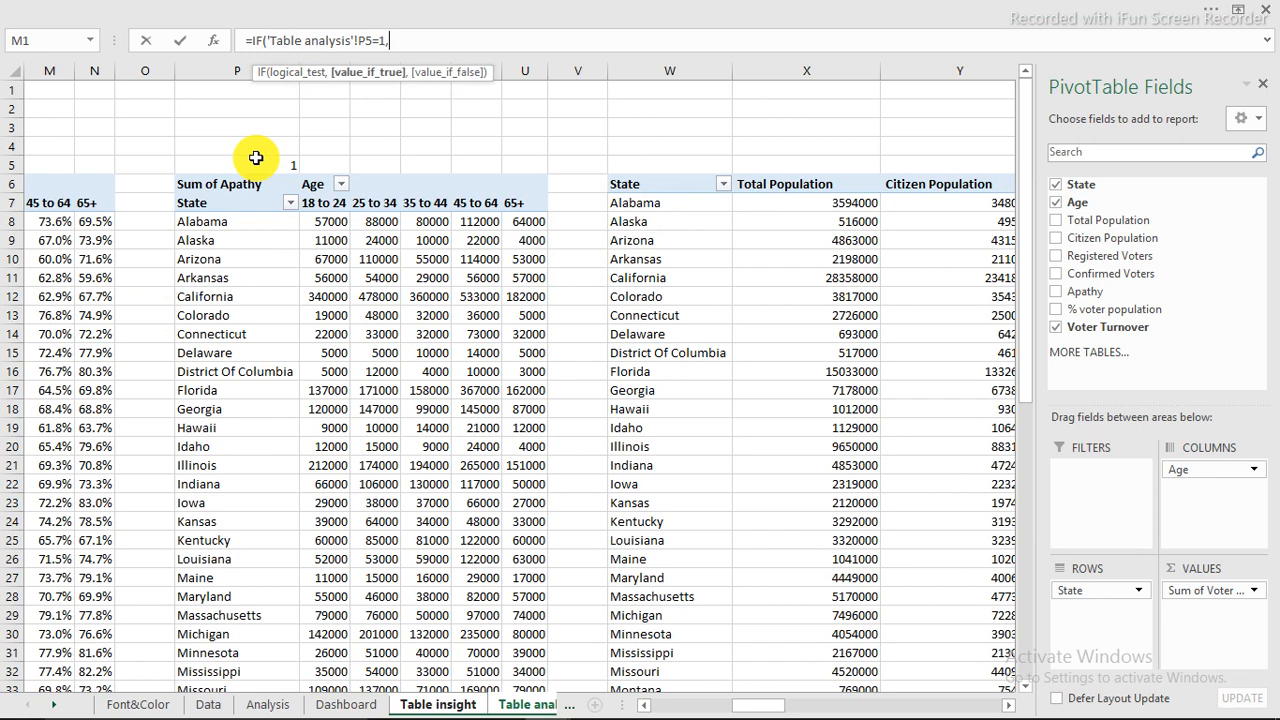
pyautogui.click(222, 204)
pyautogui.write(',')
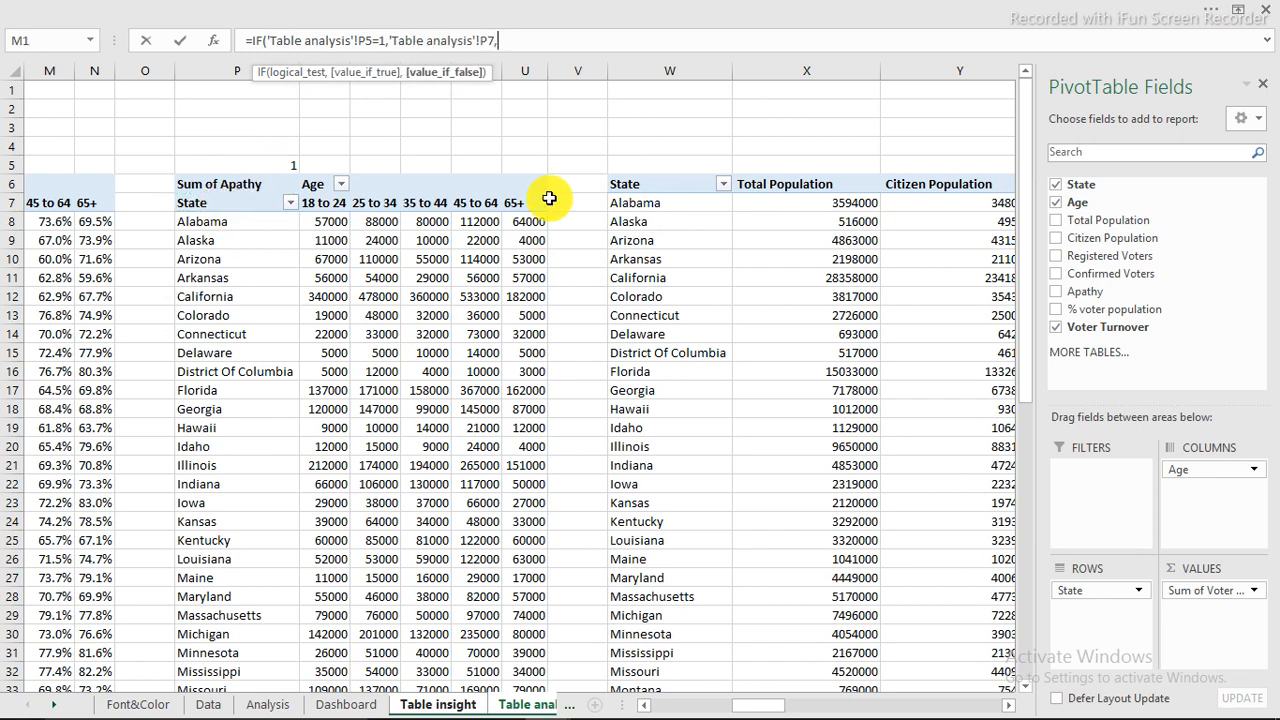
pyautogui.click(634, 186)
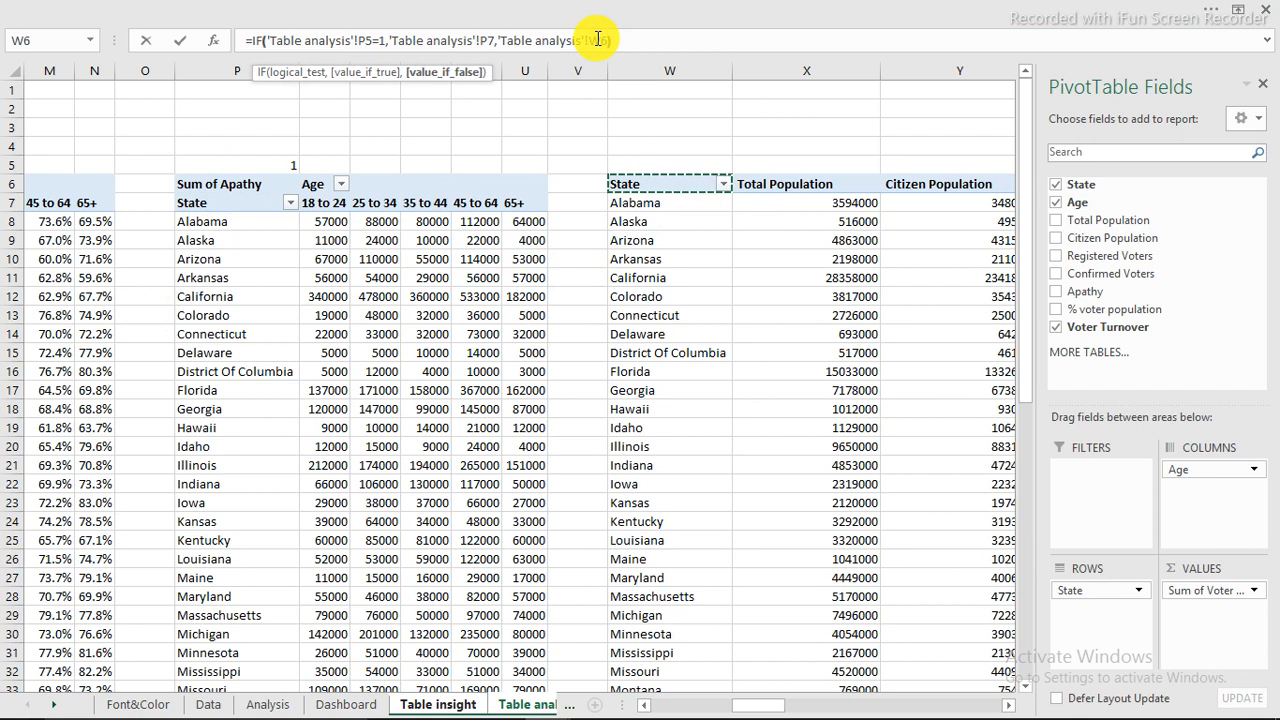
# Make the P5 reference in the formula absolute as $P$5 and enter the formula.
pyautogui.click(361, 41)
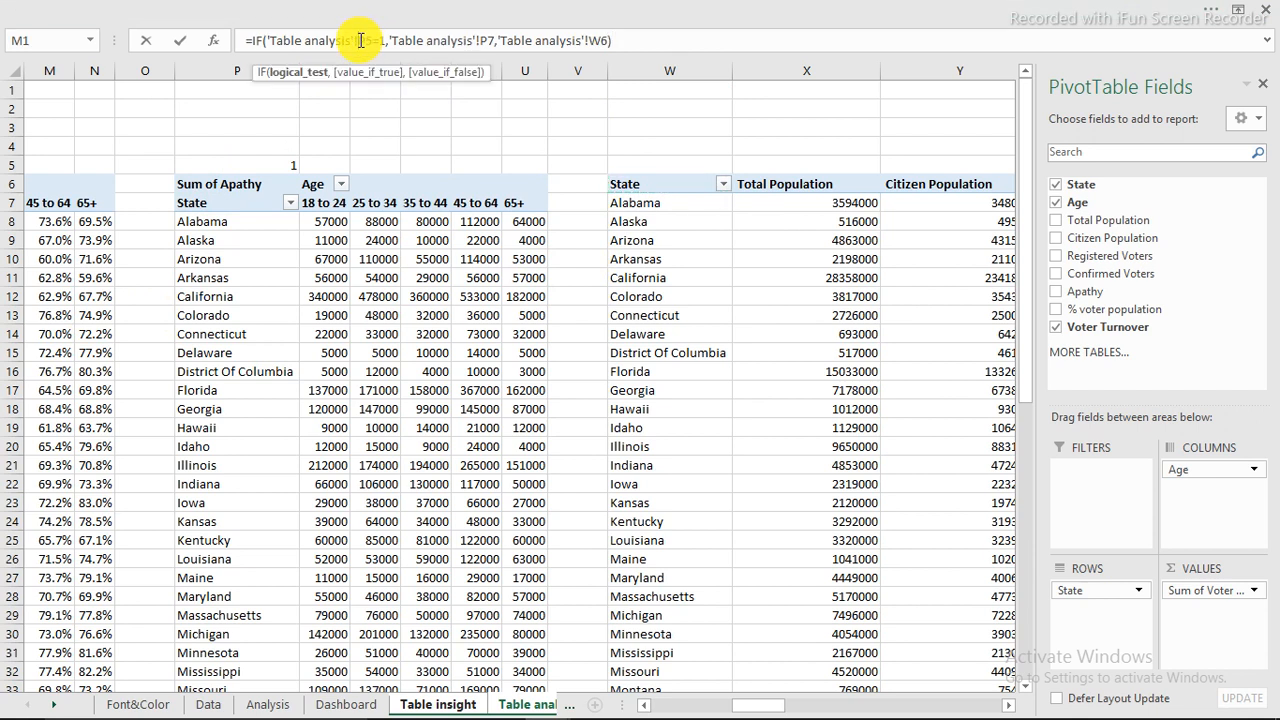
pyautogui.write('$')
pyautogui.press('Right')
pyautogui.write('$')
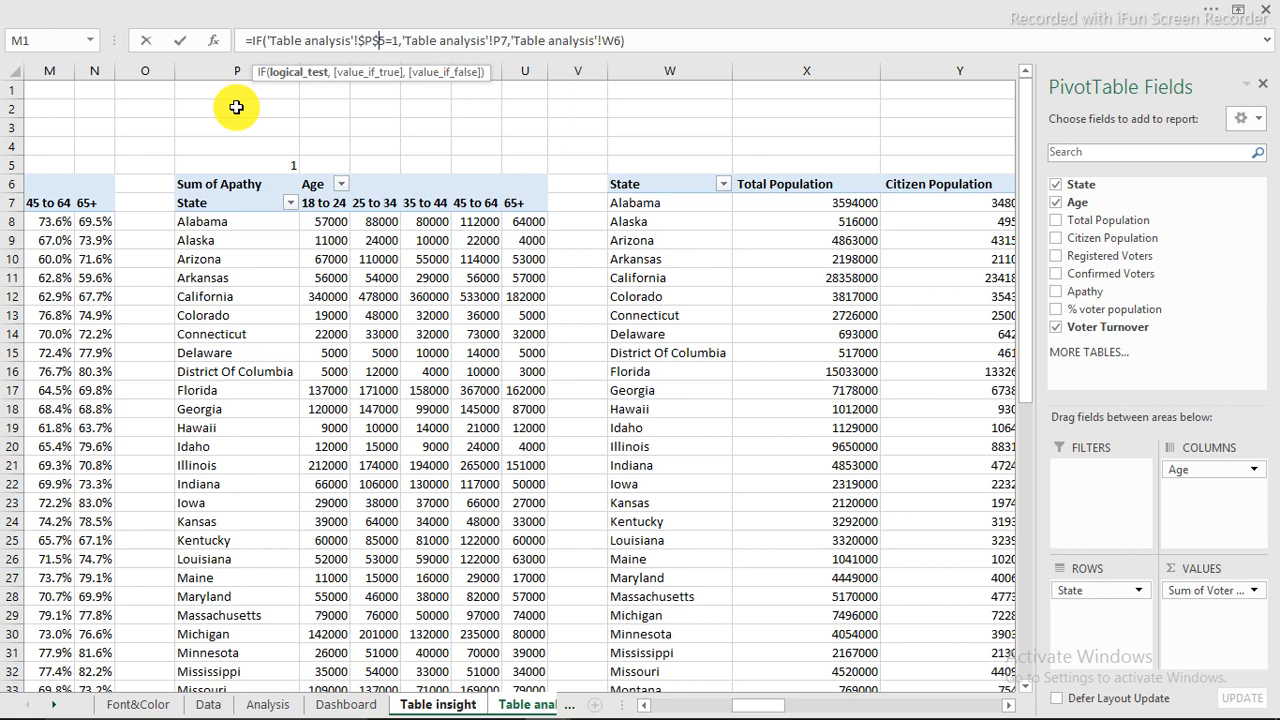
pyautogui.press('Return')
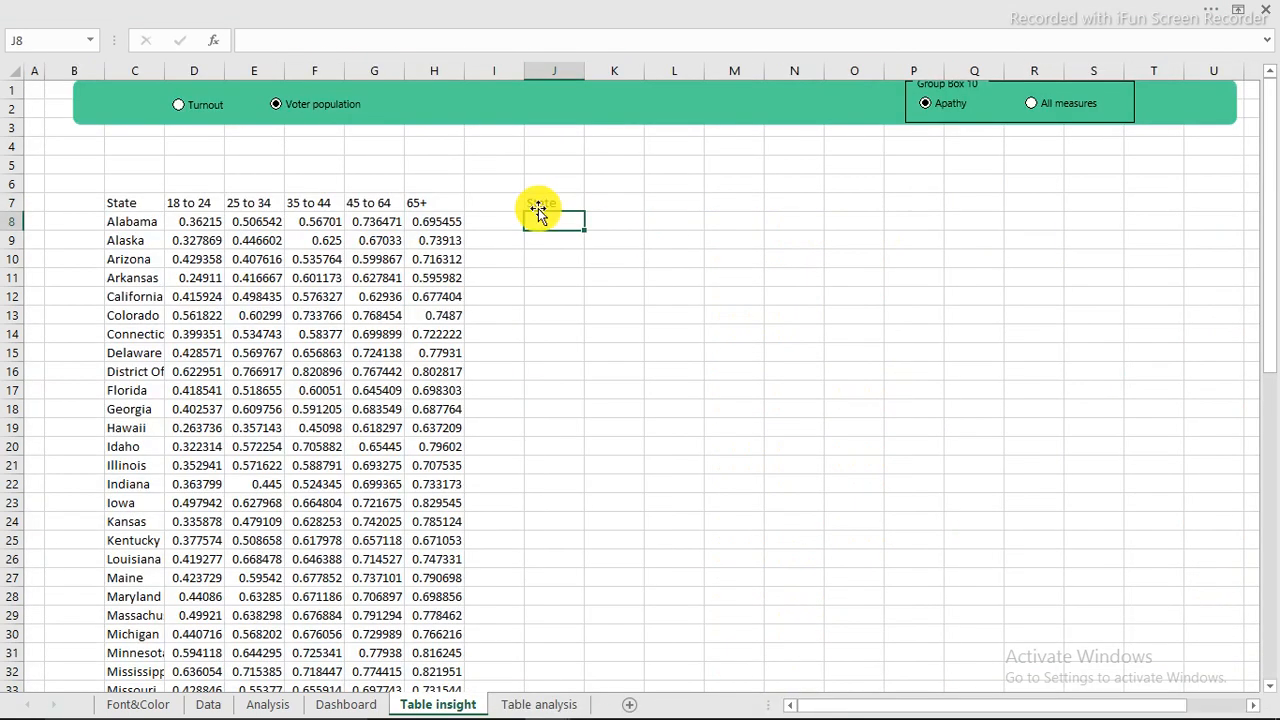
# Fill the J7 formula across row 7 to column O, clearing the surplus cells P7 to R7.
pyautogui.click(538, 204)
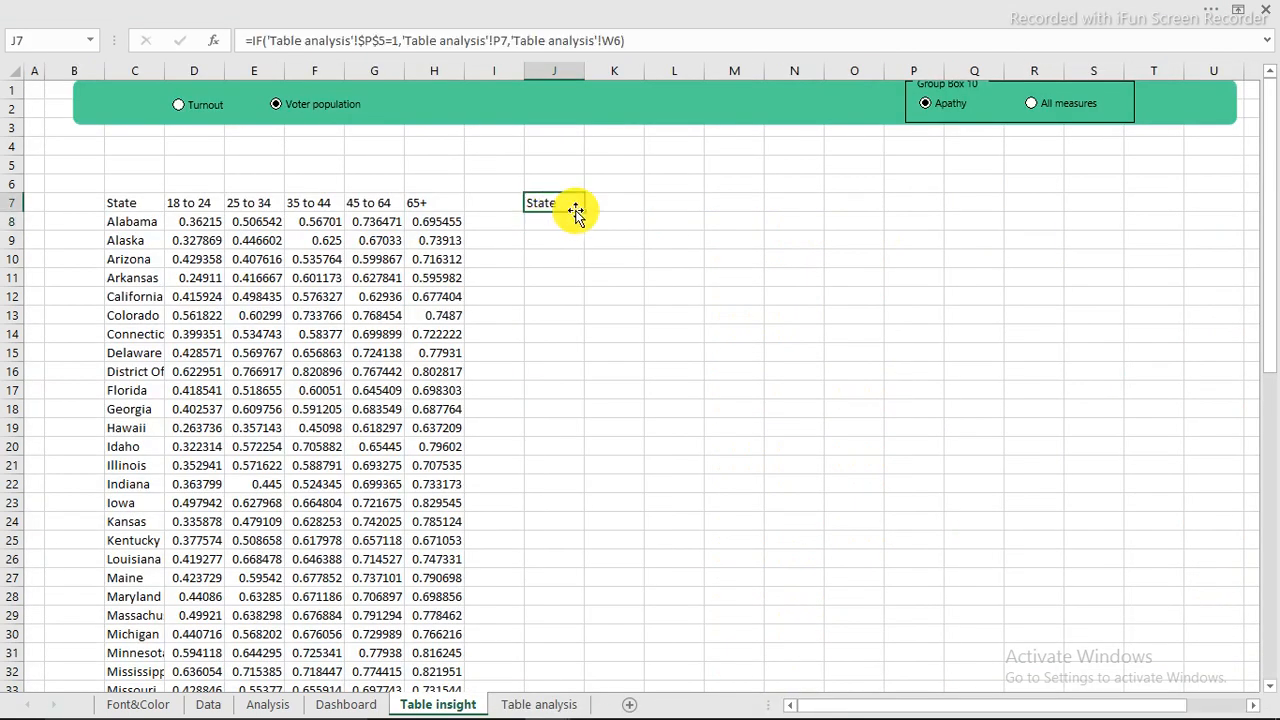
pyautogui.moveTo(584, 211); pyautogui.dragTo(1006, 203)
pyautogui.press('Delete')
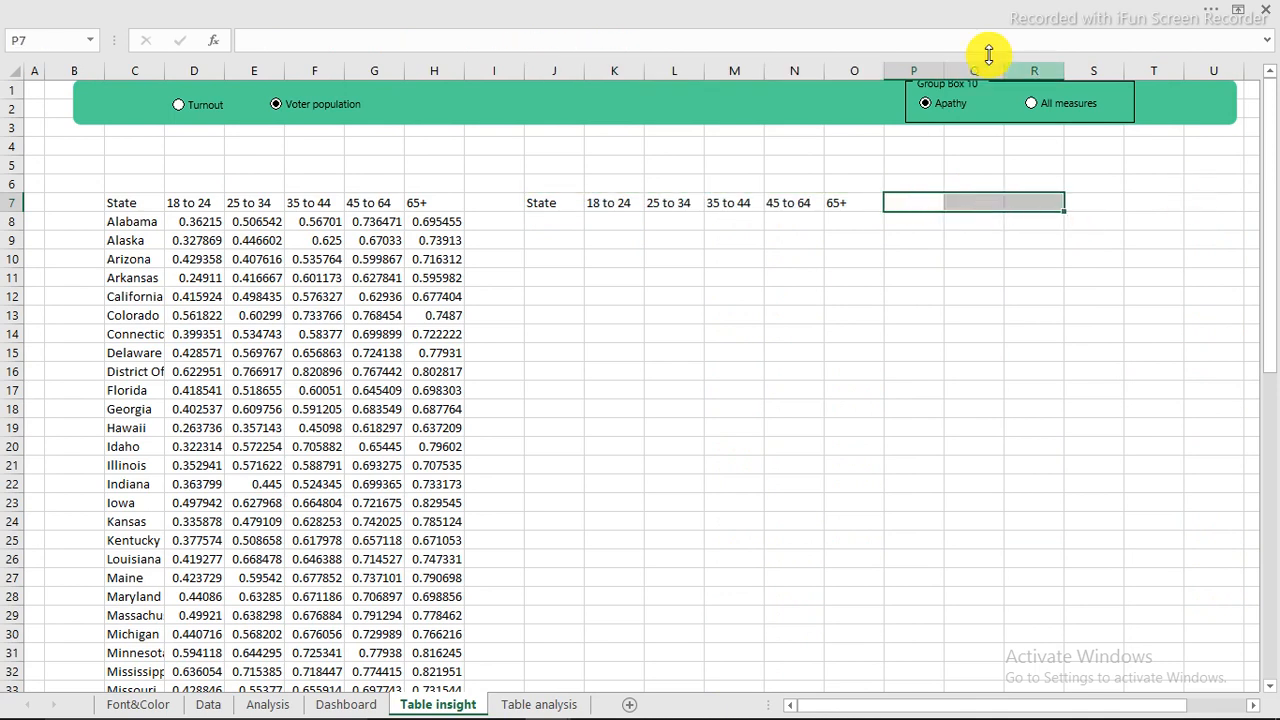
# Fill the formulas in J7:O7 down through the state rows.
pyautogui.moveTo(541, 204); pyautogui.dragTo(887, 210)
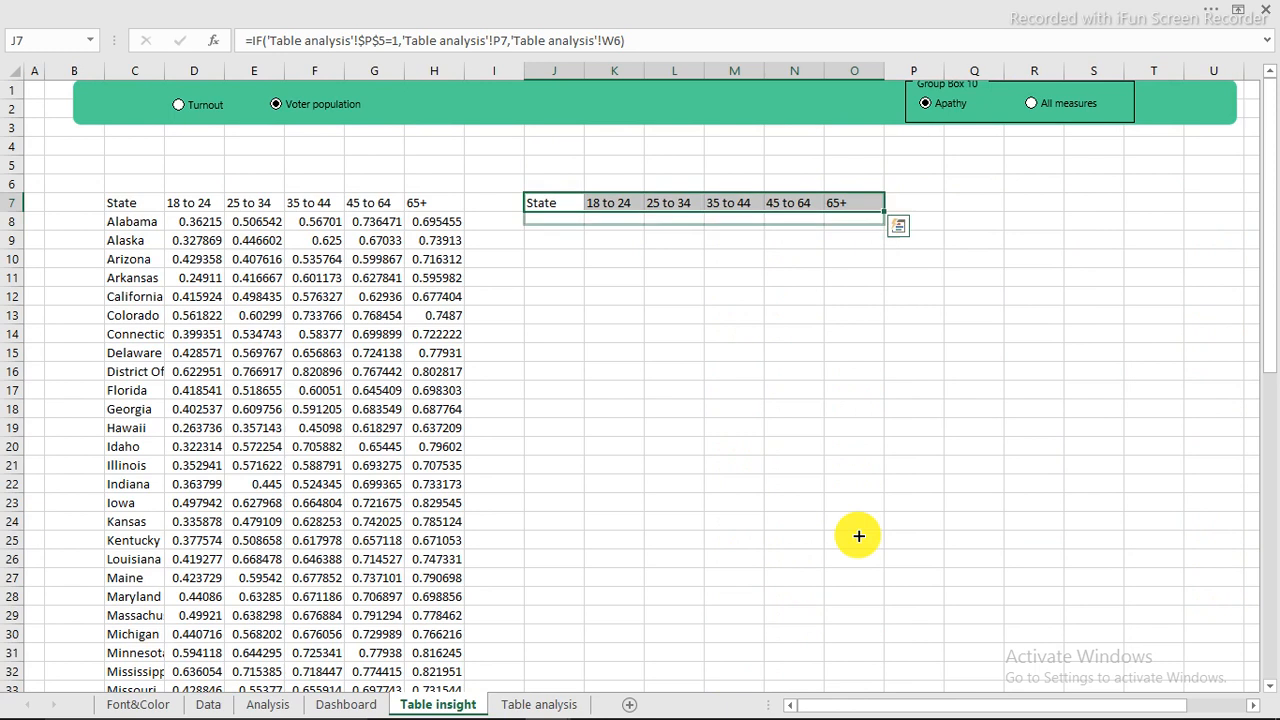
pyautogui.moveTo(863, 704); pyautogui.dragTo(844, 573)
pyautogui.scroll(10, 834, 523)
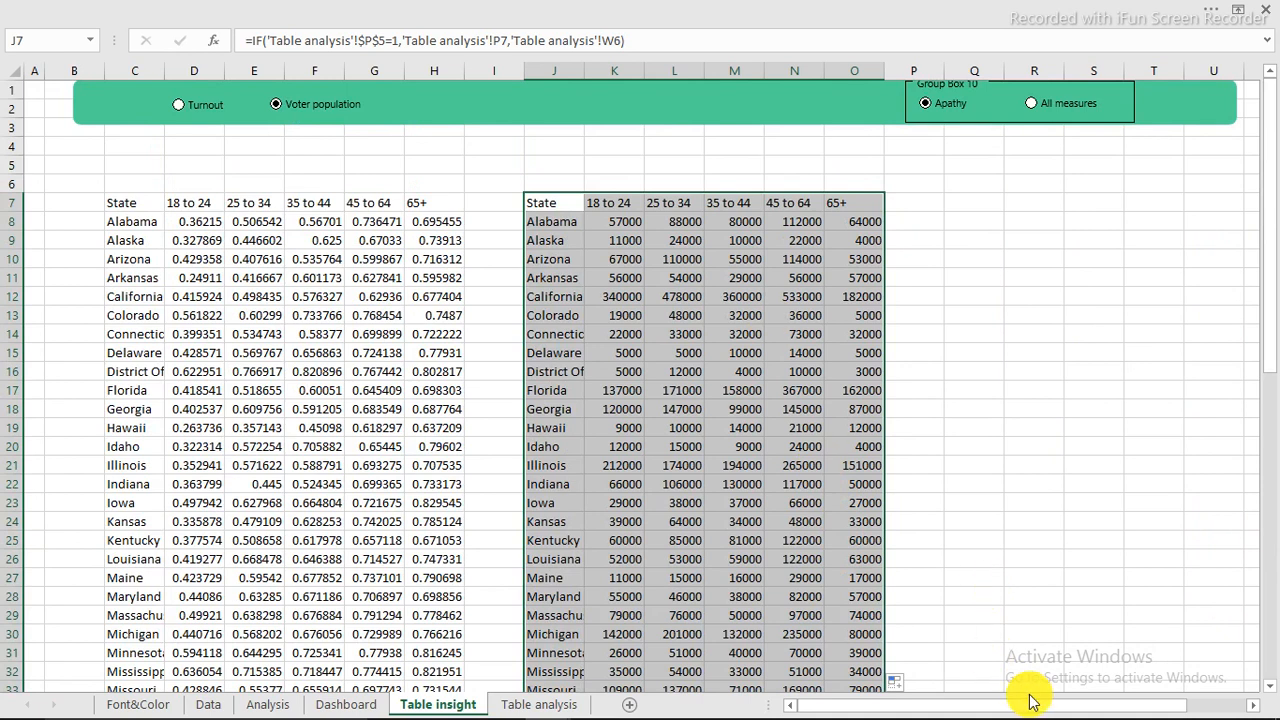
# Test the Apathy and All measures options by switching between them, finishing on All measures, and check the second table's response.
pyautogui.click(604, 274)
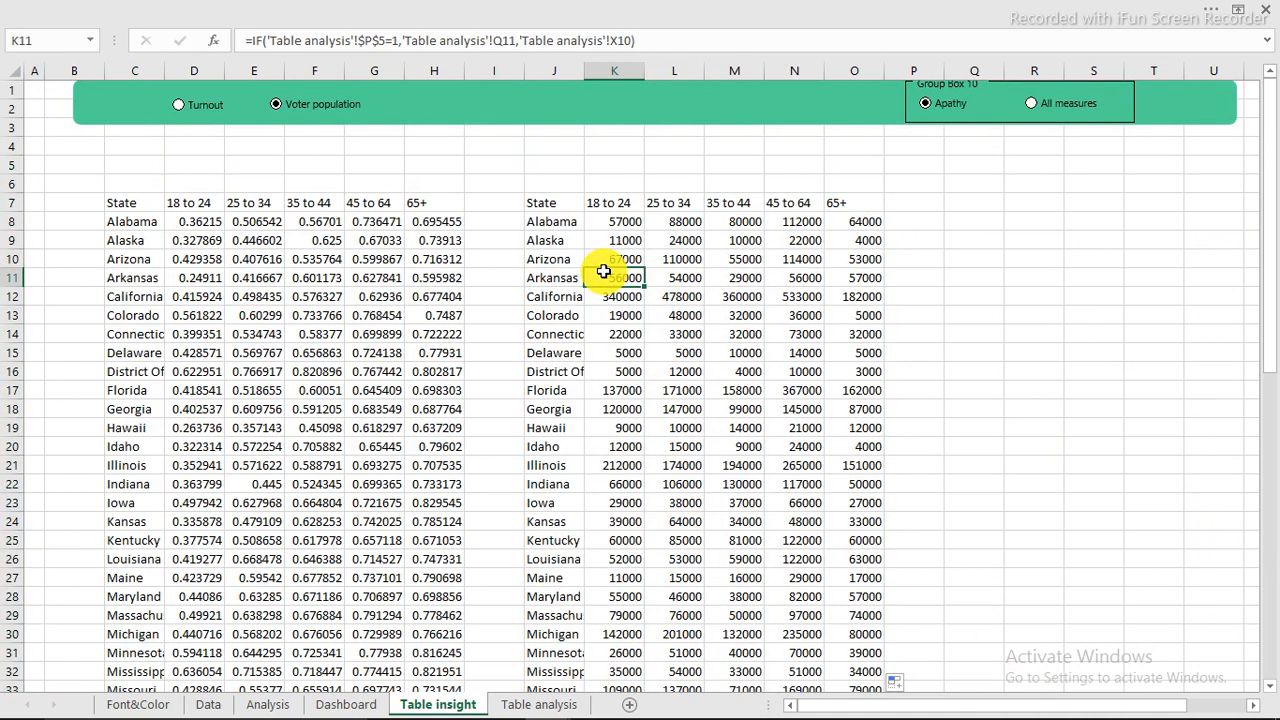
pyautogui.click(1030, 105)
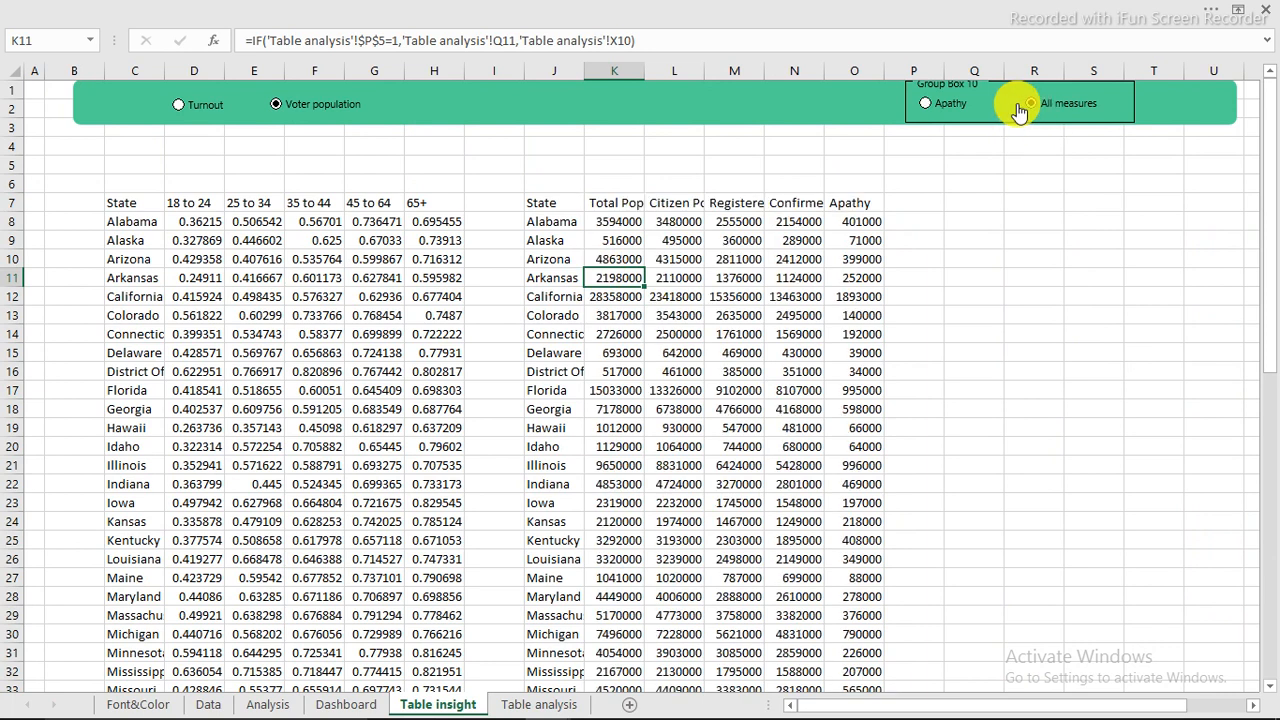
pyautogui.click(946, 106)
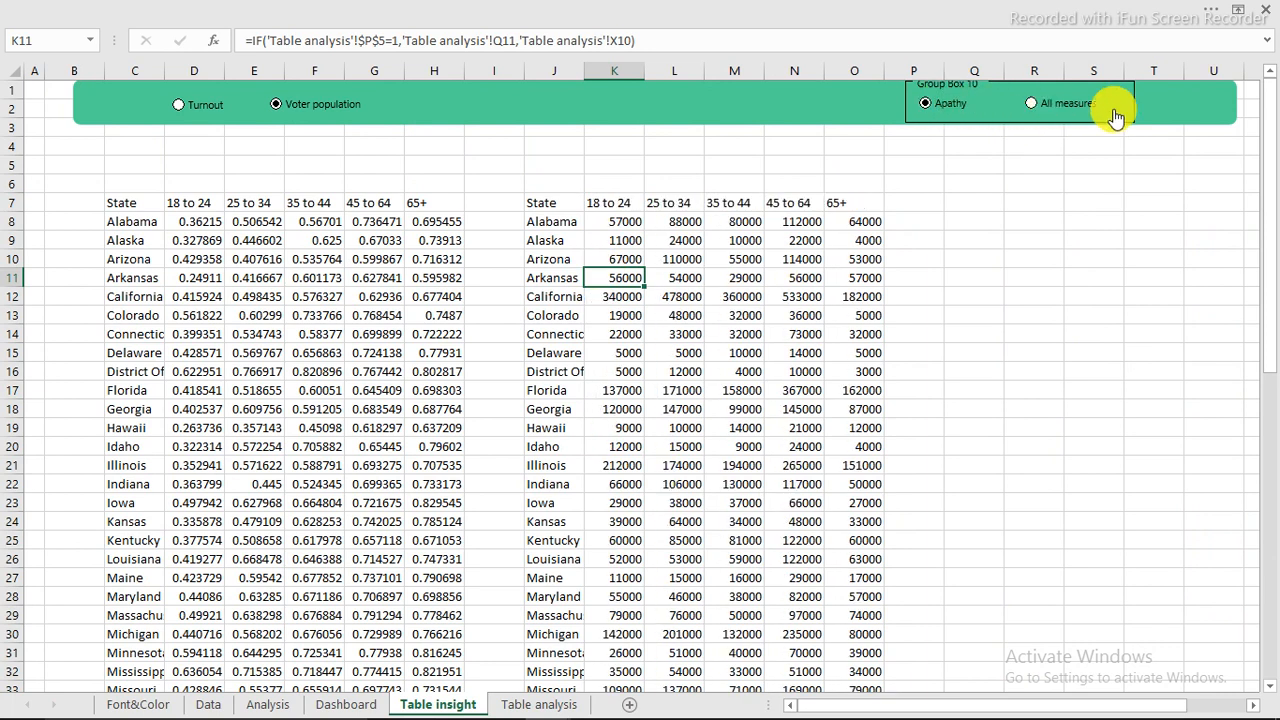
pyautogui.click(1032, 104)
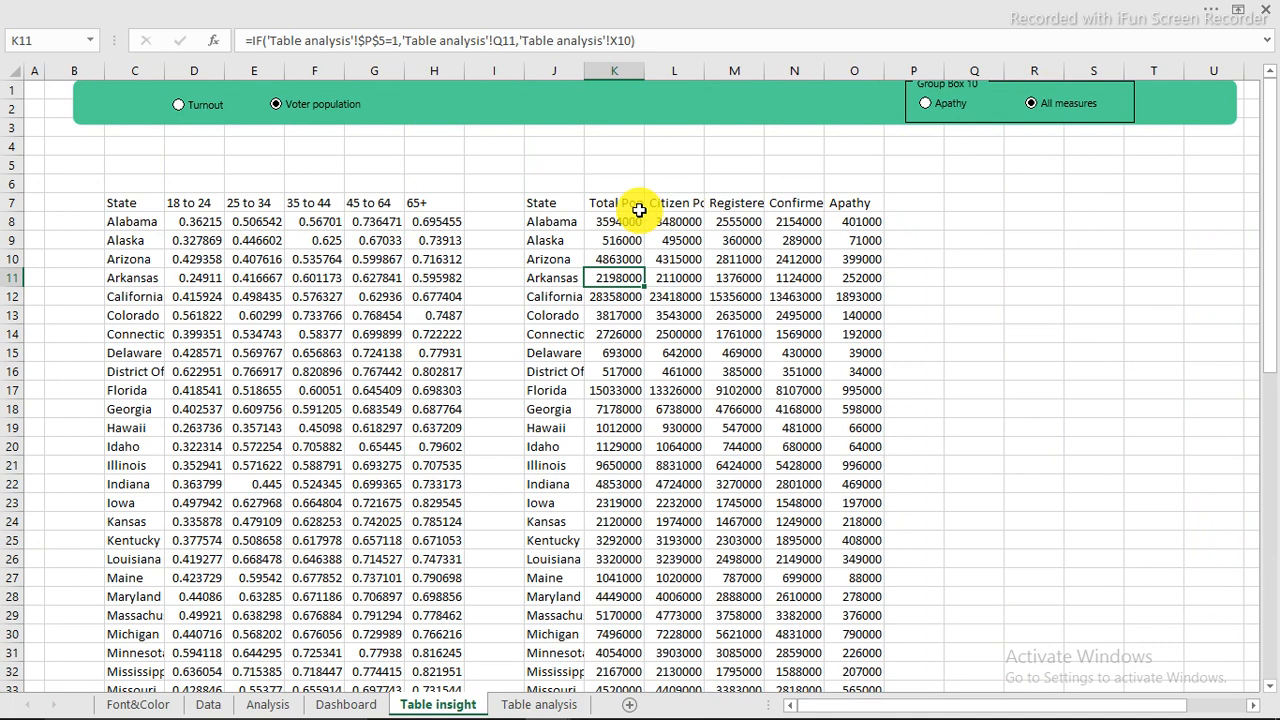
pyautogui.click(928, 104)
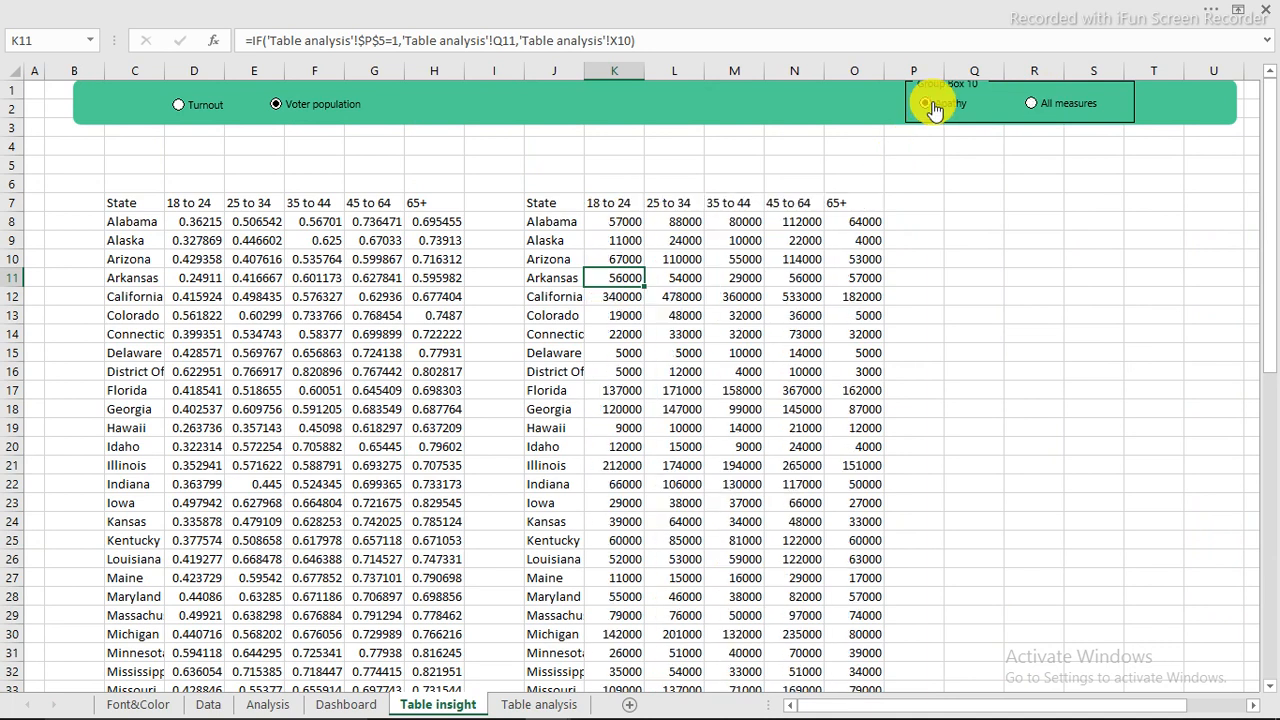
pyautogui.click(1036, 106)
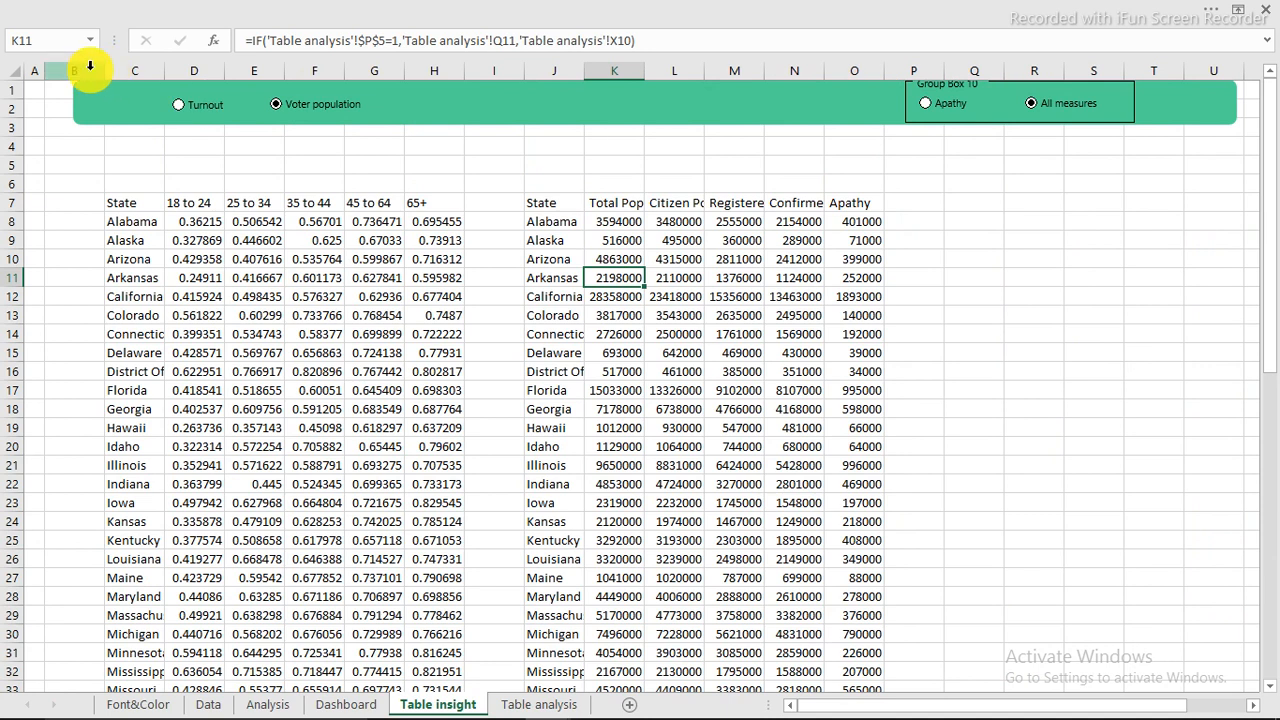
# Try to autofit columns C through O to their contents.
pyautogui.moveTo(108, 67); pyautogui.dragTo(849, 100)
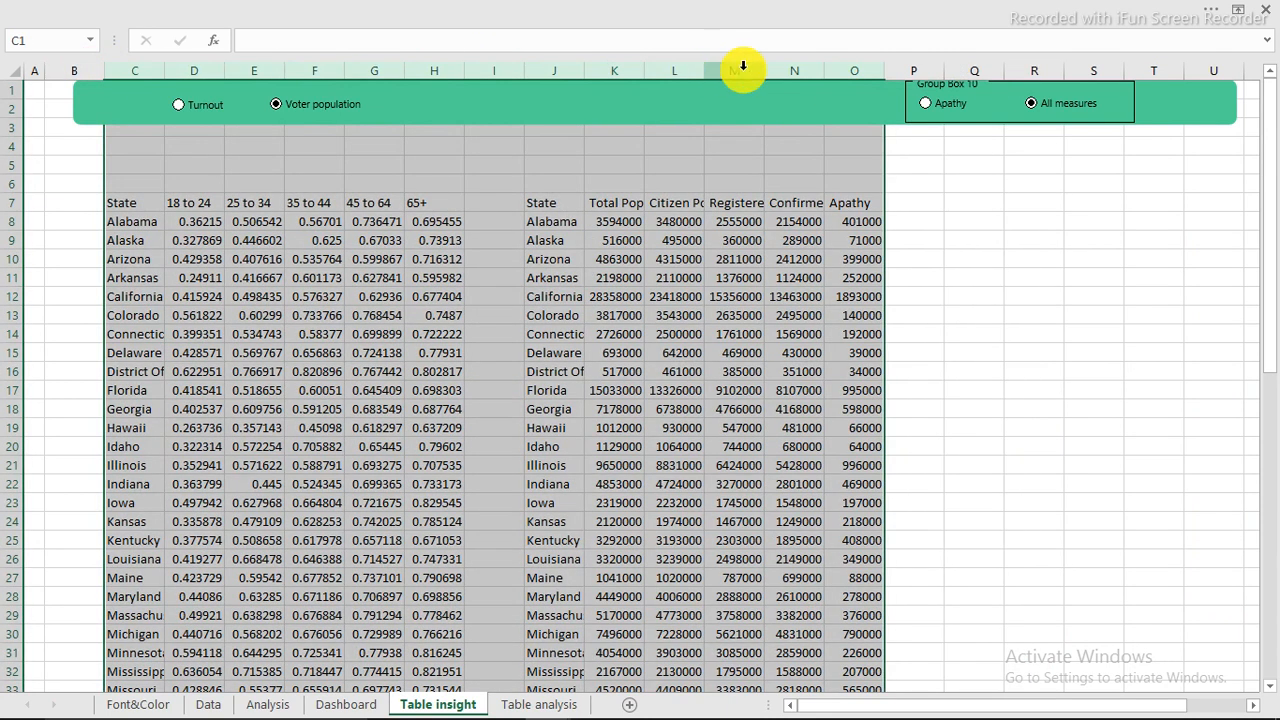
pyautogui.doubleClick(761, 72)
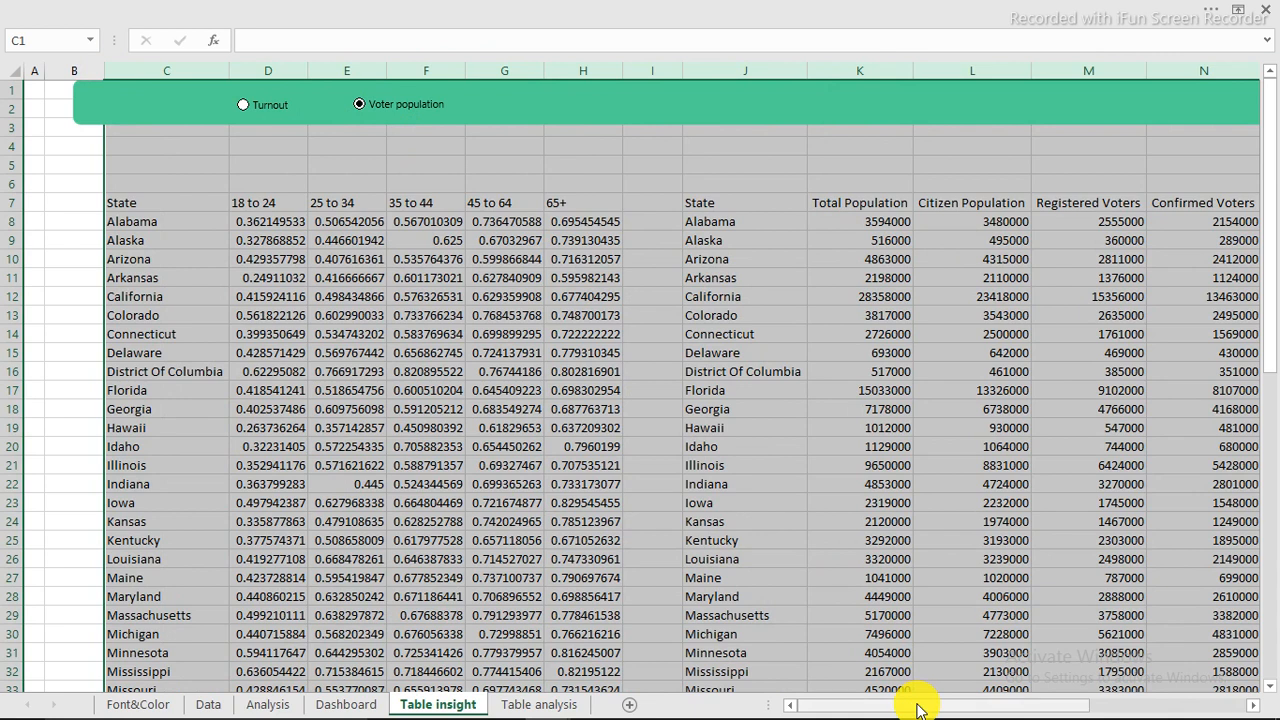
pyautogui.moveTo(920, 708); pyautogui.dragTo(850, 694)
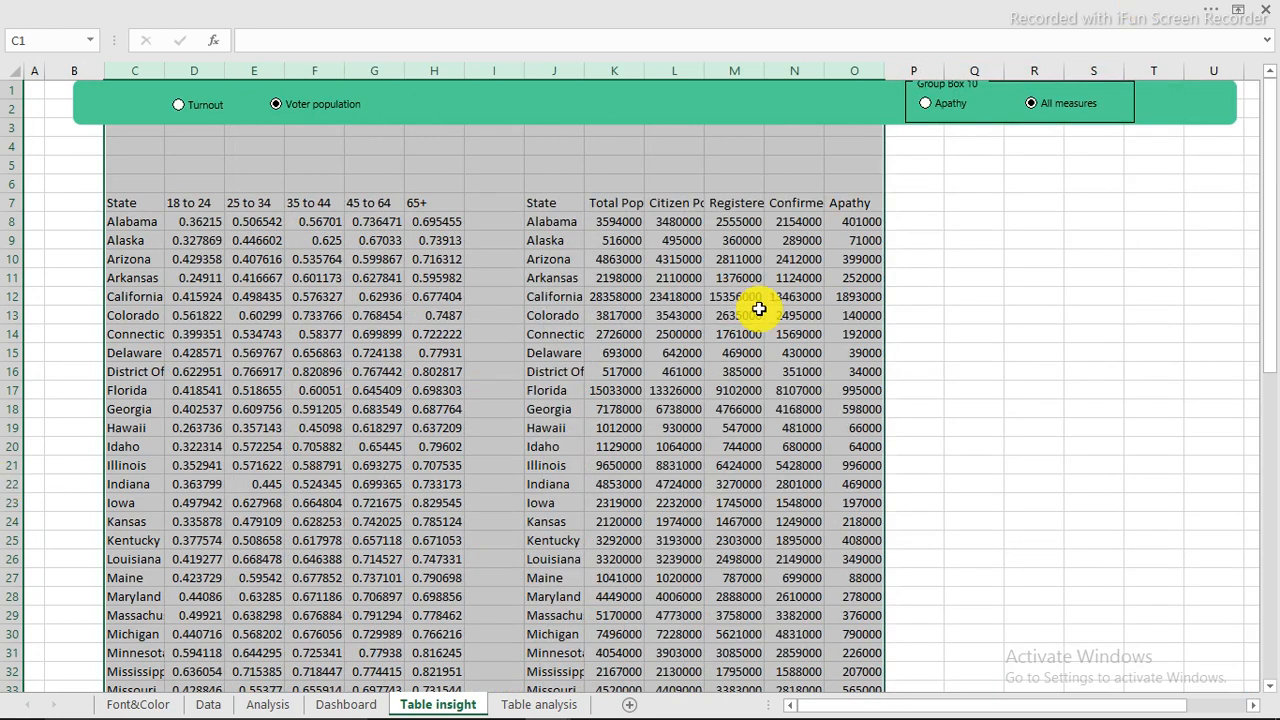
pyautogui.click(695, 218)
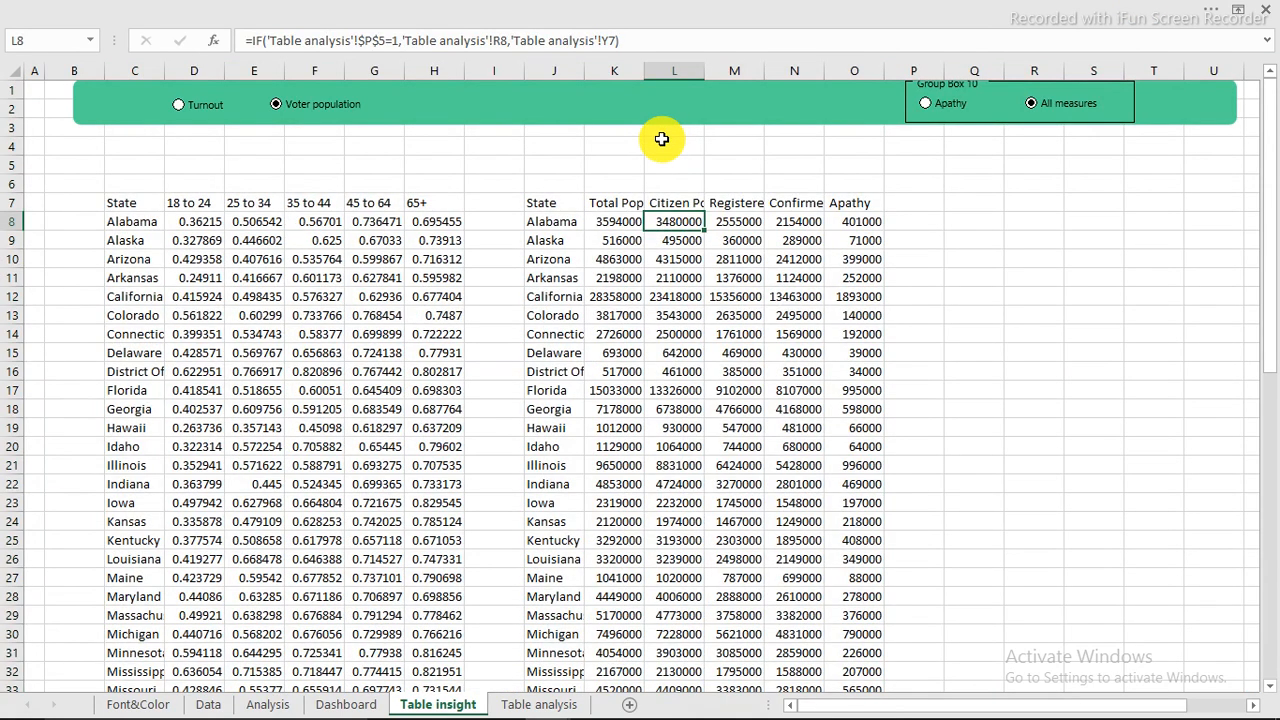
# Set the green banner and all its option buttons and group box to "Don't move or size with cells".
pyautogui.click(649, 106)
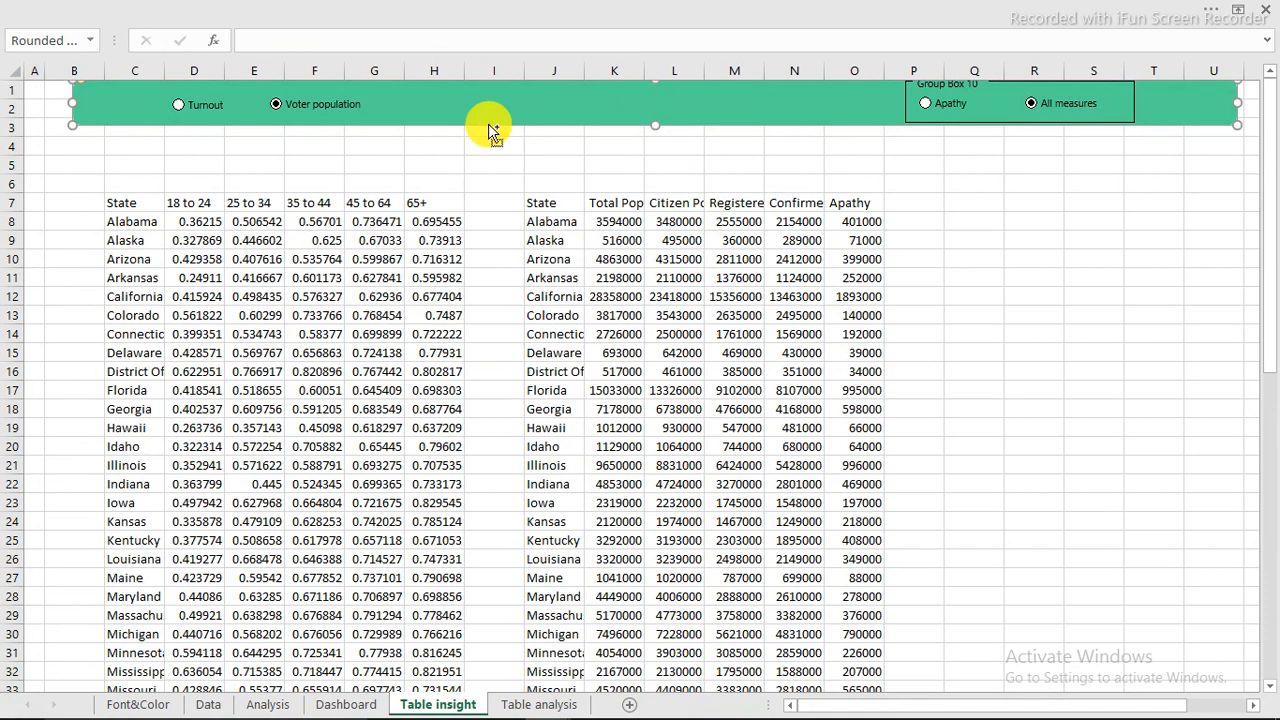
pyautogui.hotkey('ctrl', 'a')
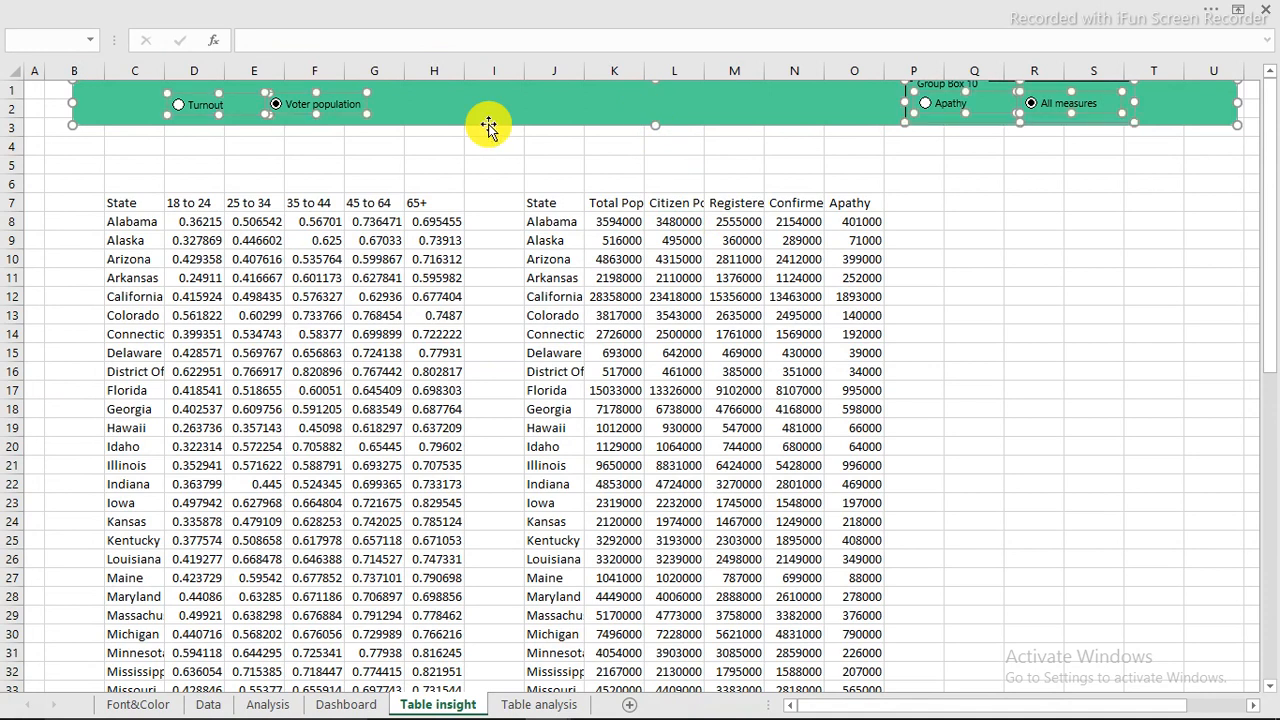
pyautogui.rightClick(552, 98)
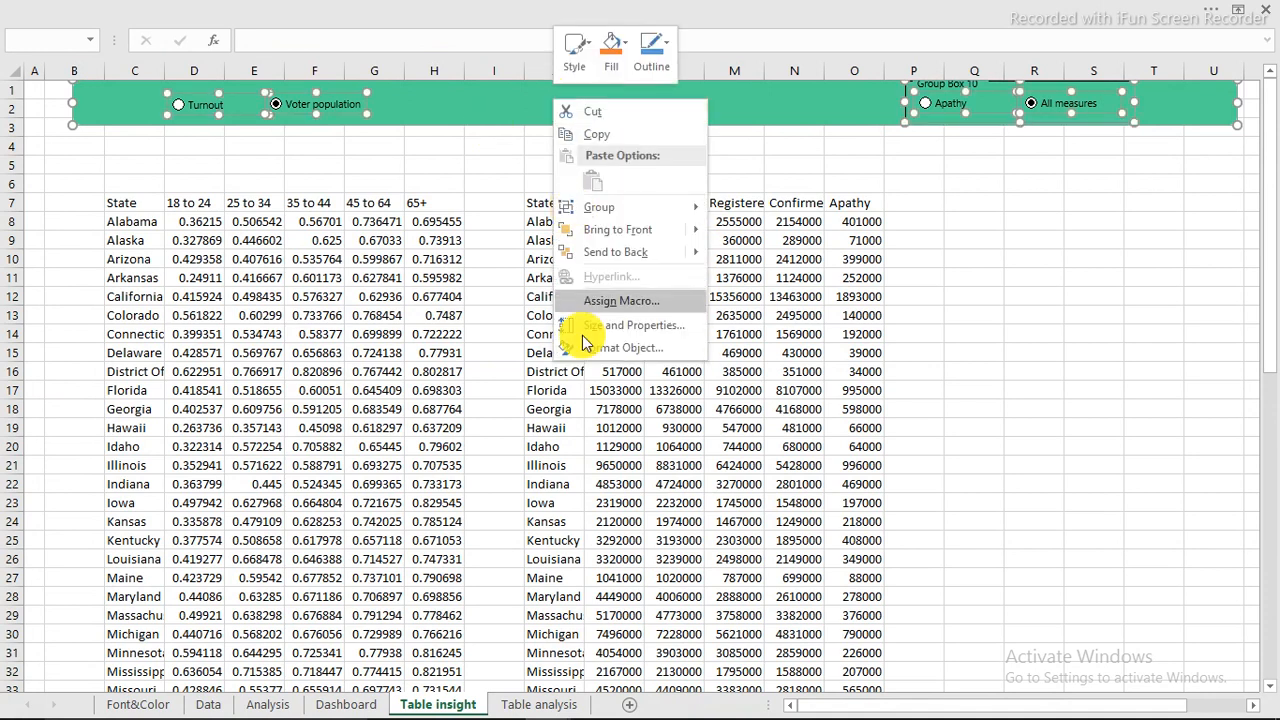
pyautogui.click(605, 352)
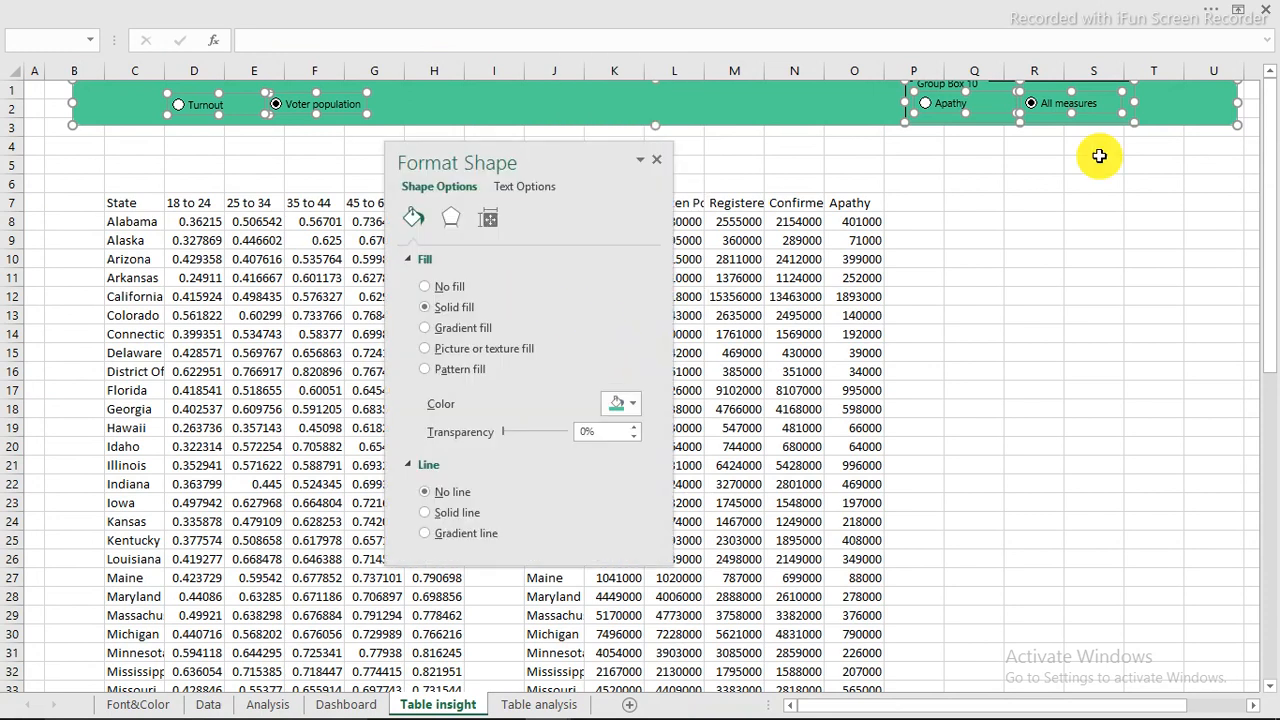
pyautogui.click(490, 219)
pyautogui.click(480, 286)
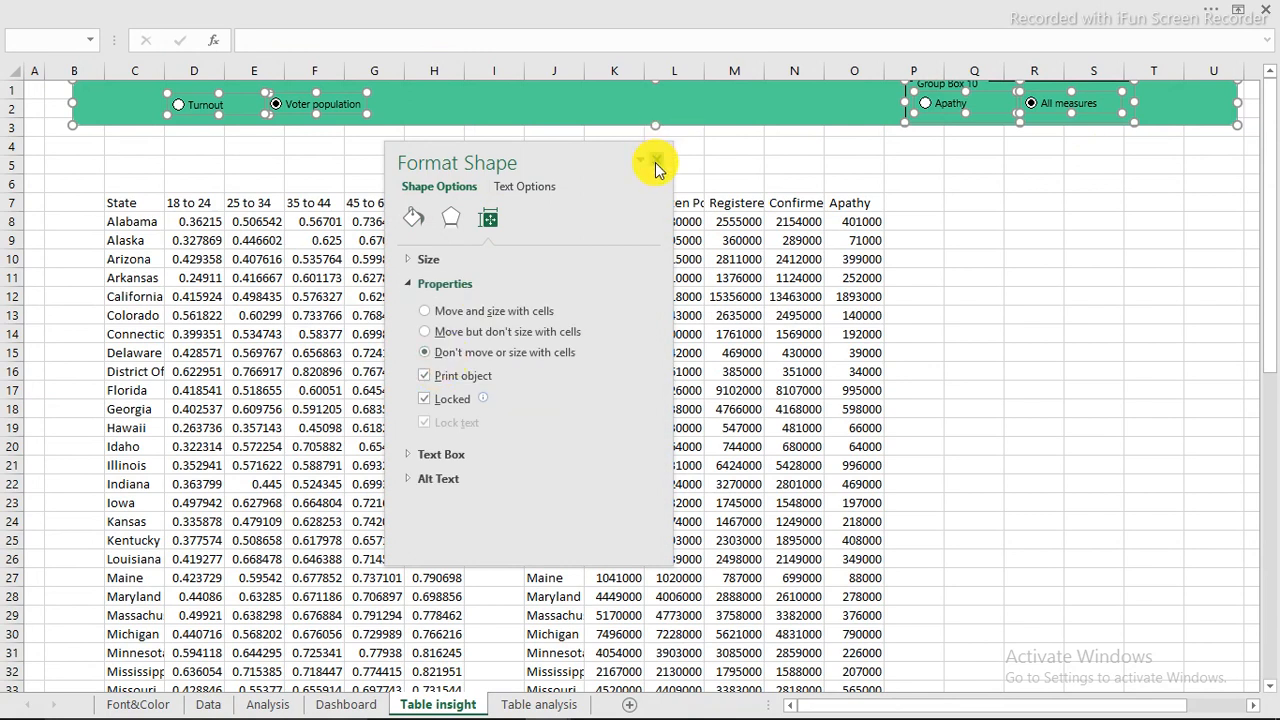
pyautogui.click(656, 160)
pyautogui.click(655, 162)
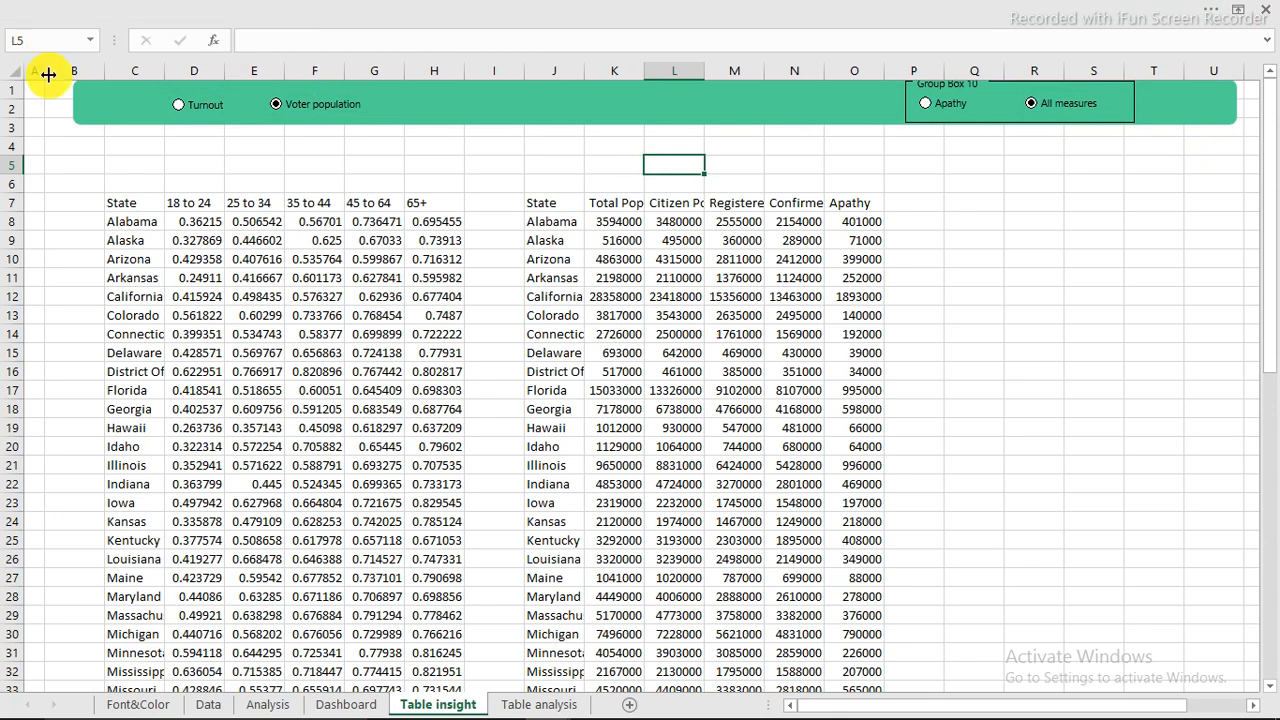
# Autofit columns C through O to their contents and narrow the empty column B before the first table.
pyautogui.moveTo(140, 75)
pyautogui.mouseDown()
pyautogui.moveTo(909, 66)
pyautogui.moveTo(929, 55)
pyautogui.moveTo(855, 66)
pyautogui.mouseUp()
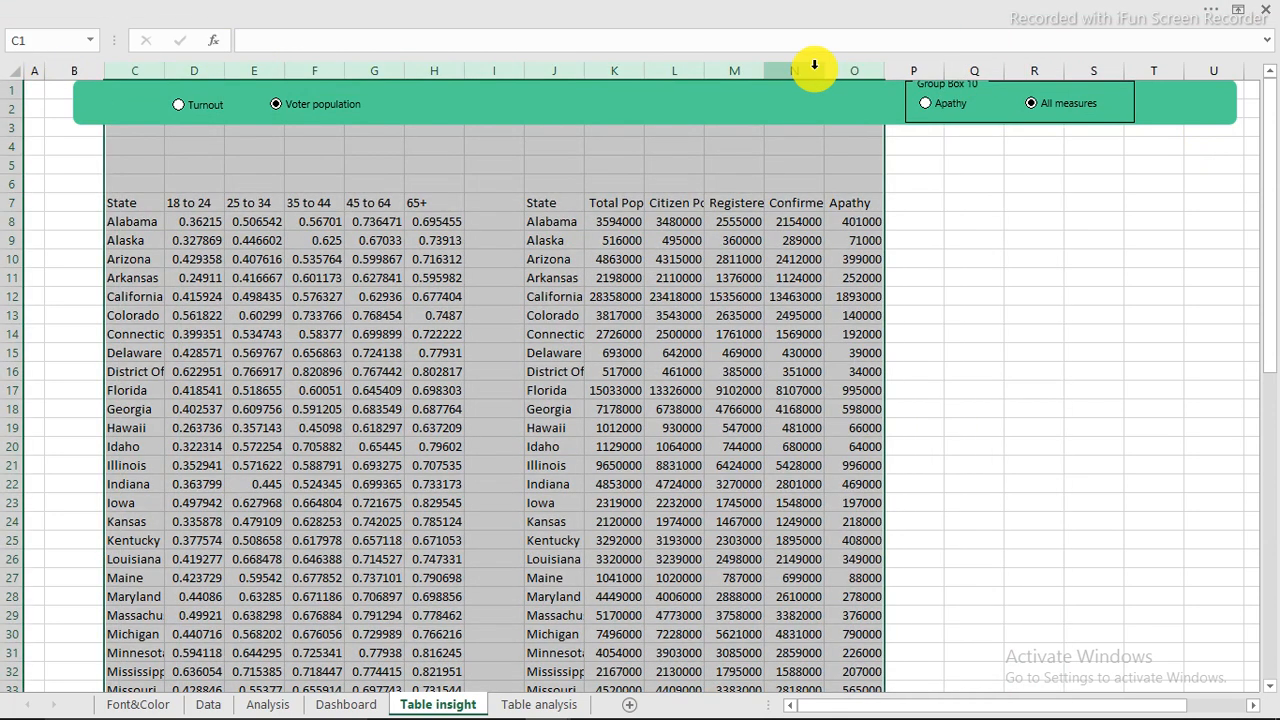
pyautogui.doubleClick(821, 72)
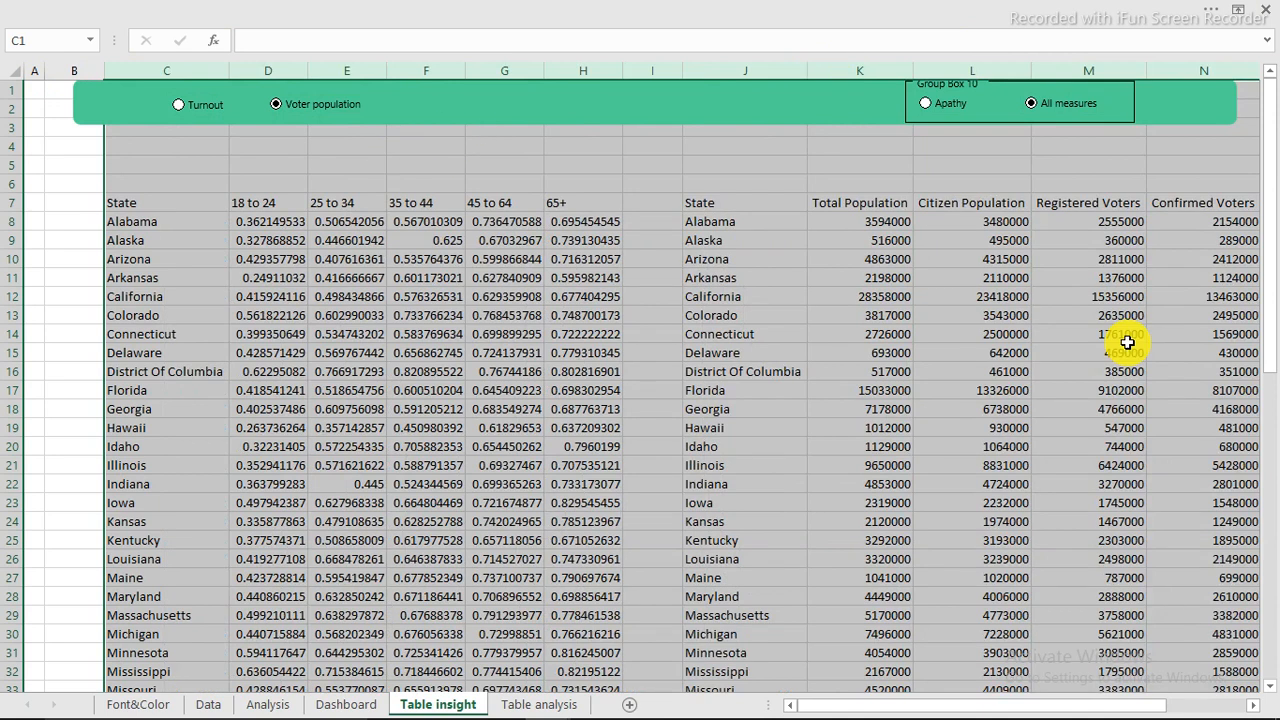
pyautogui.click(78, 146)
pyautogui.moveTo(105, 68); pyautogui.dragTo(67, 70)
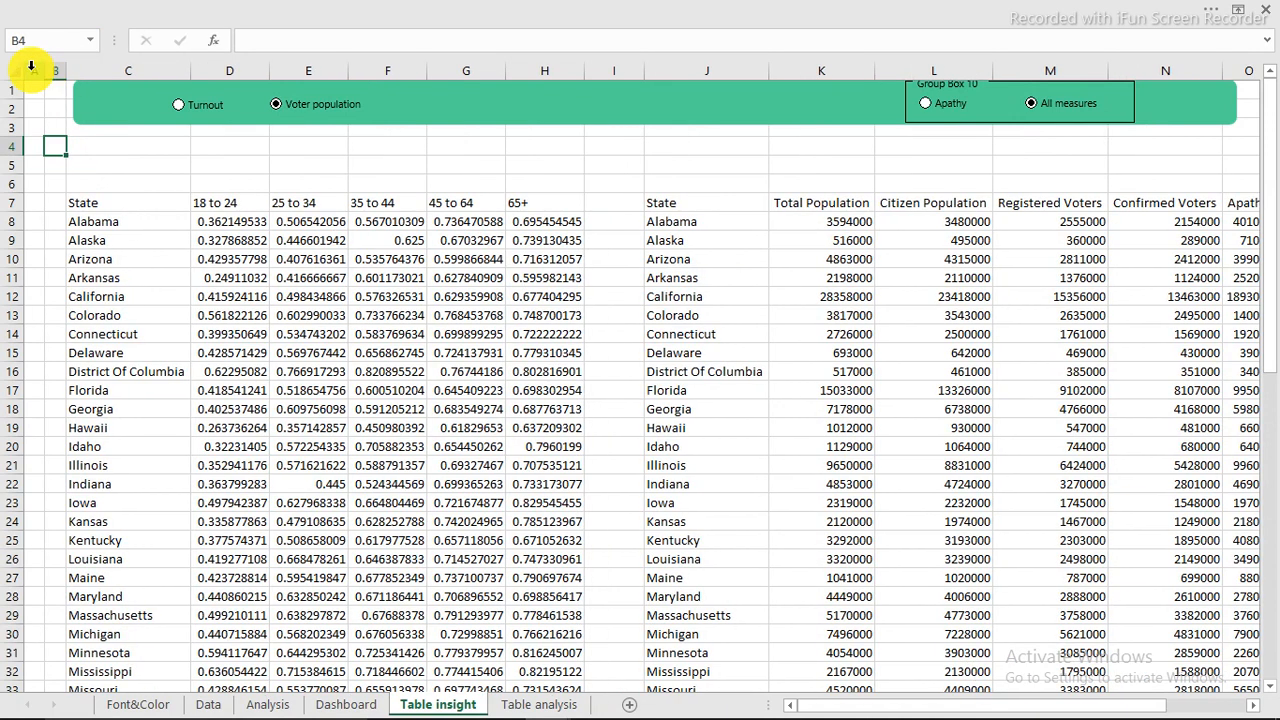
# Delete the empty column A and slightly narrow the spacer column remaining before the first table.
pyautogui.rightClick(31, 66)
pyautogui.click(67, 224)
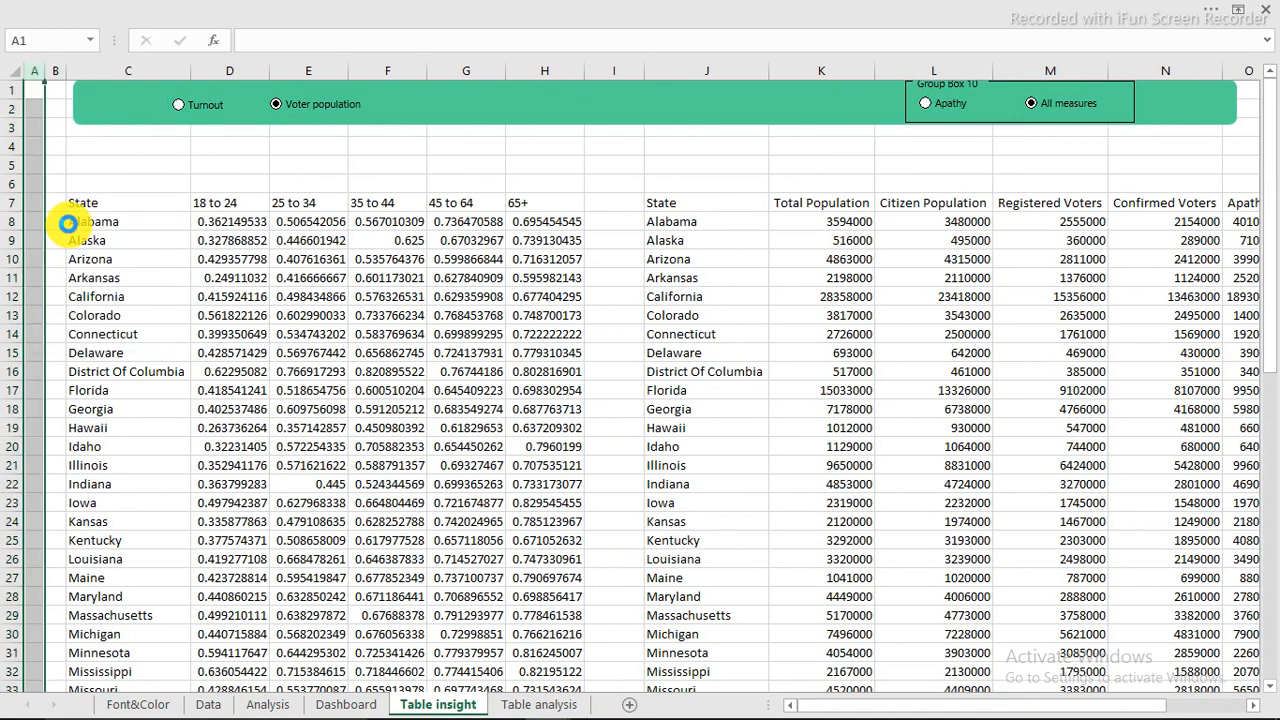
pyautogui.moveTo(42, 73); pyautogui.dragTo(42, 72)
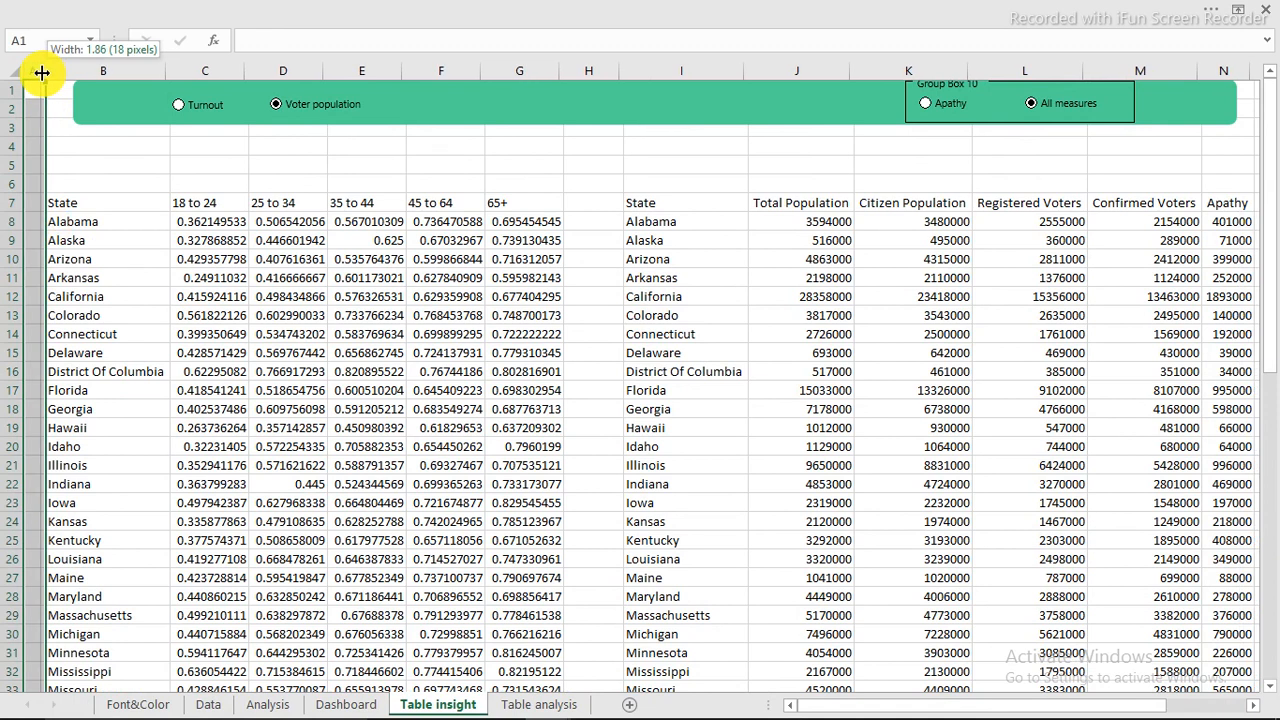
pyautogui.moveTo(42, 73); pyautogui.dragTo(38, 73)
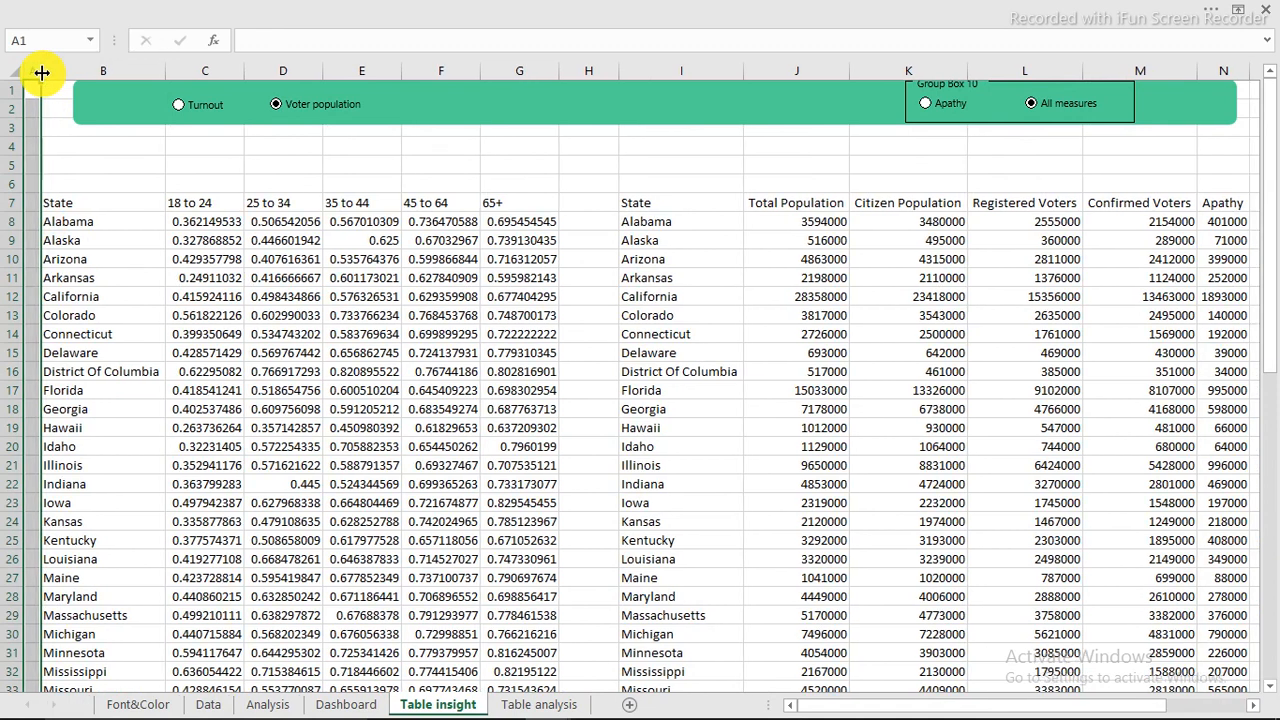
# Hide the row and column headings on the Table insight sheet.
pyautogui.click(215, 7)
pyautogui.click(540, 42)
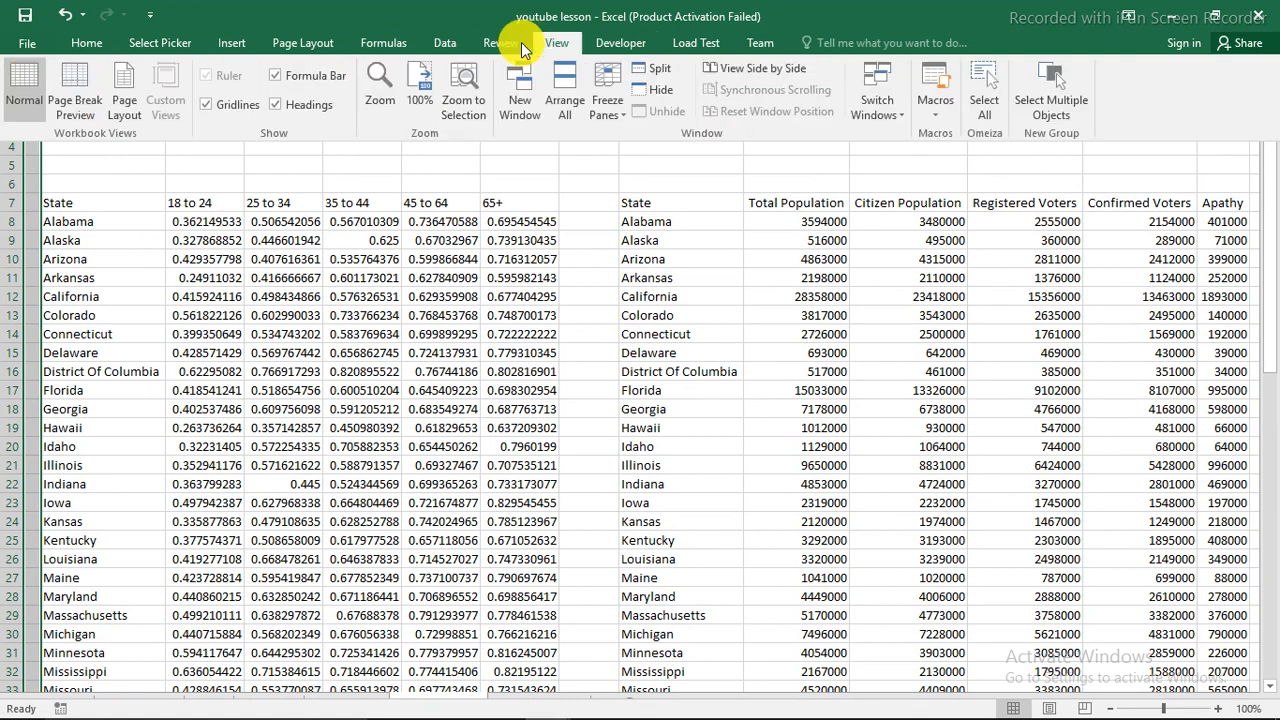
pyautogui.click(278, 105)
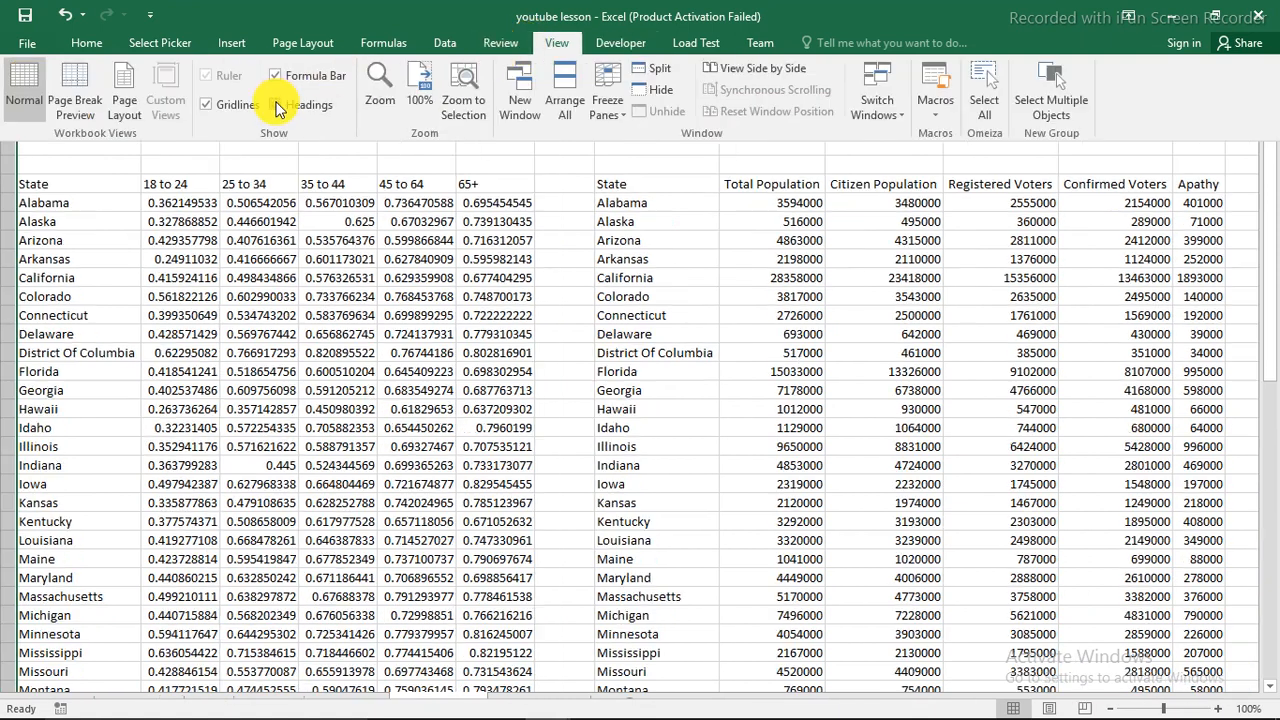
pyautogui.click(380, 243)
pyautogui.click(300, 258)
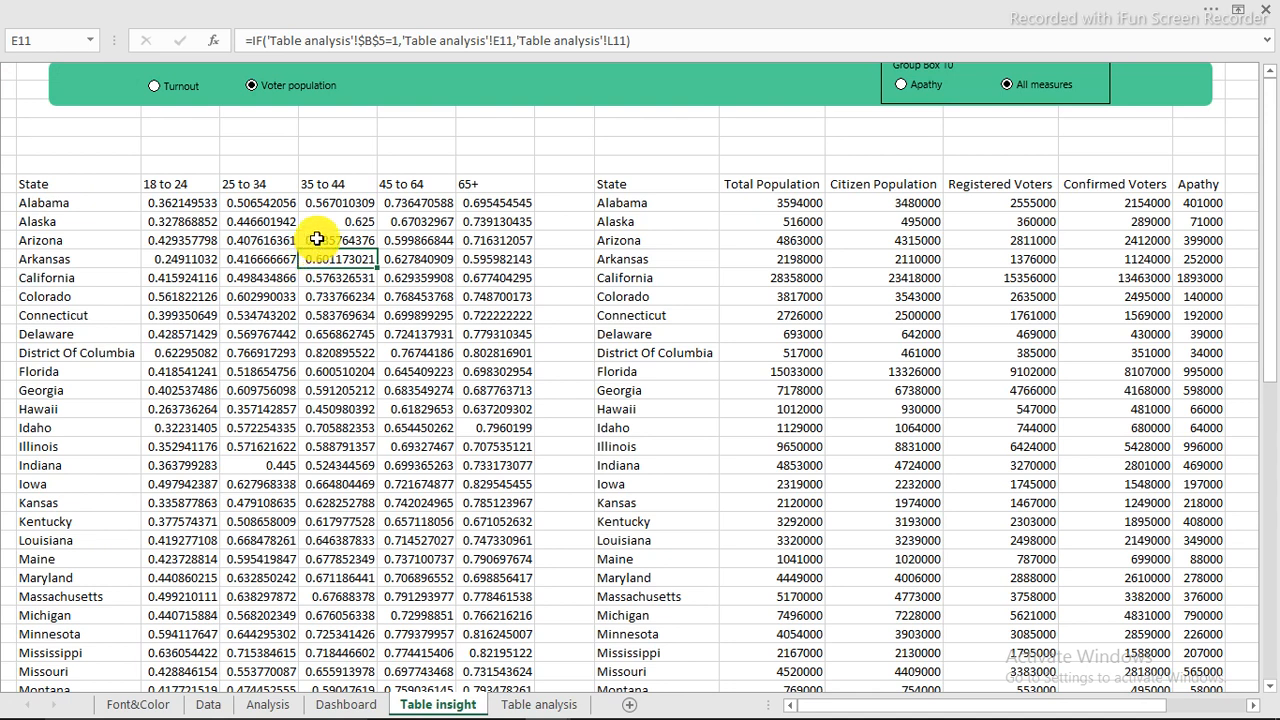
# Format the first table's header row, State through 65+, with a near-black fill and bold white text.
pyautogui.moveTo(40, 192); pyautogui.dragTo(520, 180)
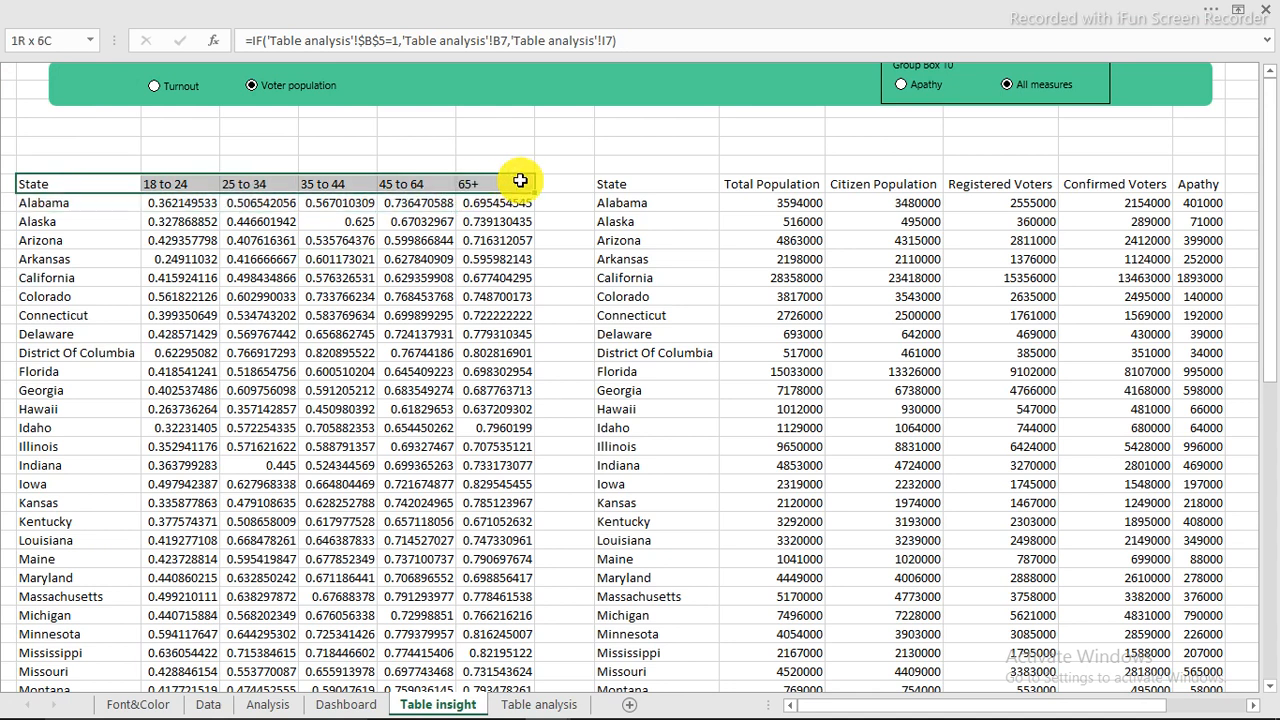
pyautogui.click(303, 8)
pyautogui.click(89, 40)
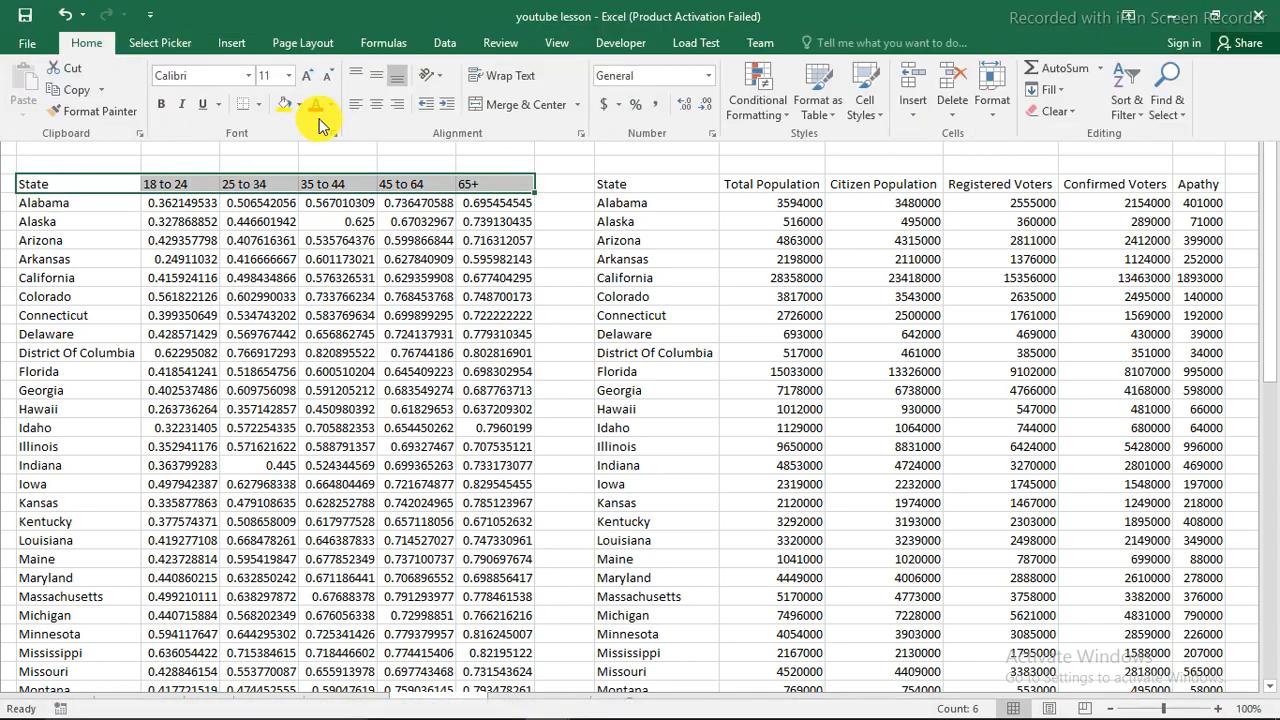
pyautogui.click(299, 105)
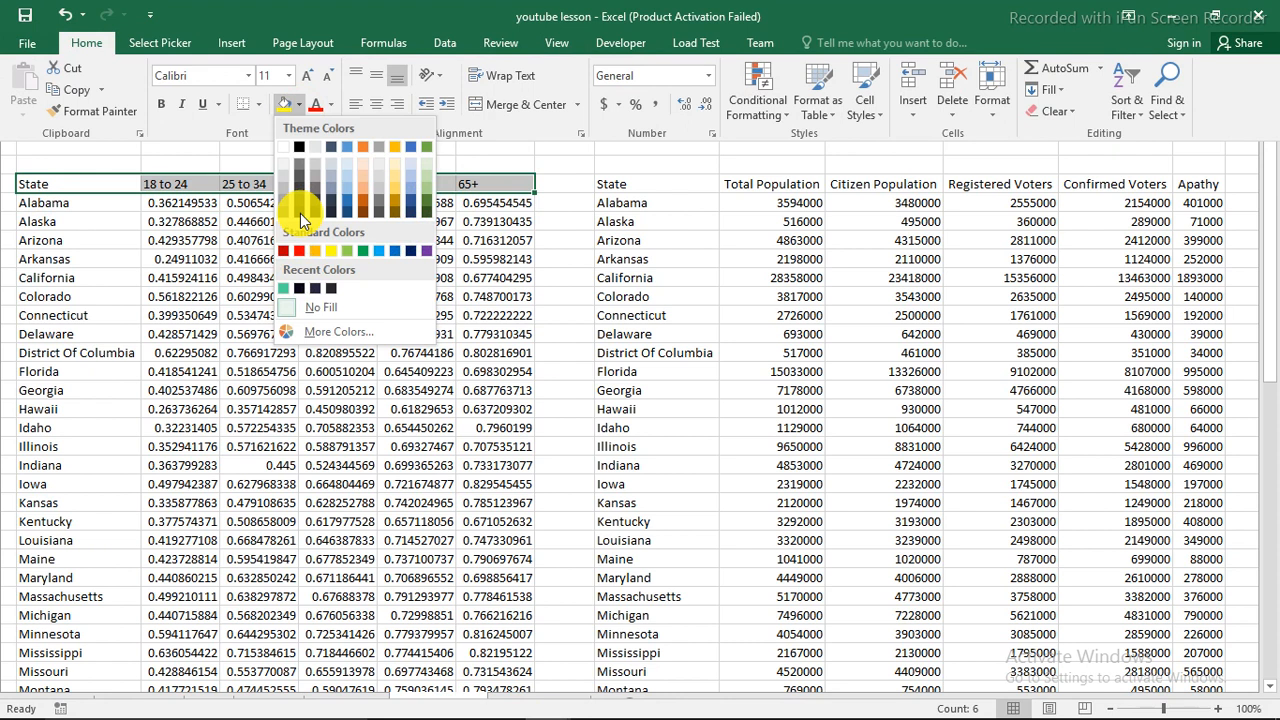
pyautogui.click(300, 292)
pyautogui.click(330, 104)
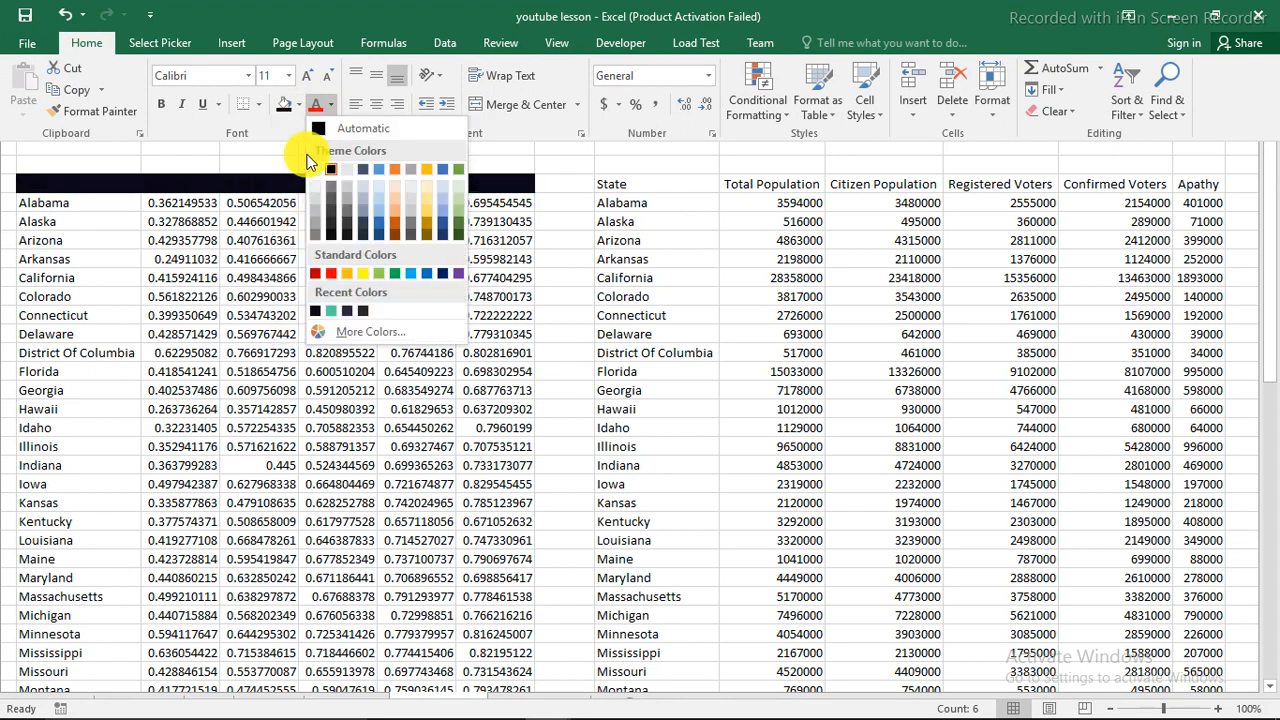
pyautogui.click(315, 168)
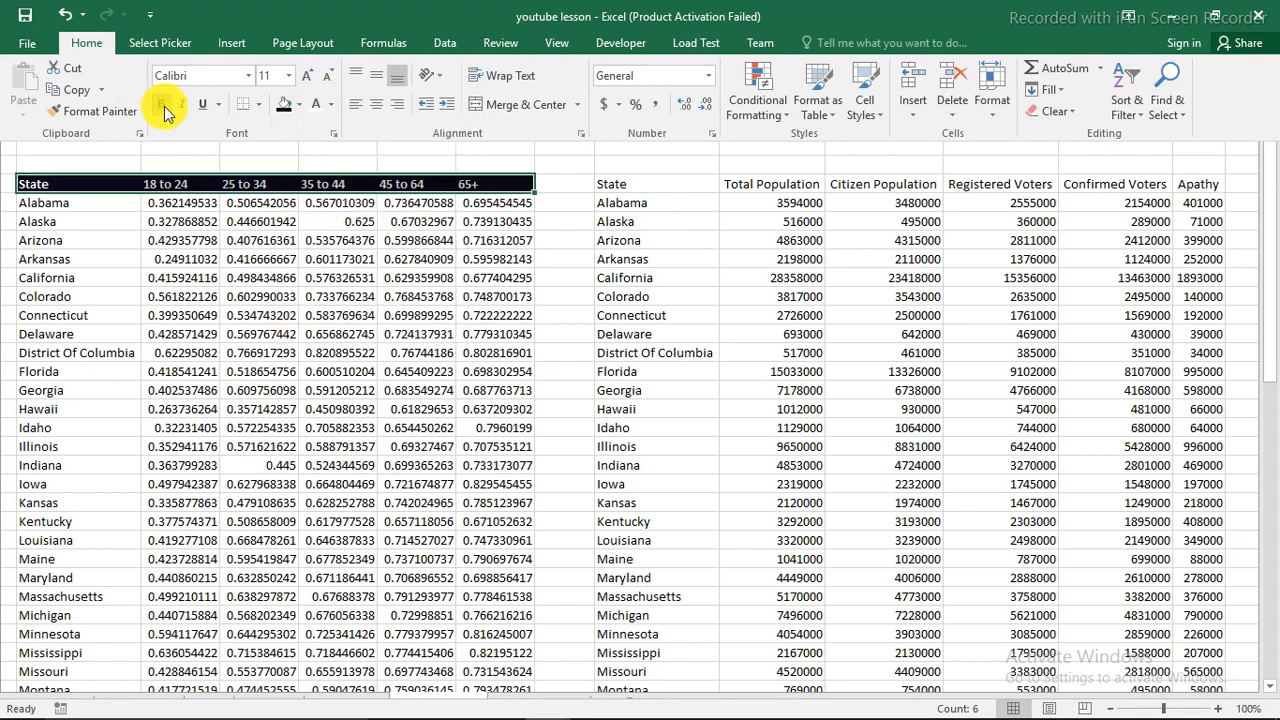
# Copy the first table's header formatting onto the second table's header row with Format Painter.
pyautogui.click(112, 111)
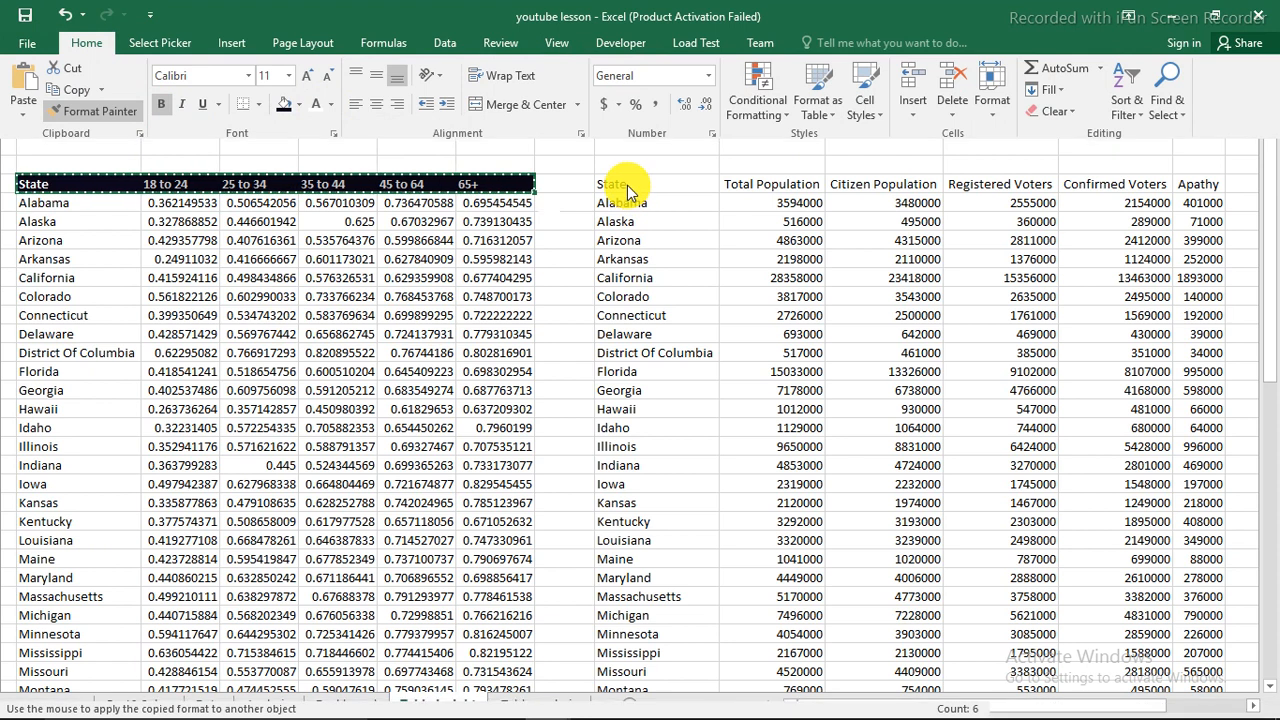
pyautogui.click(628, 189)
pyautogui.click(519, 238)
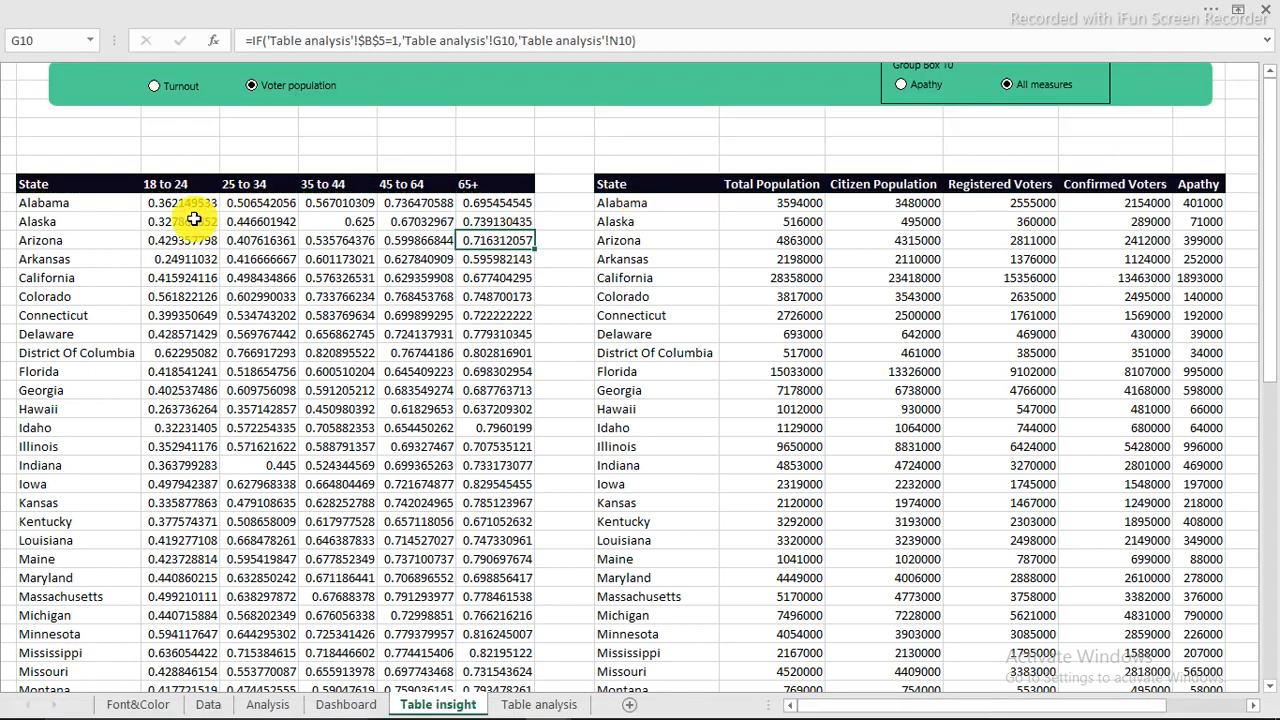
# Format the first table's values, from 18 to 24 through 65+ for all states, as percentages with one decimal place.
pyautogui.moveTo(183, 206); pyautogui.dragTo(500, 635)
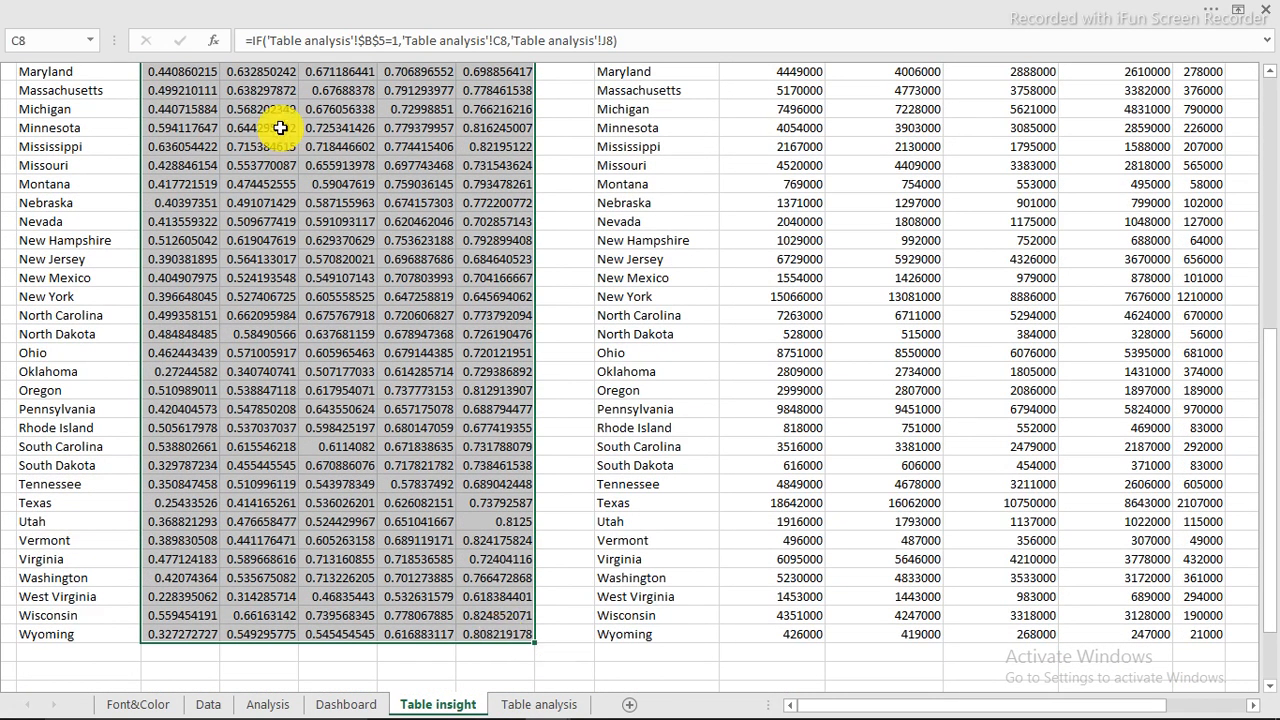
pyautogui.rightClick(280, 127)
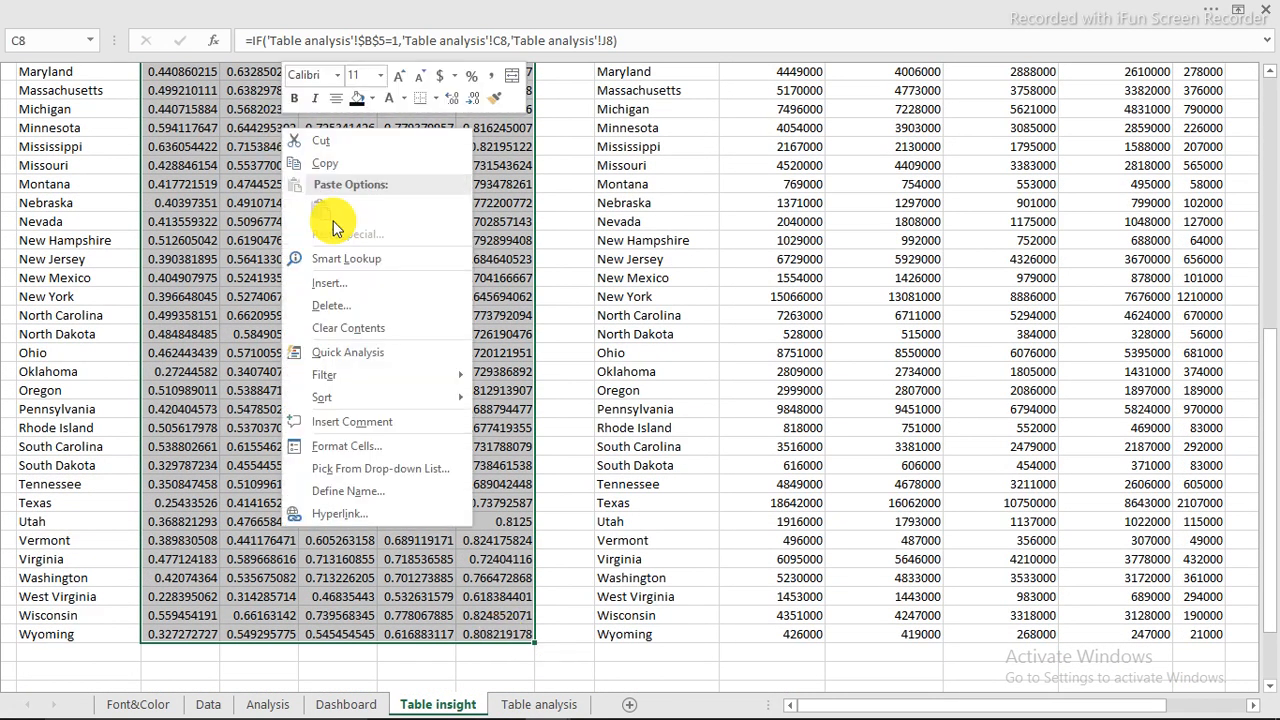
pyautogui.click(351, 447)
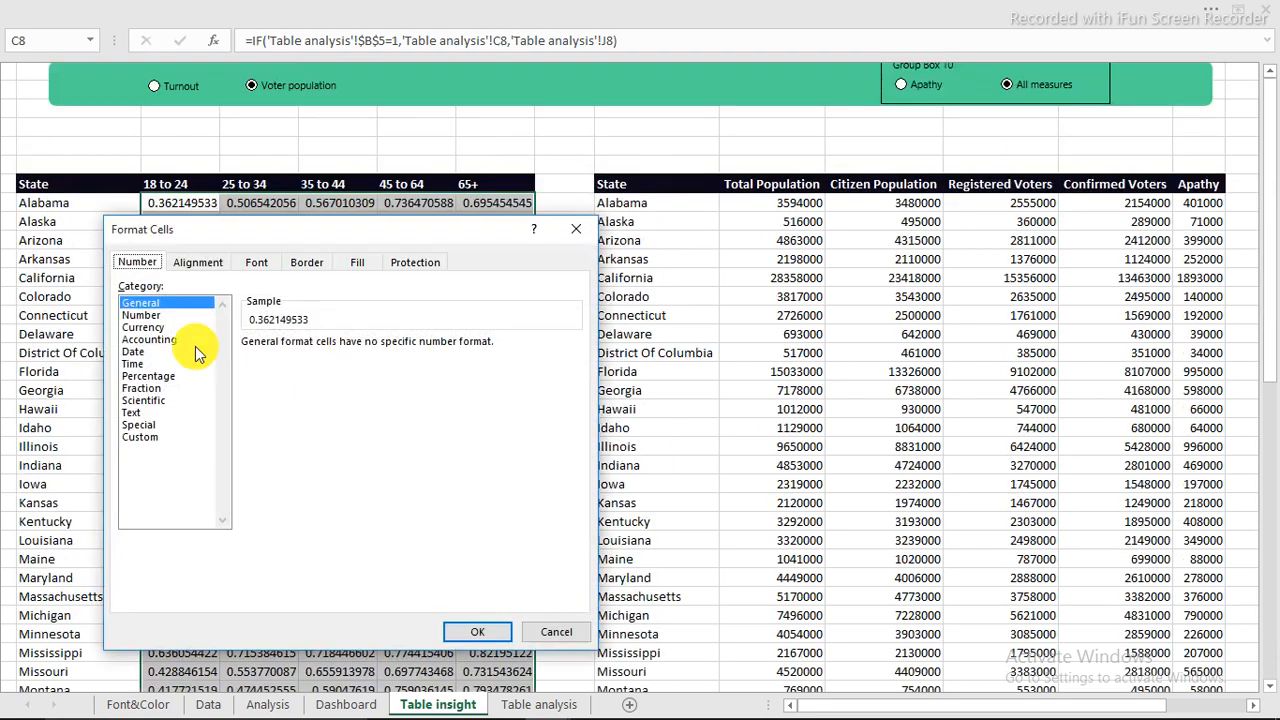
pyautogui.click(148, 376)
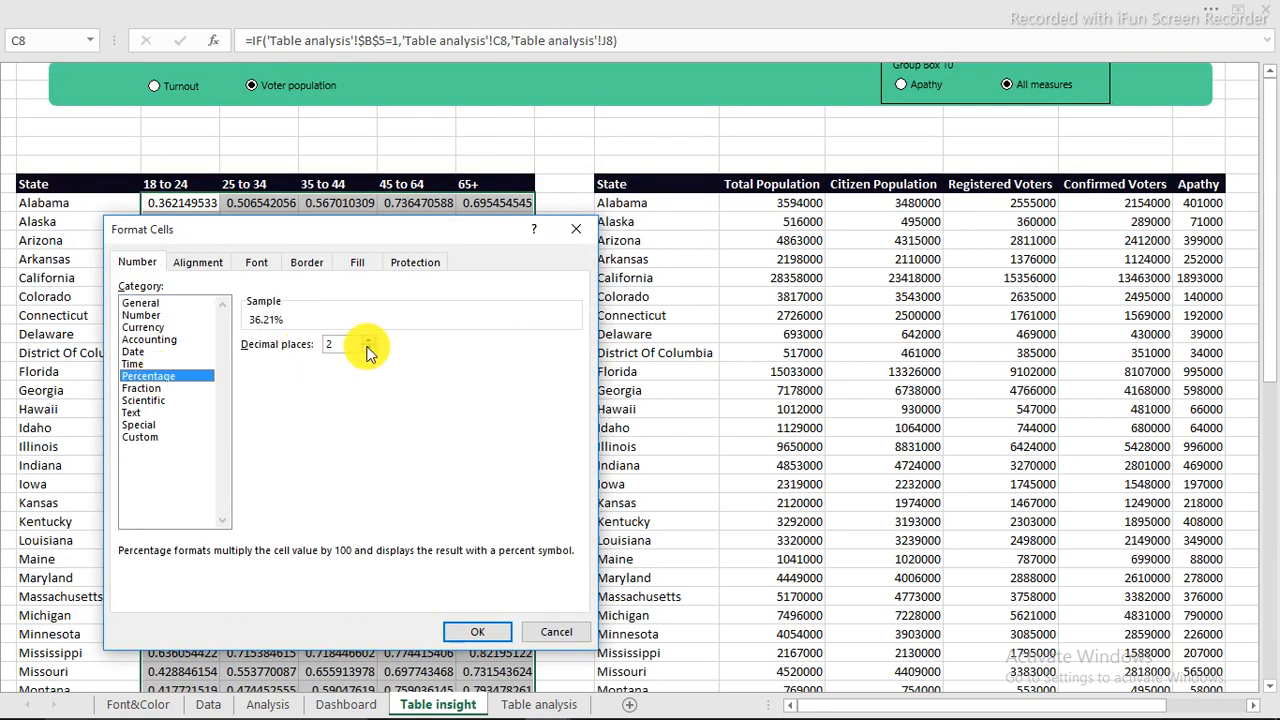
pyautogui.click(480, 632)
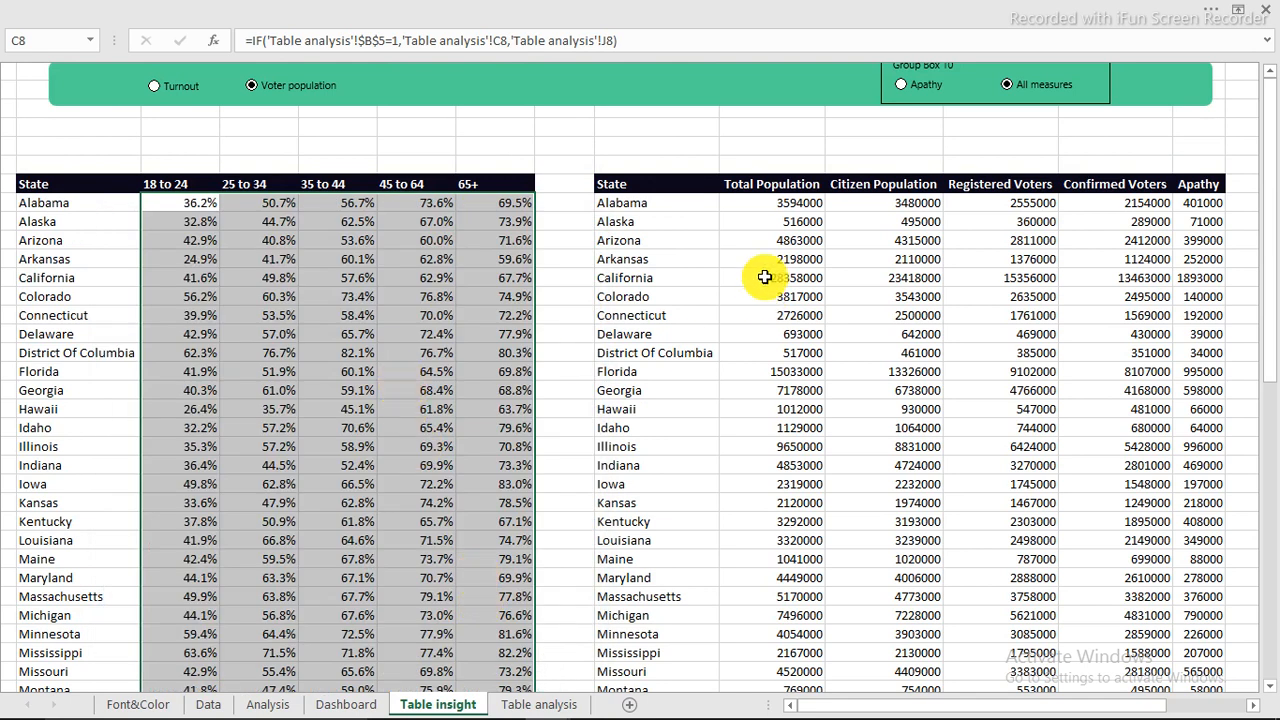
# Switch the second table to Apathy and back to All measures to compare its number values.
pyautogui.click(776, 242)
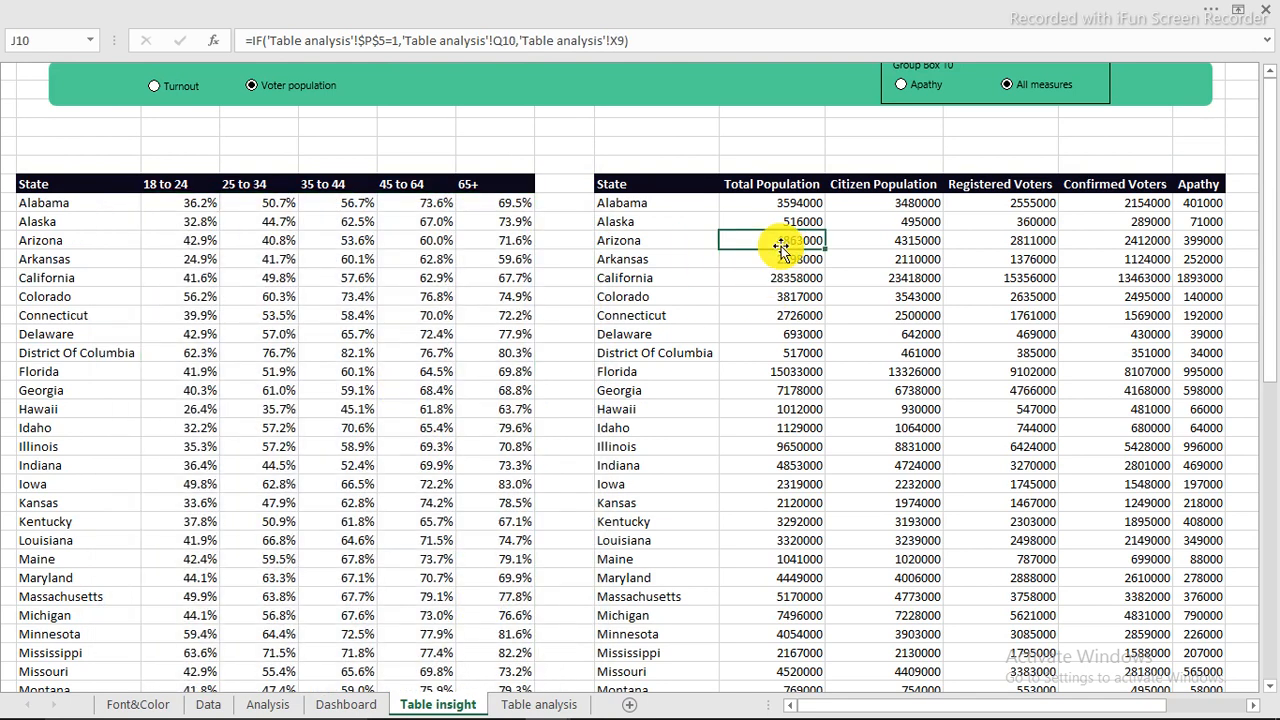
pyautogui.click(917, 89)
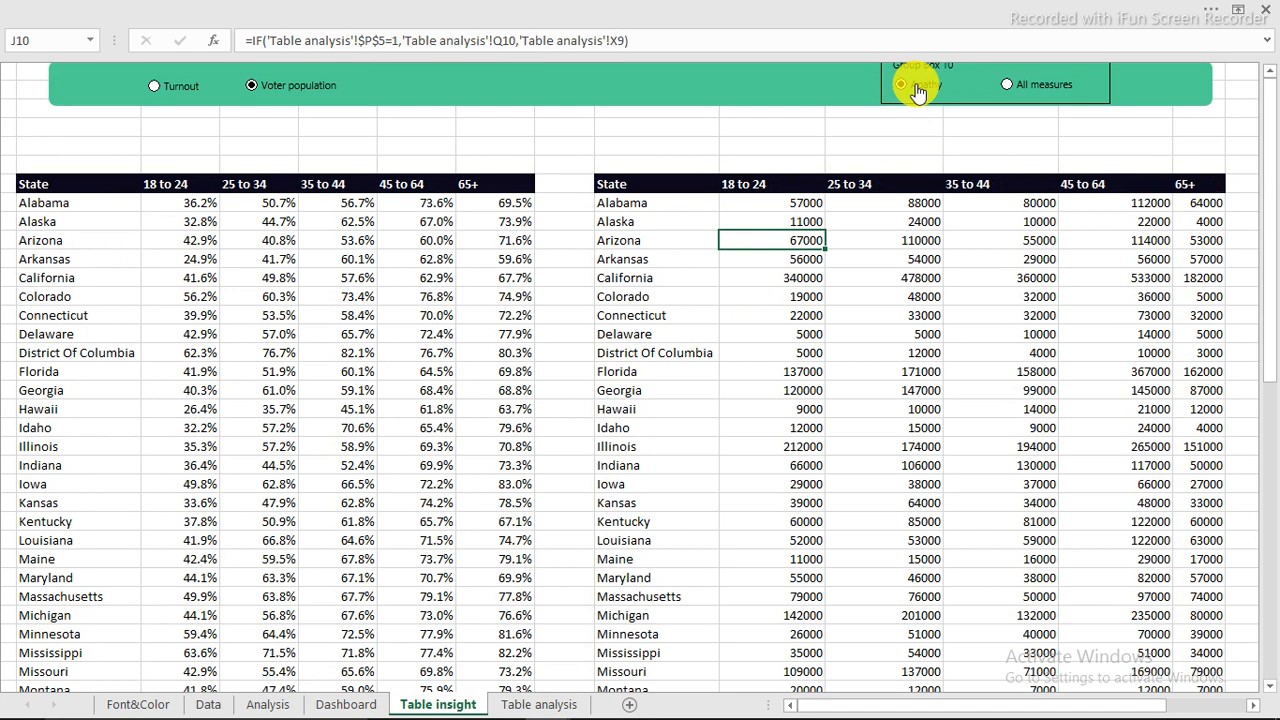
pyautogui.click(1008, 86)
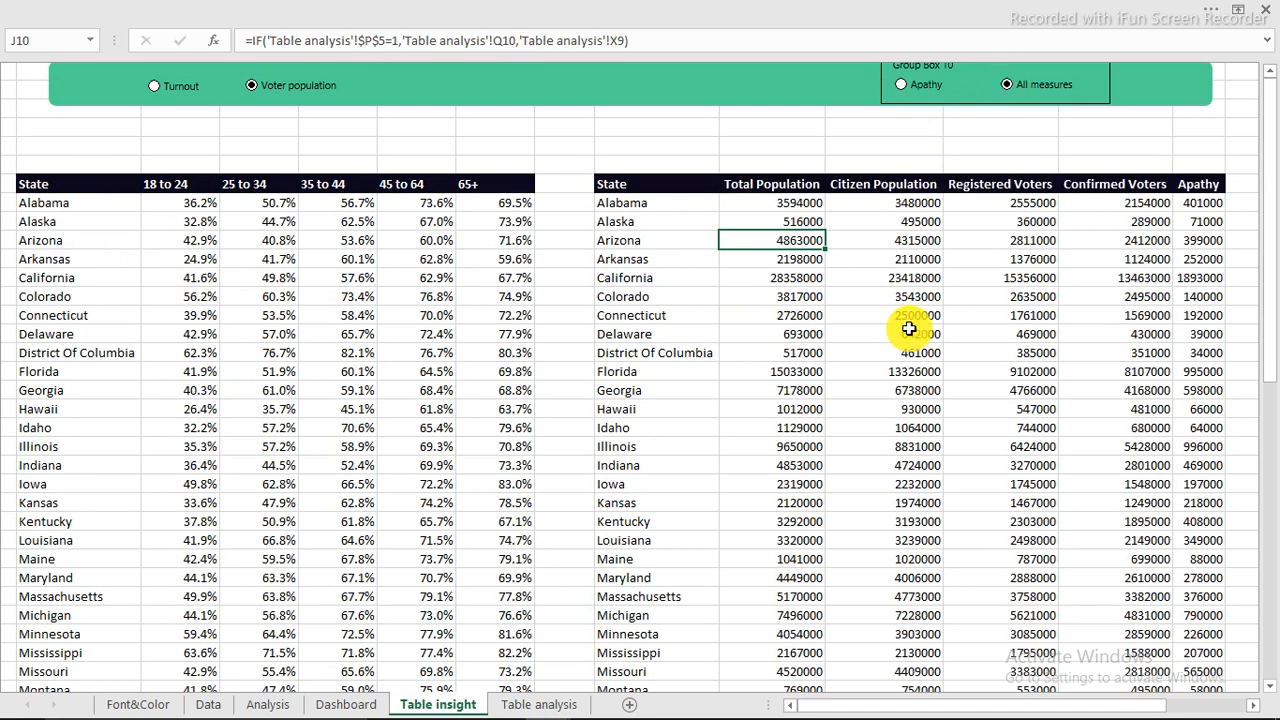
# Apply a green-white-red color scale to all percentage values in the first table, with green for the highest values.
pyautogui.moveTo(189, 201); pyautogui.dragTo(458, 708)
pyautogui.moveTo(473, 662); pyautogui.dragTo(477, 649)
pyautogui.scroll(9, 251, 200)
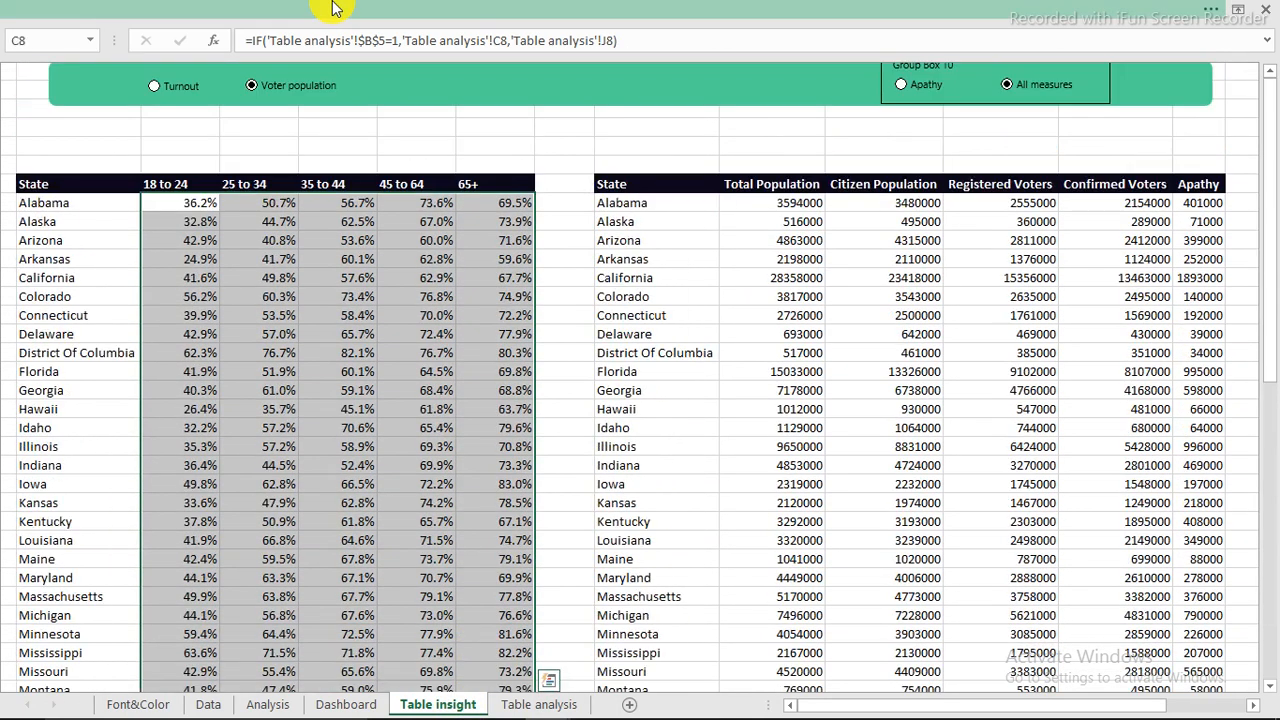
pyautogui.click(305, 4)
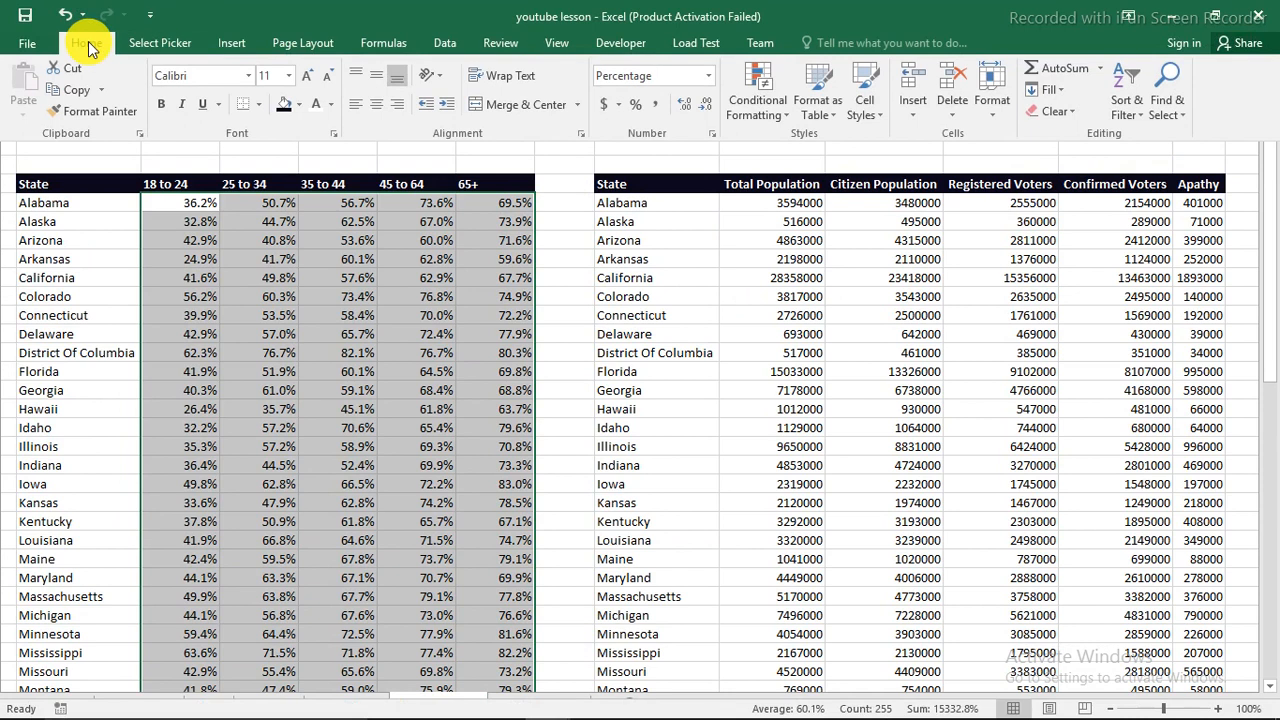
pyautogui.click(757, 100)
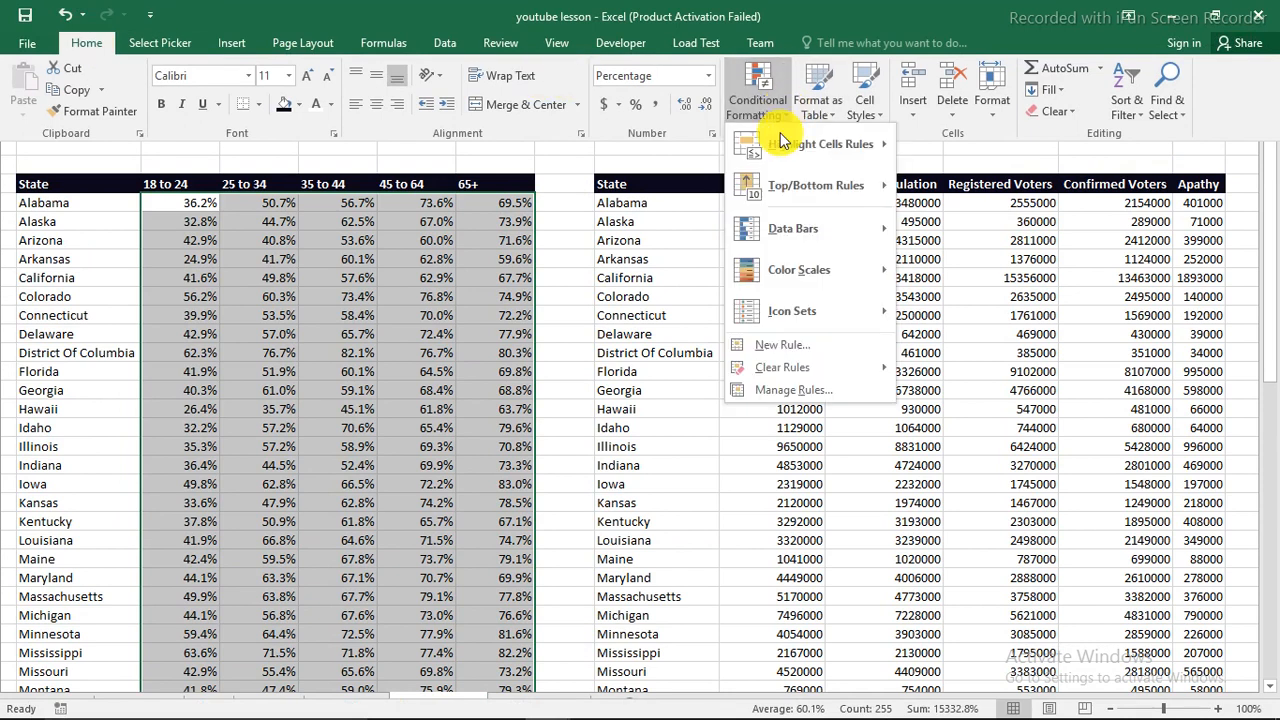
pyautogui.moveTo(790, 273)
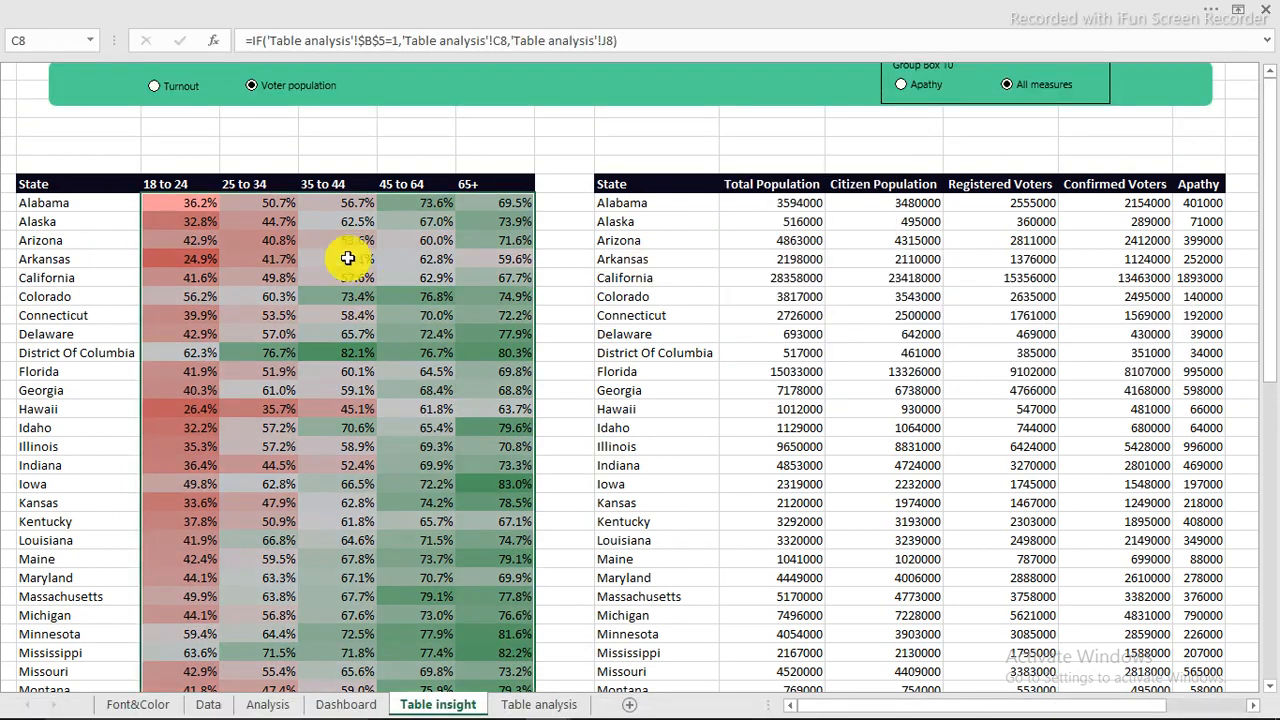
pyautogui.click(347, 258)
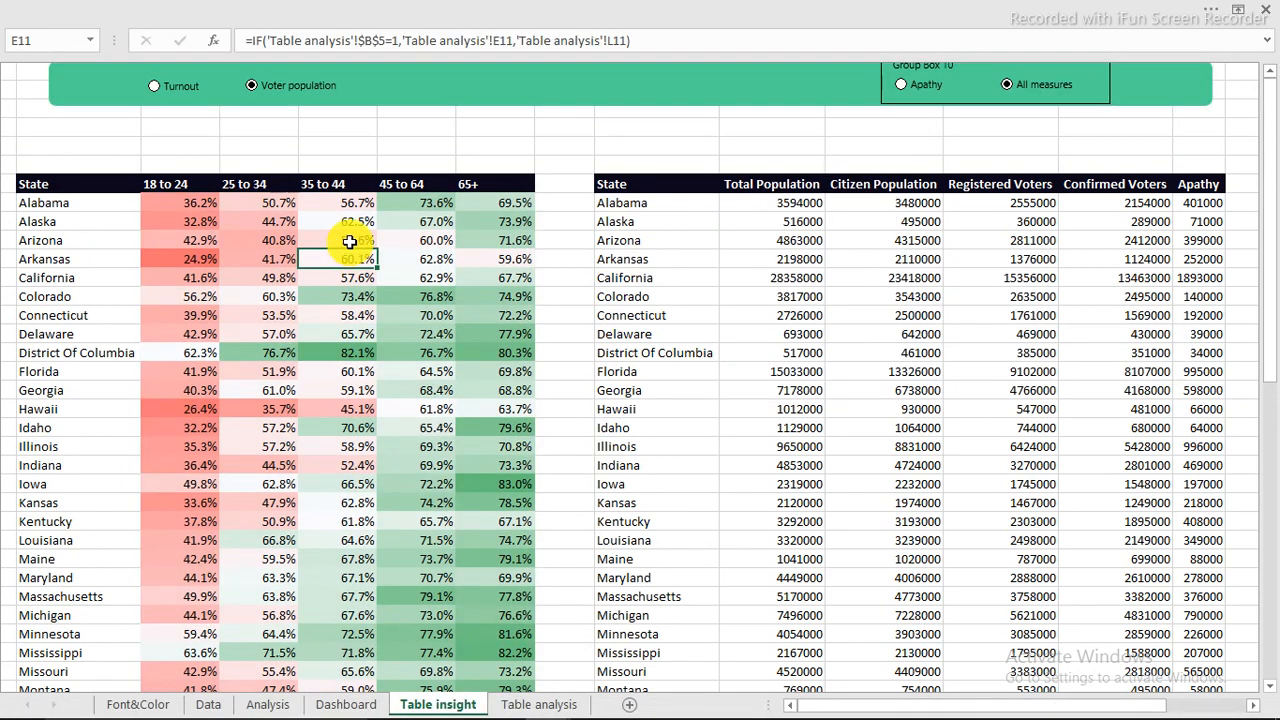
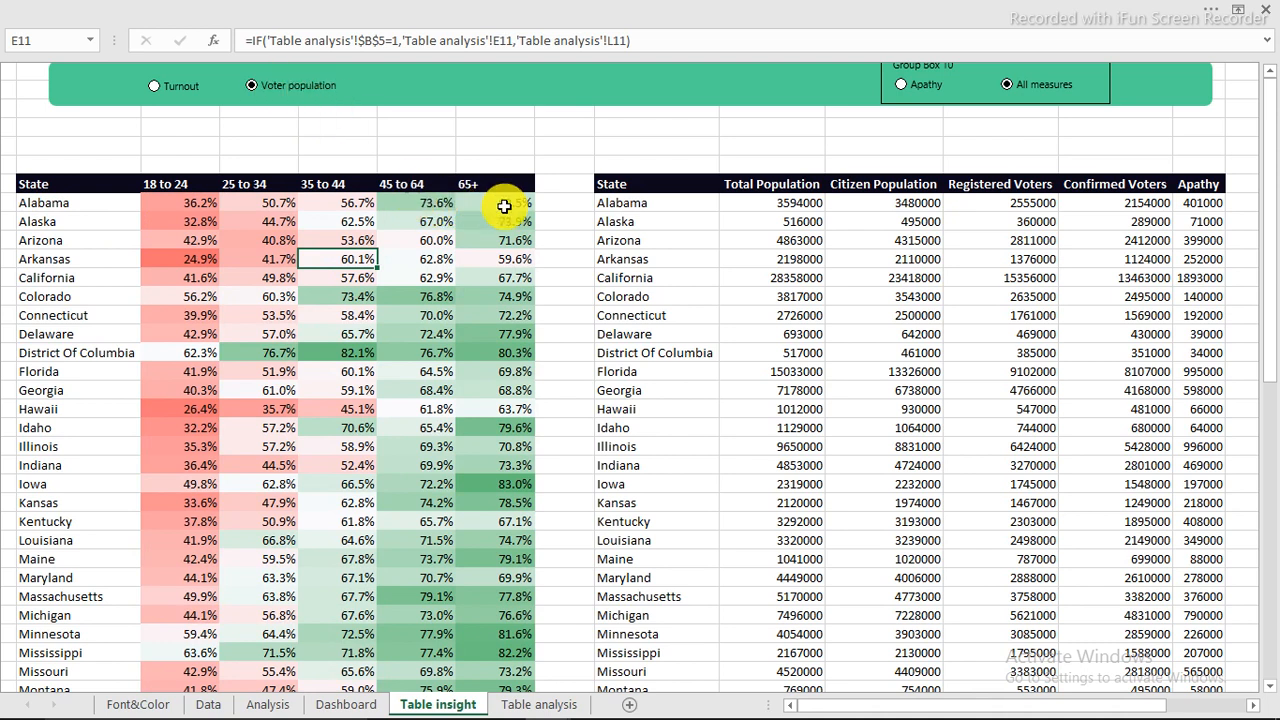
# Examine the Voter population color shading across states and age groups, including the District Of Columbia row.
pyautogui.click(201, 203)
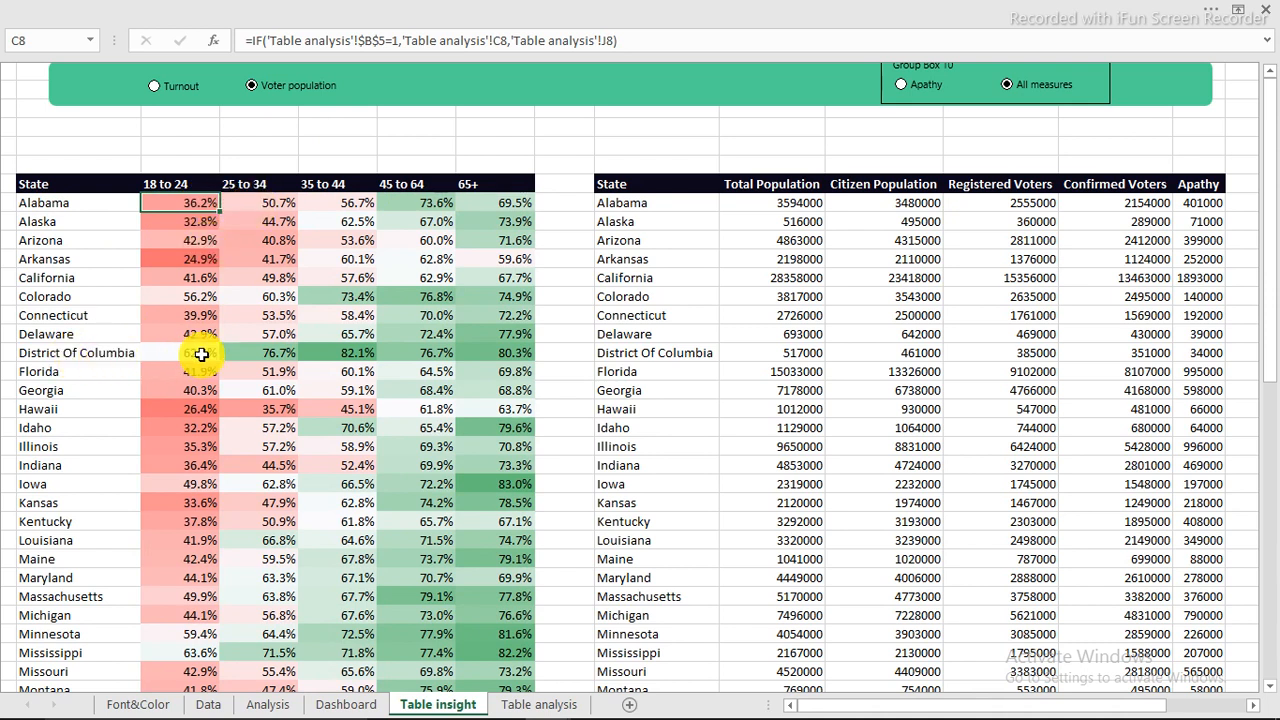
pyautogui.moveTo(265, 355); pyautogui.dragTo(501, 353)
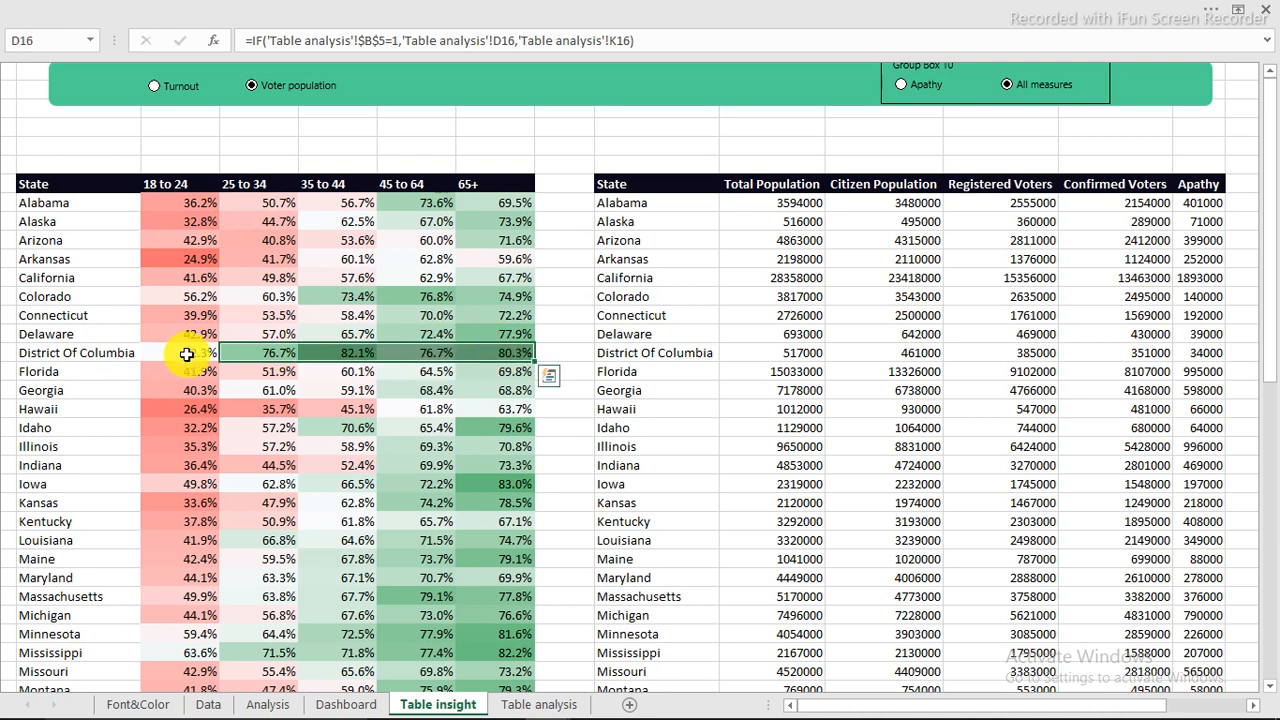
pyautogui.scroll(-3, 193, 356)
pyautogui.scroll(-7, 193, 356)
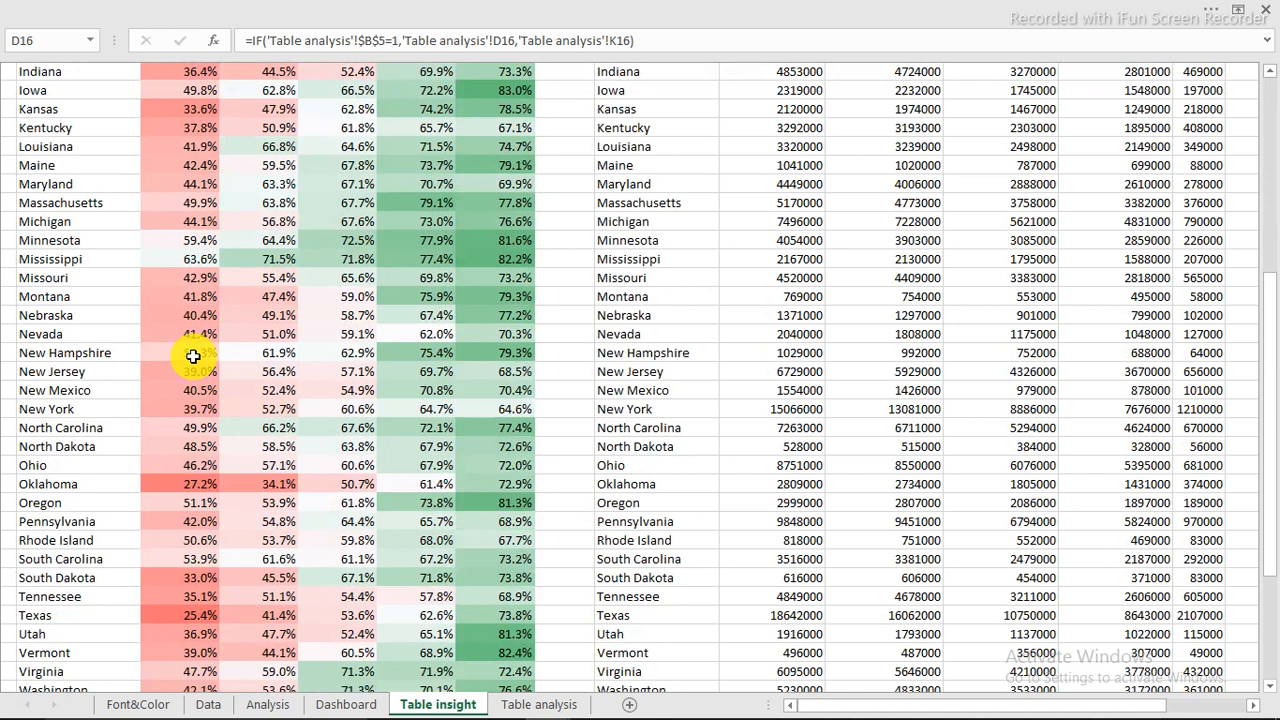
pyautogui.scroll(10, 193, 356)
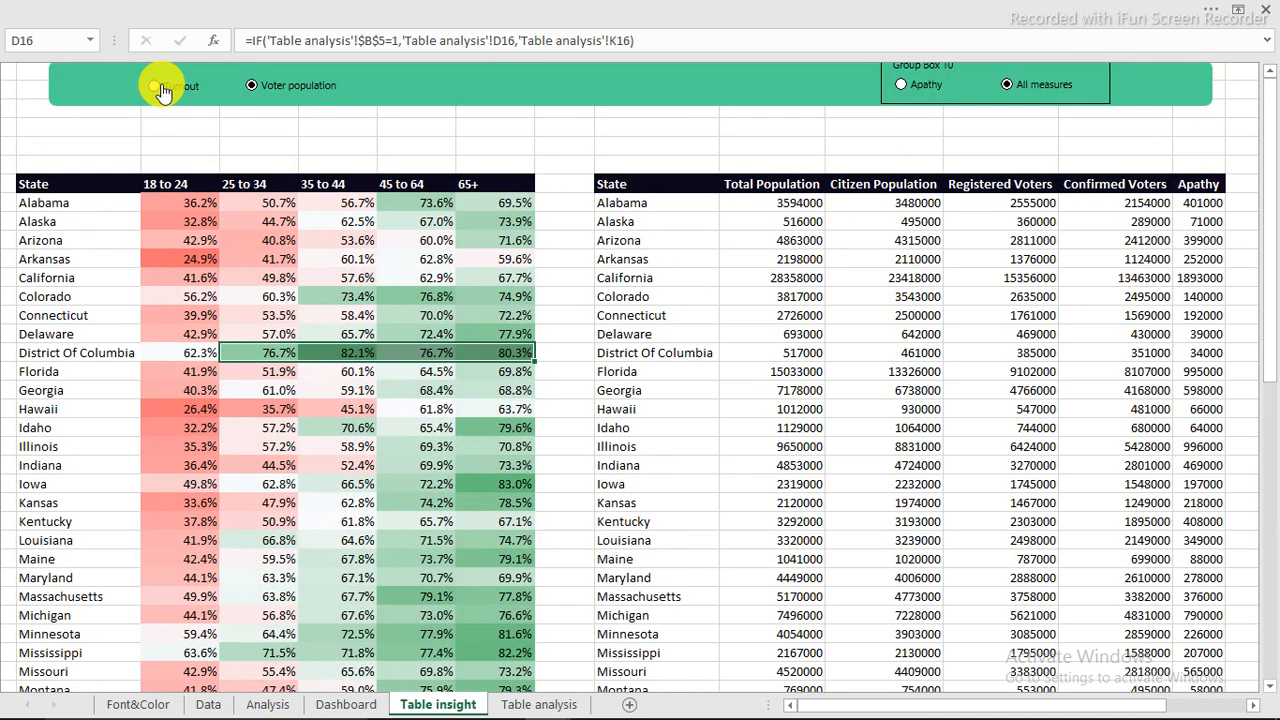
# Switch the first table to Turnout and review its color shading down the full list of states.
pyautogui.click(163, 87)
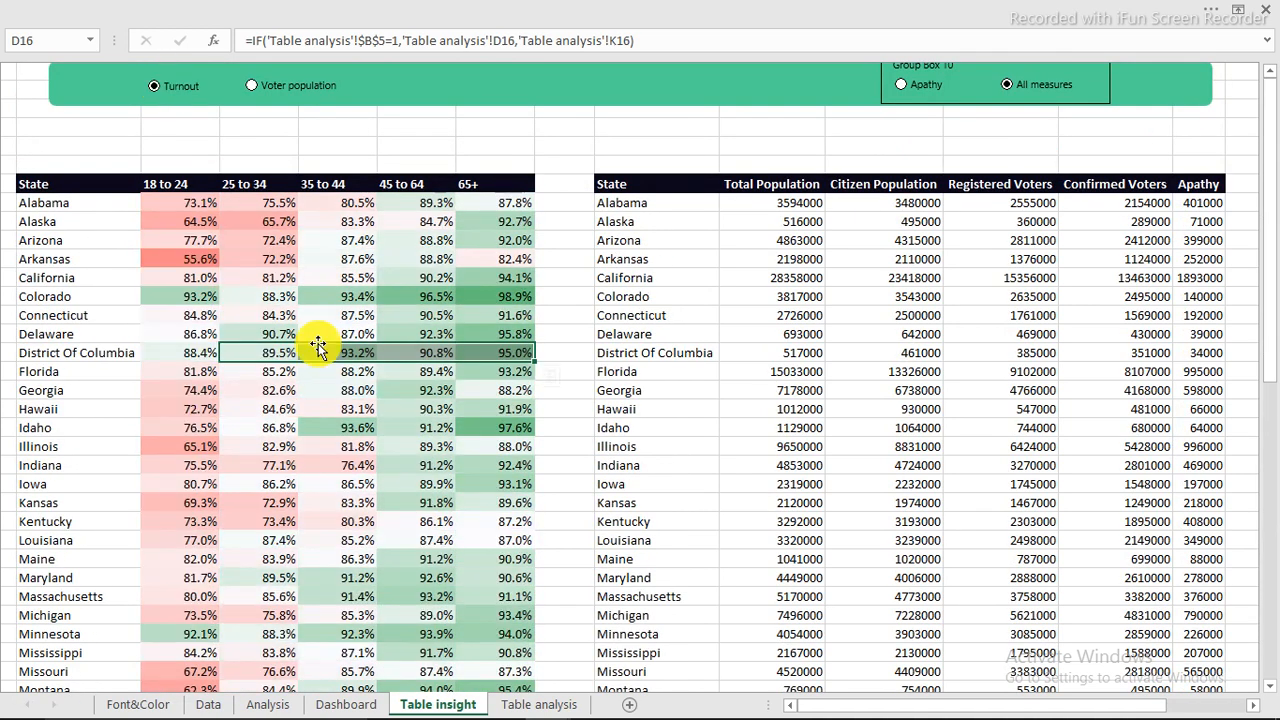
pyautogui.scroll(-4, 316, 342)
pyautogui.scroll(-4, 318, 346)
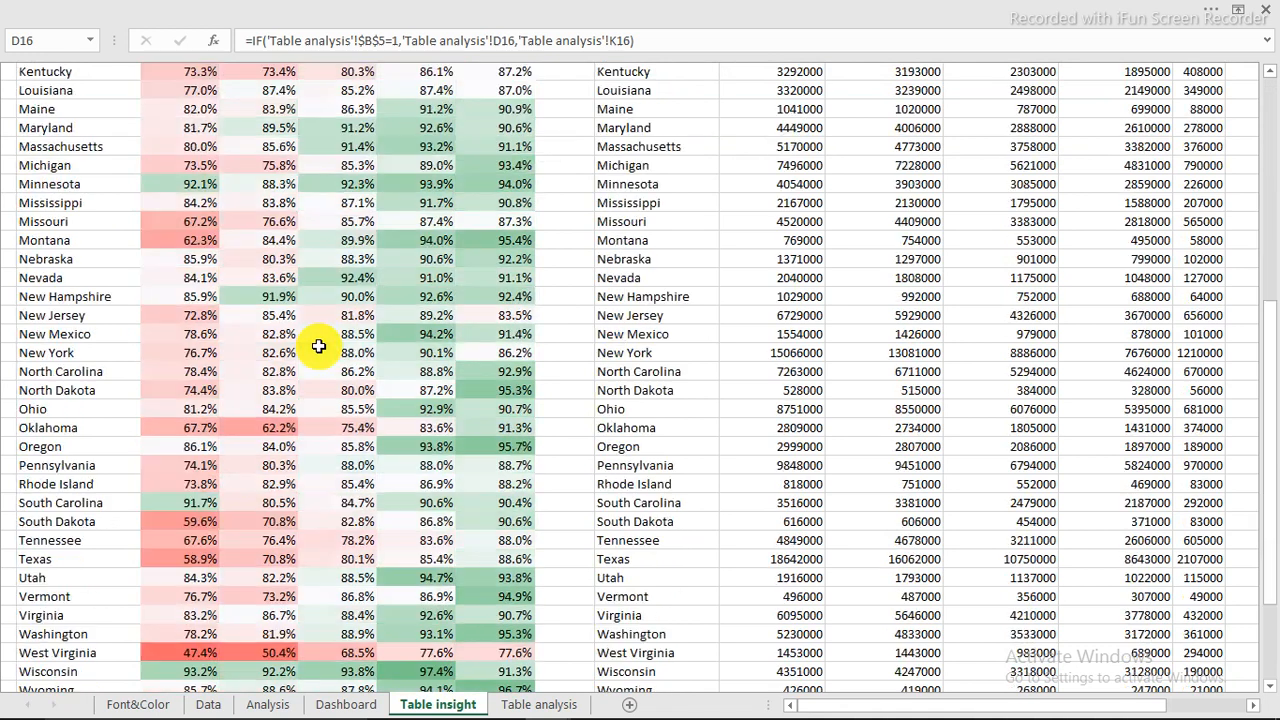
pyautogui.scroll(-2, 318, 346)
pyautogui.scroll(8, 318, 346)
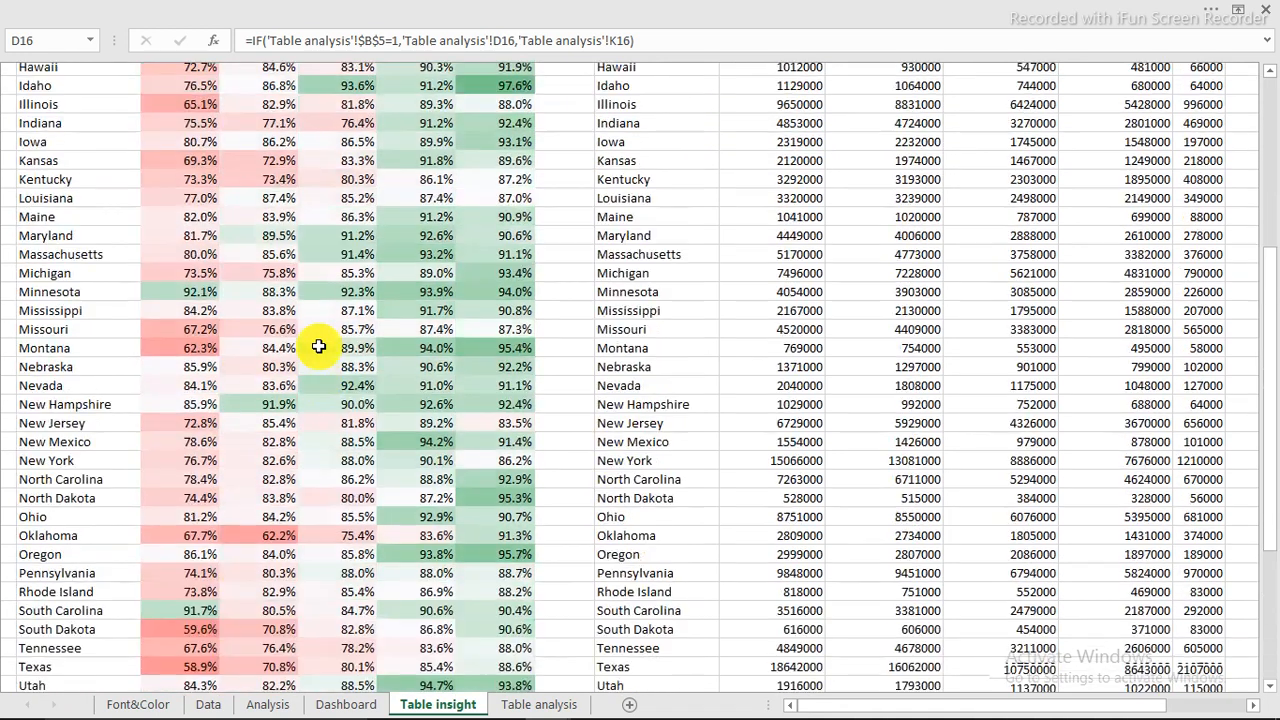
pyautogui.scroll(2, 318, 346)
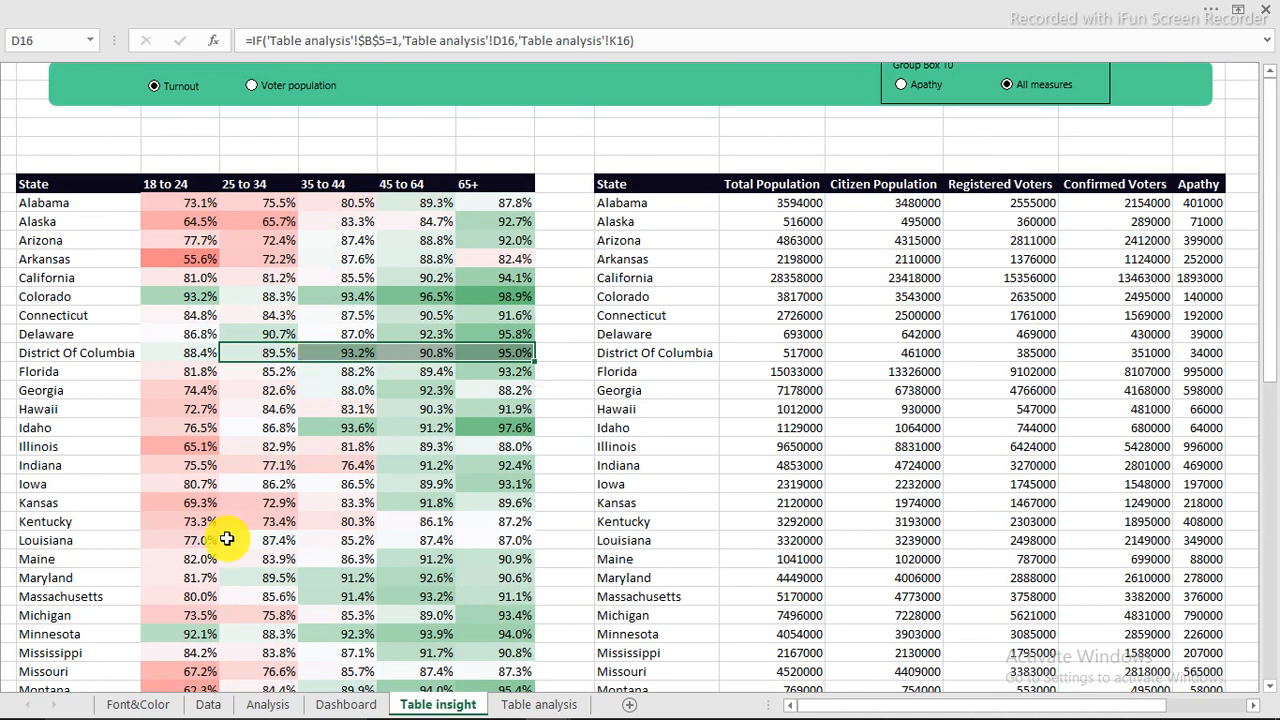
# On the Table analysis sheet, sort the Sum of Voter Turnover pivot table by 18 to 24, largest to smallest.
pyautogui.click(537, 705)
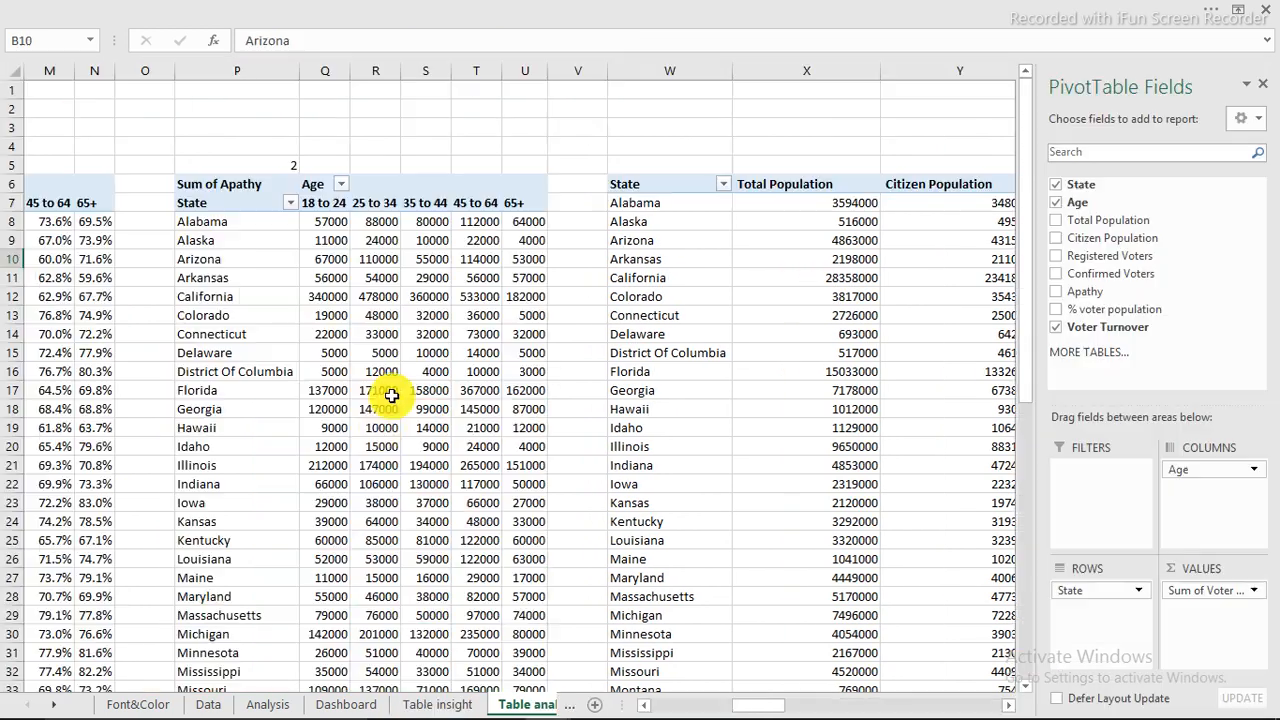
pyautogui.moveTo(790, 705); pyautogui.dragTo(663, 704)
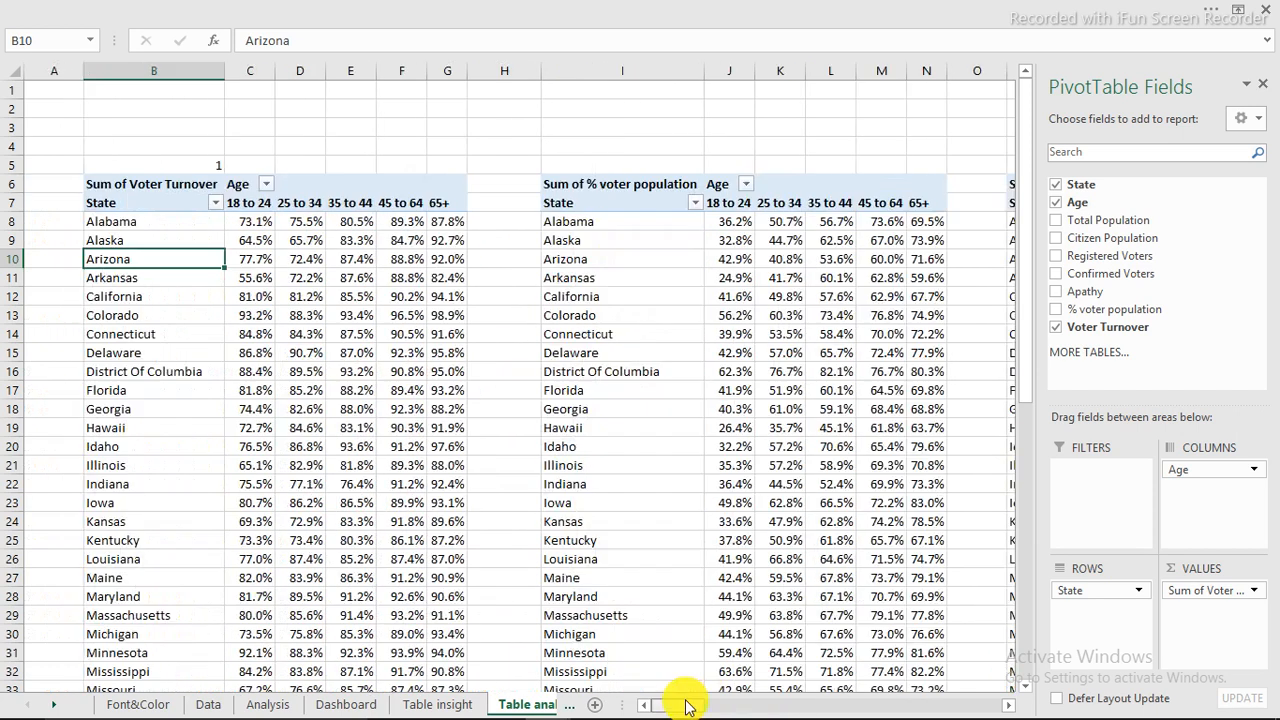
pyautogui.click(255, 224)
pyautogui.rightClick(255, 230)
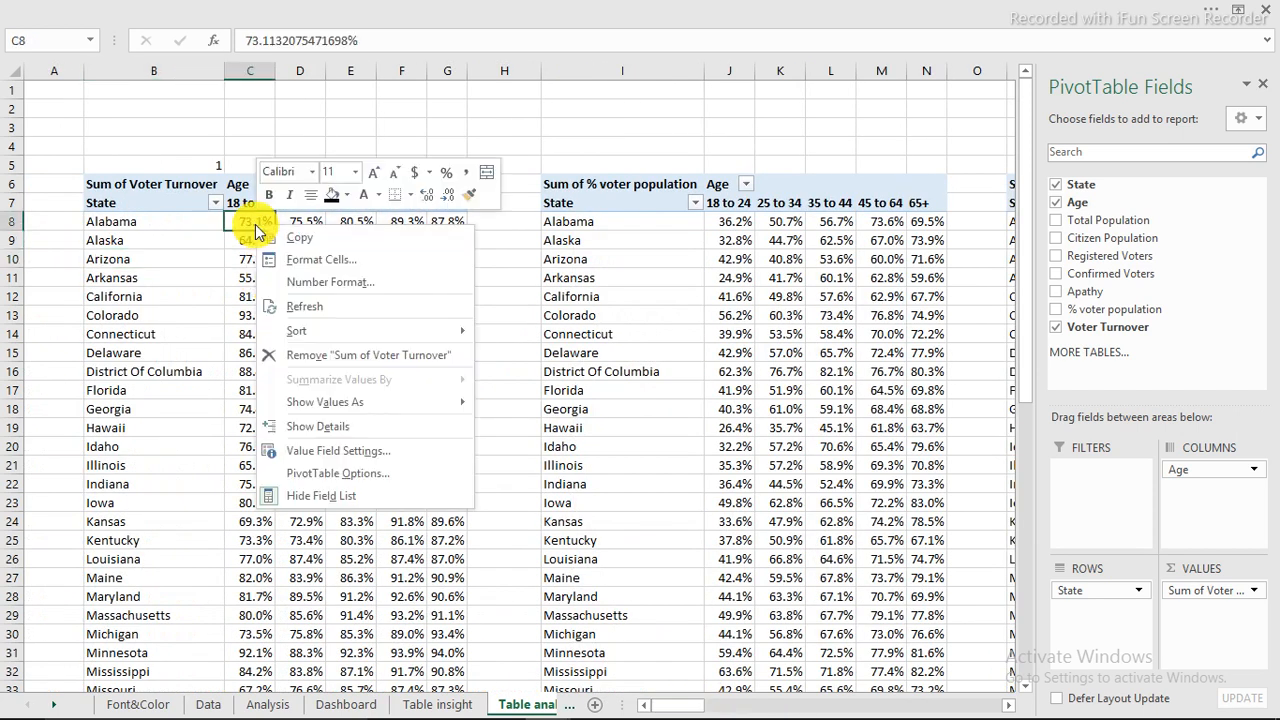
pyautogui.moveTo(300, 331)
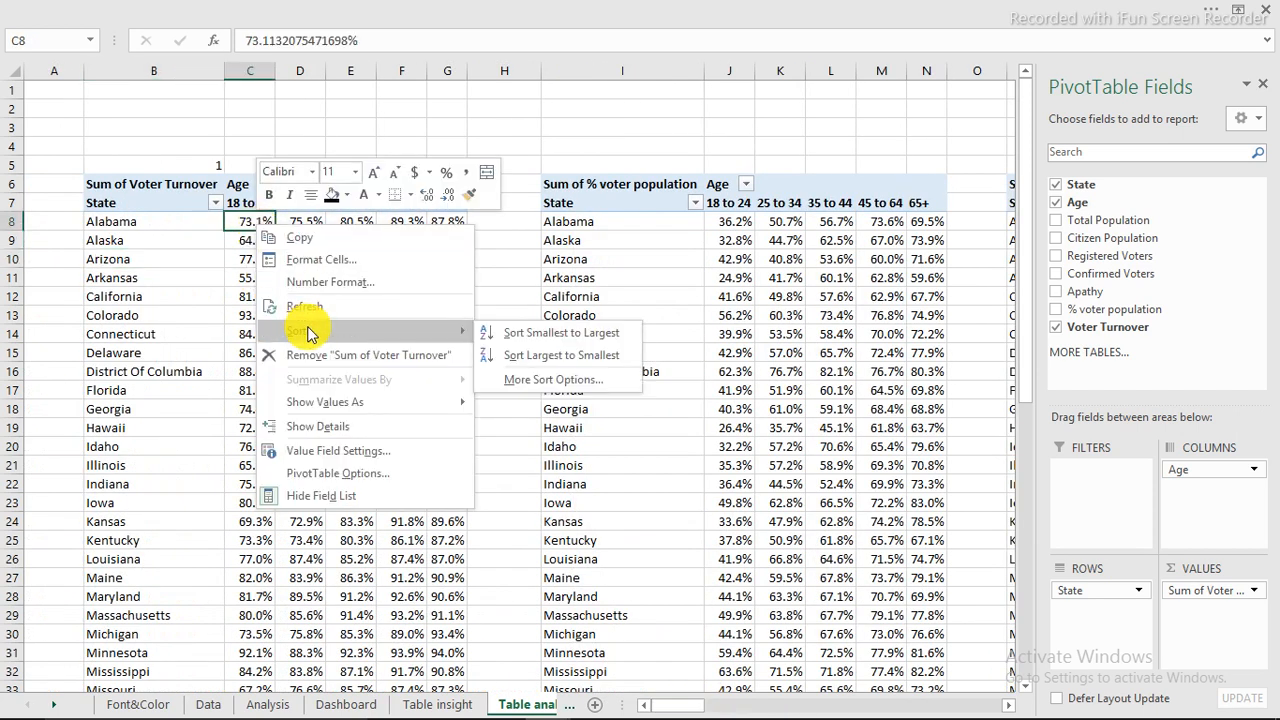
pyautogui.click(526, 357)
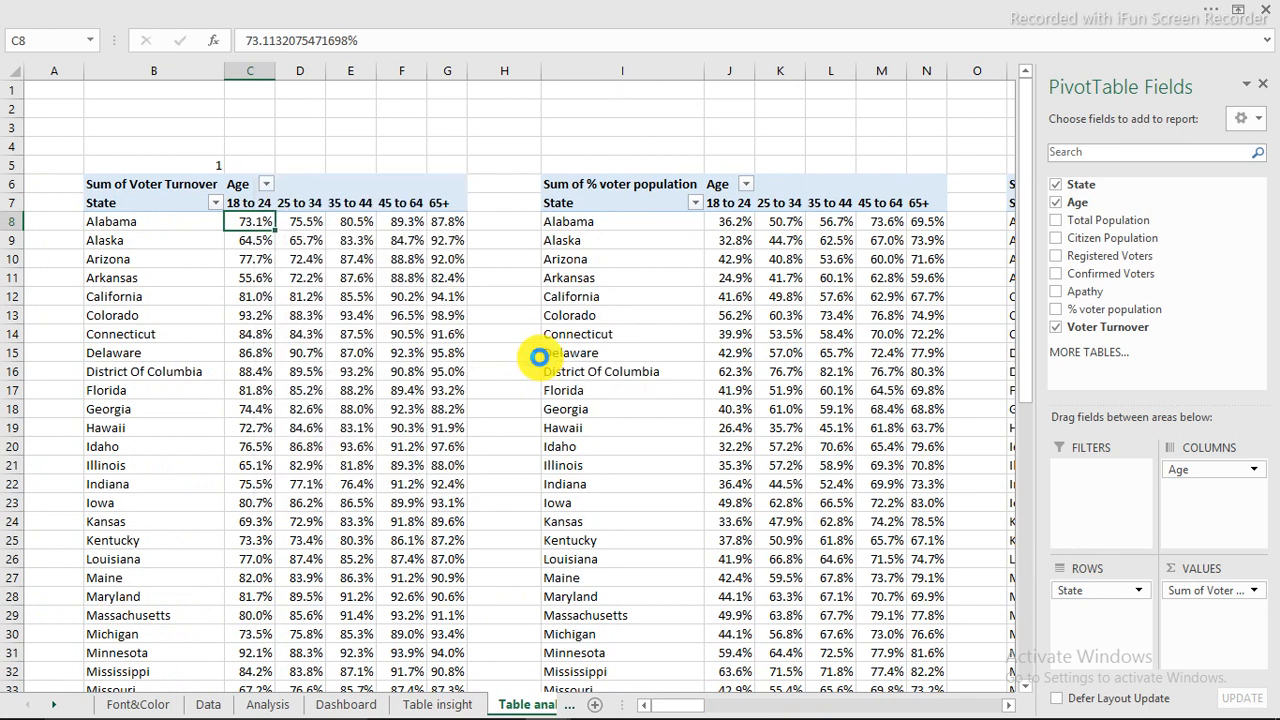
# Sort the Sum of % voter population pivot table by its 18 to 24 column, largest to smallest.
pyautogui.click(738, 224)
pyautogui.rightClick(738, 224)
pyautogui.moveTo(792, 338)
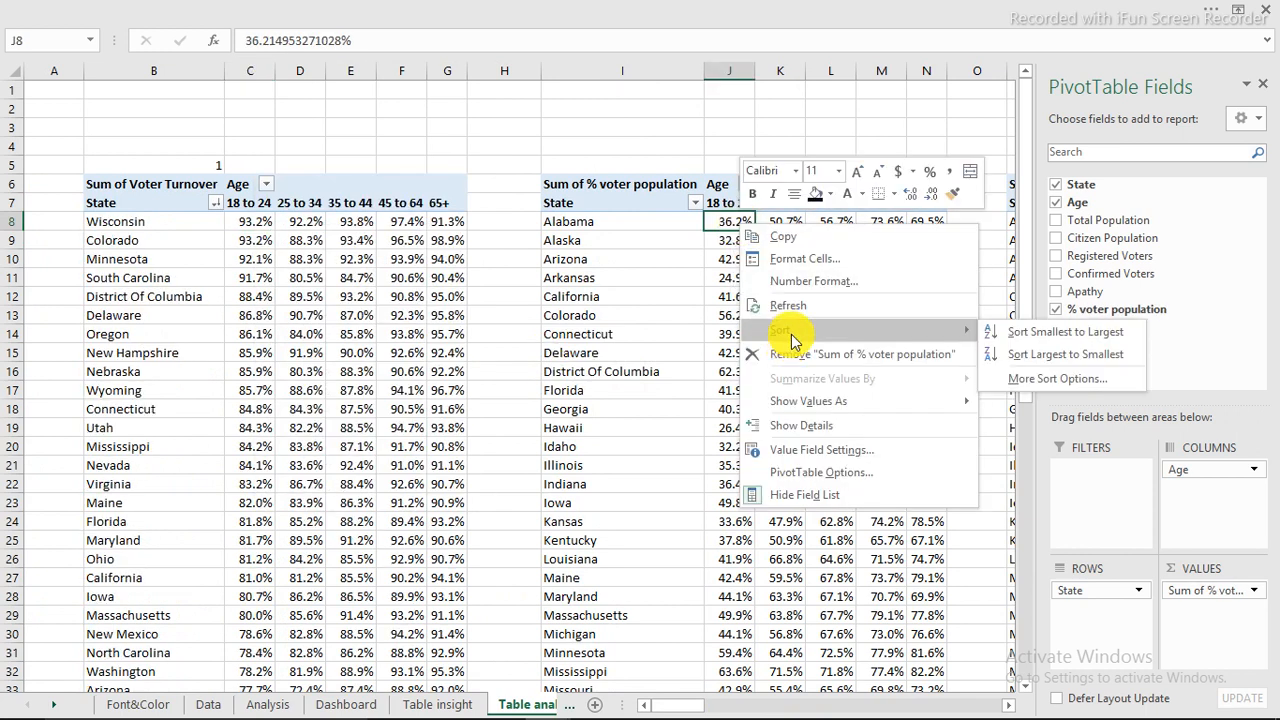
pyautogui.click(1085, 358)
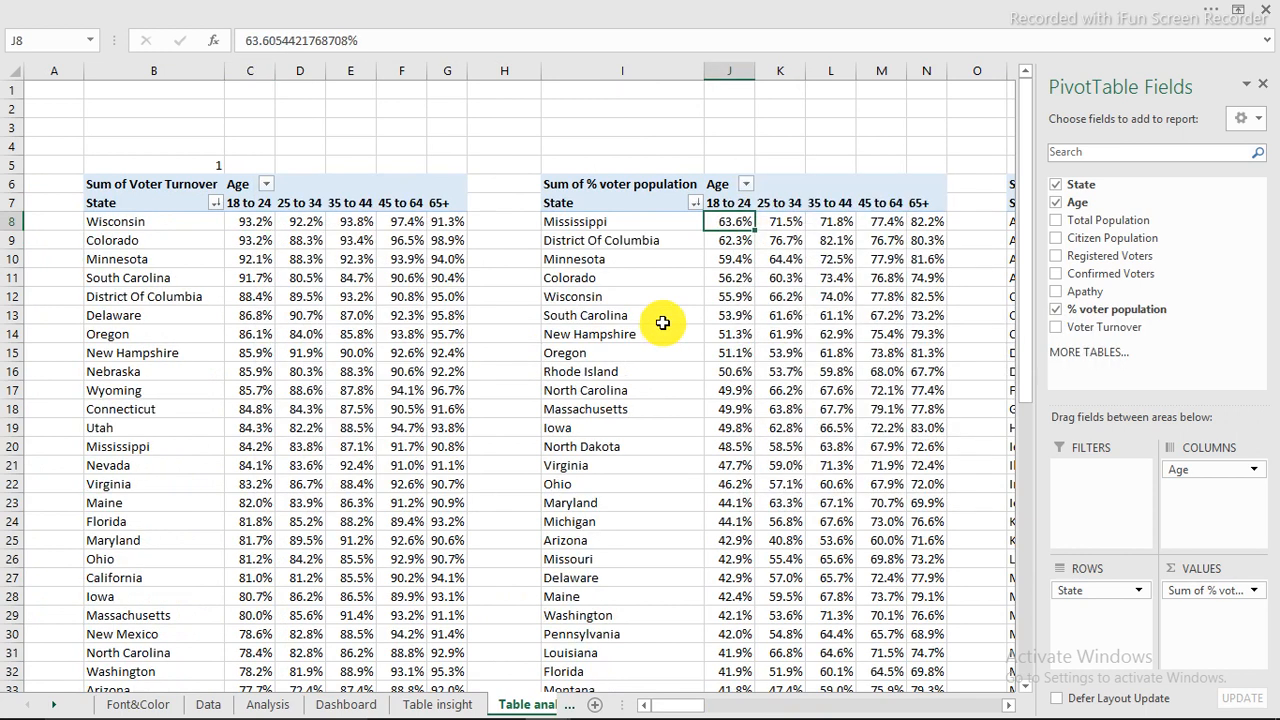
# Return to the Table insight sheet and examine the sorted turnout values and their shading across the age groups.
pyautogui.click(418, 702)
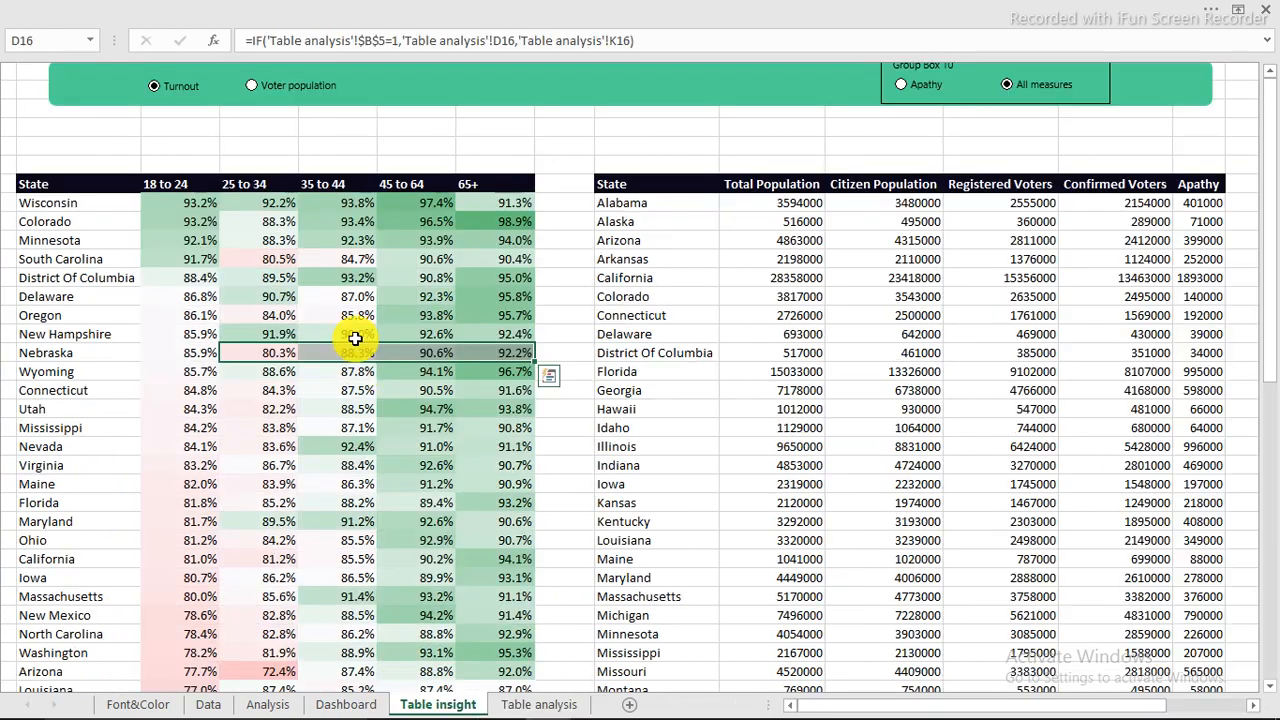
pyautogui.moveTo(179, 205); pyautogui.dragTo(180, 256)
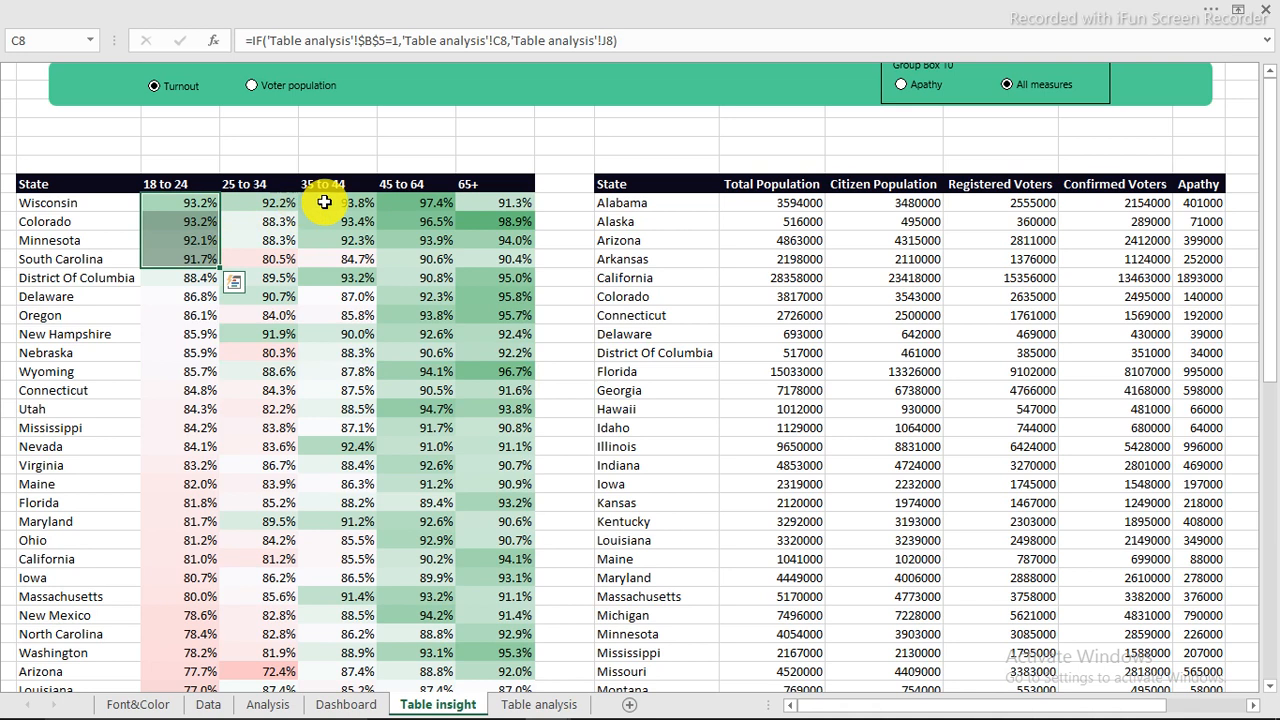
pyautogui.click(263, 227)
pyautogui.moveTo(263, 227); pyautogui.dragTo(266, 251)
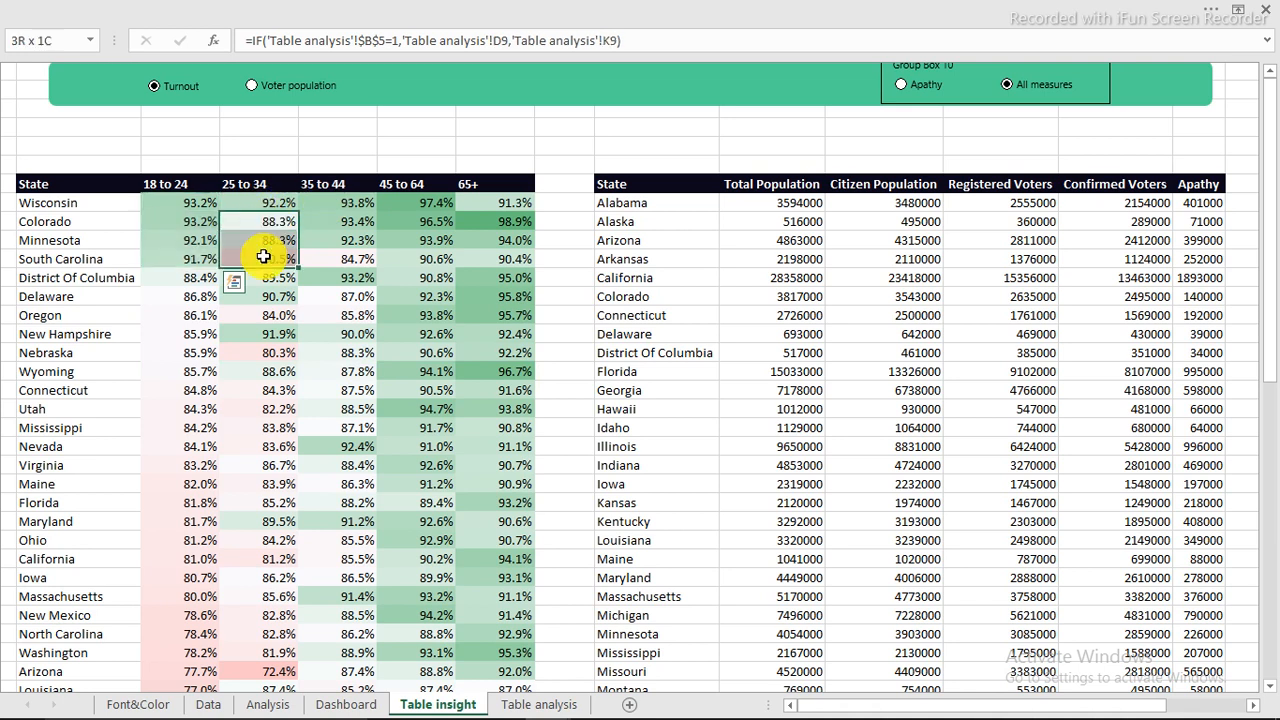
pyautogui.click(357, 200)
pyautogui.click(419, 207)
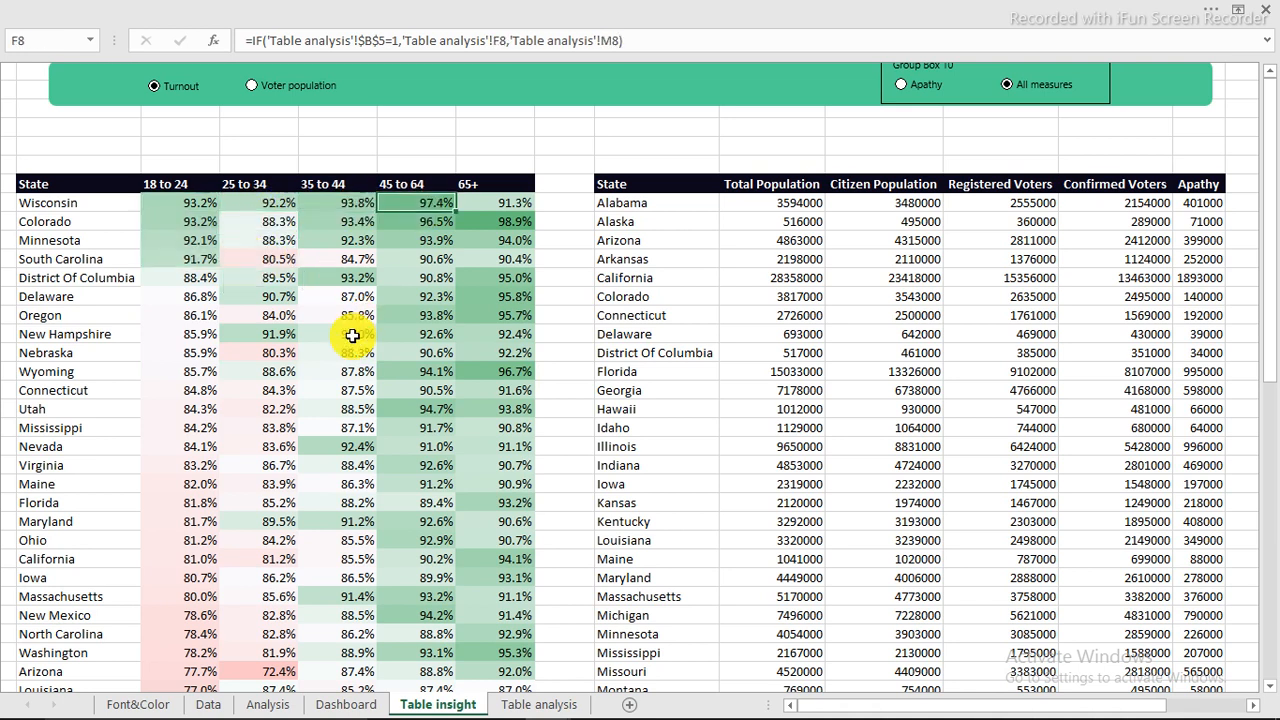
pyautogui.scroll(-4, 352, 336)
pyautogui.scroll(-3, 352, 337)
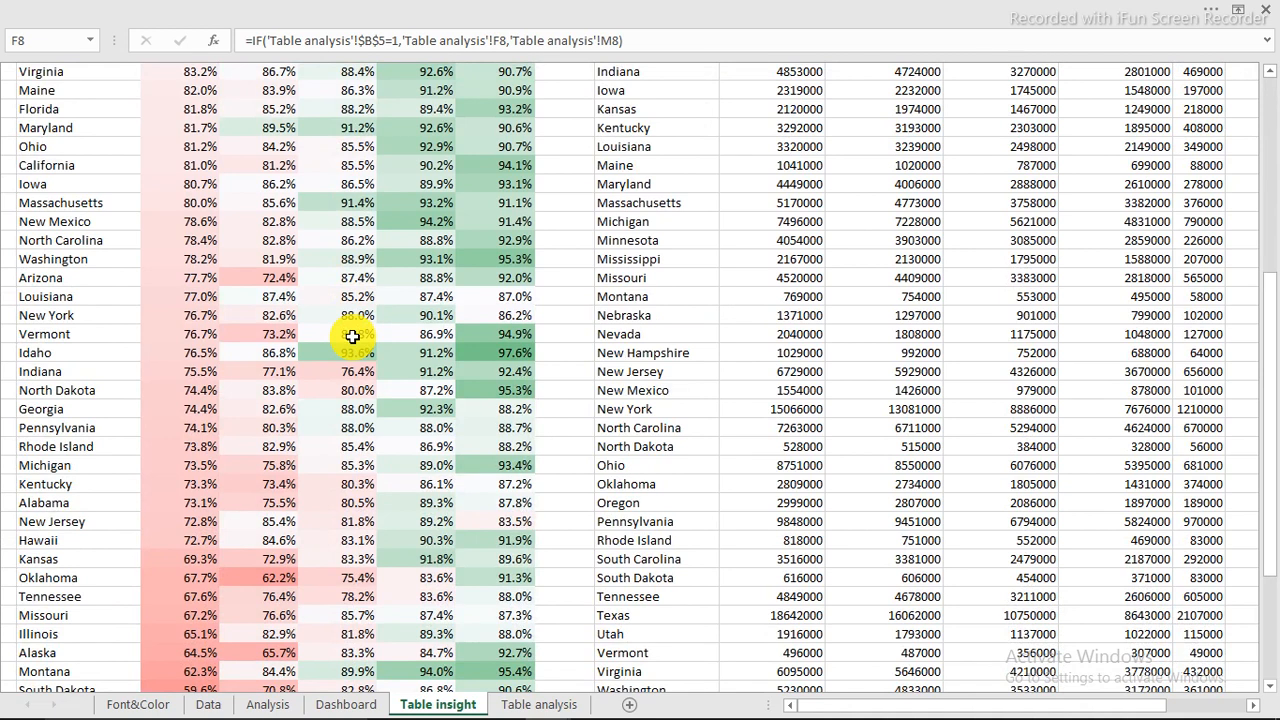
pyautogui.scroll(3, 352, 337)
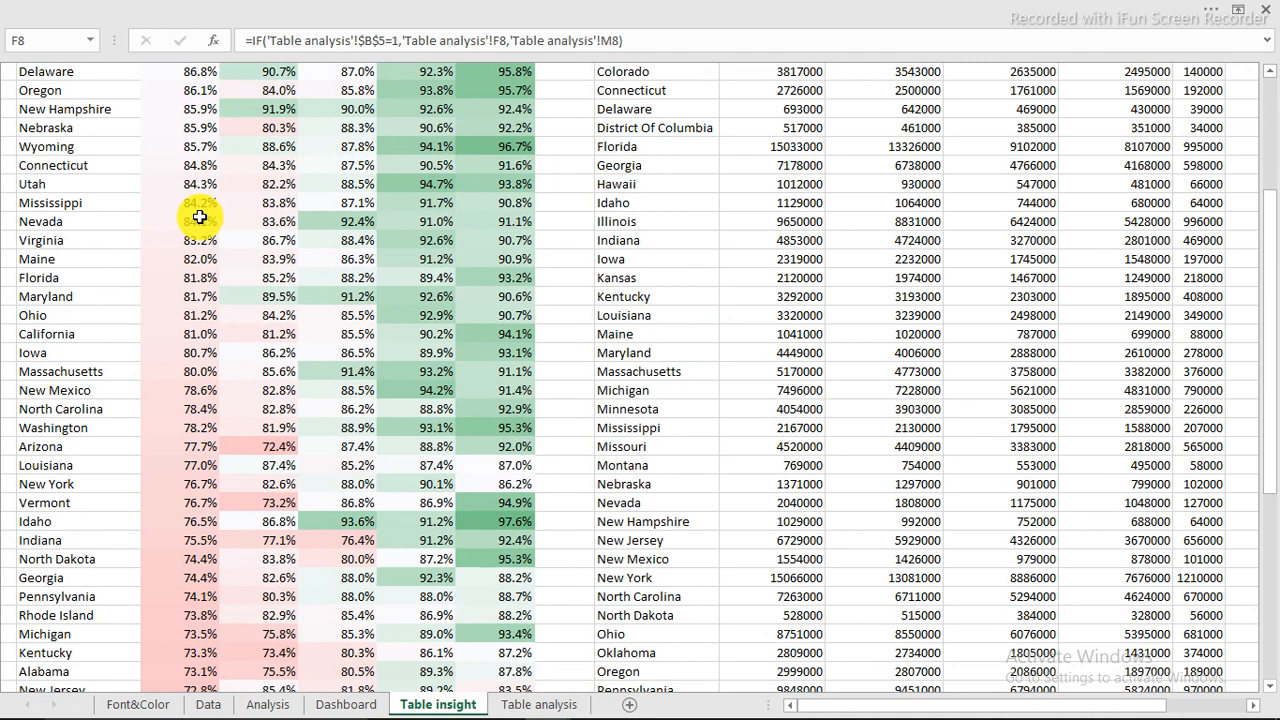
# Apply the Green-White-Red color scale to all numeric values of the second state table, from Total Population through Apathy.
pyautogui.scroll(4, 200, 217)
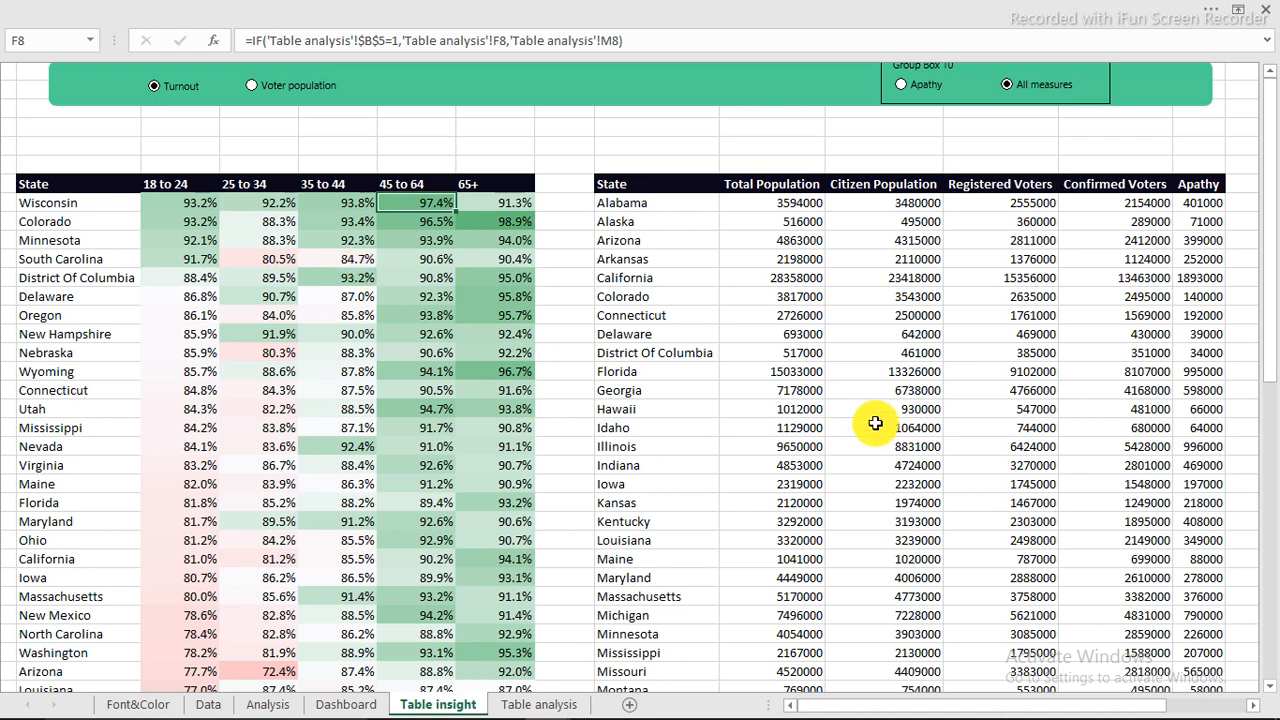
pyautogui.click(408, 316)
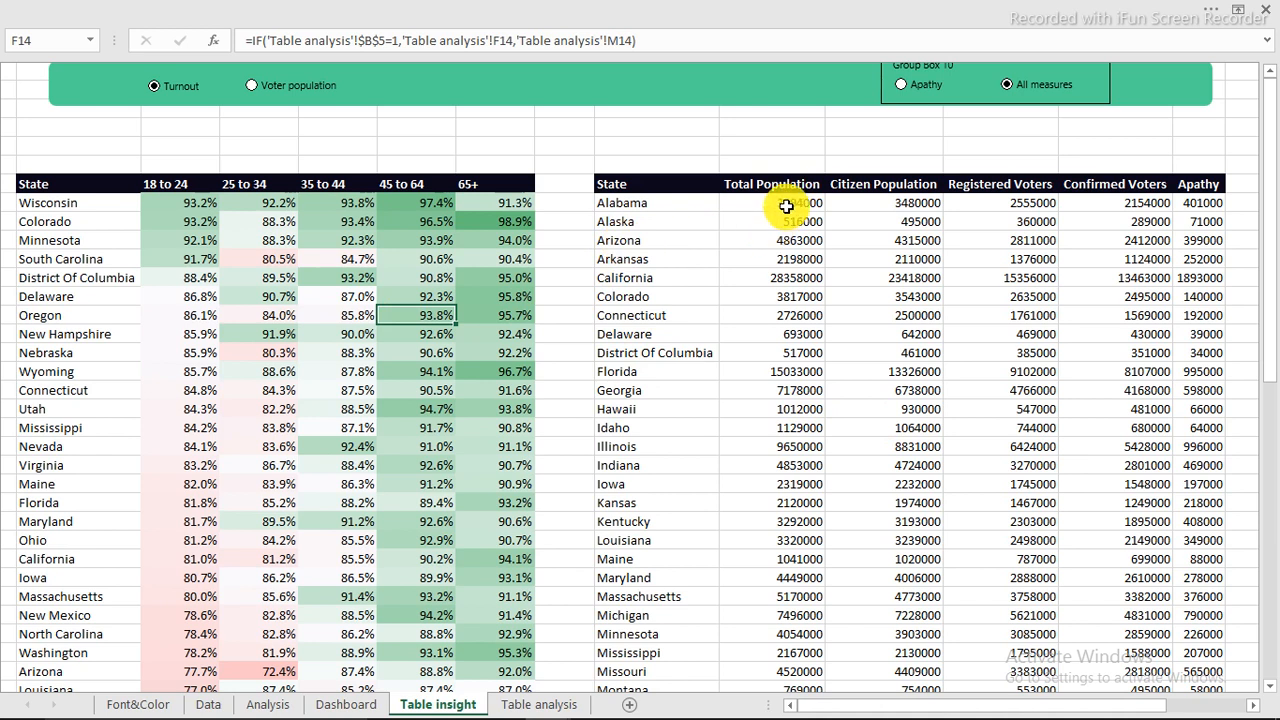
pyautogui.moveTo(786, 206); pyautogui.dragTo(1191, 651)
pyautogui.click(500, 14)
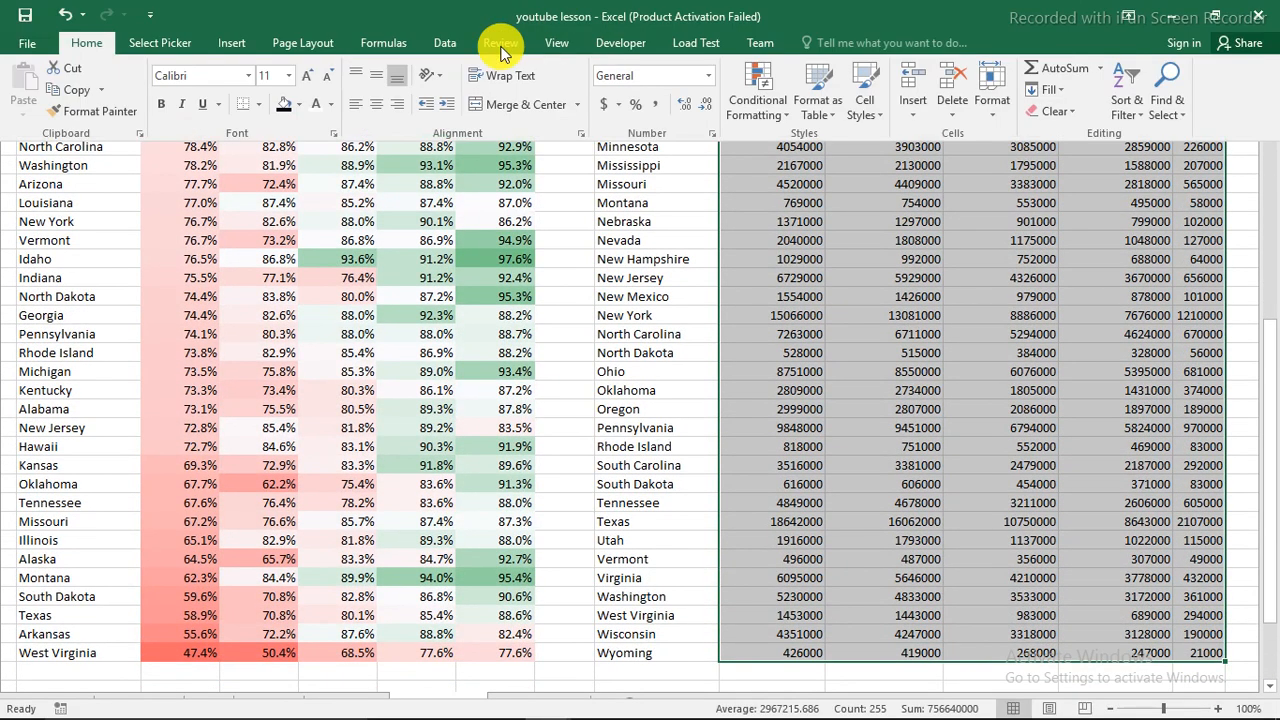
pyautogui.click(760, 112)
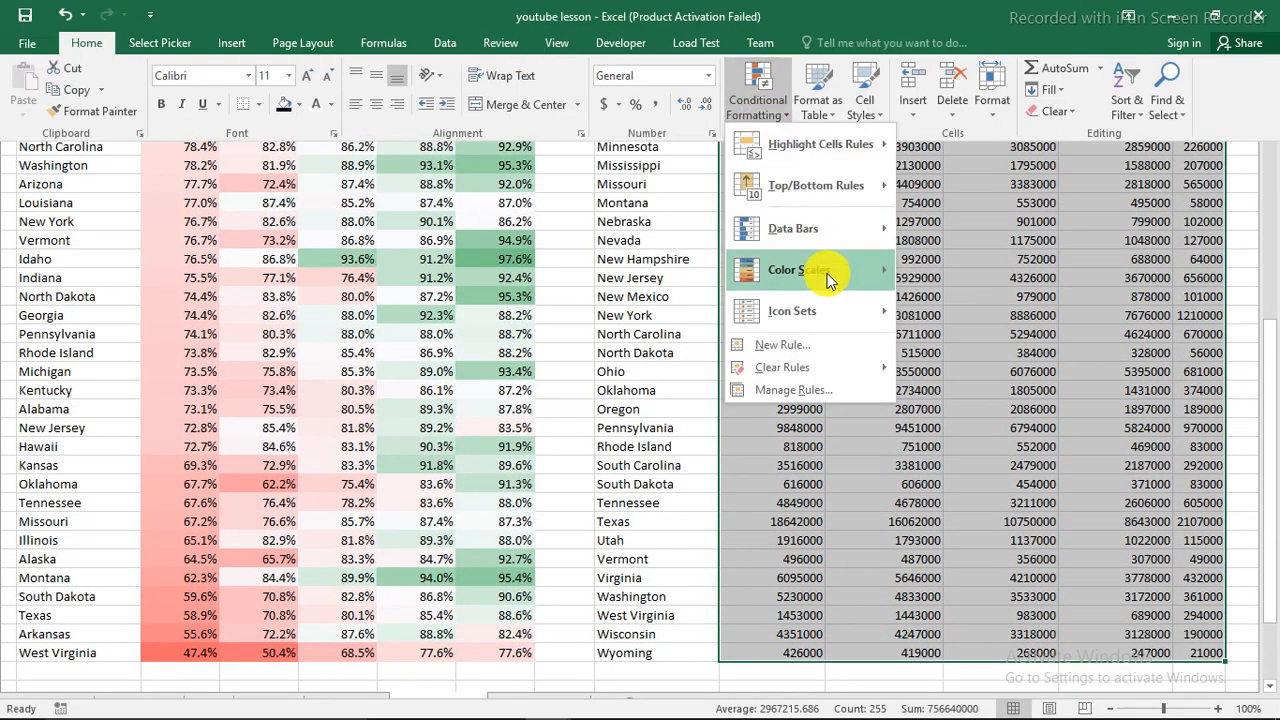
pyautogui.moveTo(828, 280)
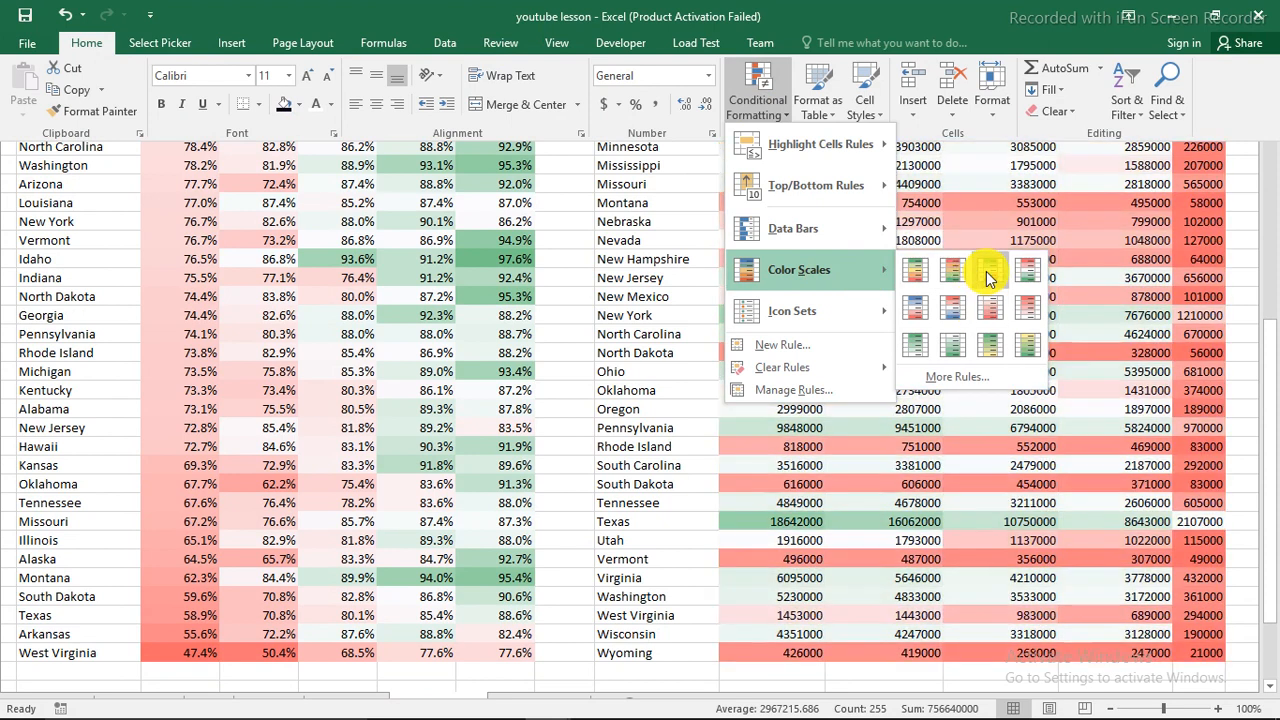
pyautogui.click(985, 273)
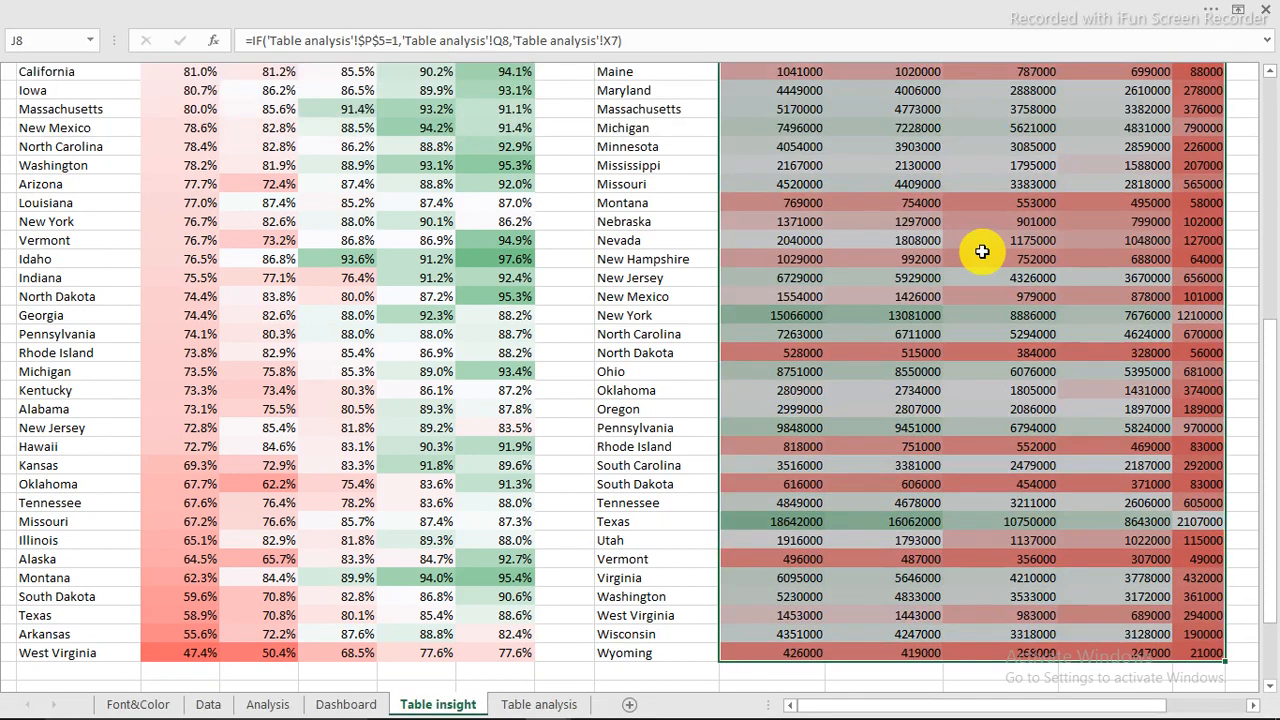
pyautogui.scroll(9, 982, 252)
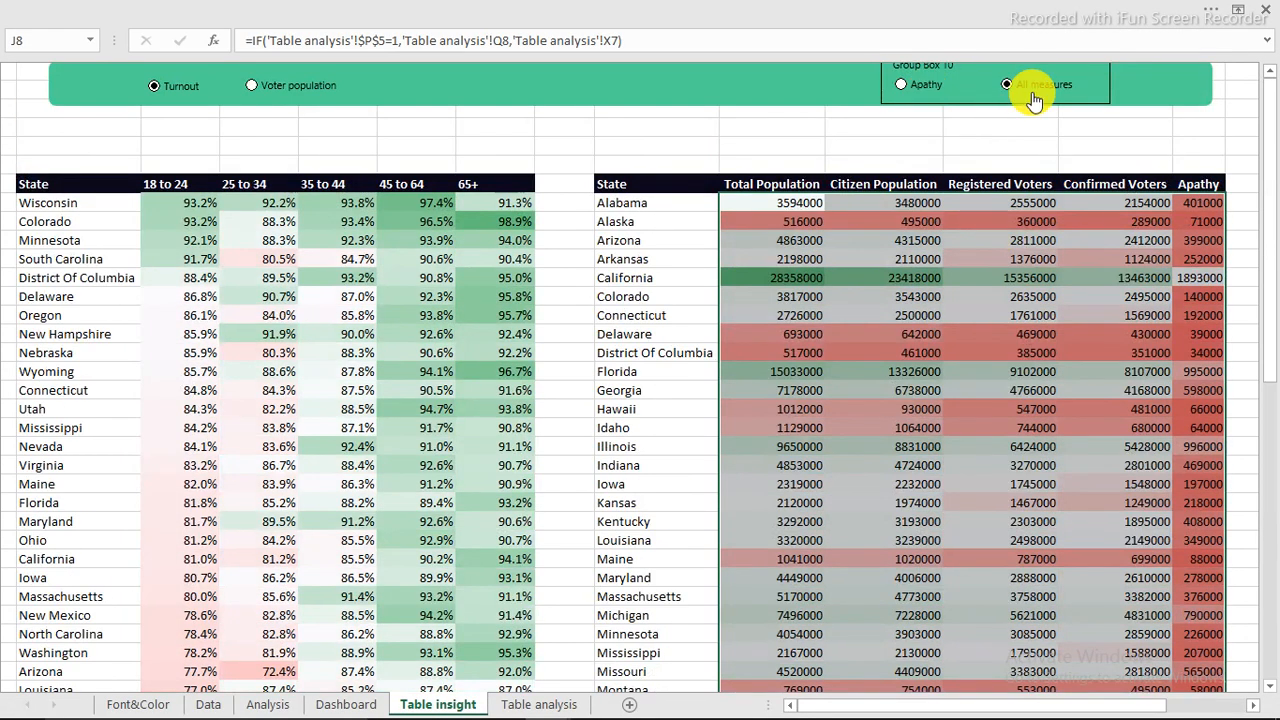
pyautogui.click(746, 199)
pyautogui.click(771, 279)
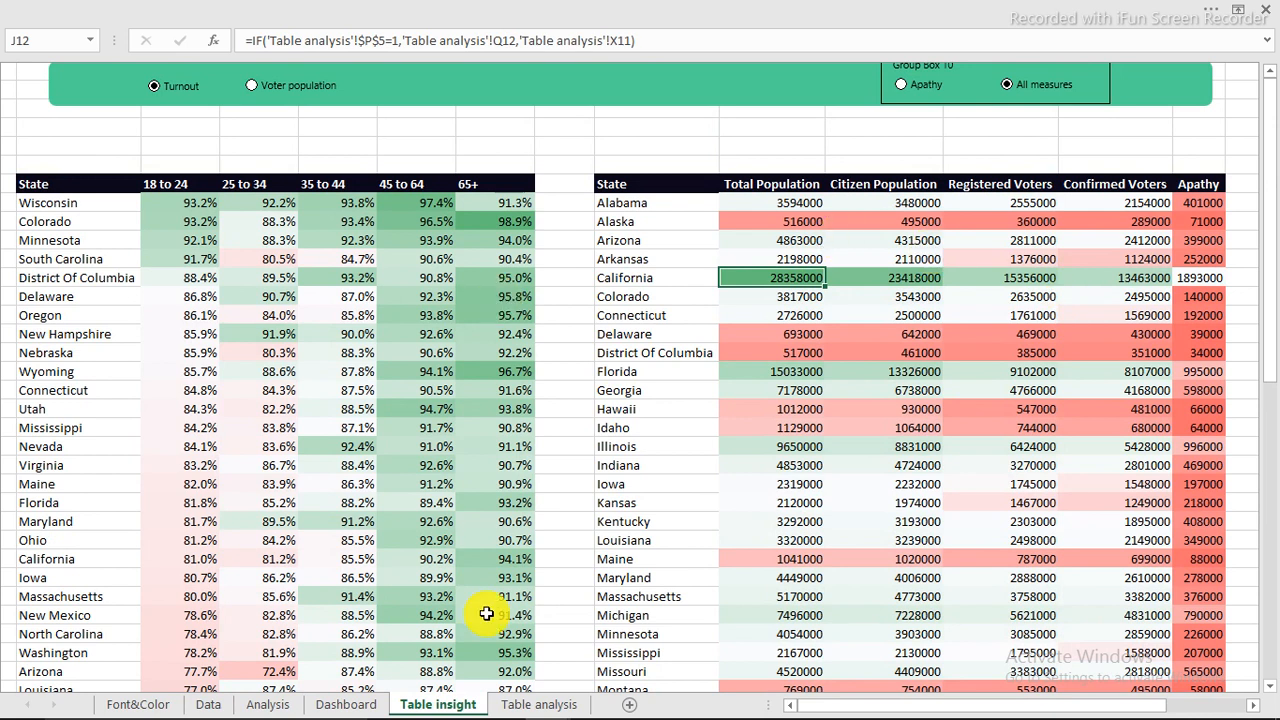
# On the Table analysis sheet, sort the Sum of Apathy pivot table by its 18 to 24 column, largest to smallest.
pyautogui.click(537, 706)
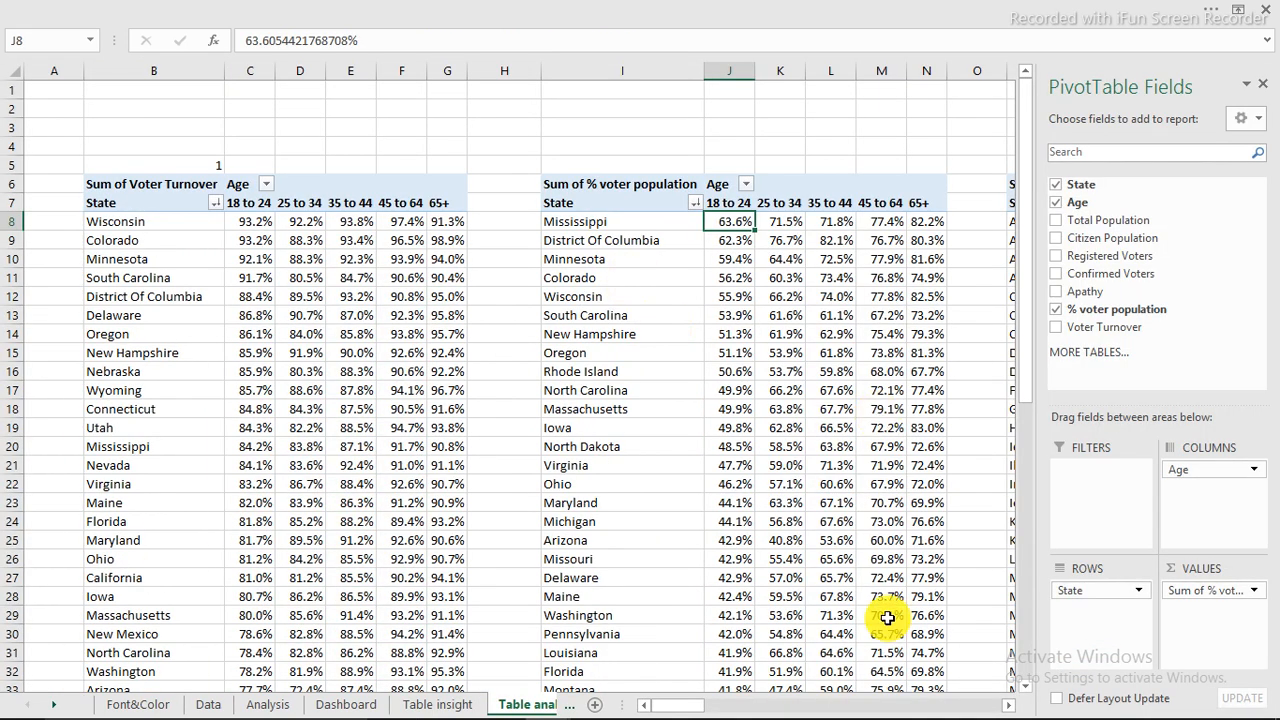
pyautogui.click(771, 704)
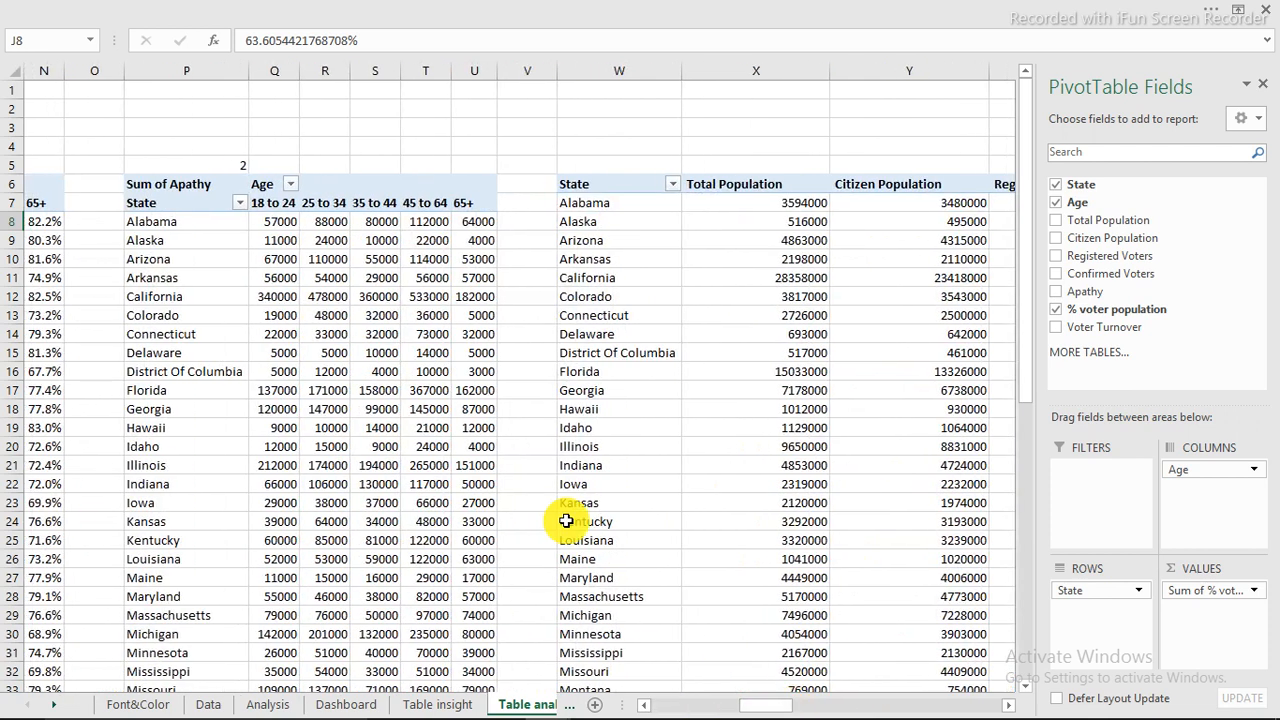
pyautogui.click(268, 218)
pyautogui.rightClick(272, 221)
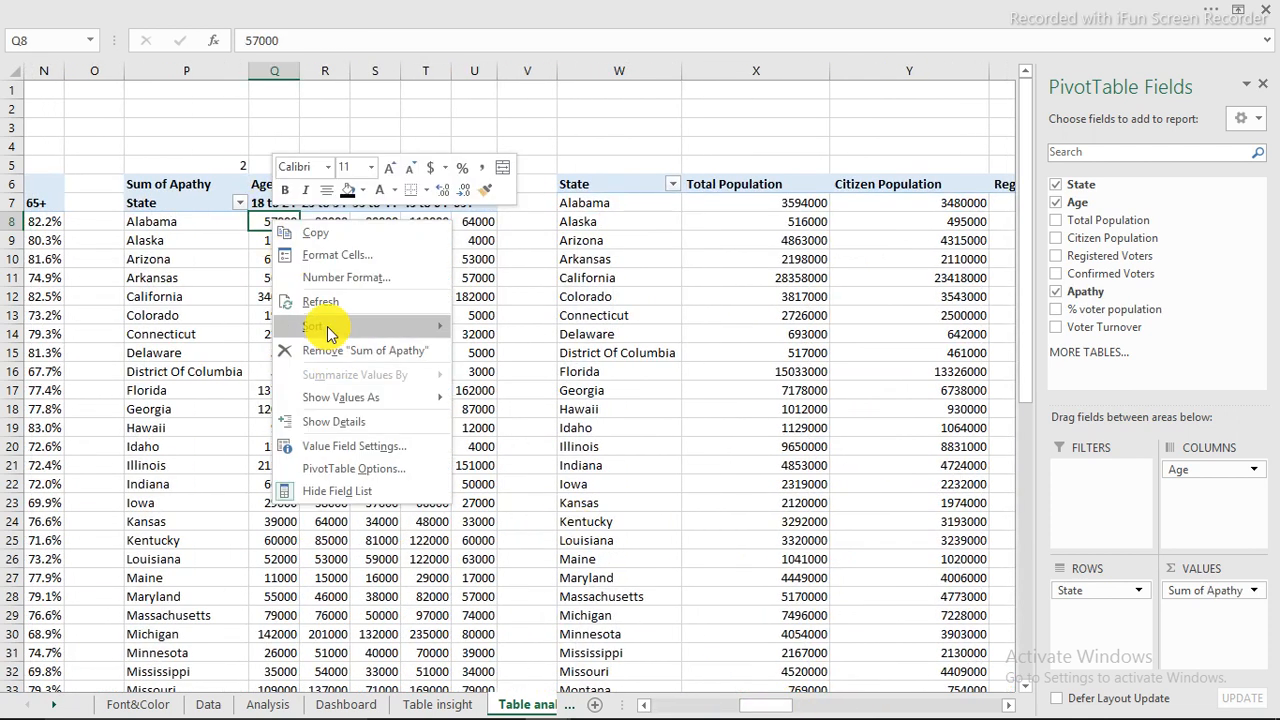
pyautogui.moveTo(330, 326)
pyautogui.click(533, 351)
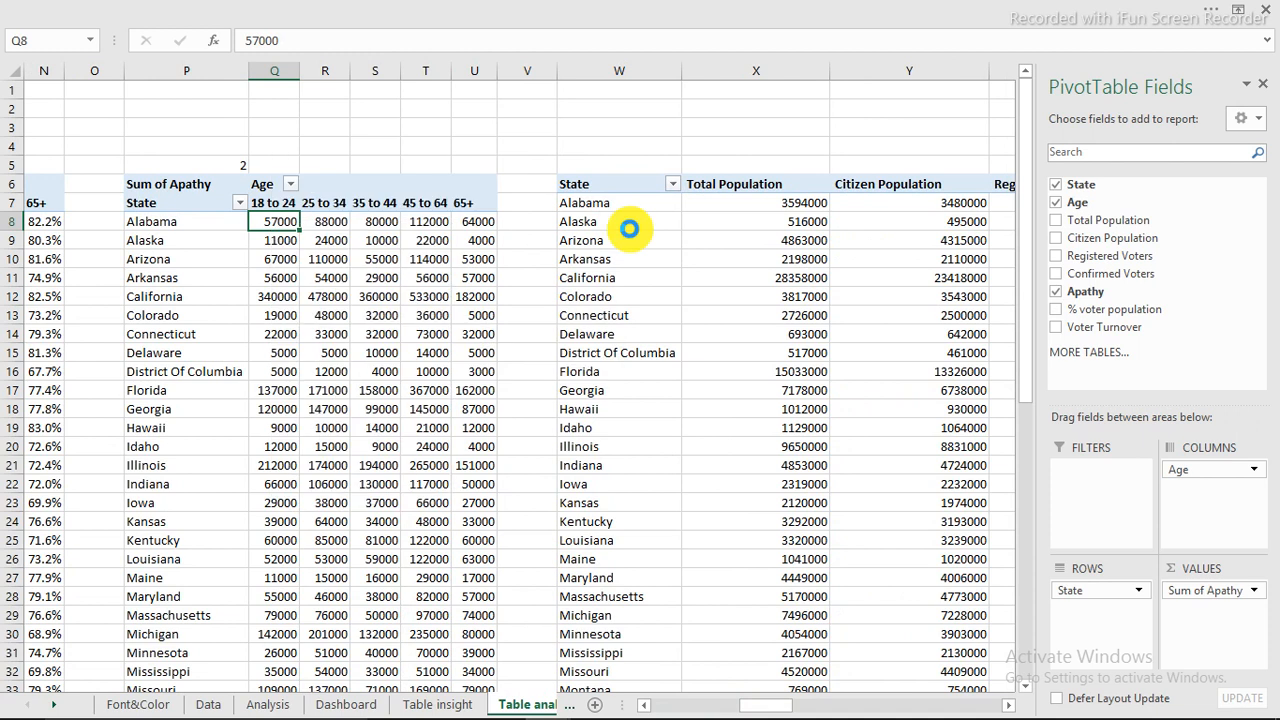
# Sort the all-measures pivot table by Total Population, largest to smallest.
pyautogui.click(780, 208)
pyautogui.rightClick(784, 211)
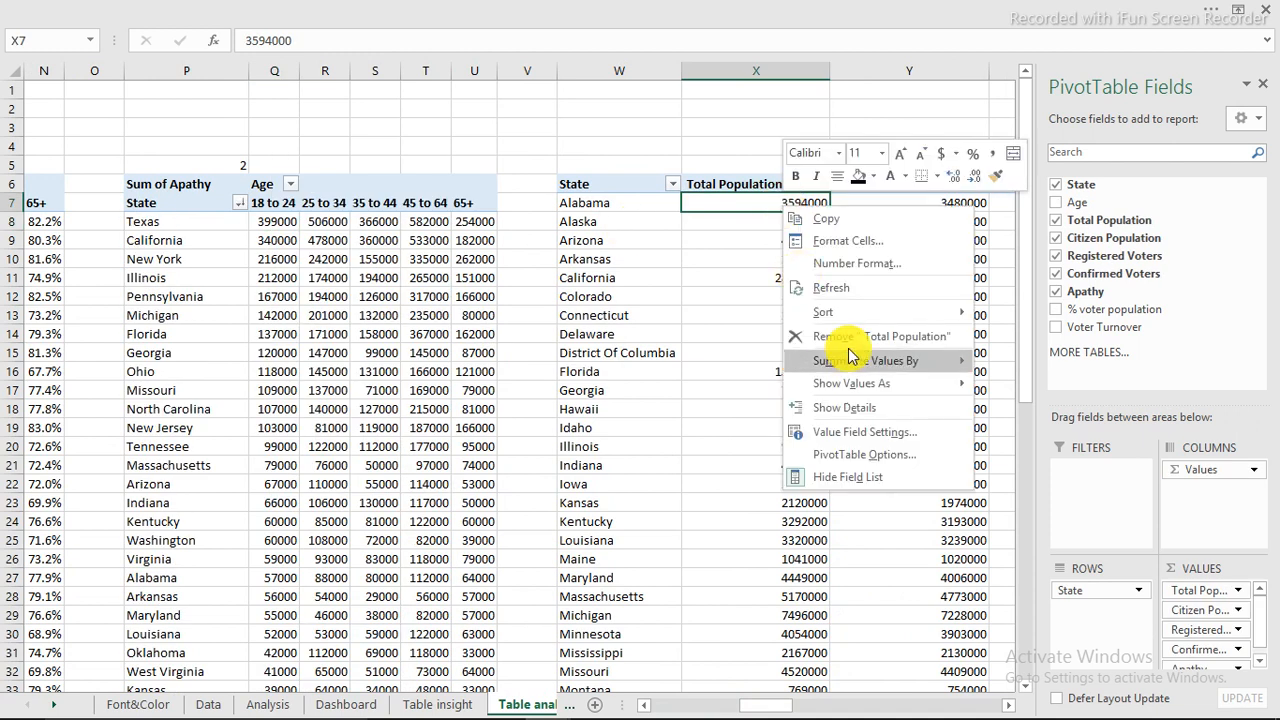
pyautogui.moveTo(920, 313)
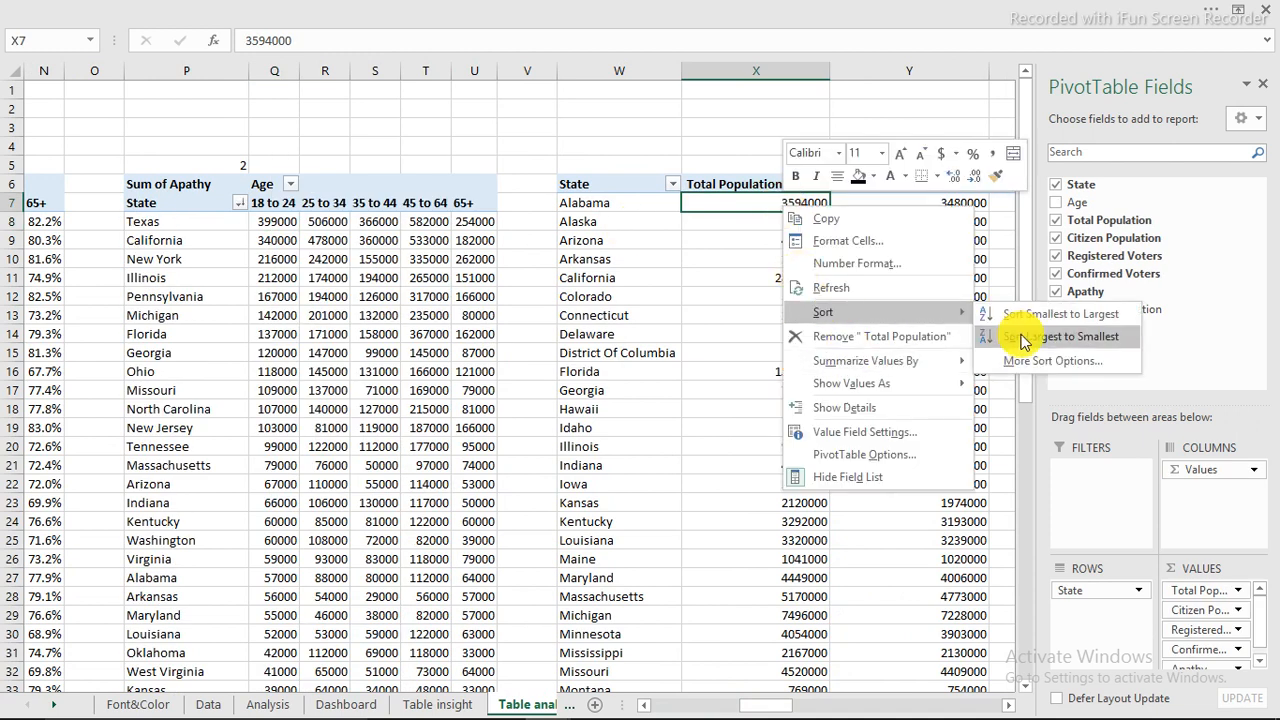
pyautogui.click(1022, 338)
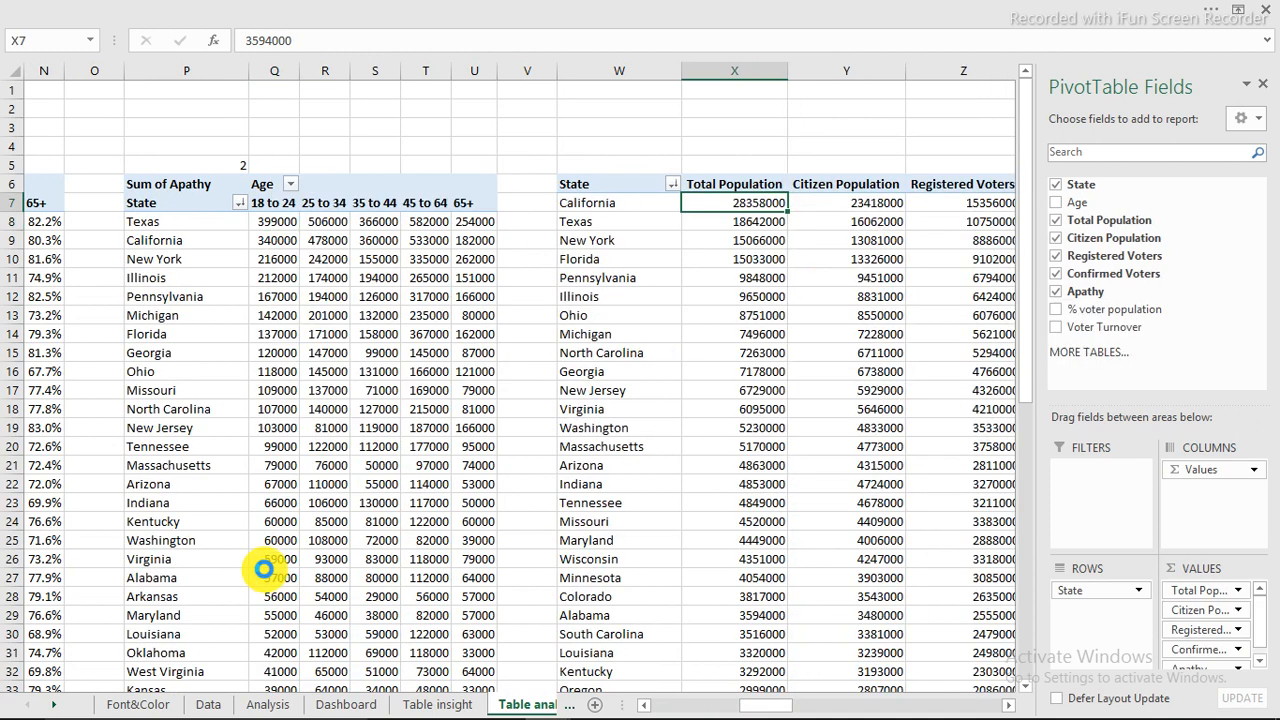
# Return to the Table insight sheet and review the order and shading of the all-measures table down to the last state.
pyautogui.click(435, 705)
pyautogui.scroll(-2, 835, 311)
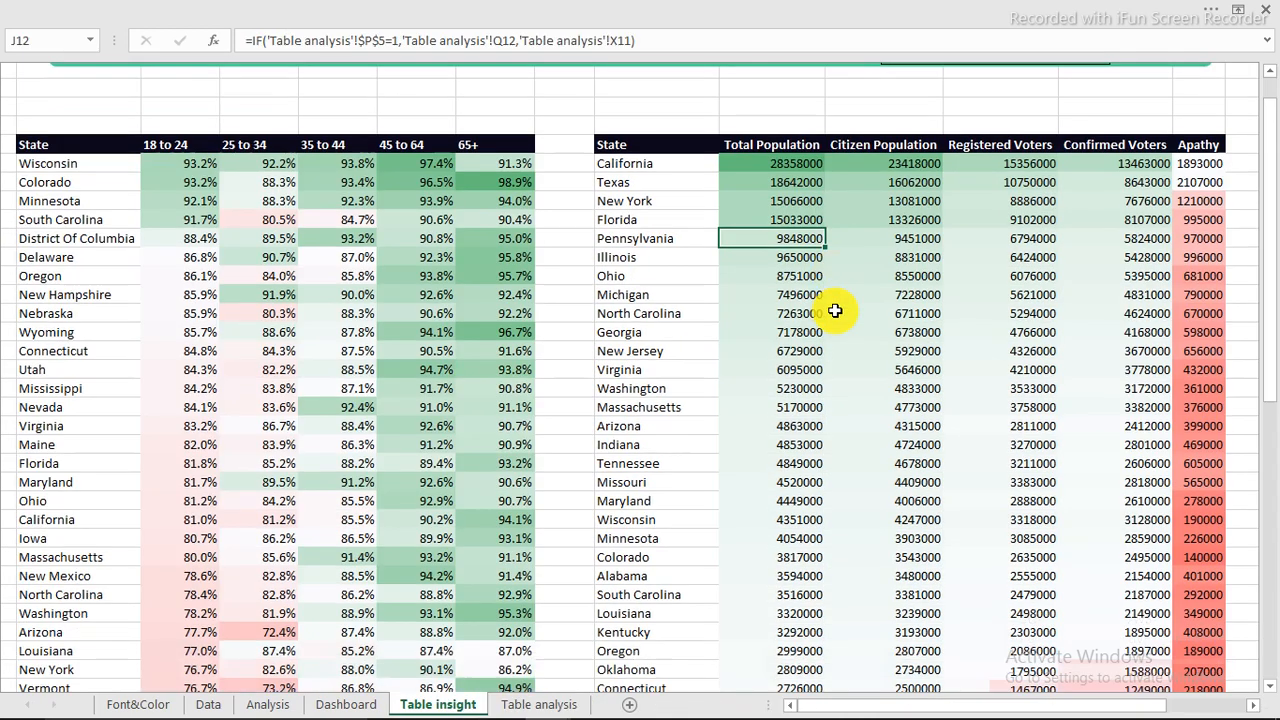
pyautogui.scroll(-7, 835, 311)
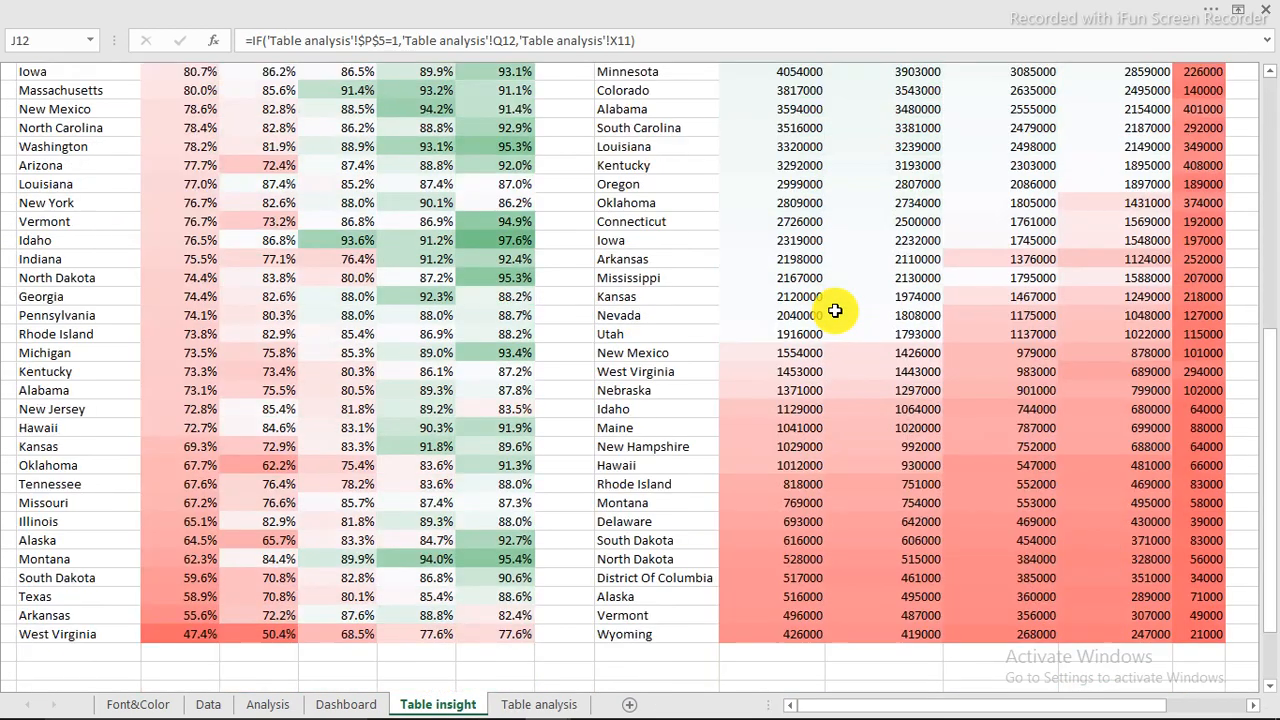
pyautogui.scroll(10, 835, 311)
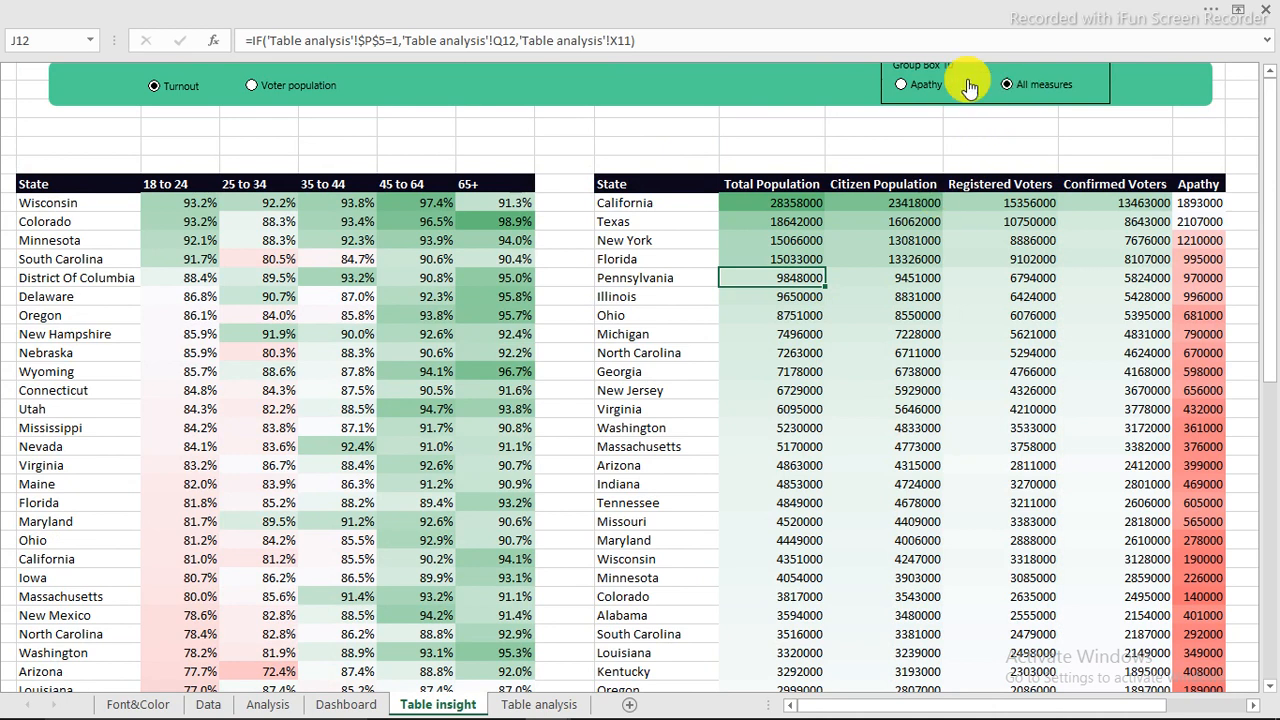
# Switch the second table to Apathy and inspect the values of the top-ranked states across the age groups.
pyautogui.click(903, 85)
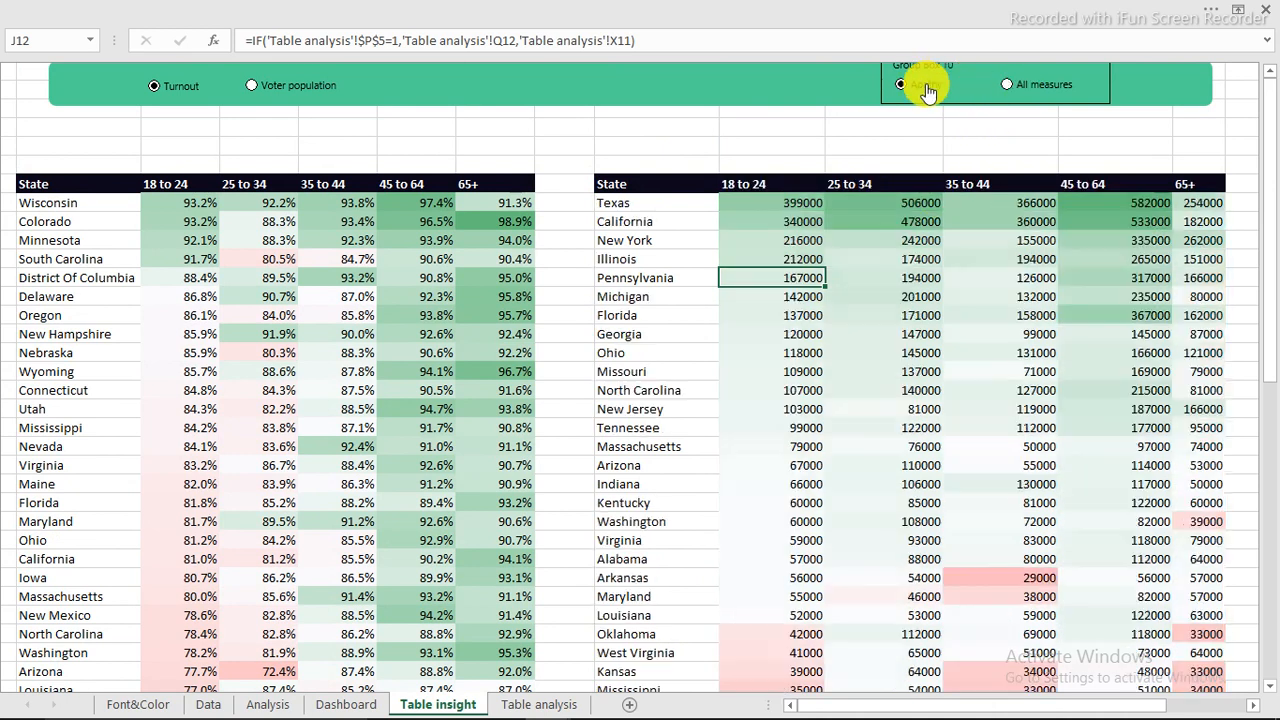
pyautogui.click(757, 203)
pyautogui.moveTo(803, 210); pyautogui.dragTo(1131, 244)
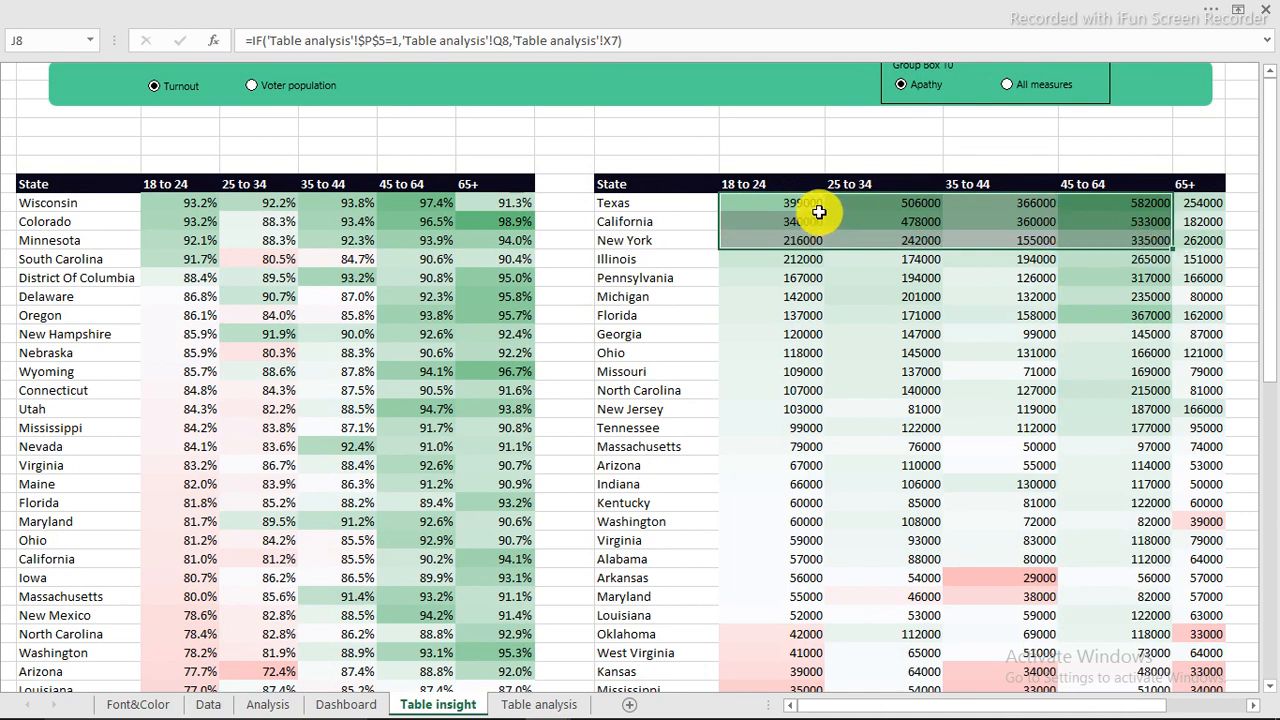
pyautogui.click(648, 205)
pyautogui.moveTo(790, 205); pyautogui.dragTo(1186, 202)
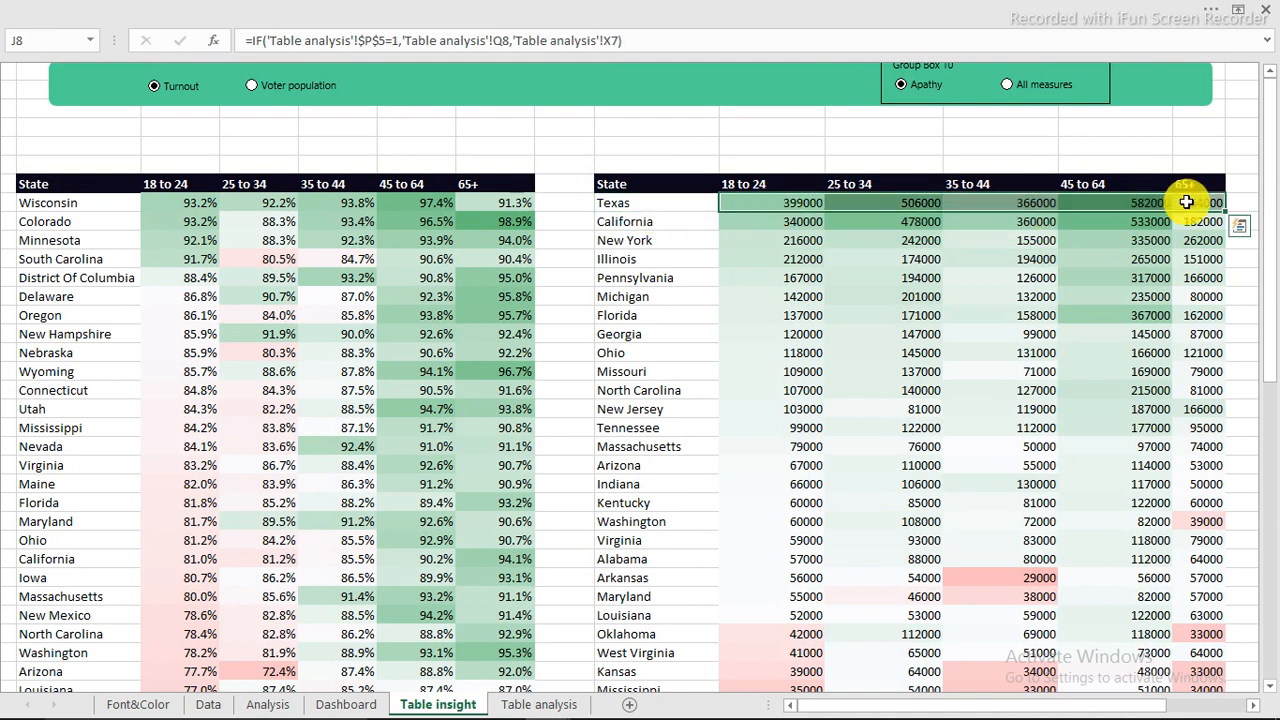
# Examine the apathy shading down to the lowest-ranked states and compare New York's values across the age groups.
pyautogui.scroll(-4, 1066, 250)
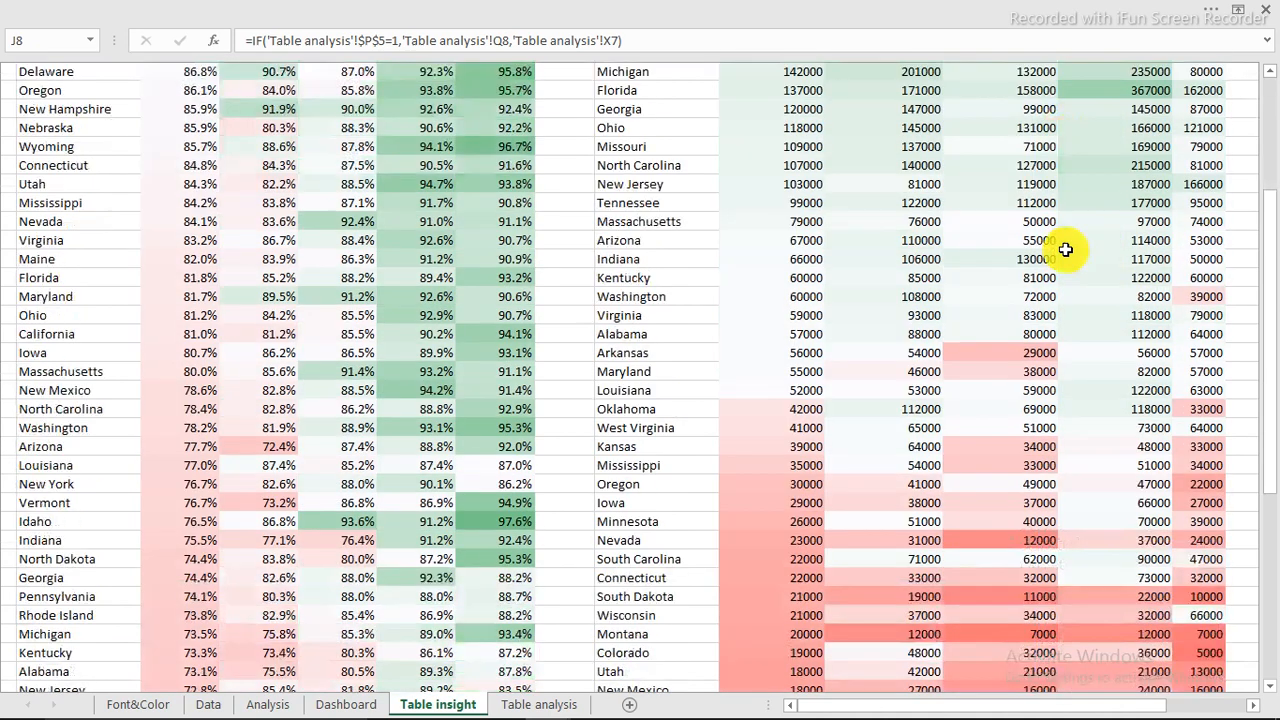
pyautogui.scroll(-2, 1066, 250)
pyautogui.moveTo(783, 287); pyautogui.dragTo(1046, 323)
pyautogui.scroll(-2, 1043, 324)
pyautogui.scroll(-2, 1043, 324)
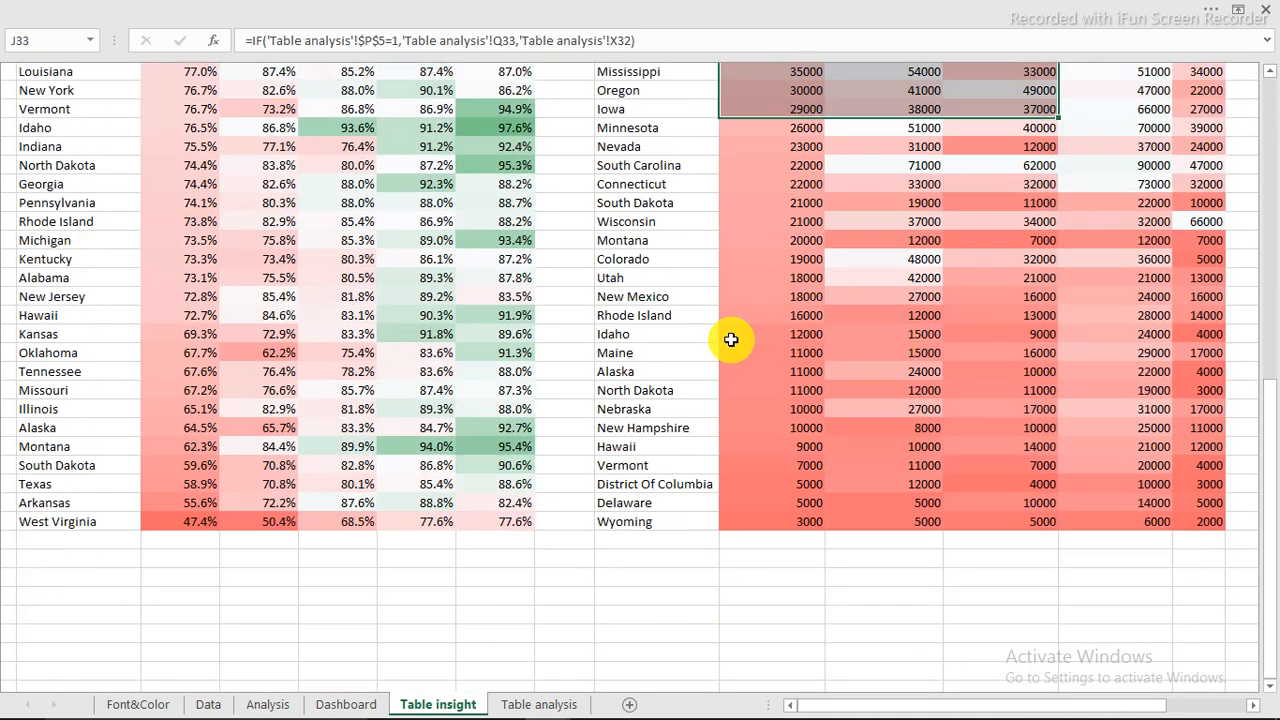
pyautogui.moveTo(766, 148); pyautogui.dragTo(1203, 505)
pyautogui.scroll(5, 1163, 436)
pyautogui.scroll(6, 1163, 436)
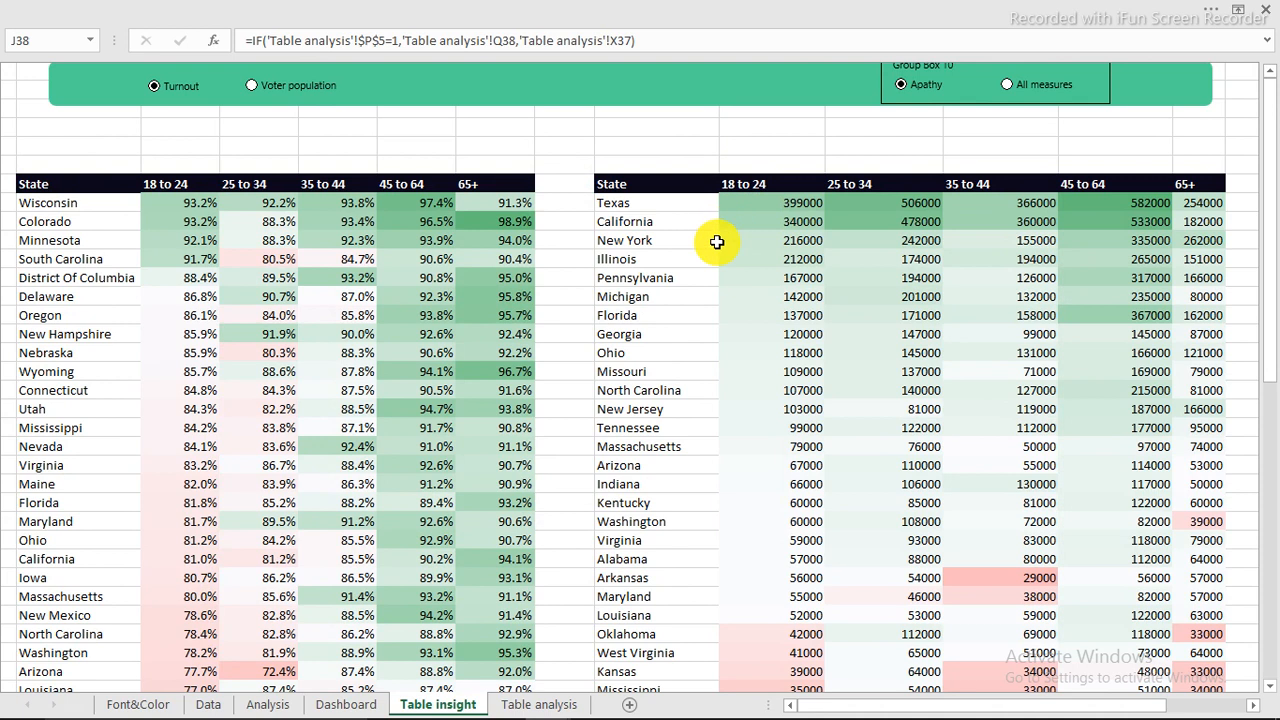
pyautogui.click(794, 242)
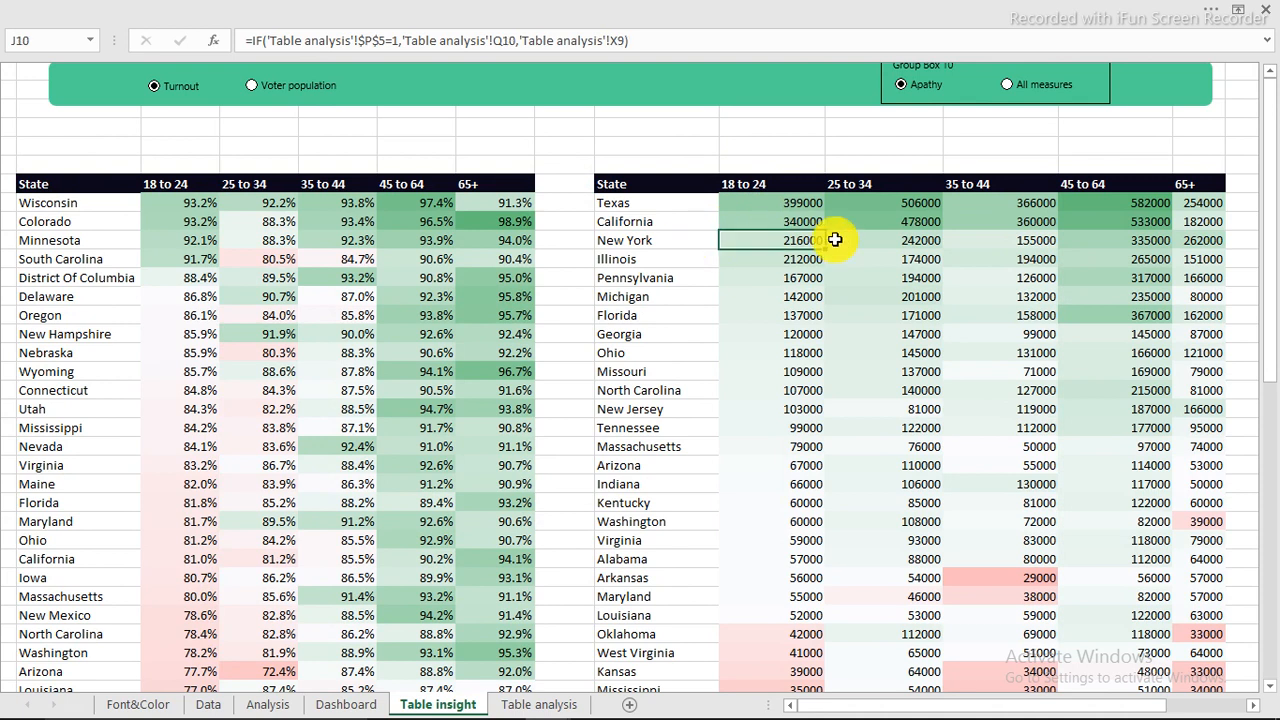
pyautogui.click(1020, 240)
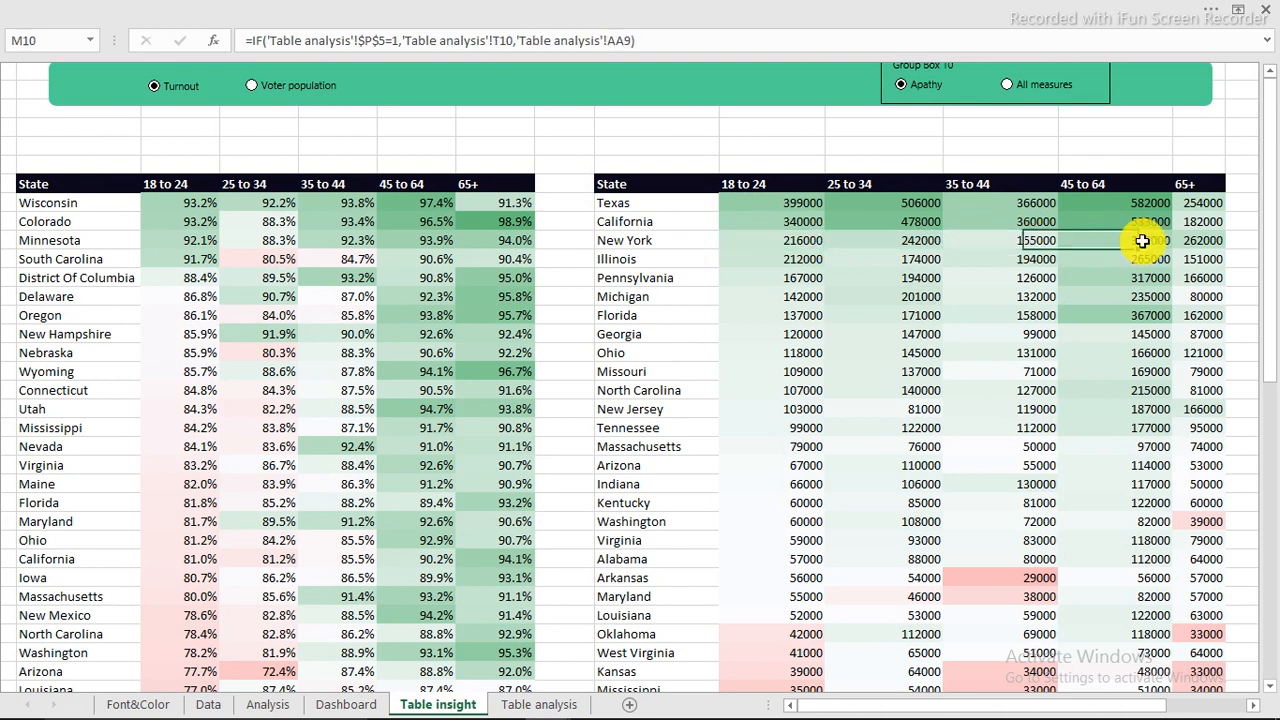
pyautogui.click(1203, 241)
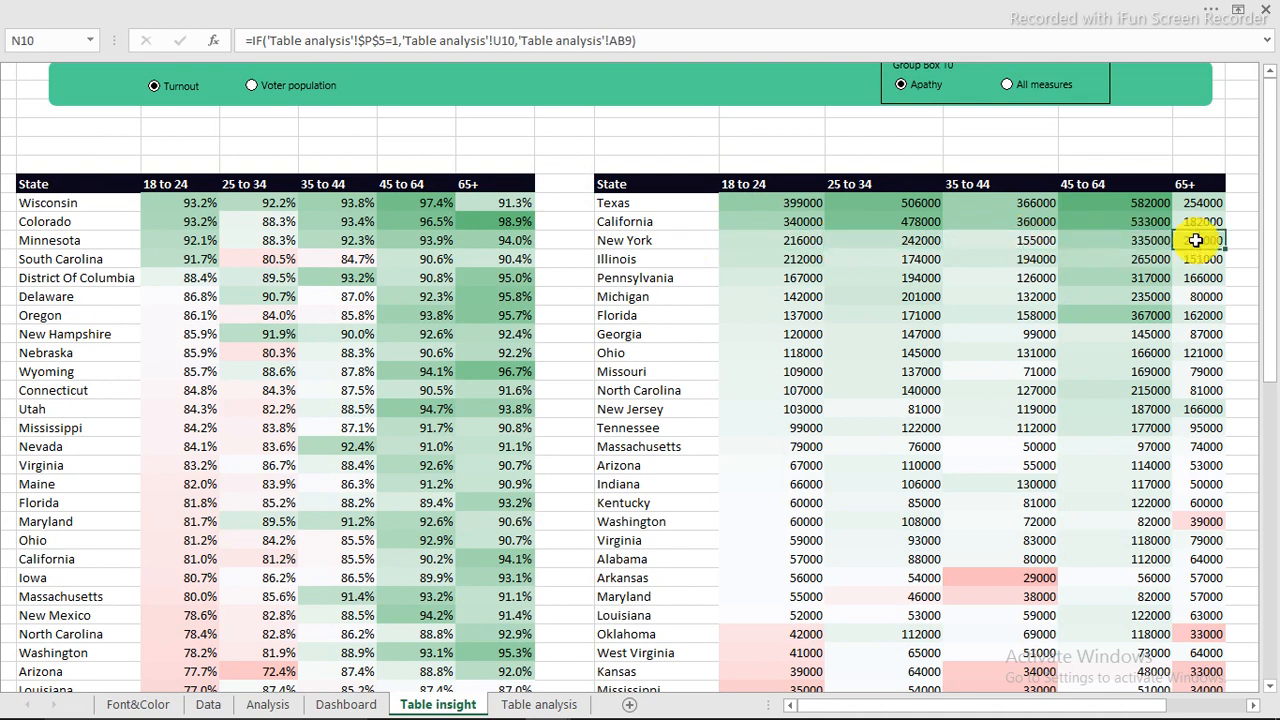
# Switch the second table back to All measures and check the Total Population of the top two states.
pyautogui.click(1010, 88)
pyautogui.click(778, 203)
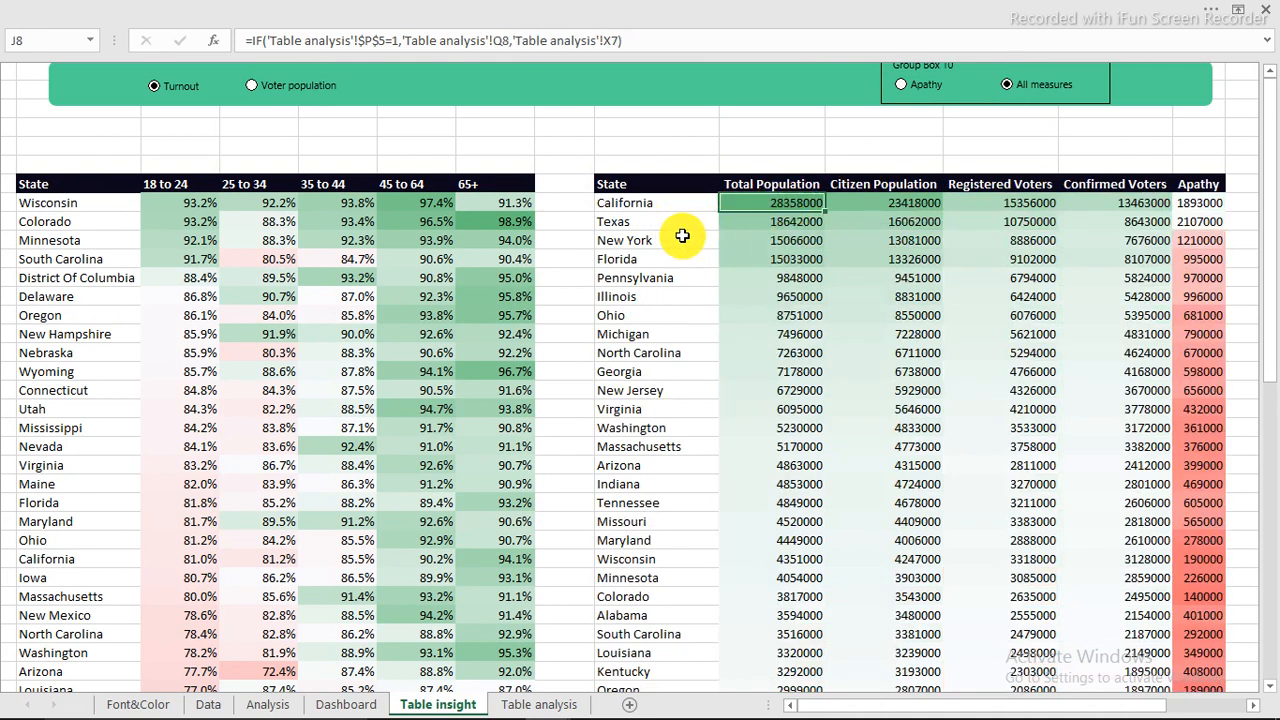
pyautogui.click(757, 215)
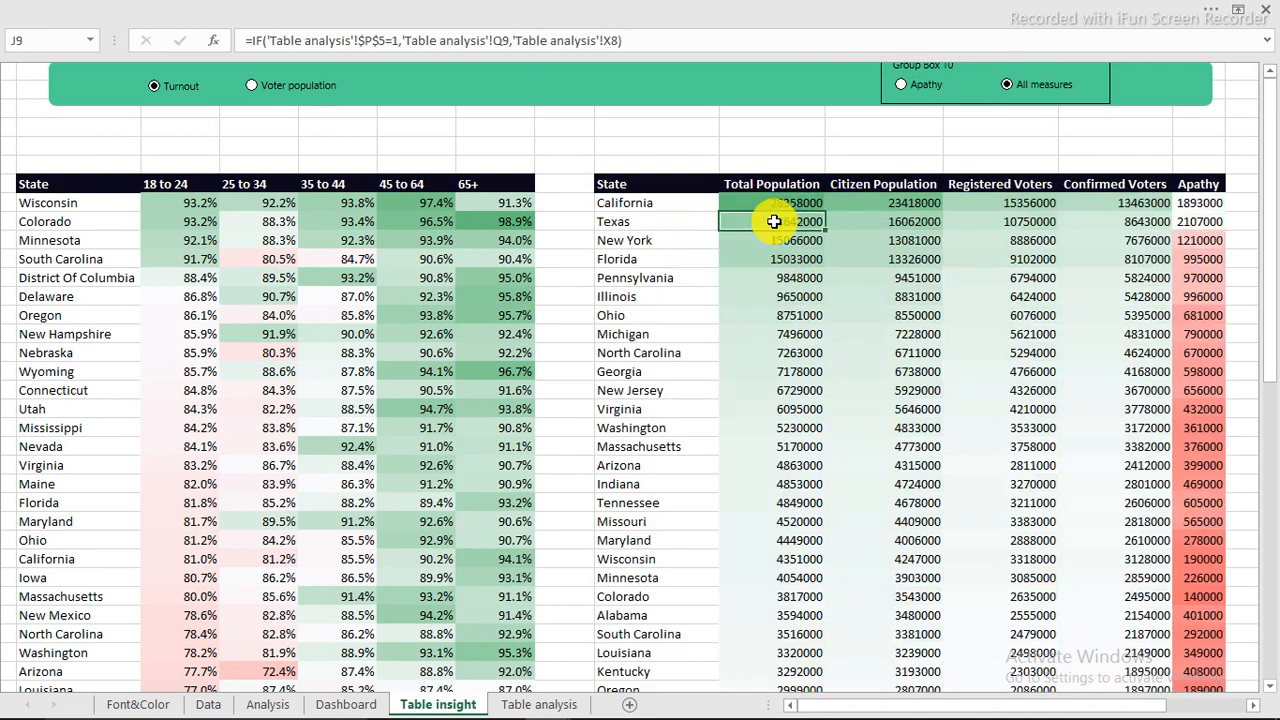
# Format all values of the second table as Number with 0 decimal places and the 1000 separator.
pyautogui.click(754, 203)
pyautogui.moveTo(754, 203); pyautogui.dragTo(983, 654)
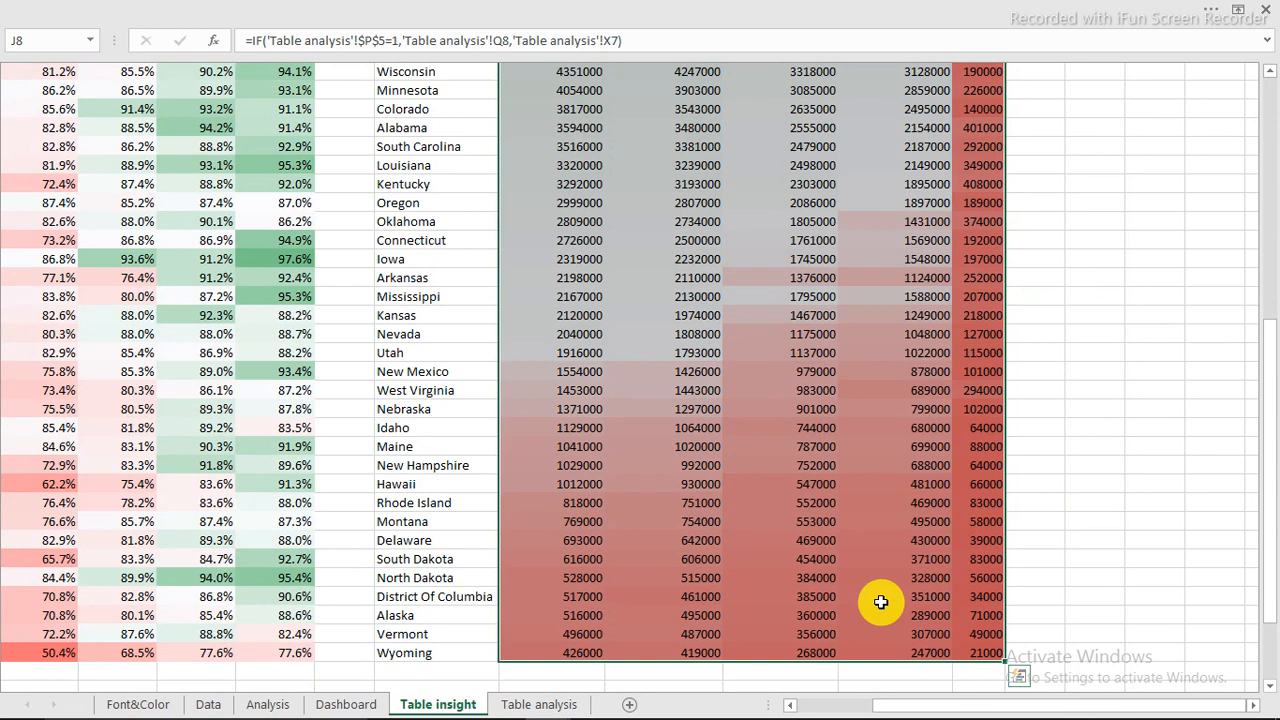
pyautogui.hotkey('ctrl', '1')
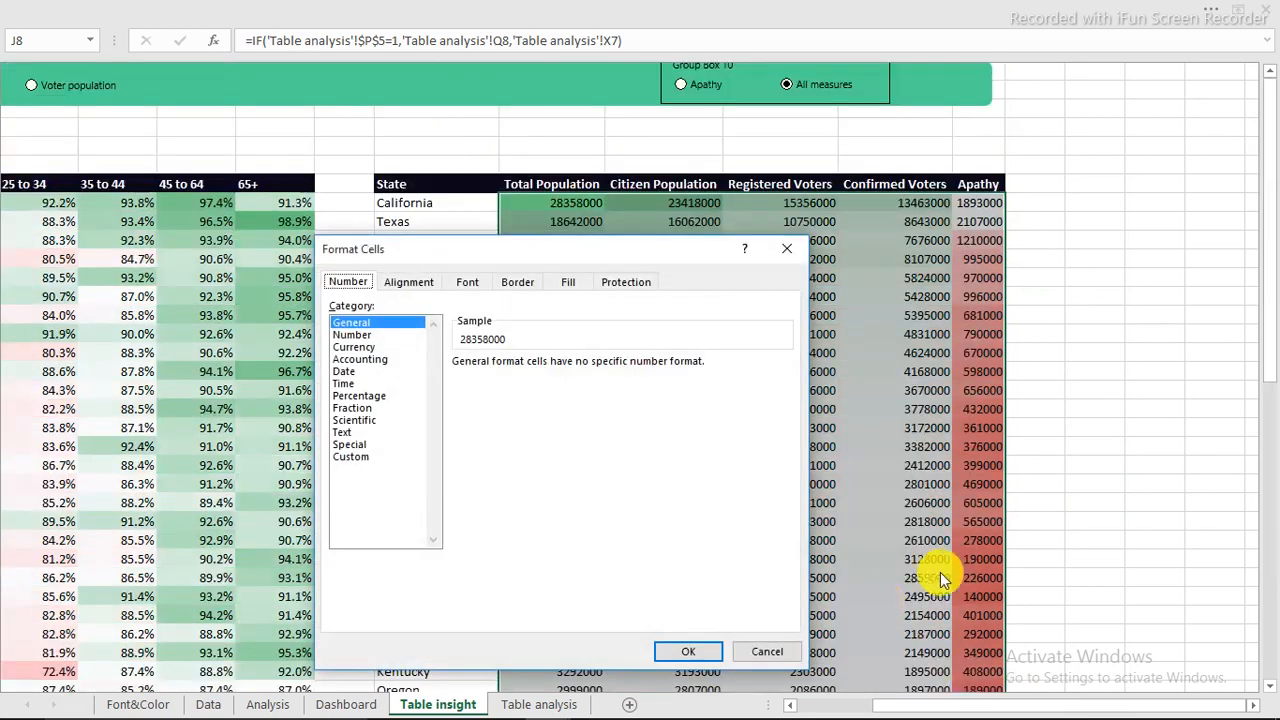
pyautogui.click(358, 335)
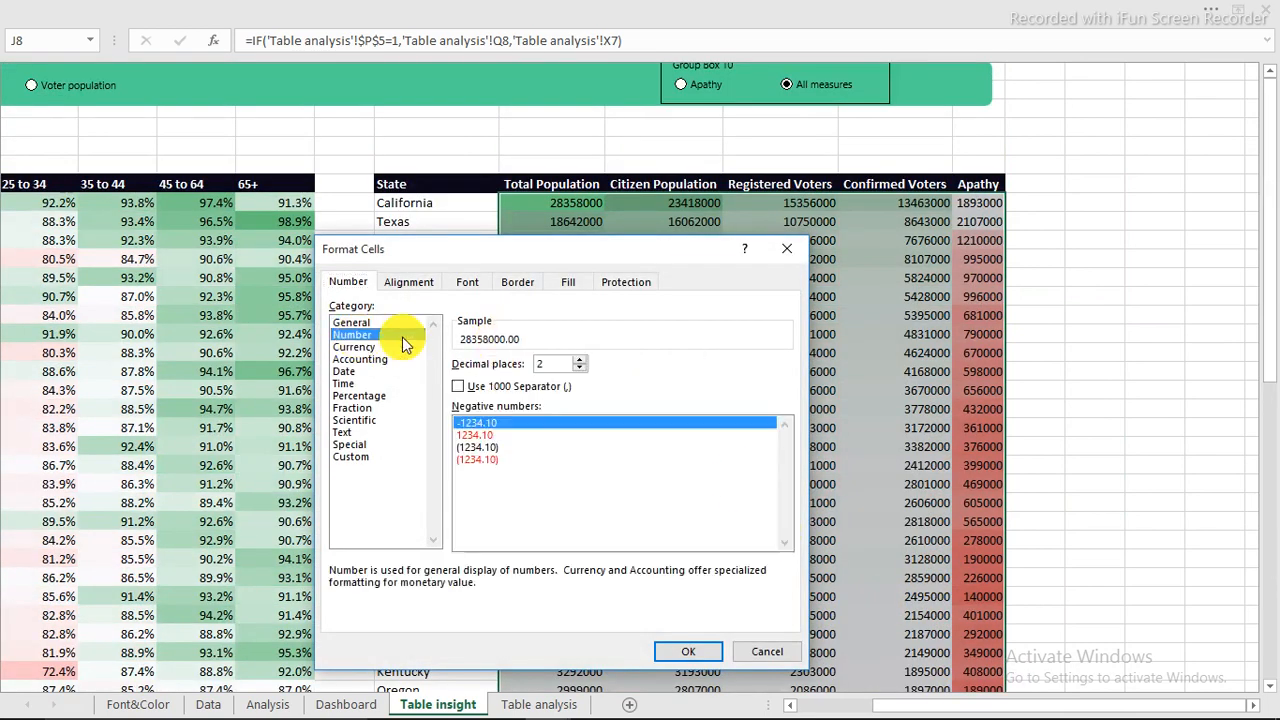
pyautogui.doubleClick(579, 368)
pyautogui.click(458, 386)
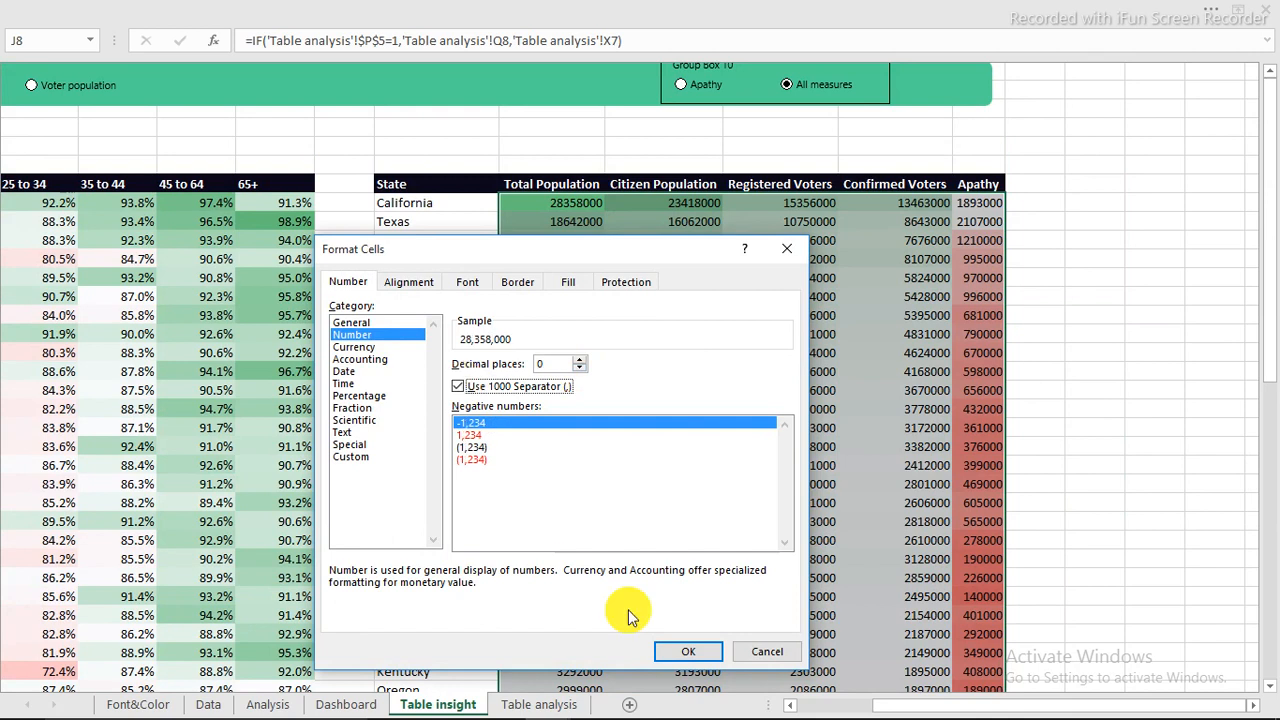
pyautogui.click(685, 651)
pyautogui.click(647, 288)
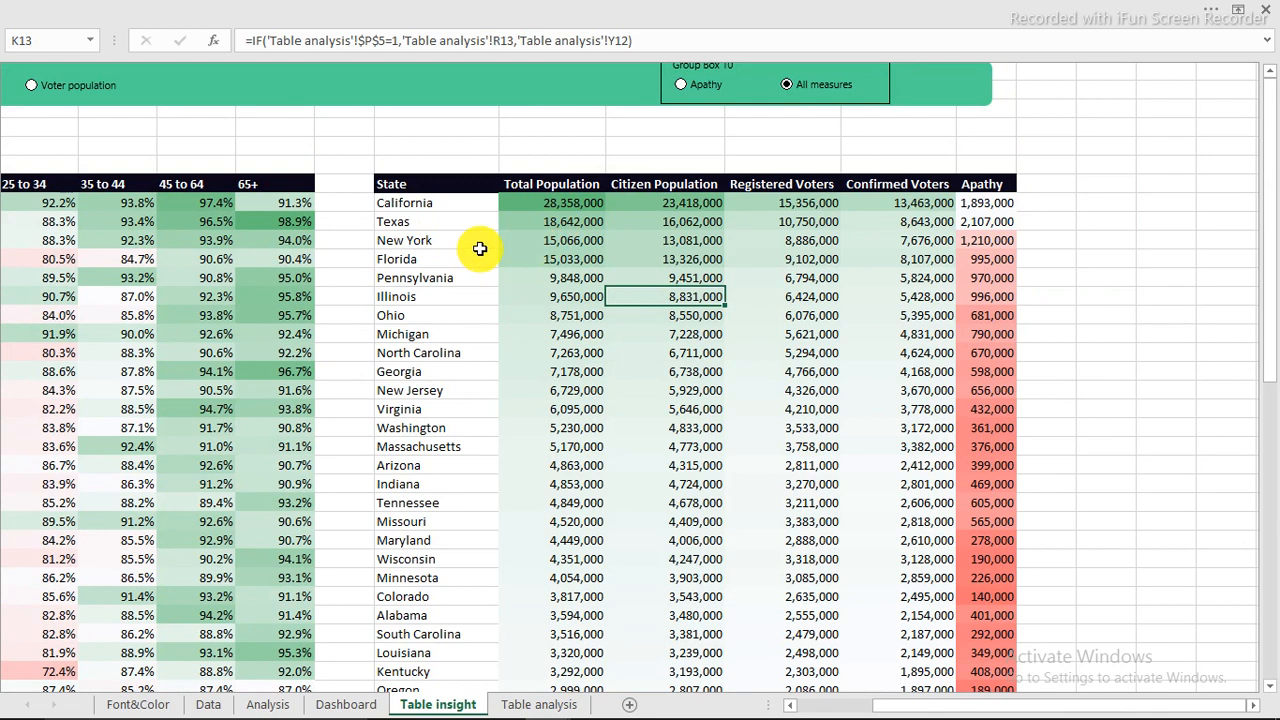
pyautogui.moveTo(452, 242); pyautogui.dragTo(989, 243)
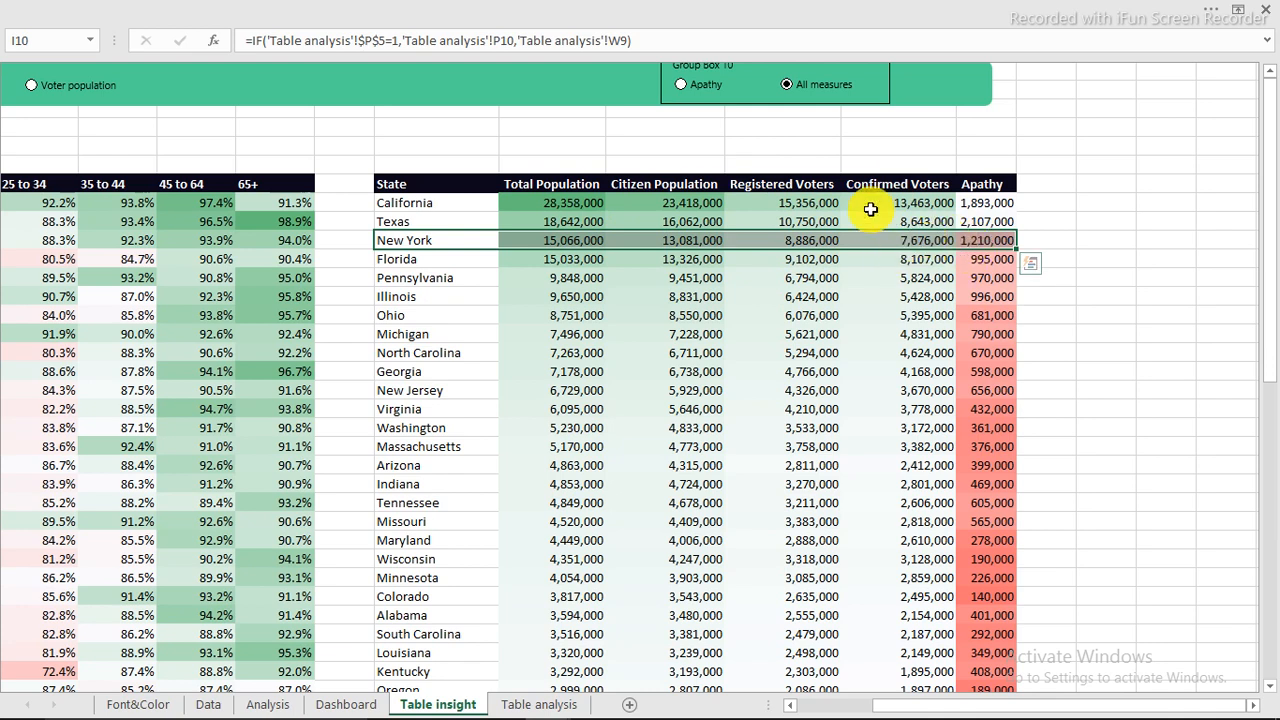
# Compare New York's Confirmed Voters, Apathy and Registered Voters values in the second table.
pyautogui.click(907, 242)
pyautogui.click(971, 240)
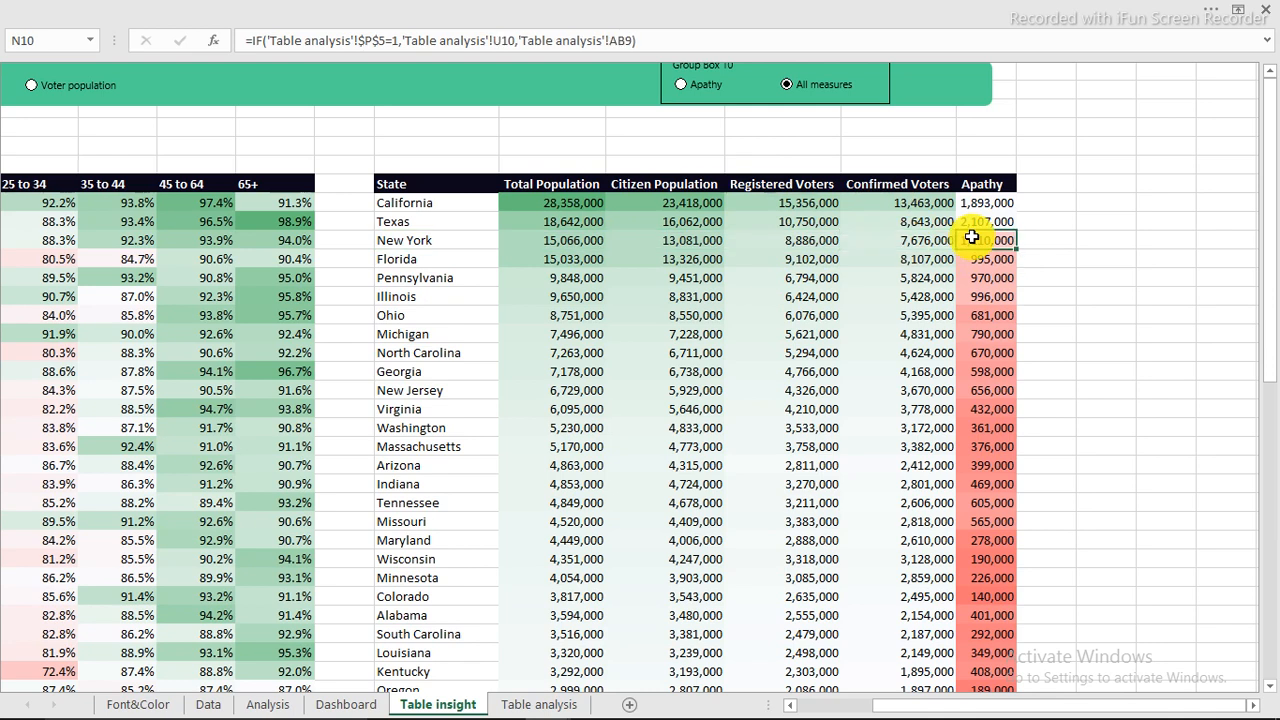
pyautogui.click(783, 246)
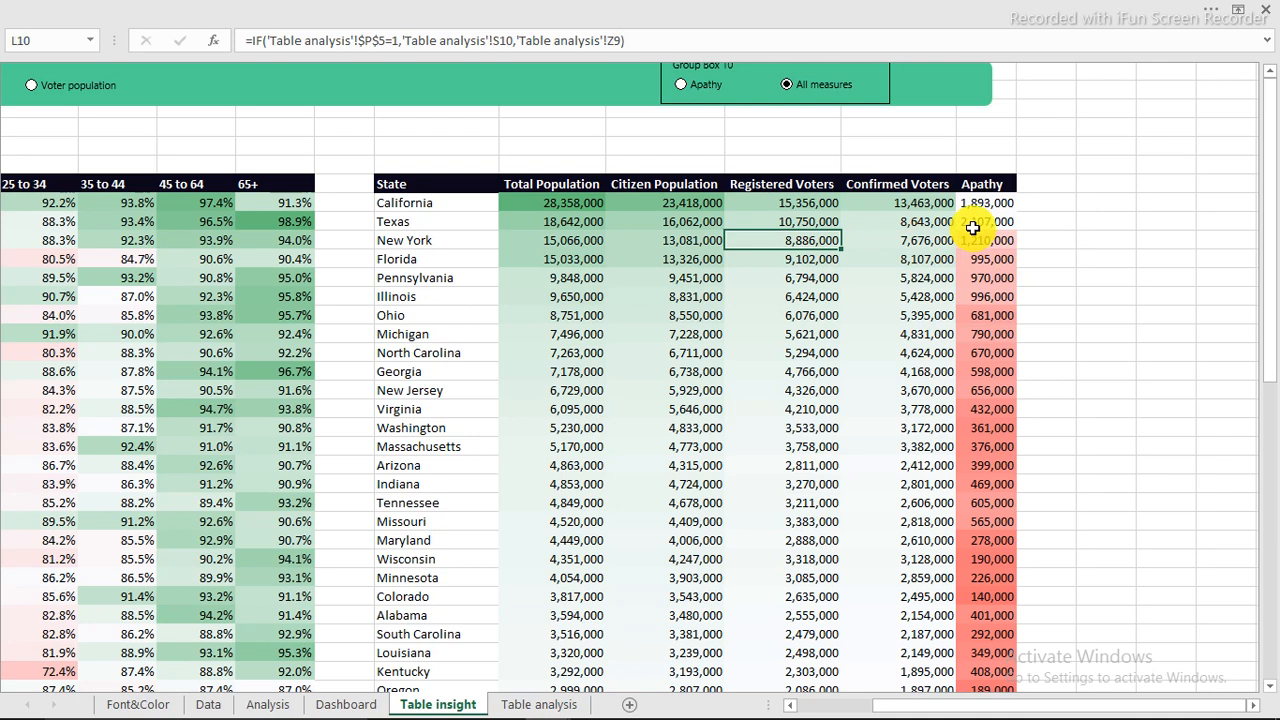
pyautogui.scroll(-1, 971, 240)
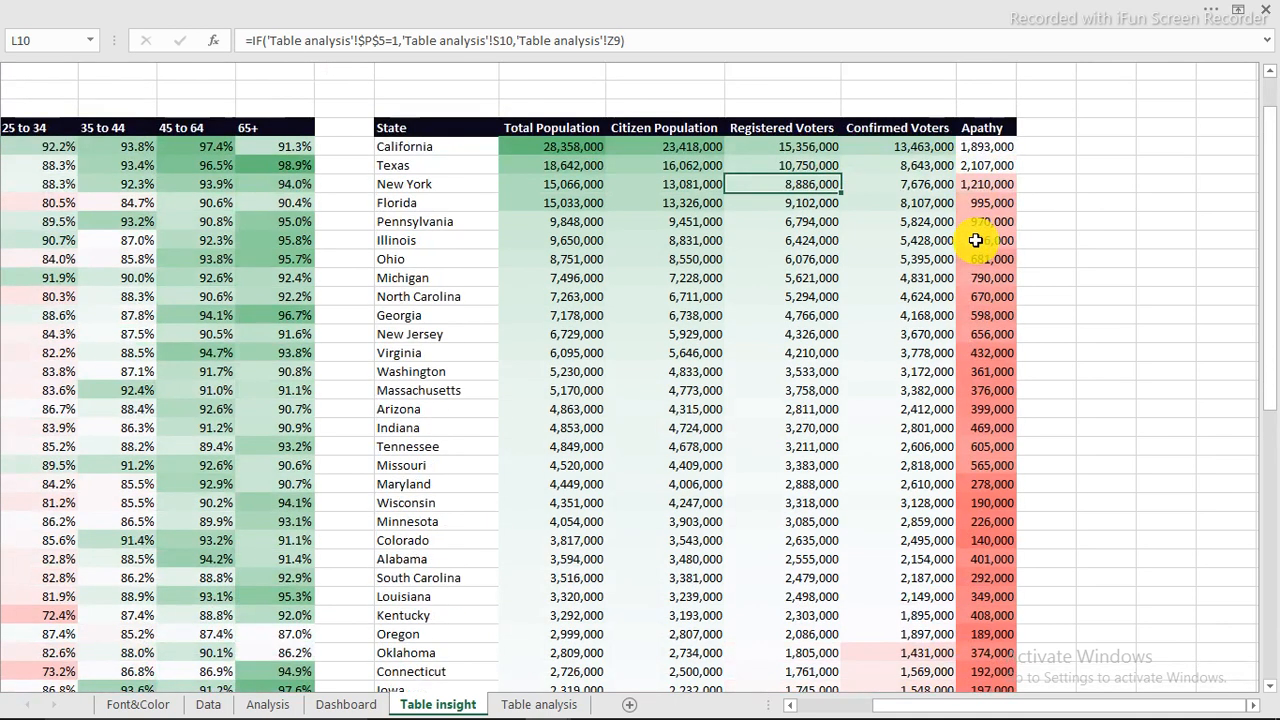
# Examine the Apathy column of the second table from California and Texas down to the lowest-ranked states.
pyautogui.moveTo(986, 144); pyautogui.dragTo(986, 168)
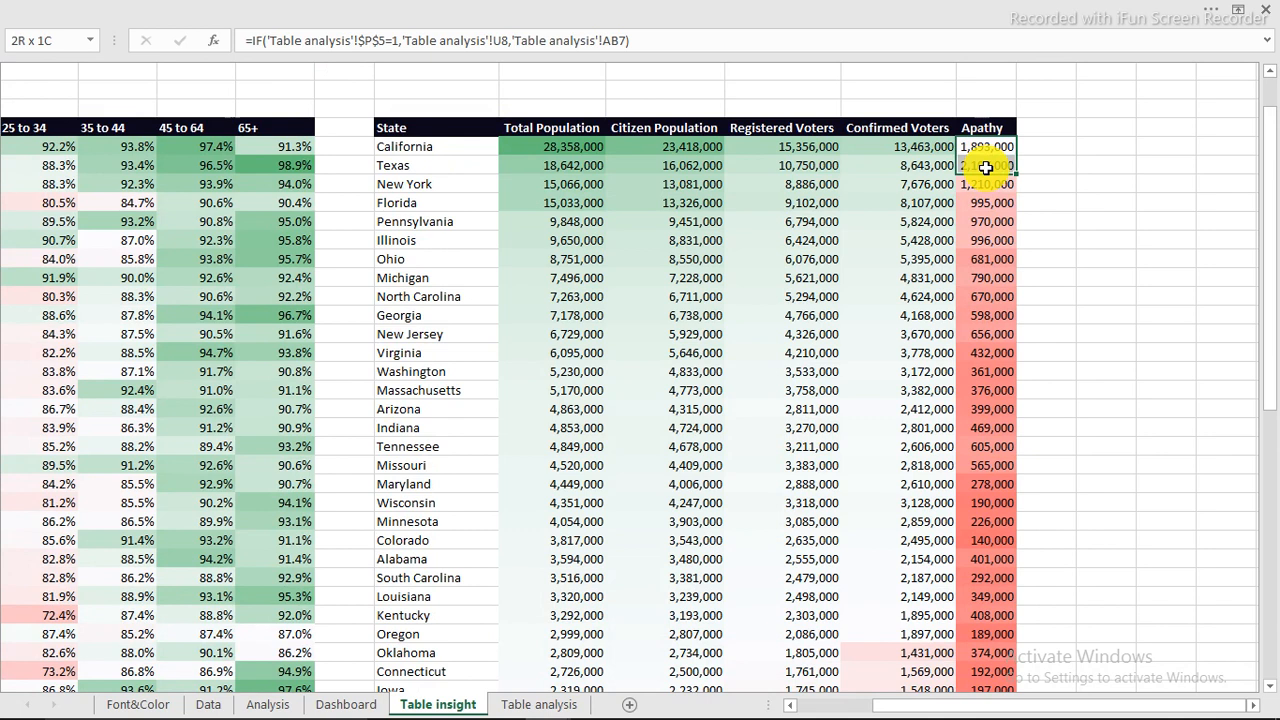
pyautogui.press('Down')
pyautogui.press('Down')
pyautogui.press('Down')
pyautogui.press('Down')
pyautogui.press('Down')
pyautogui.press('Down')
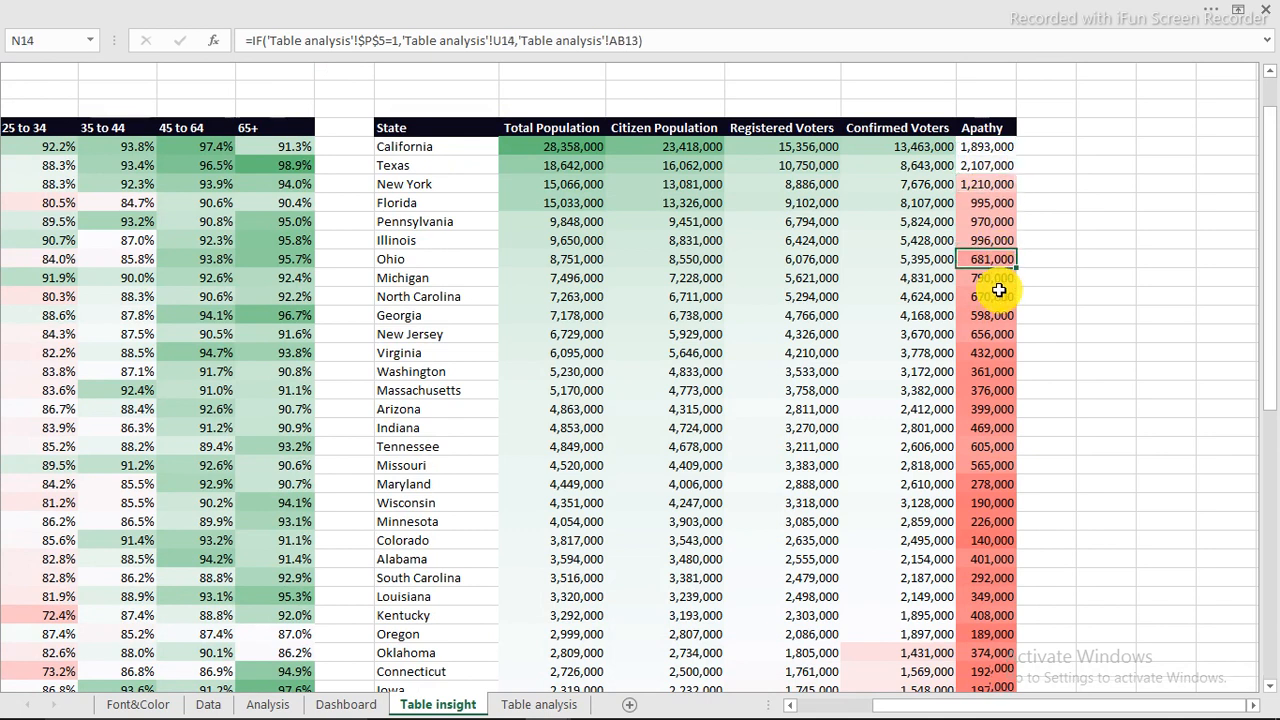
pyautogui.press('Down')
pyautogui.press('Down')
pyautogui.press('Down')
pyautogui.press('Down')
pyautogui.press('Down')
pyautogui.scroll(-6, 997, 380)
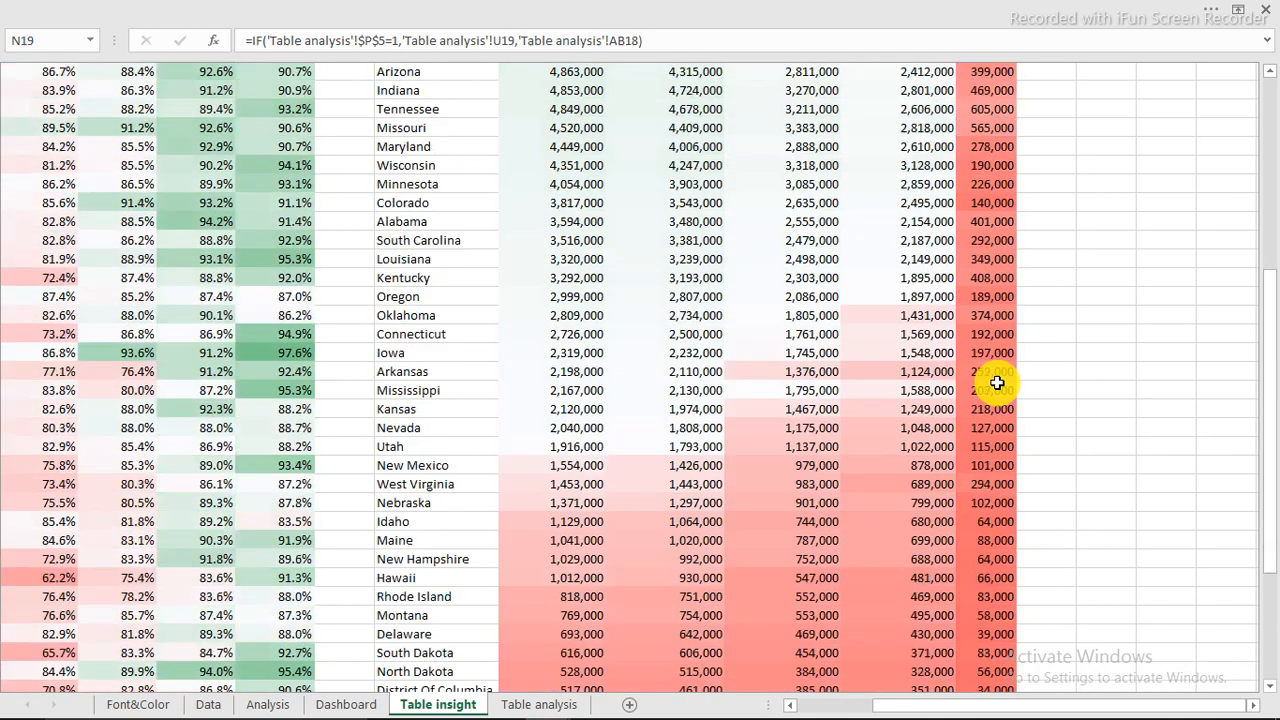
pyautogui.scroll(-2, 997, 383)
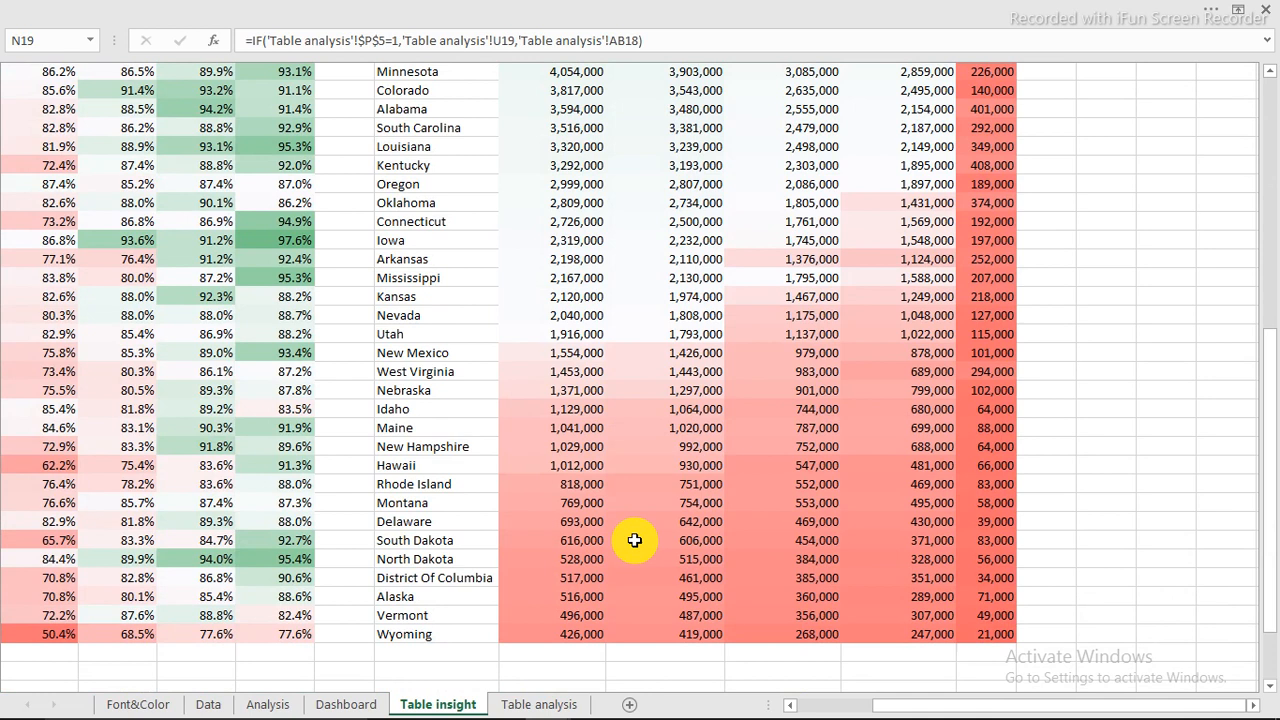
# Hide the gridlines and the formula bar on the Table insight sheet and collapse the ribbon.
pyautogui.moveTo(930, 706); pyautogui.dragTo(790, 694)
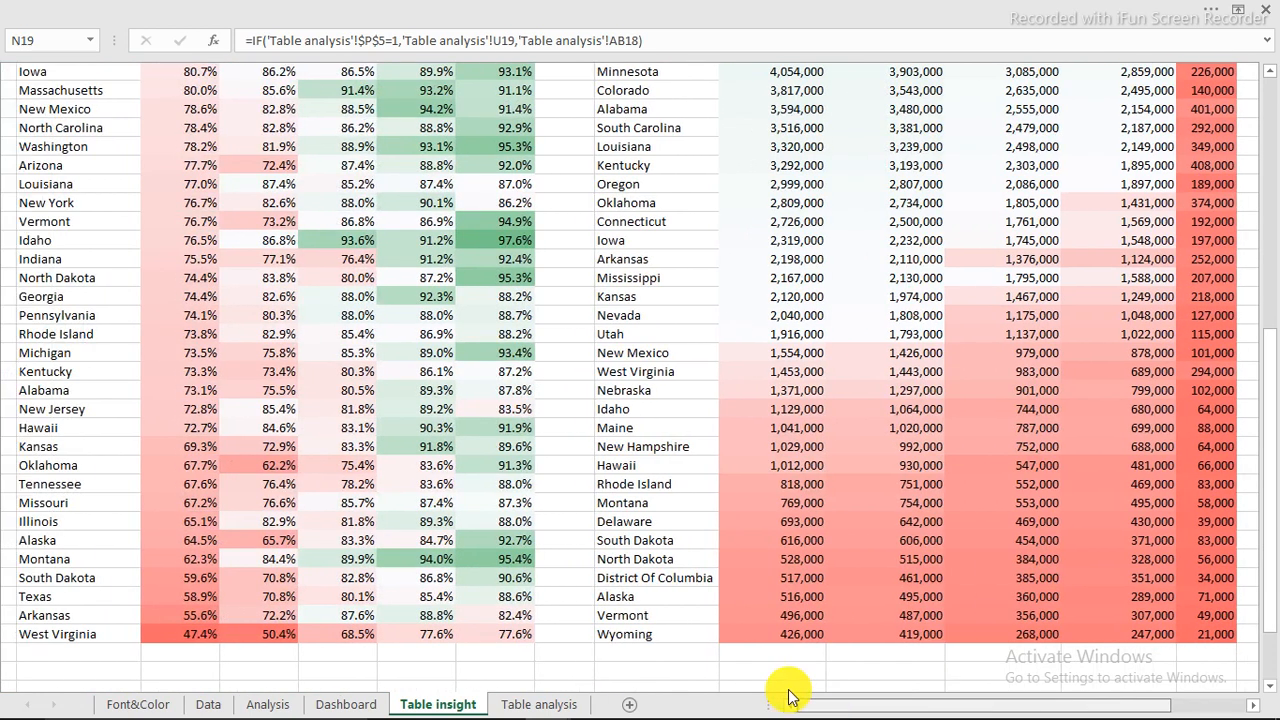
pyautogui.scroll(9, 715, 470)
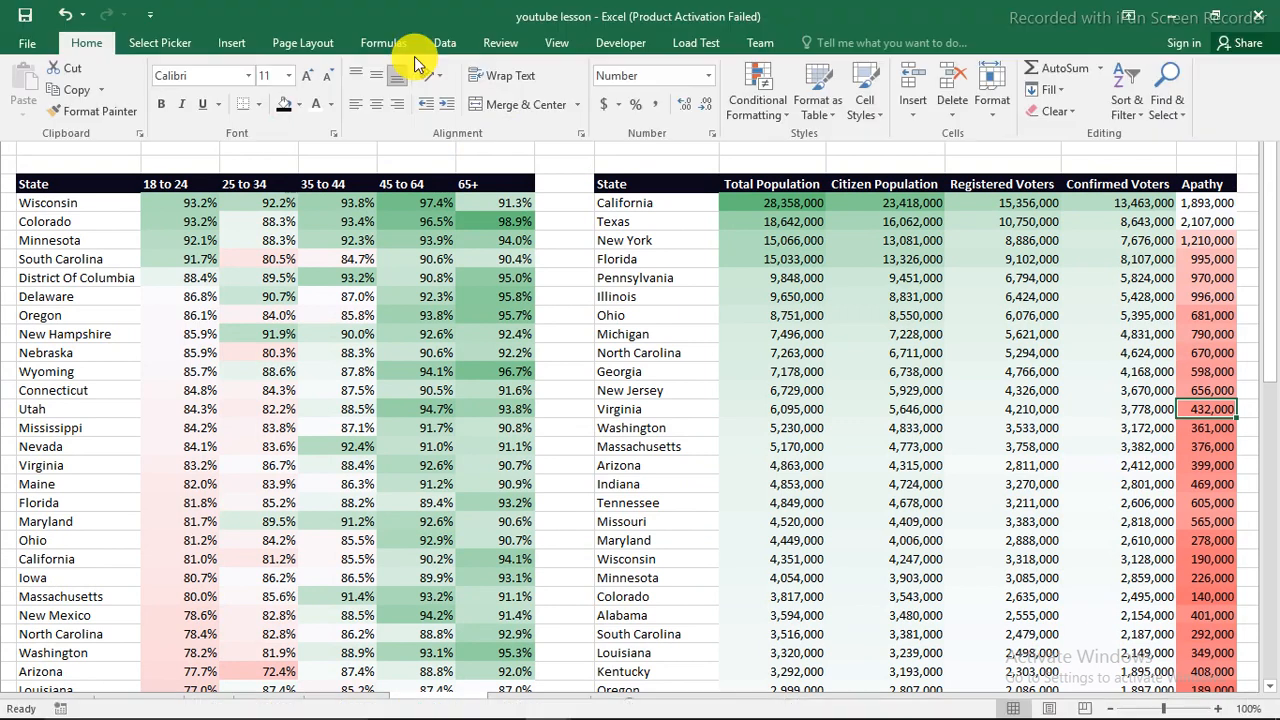
pyautogui.click(556, 43)
pyautogui.click(235, 104)
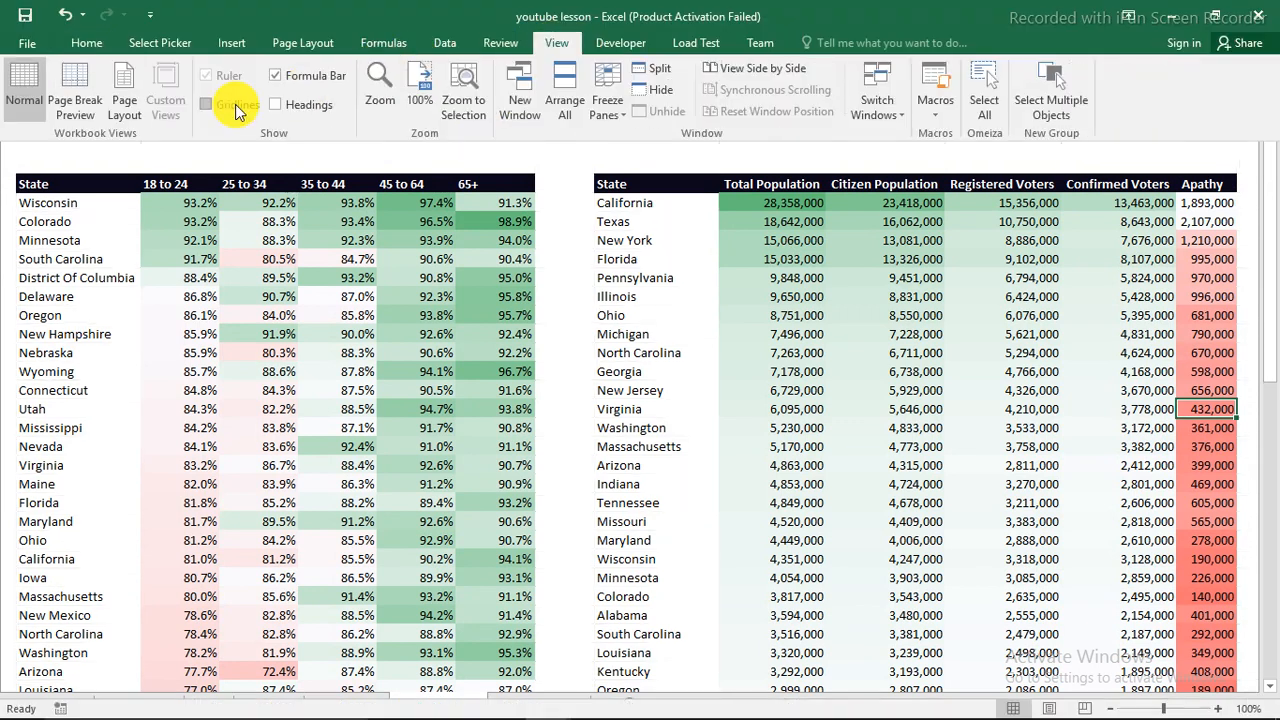
pyautogui.click(292, 80)
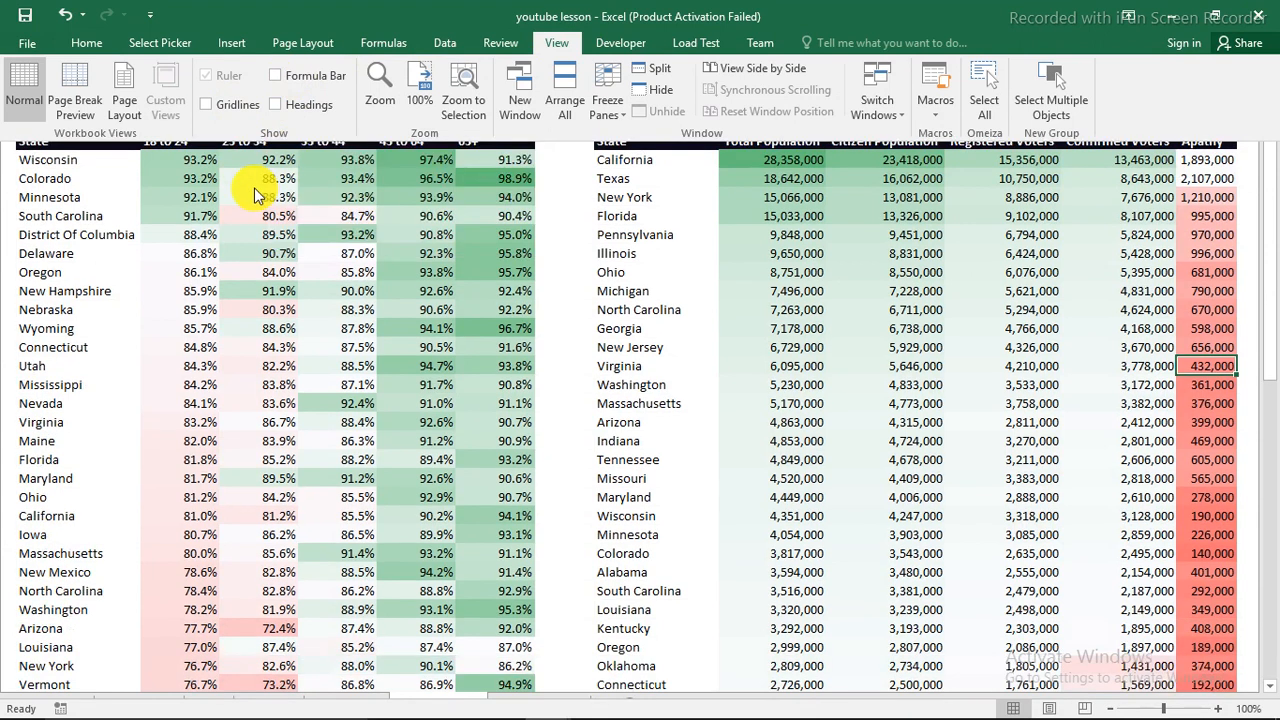
pyautogui.click(254, 188)
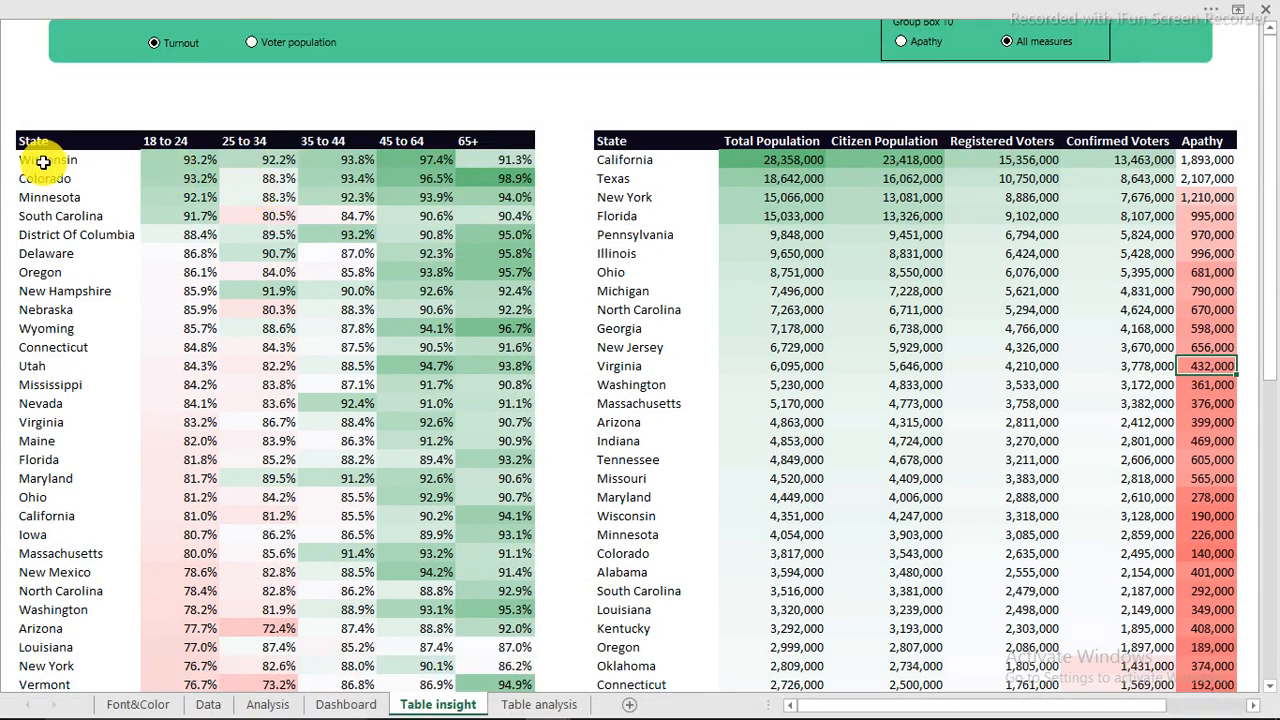
# Apply grey outline and inside borders to the whole age-group table, from the State header to West Virginia's 65+ value.
pyautogui.click(30, 140)
pyautogui.keyDown('shift'); pyautogui.click(409, 609); pyautogui.keyUp('shift')
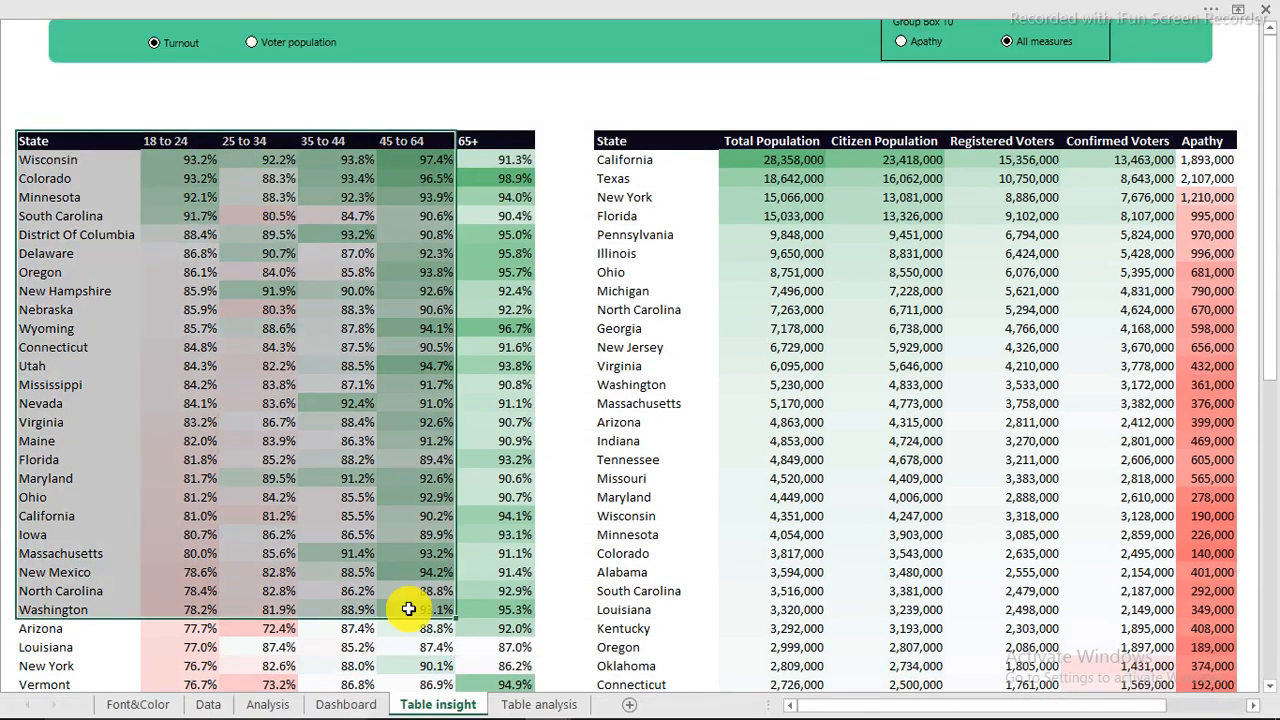
pyautogui.moveTo(409, 609); pyautogui.dragTo(500, 648)
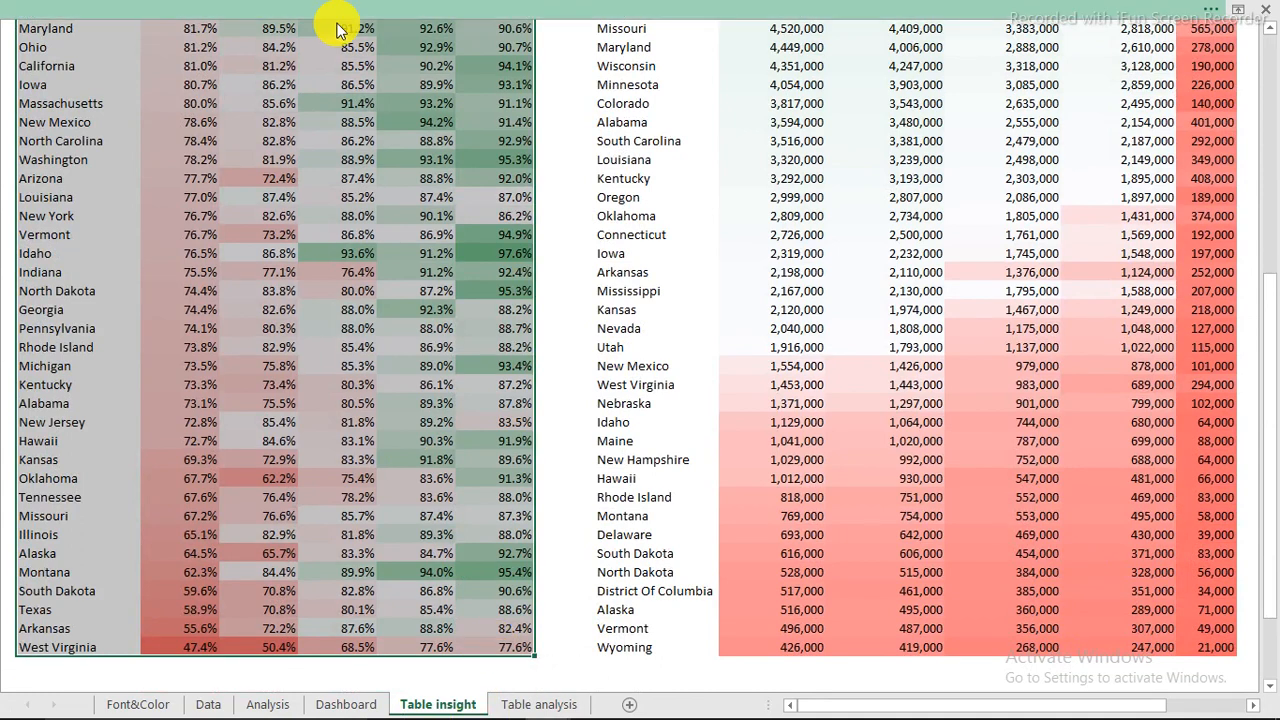
pyautogui.click(337, 20)
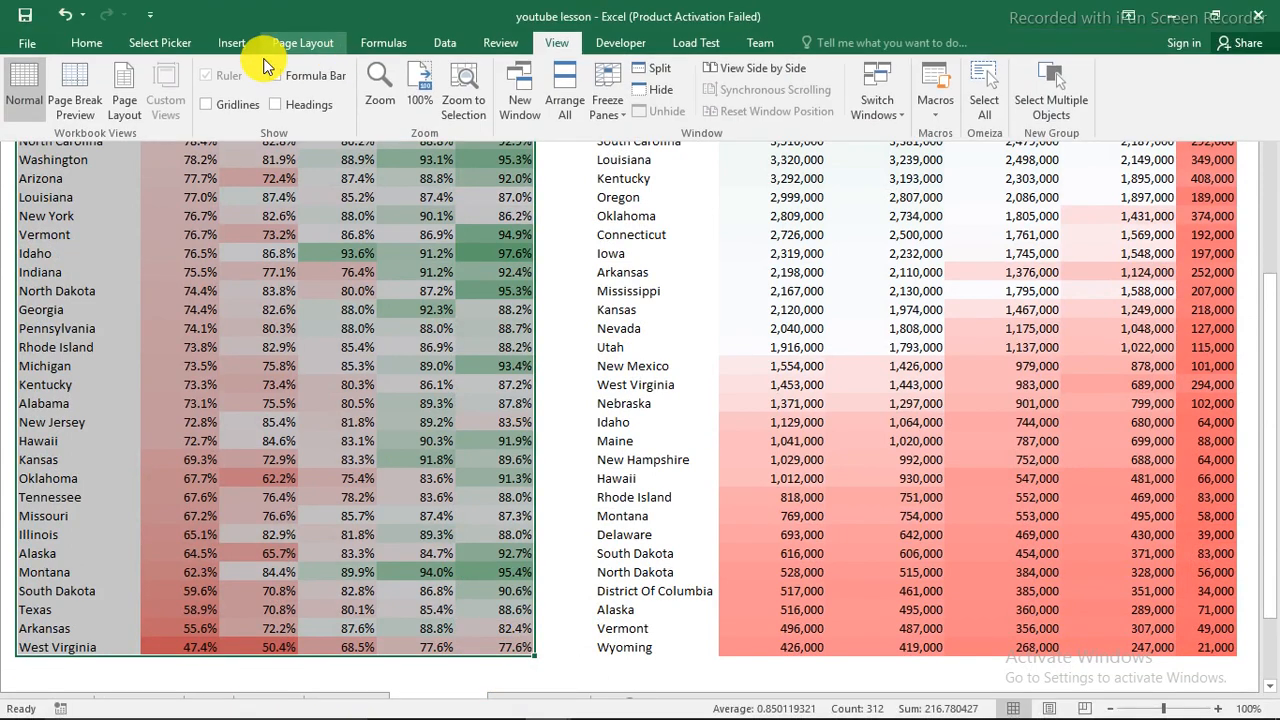
pyautogui.click(101, 40)
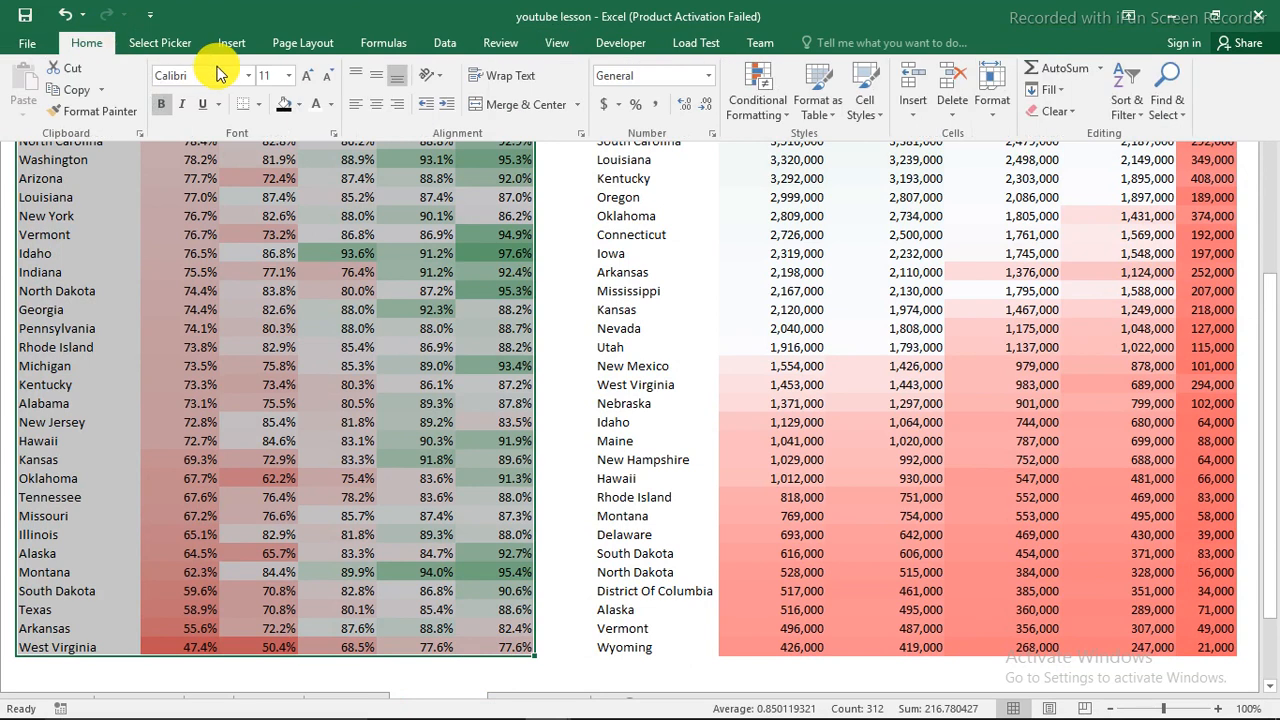
pyautogui.click(262, 104)
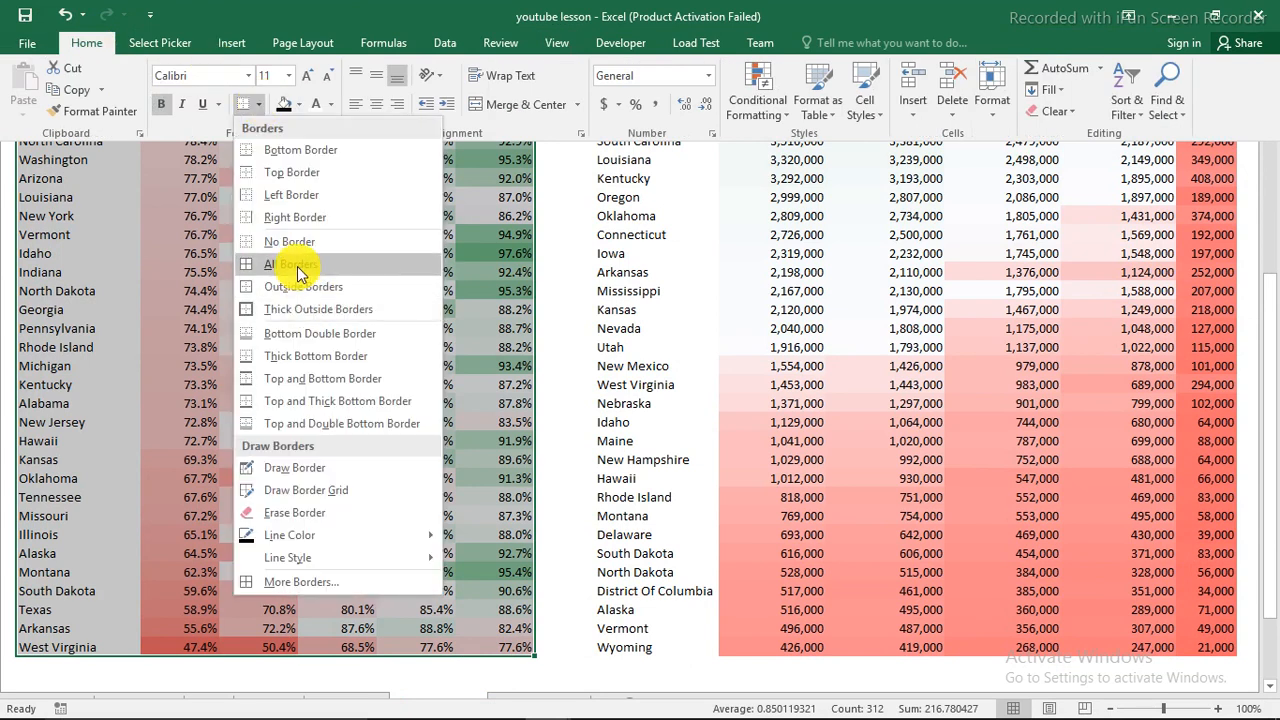
pyautogui.click(331, 584)
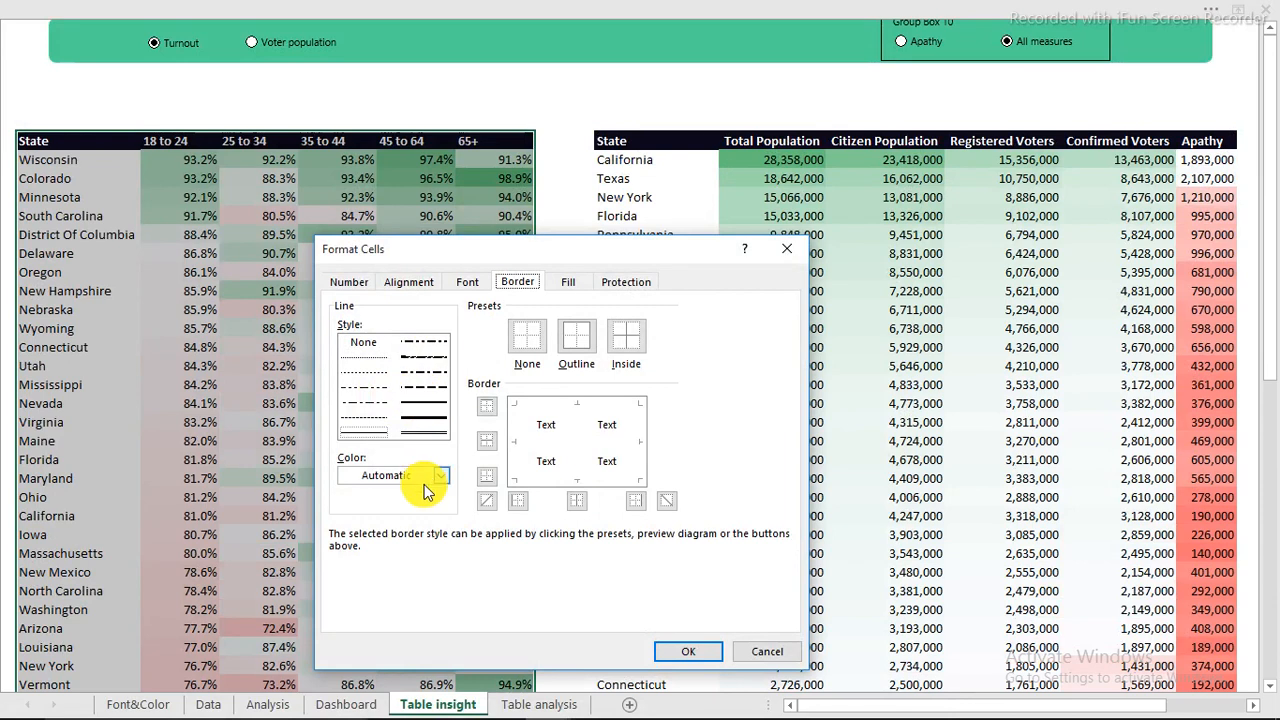
pyautogui.click(425, 477)
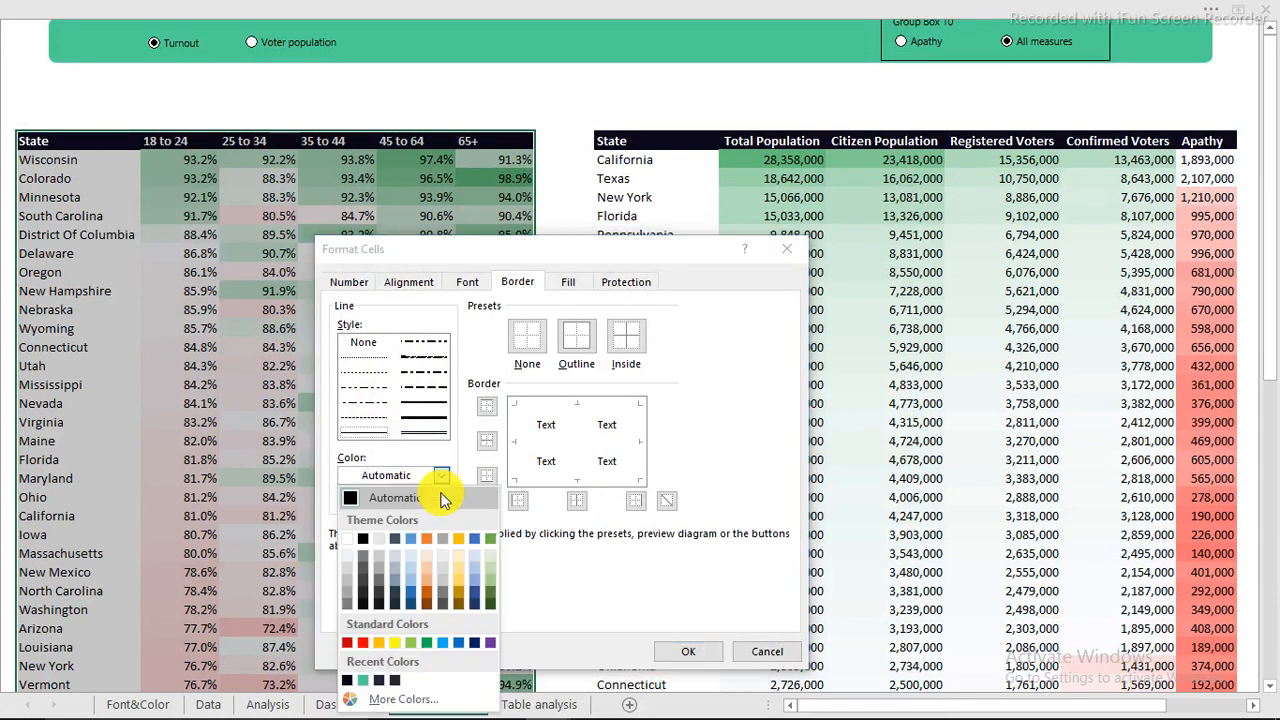
pyautogui.click(350, 582)
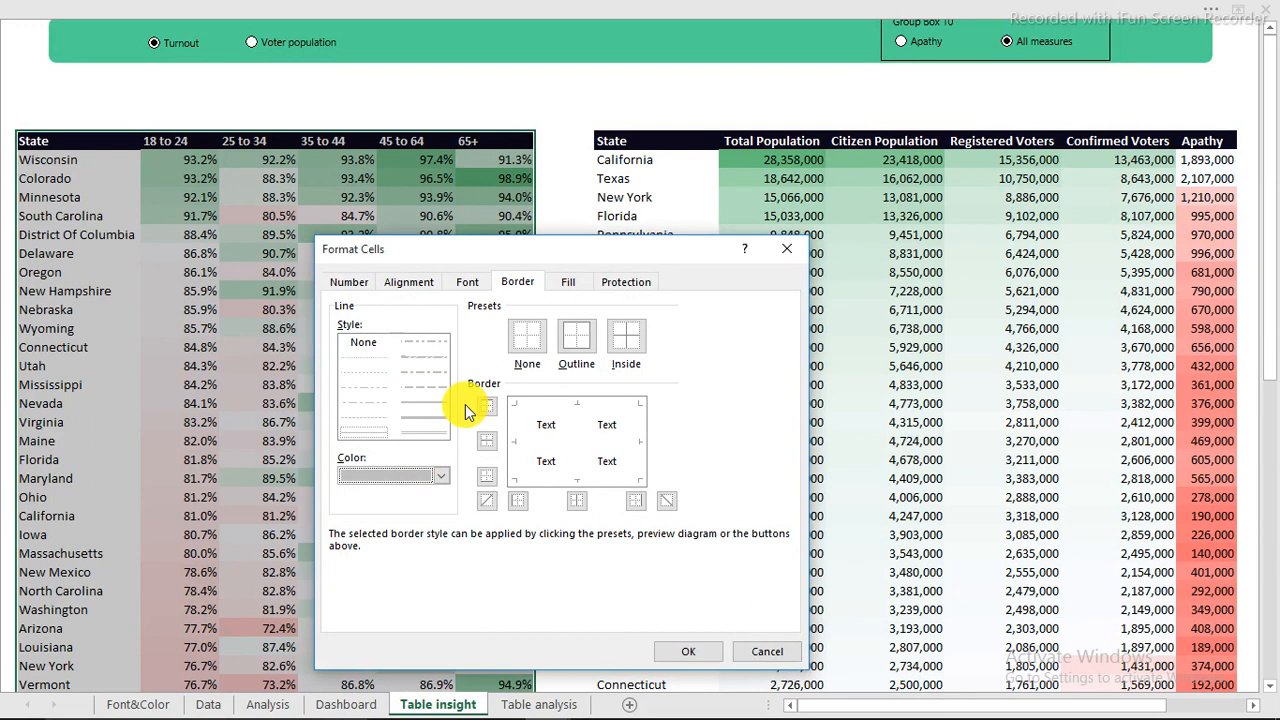
pyautogui.click(579, 337)
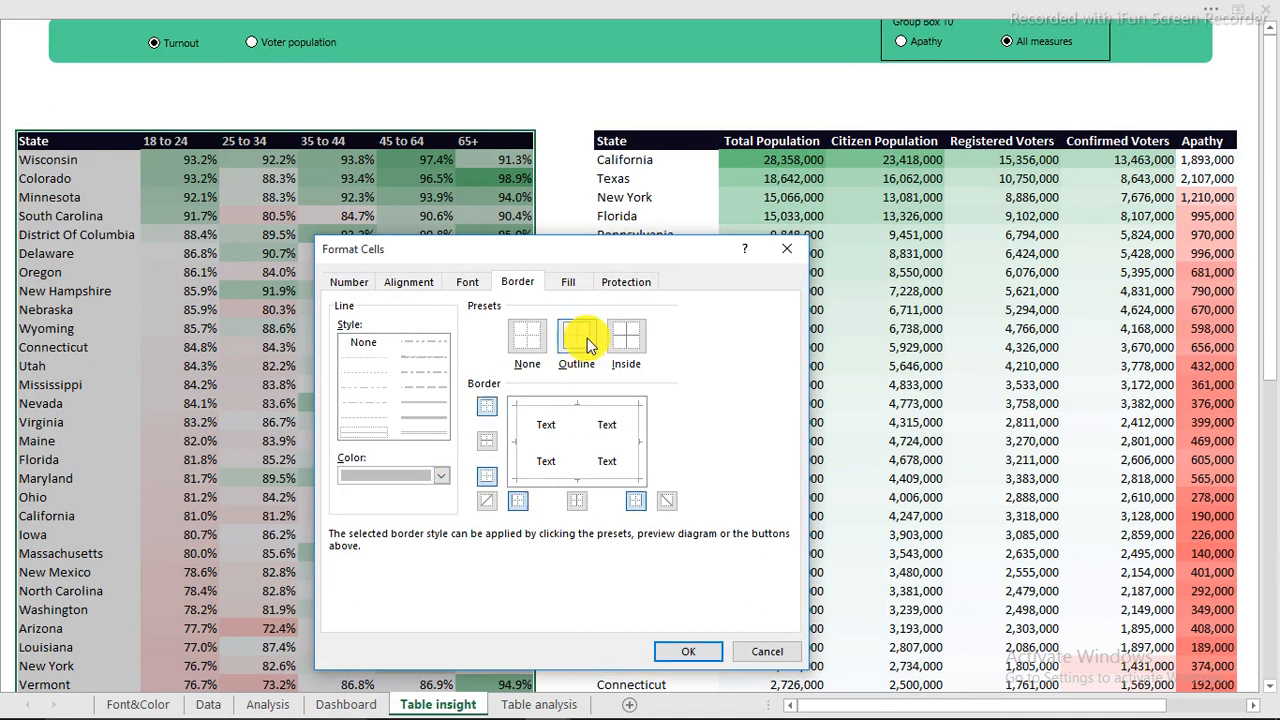
pyautogui.click(628, 342)
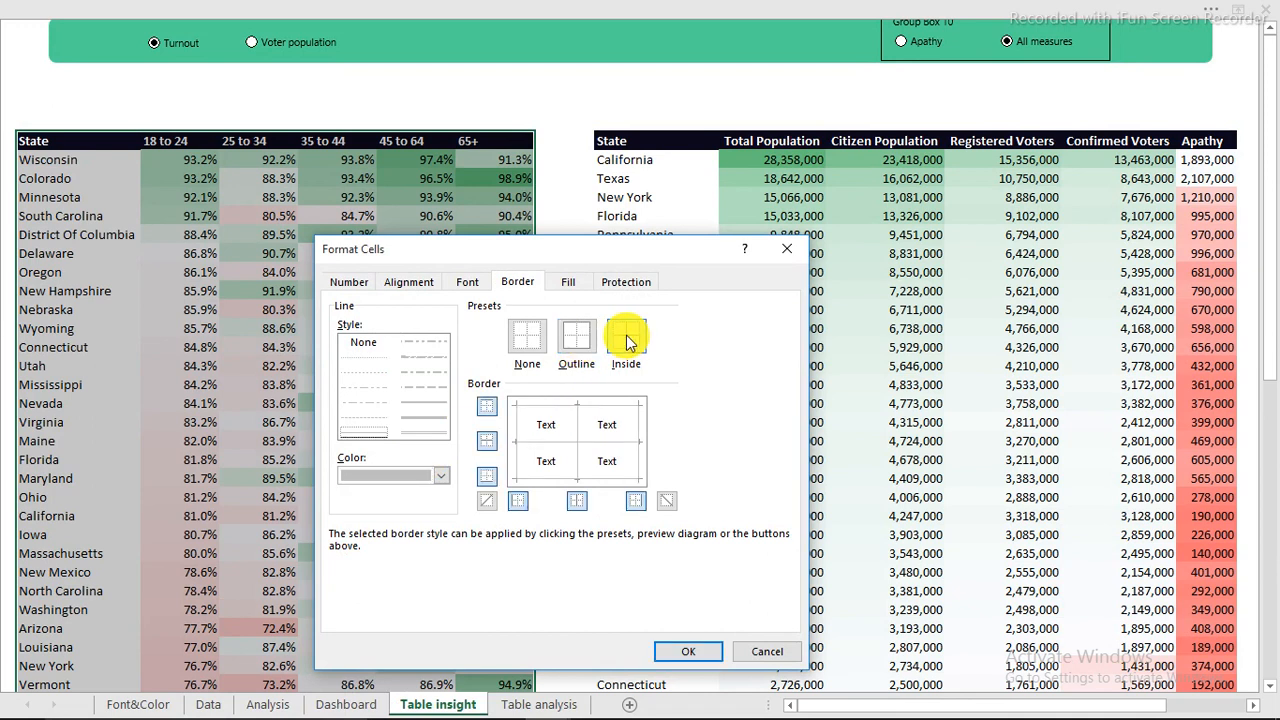
pyautogui.click(690, 652)
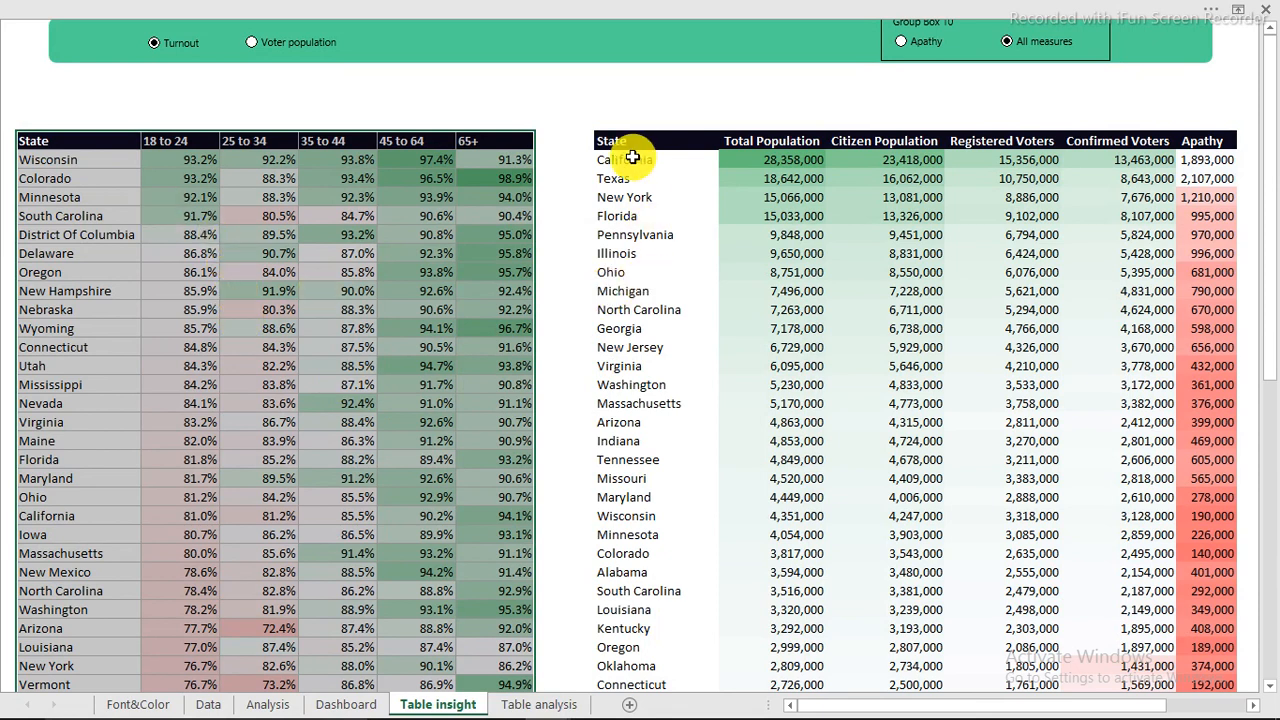
# Apply matching grey outline and inside borders to the whole second table, from its State header to Wyoming's Apathy value.
pyautogui.moveTo(612, 141); pyautogui.dragTo(640, 178)
pyautogui.moveTo(1090, 450); pyautogui.dragTo(1219, 652)
pyautogui.click(443, 20)
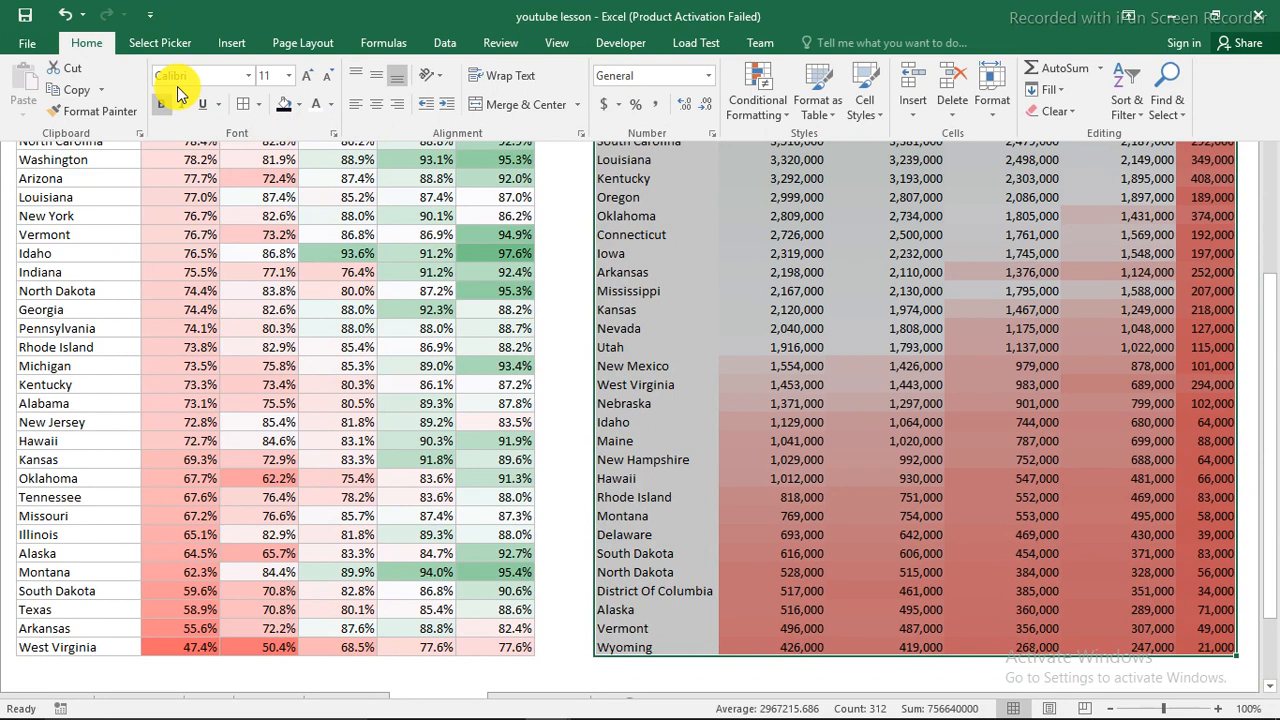
pyautogui.click(257, 104)
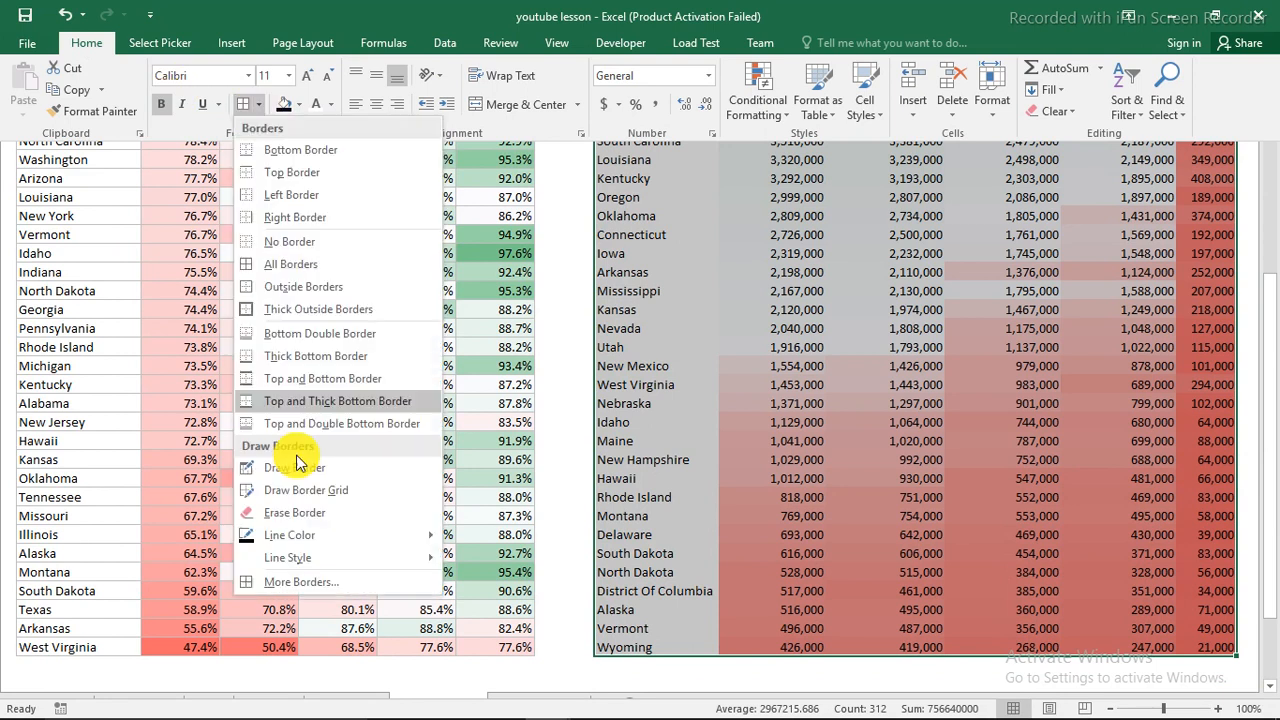
pyautogui.click(321, 584)
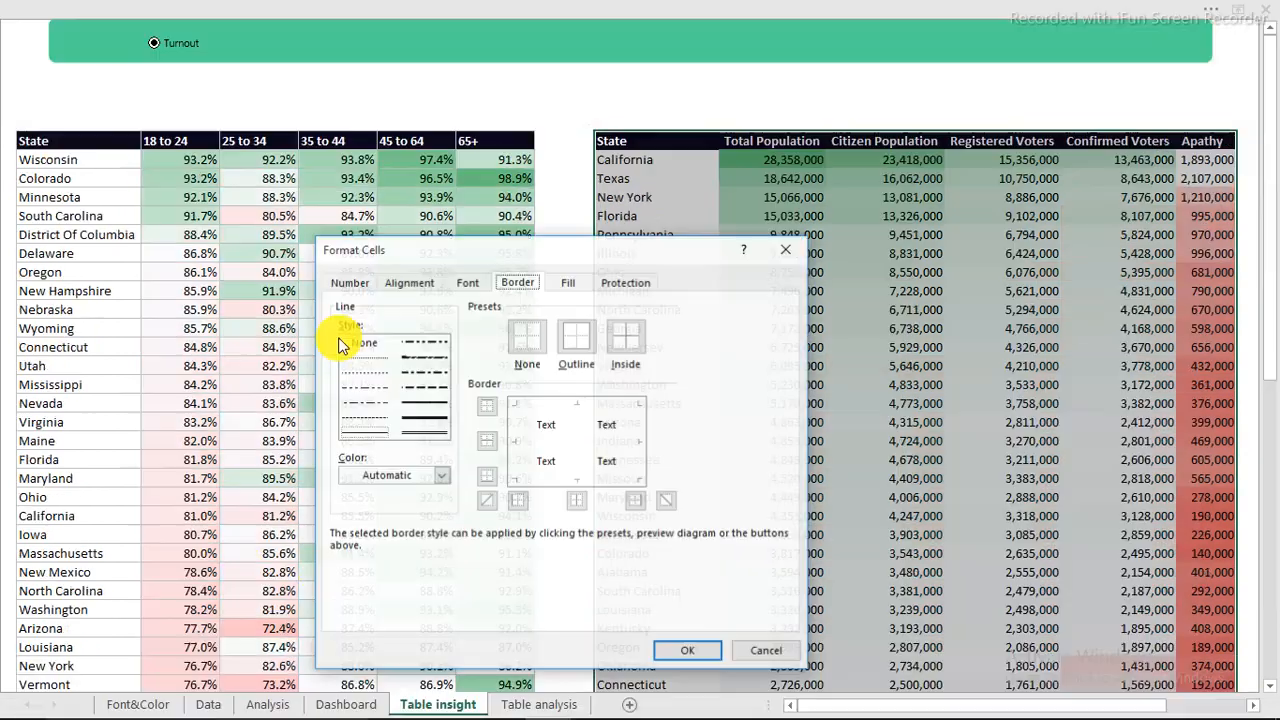
pyautogui.click(441, 475)
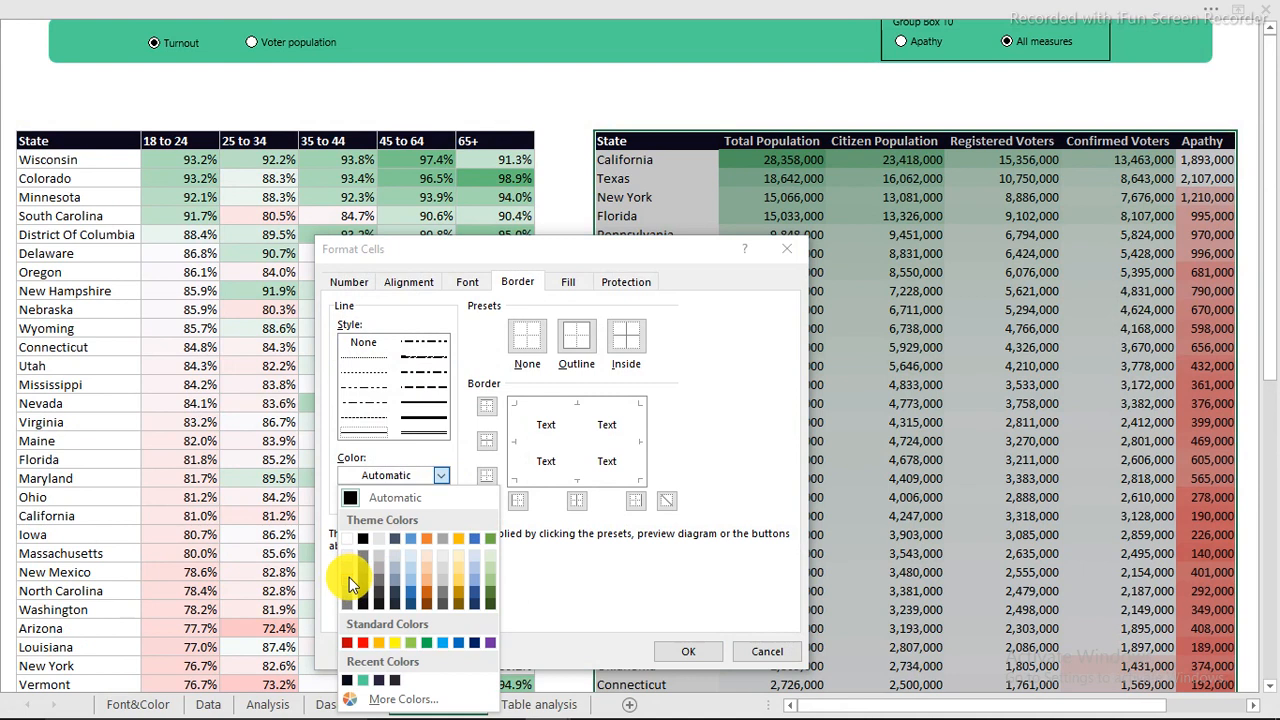
pyautogui.click(349, 577)
pyautogui.click(576, 336)
pyautogui.click(626, 338)
pyautogui.click(688, 651)
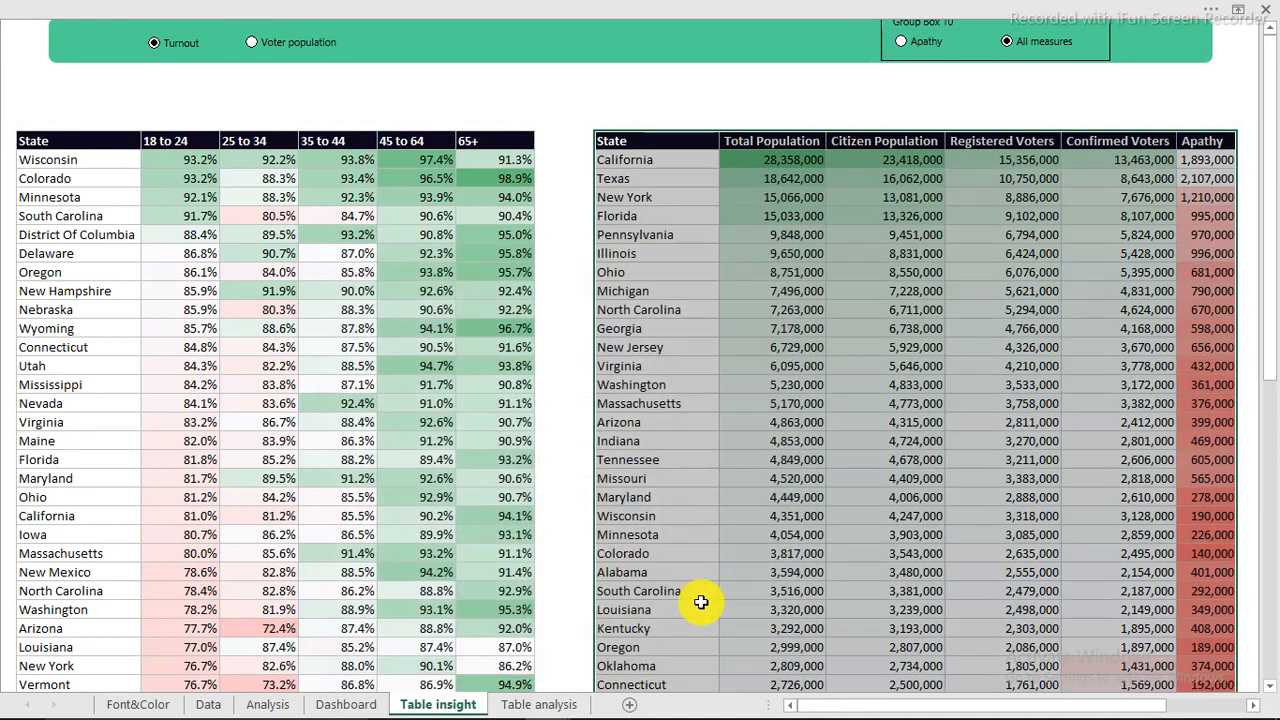
pyautogui.click(193, 217)
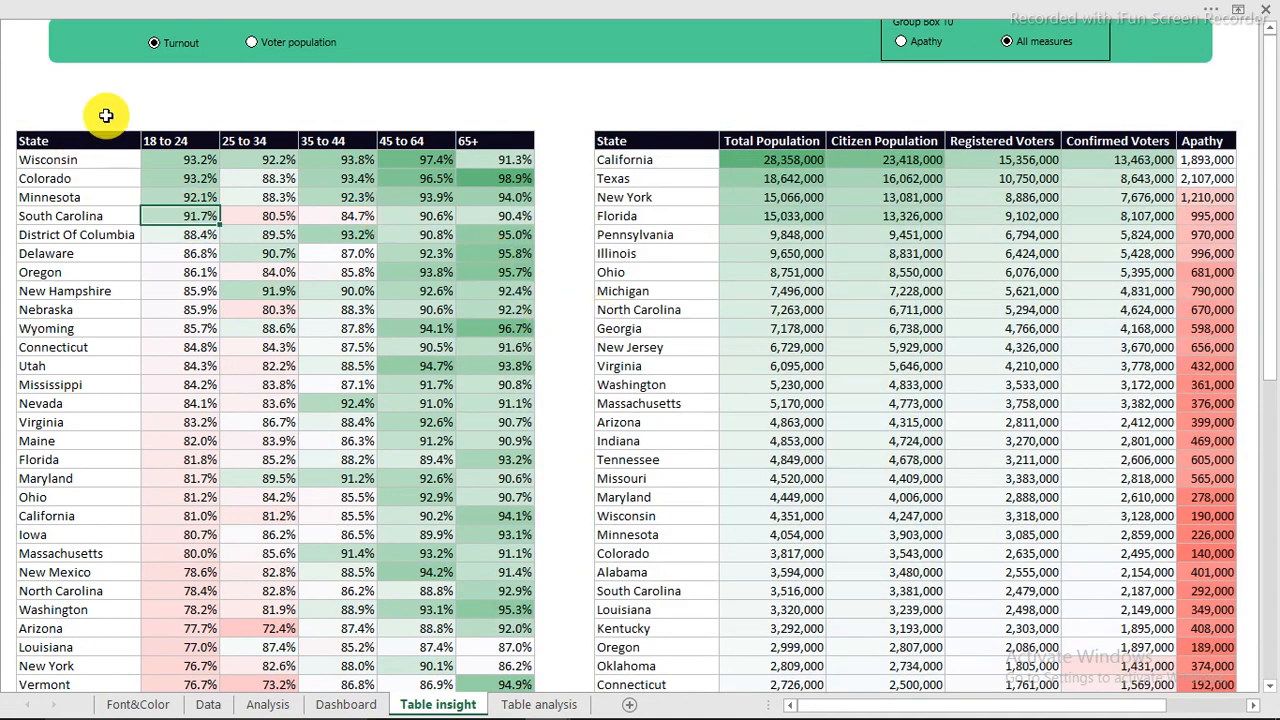
# Review both bordered tables down to their last states and return to the header rows.
pyautogui.moveTo(557, 708)
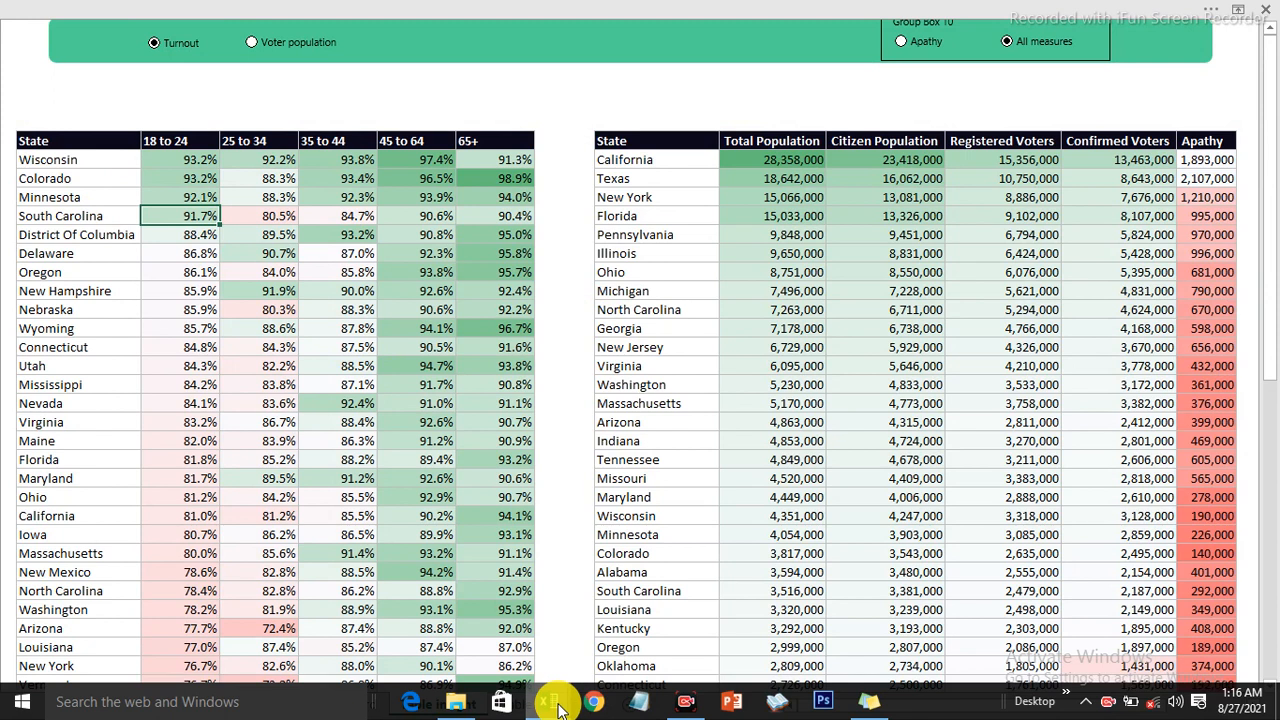
pyautogui.moveTo(491, 622)
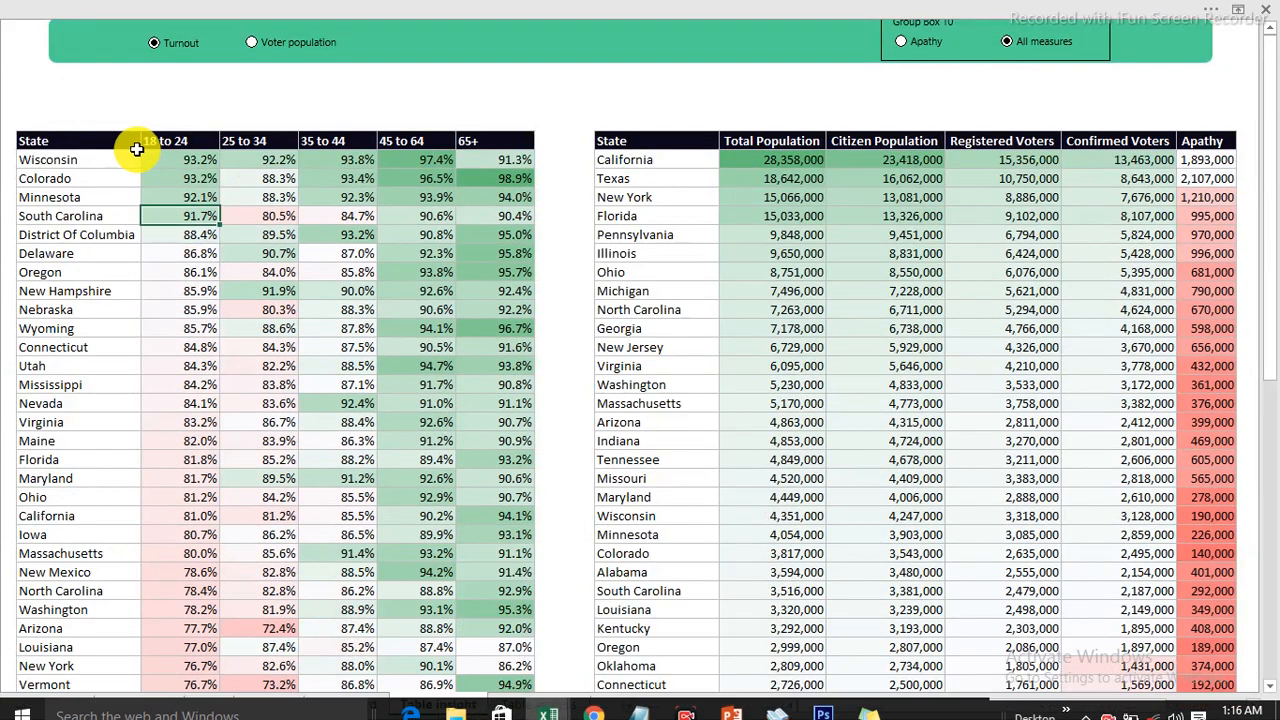
pyautogui.click(26, 32)
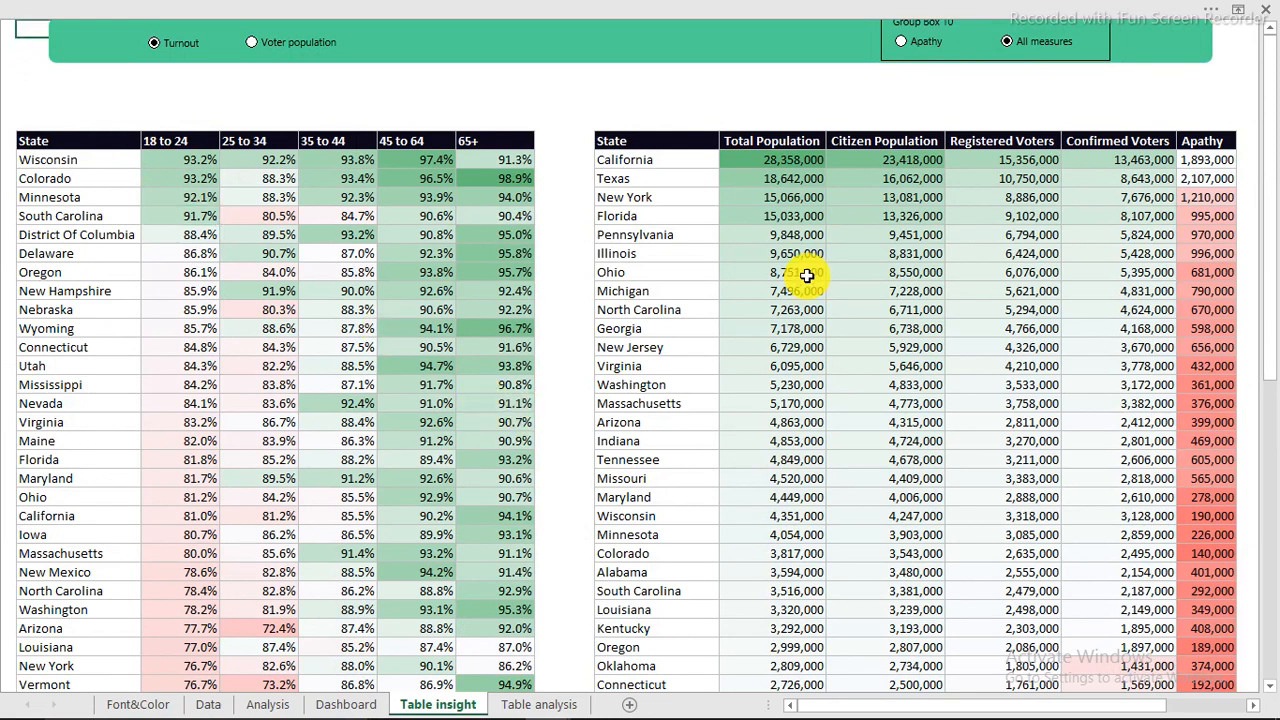
pyautogui.scroll(-9, 806, 276)
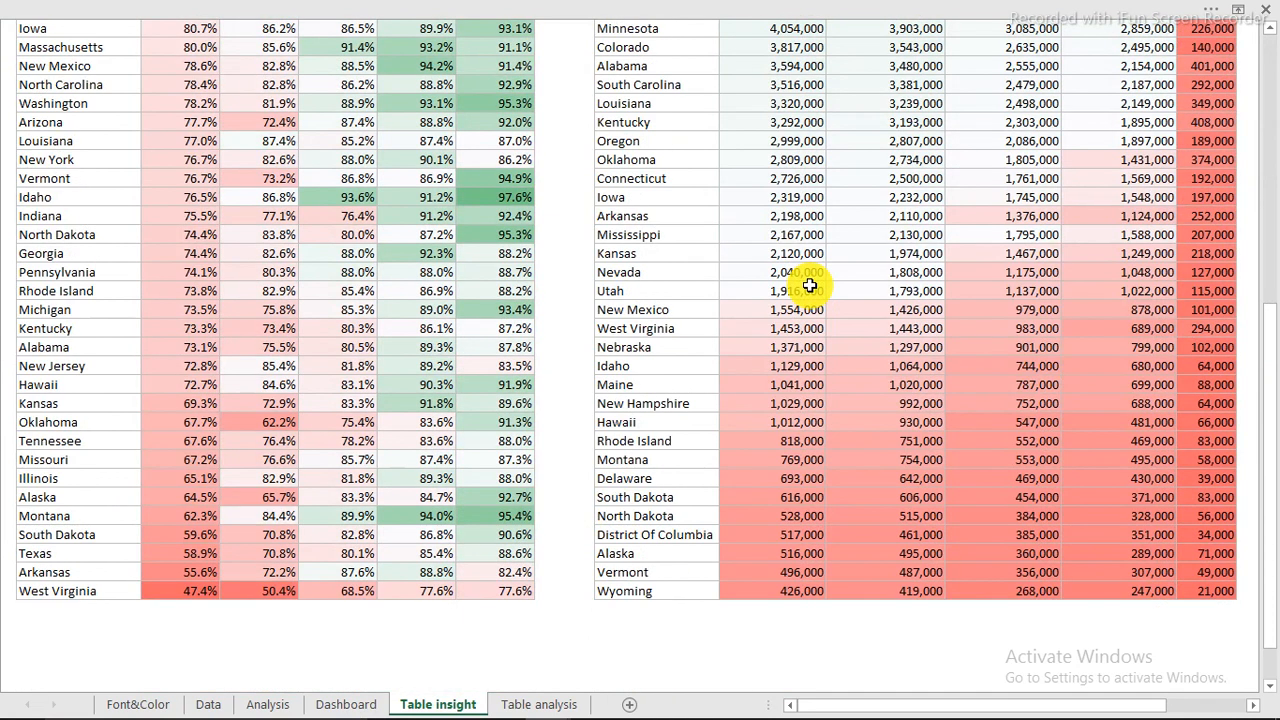
pyautogui.scroll(9, 806, 286)
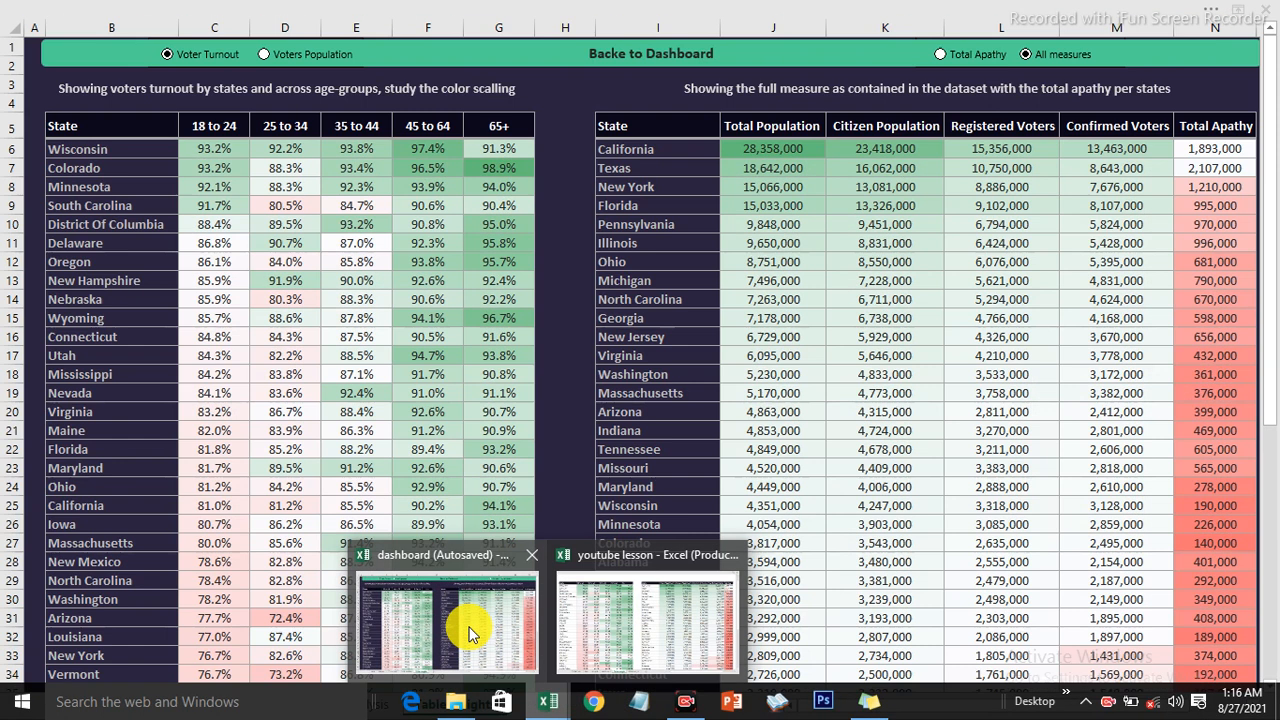
# Switch to the dashboard workbook and view its Table insights sheet and Dashboard, moving between the two.
pyautogui.click(472, 632)
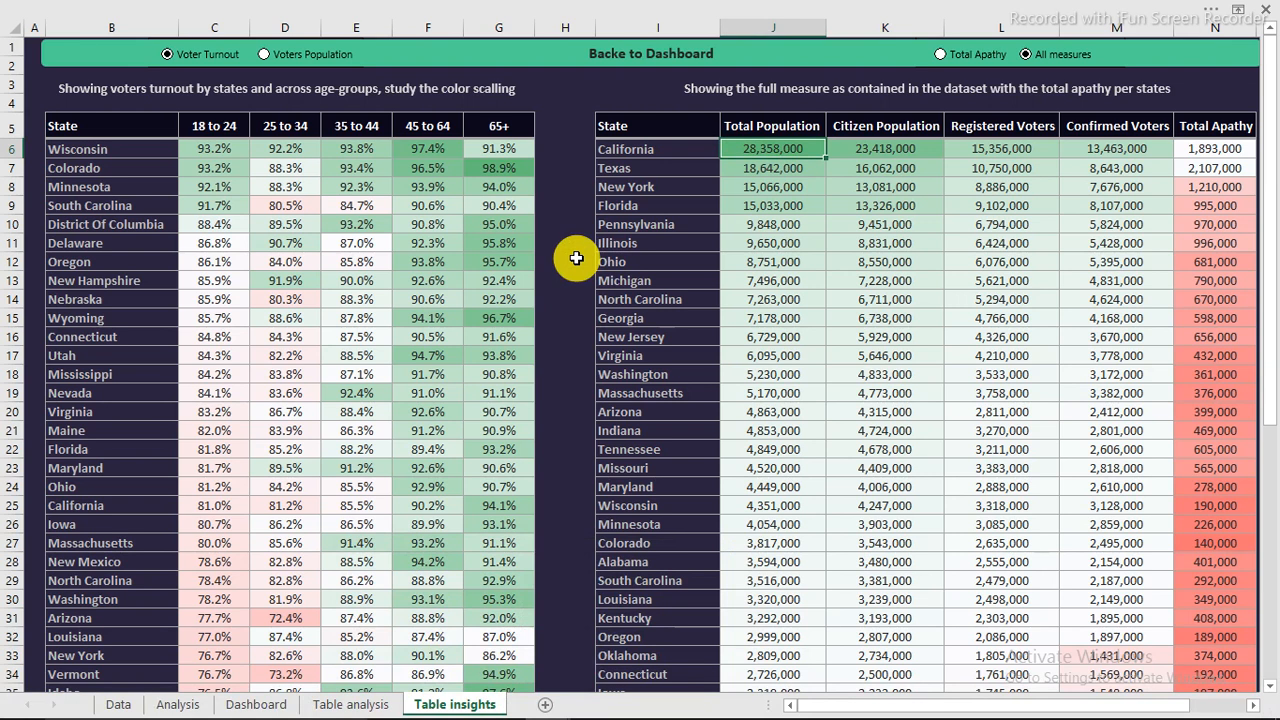
pyautogui.click(570, 260)
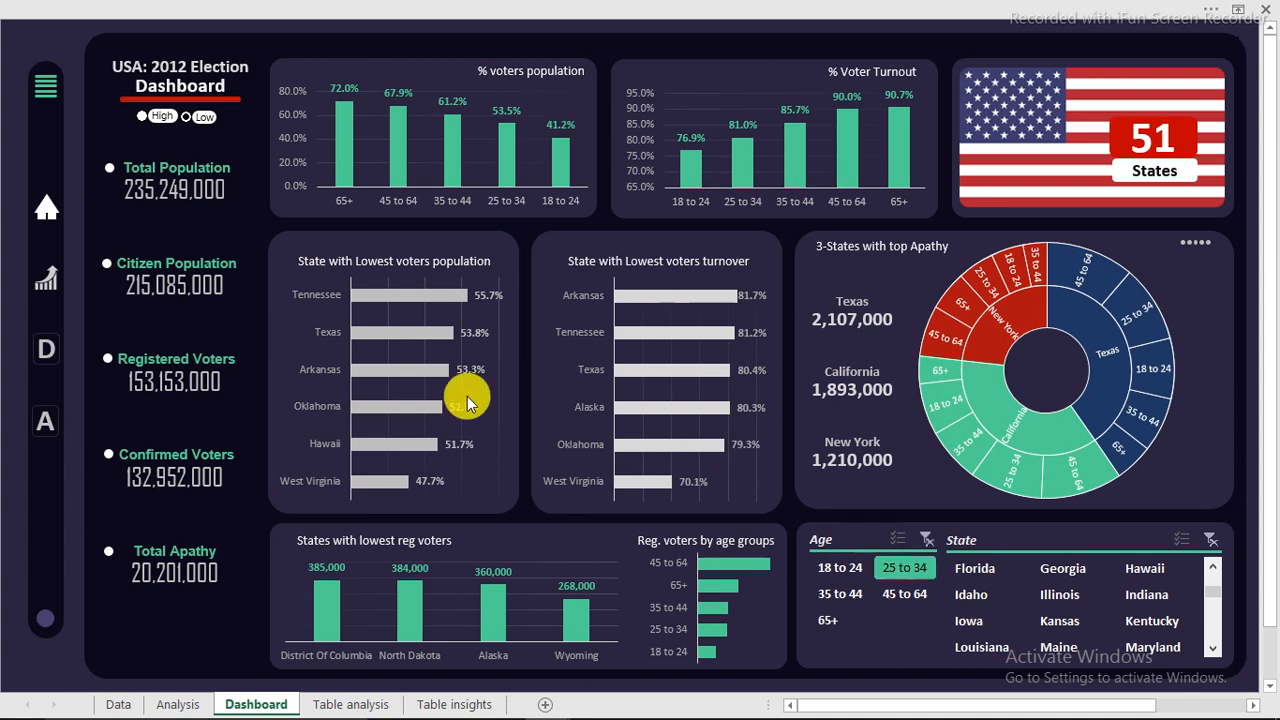
pyautogui.click(50, 287)
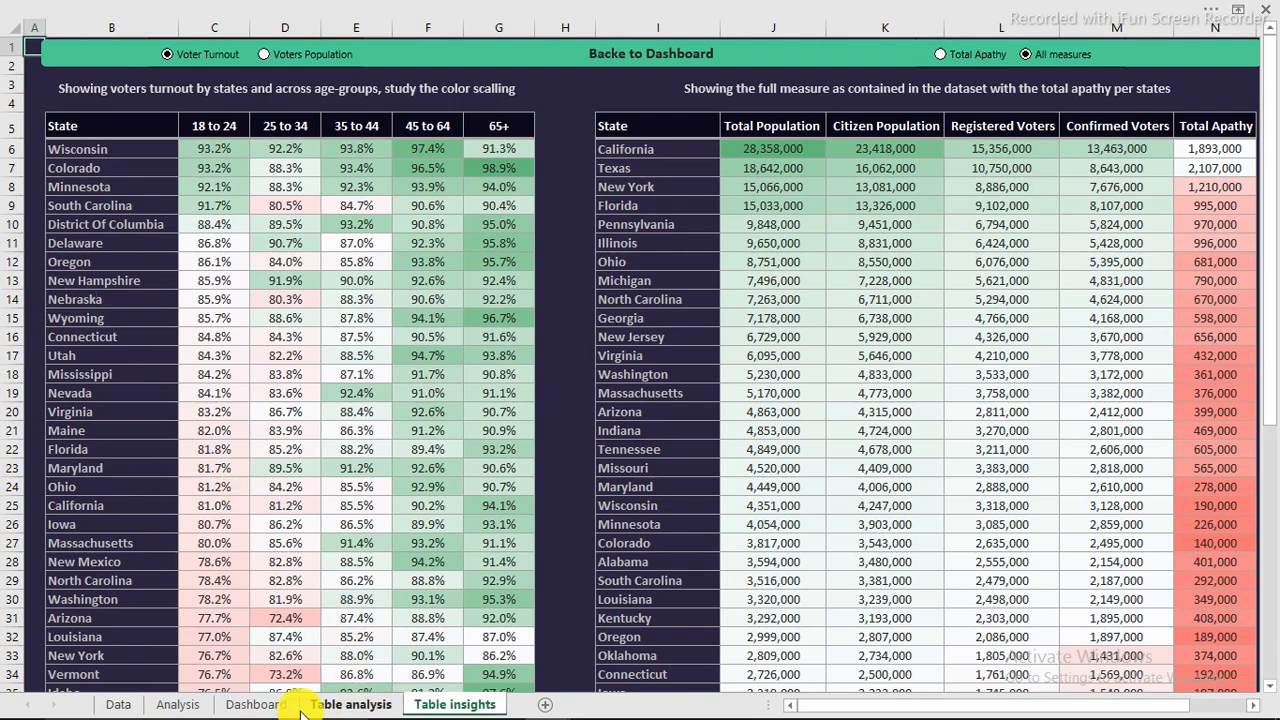
pyautogui.click(256, 704)
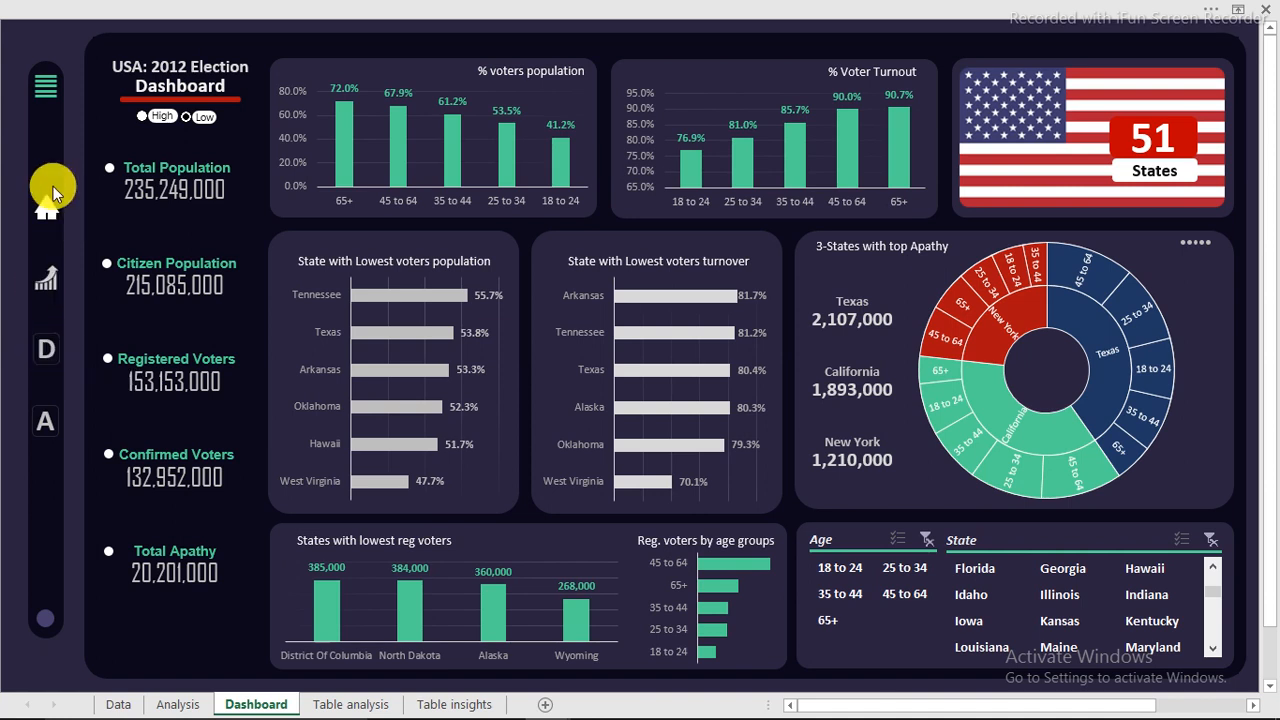
pyautogui.moveTo(464, 150)
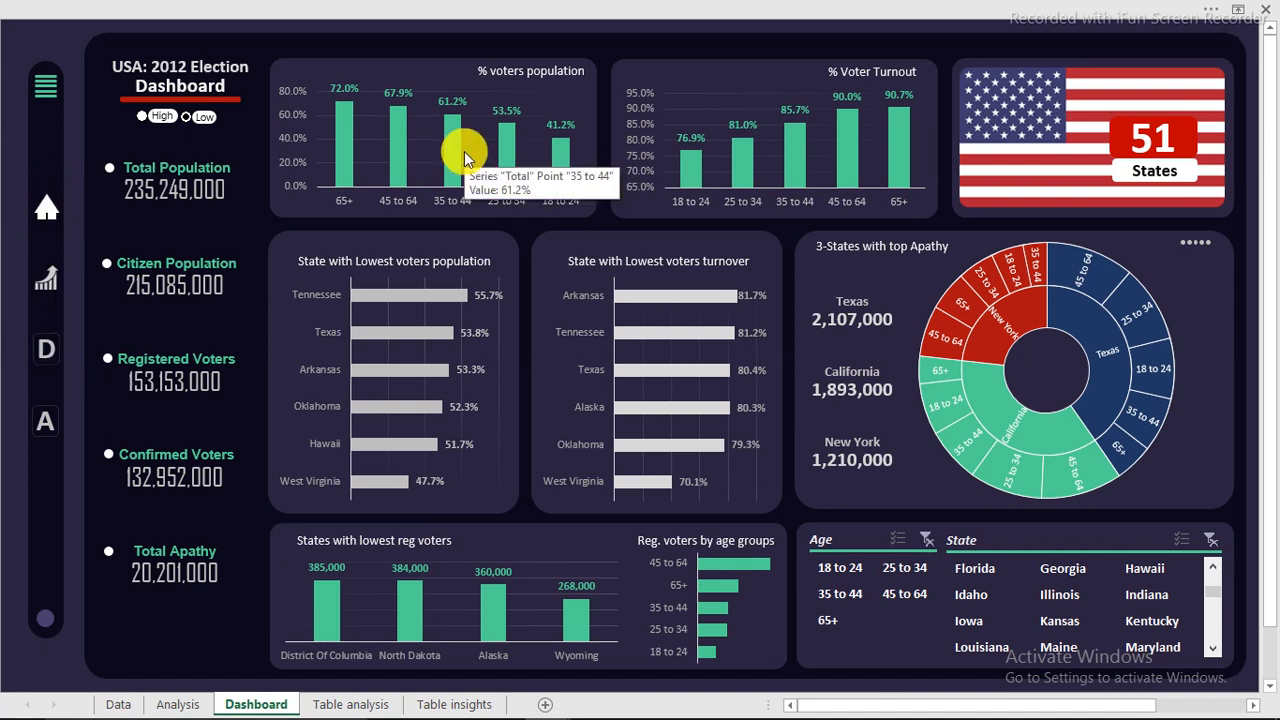